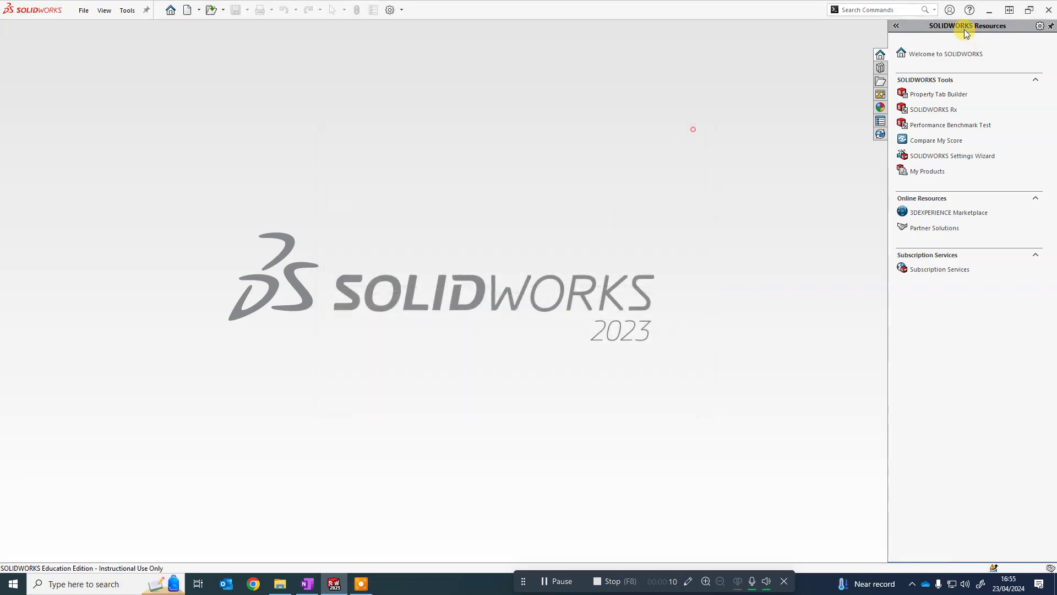
click(988, 10)
drag(199, 169, 373, 169)
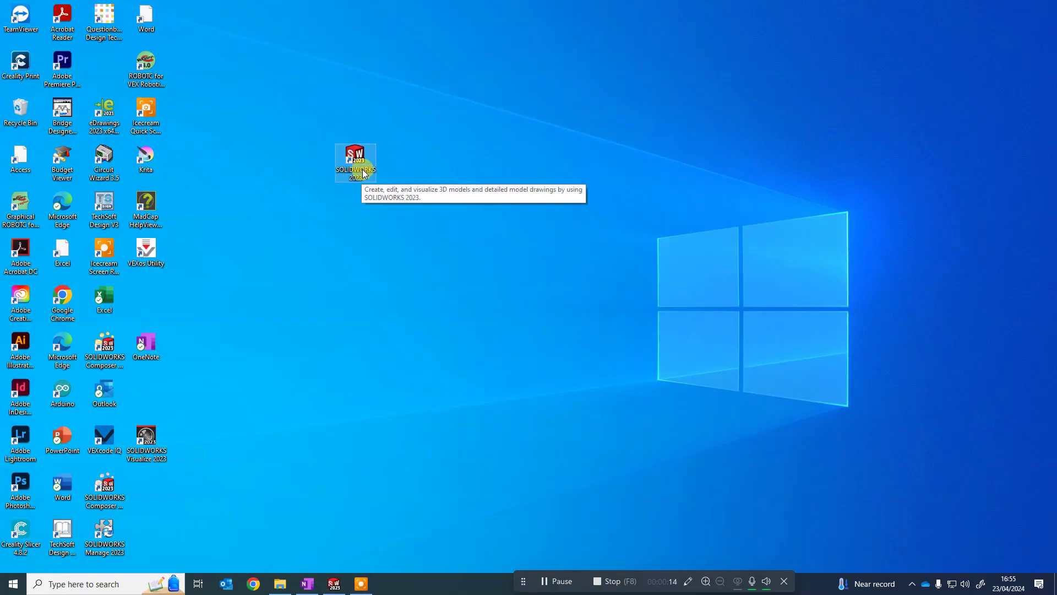
drag(363, 174, 111, 78)
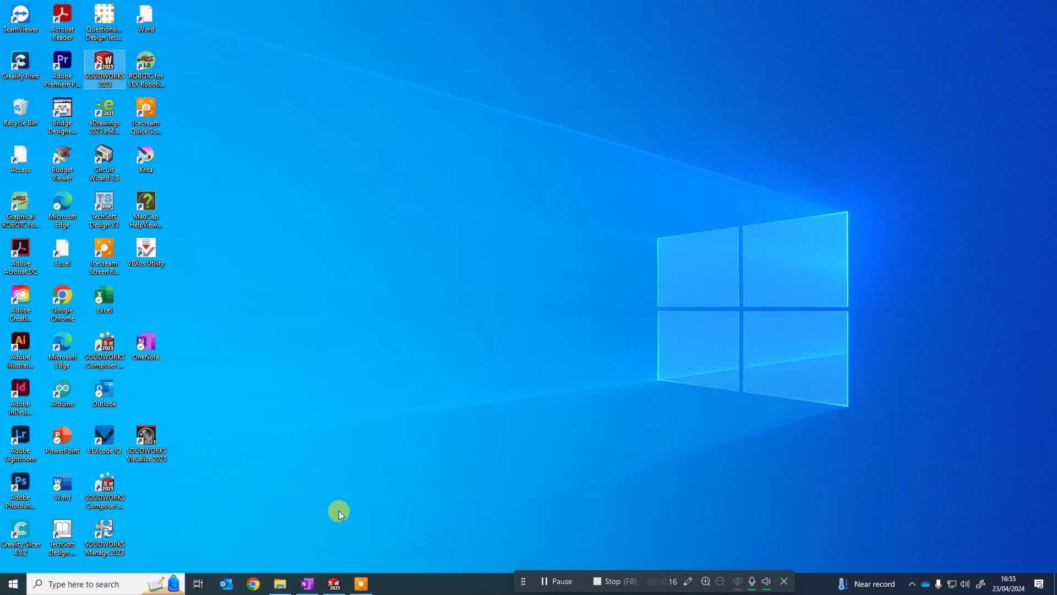
click(334, 583)
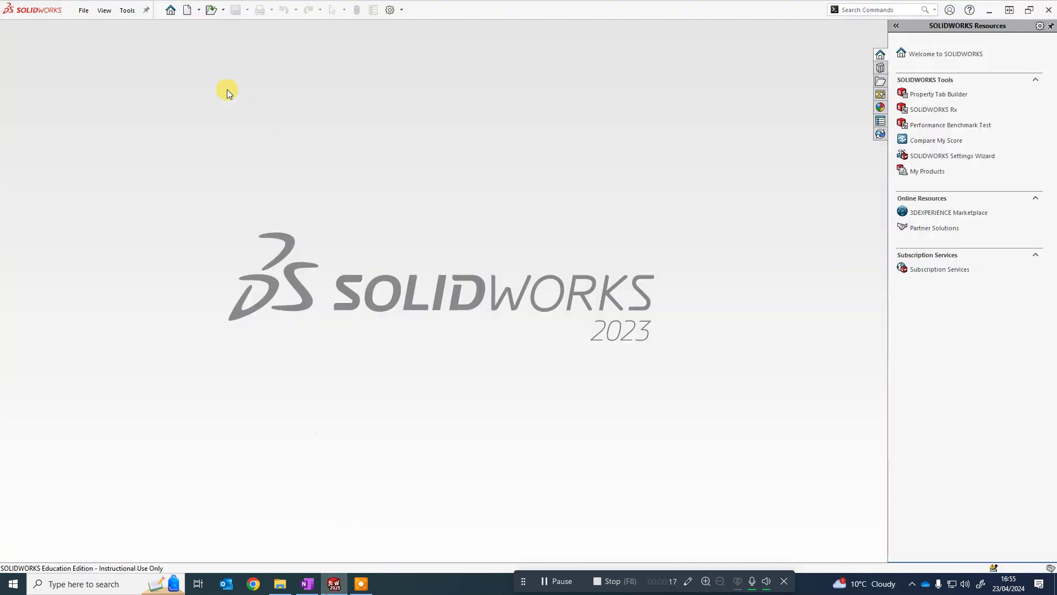
click(80, 10)
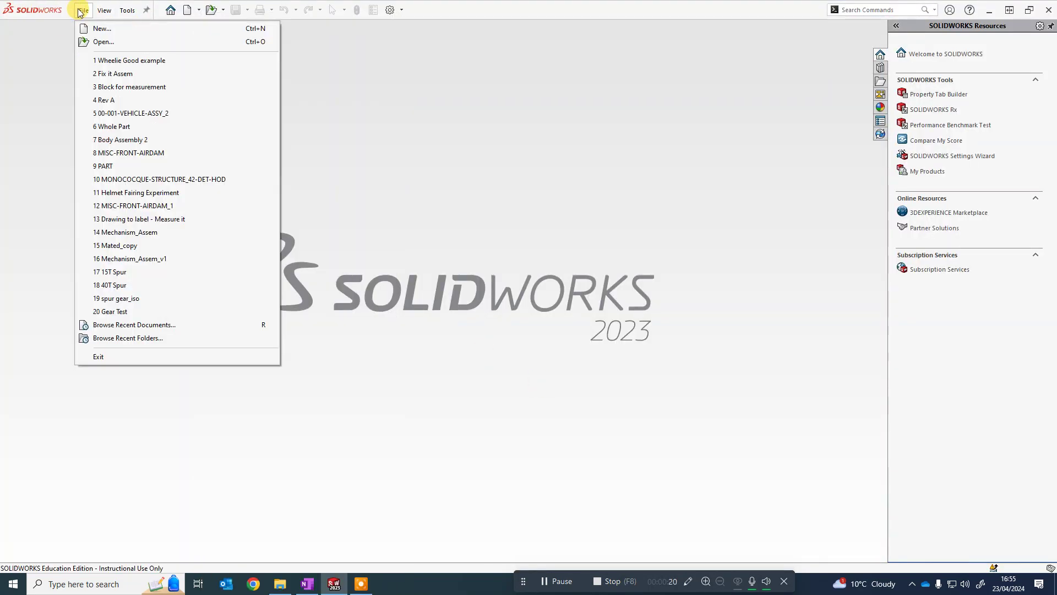
click(86, 28)
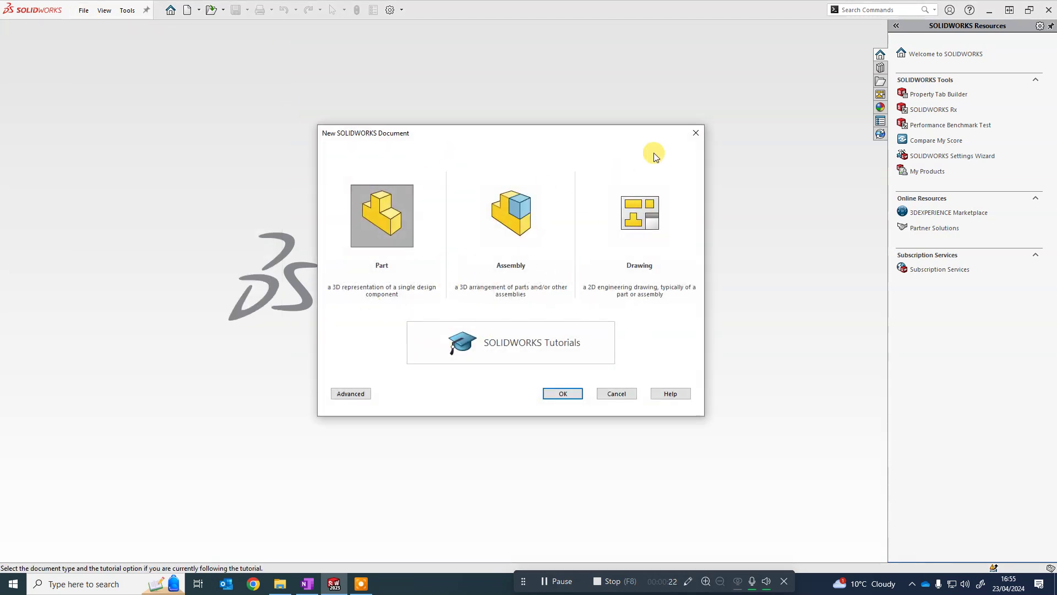
click(696, 133)
Create a new part document and check that its unit system is MMGS (millimeter, gram, second)
click(83, 12)
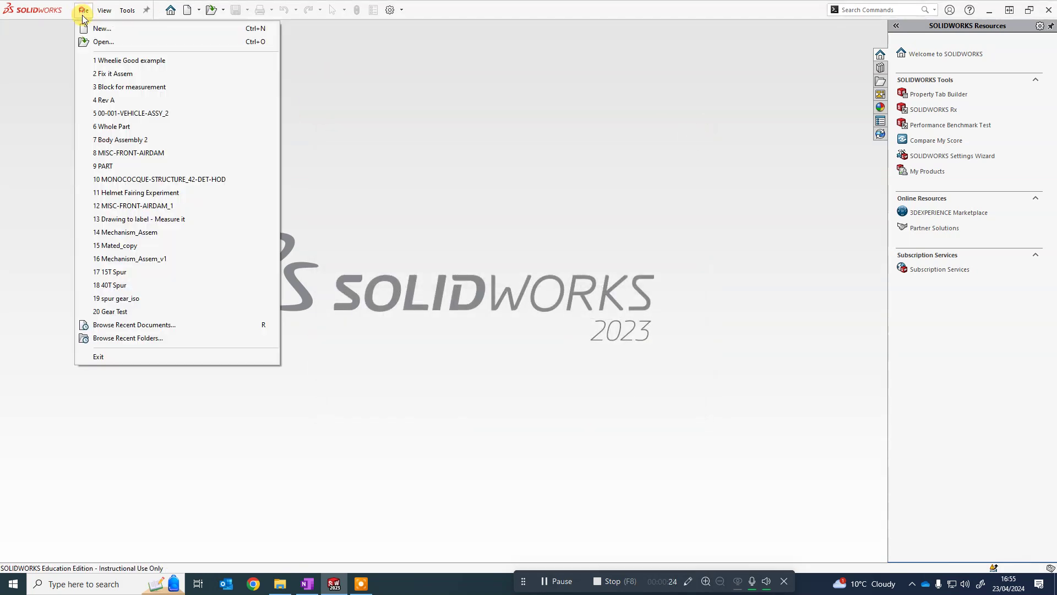
click(100, 28)
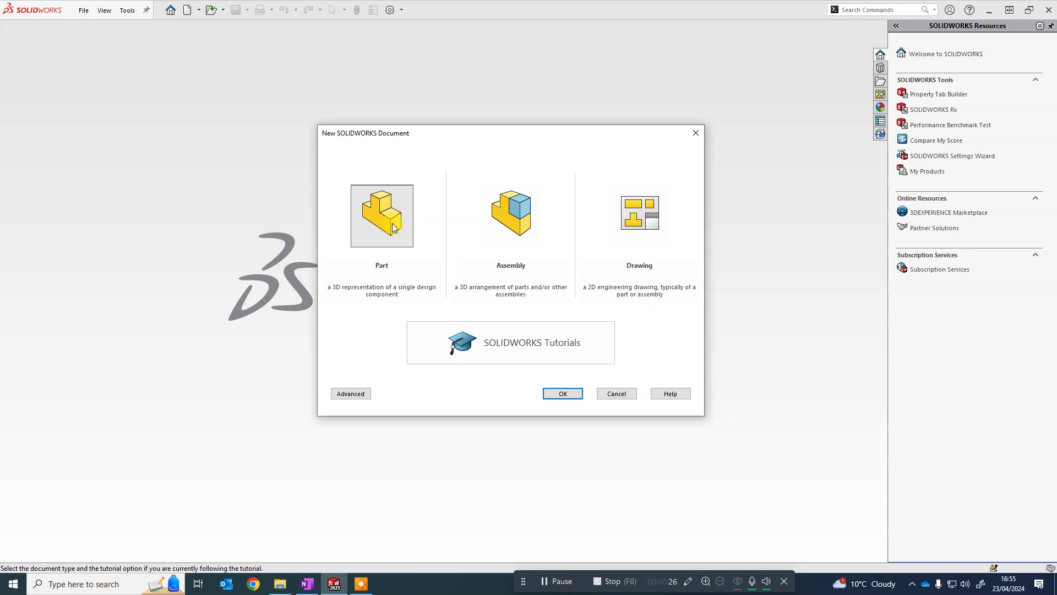
click(377, 226)
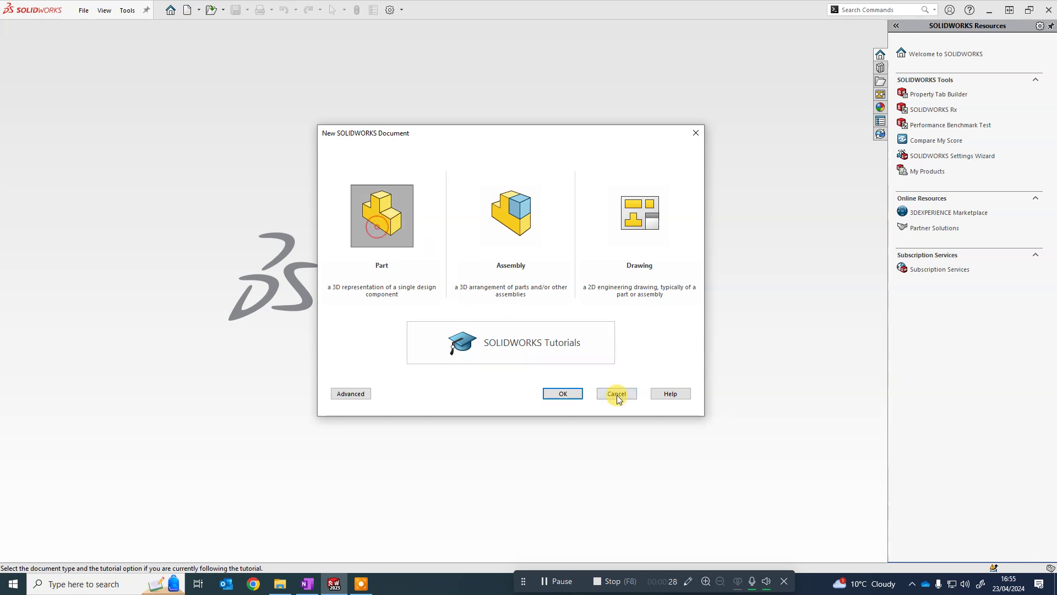
click(568, 388)
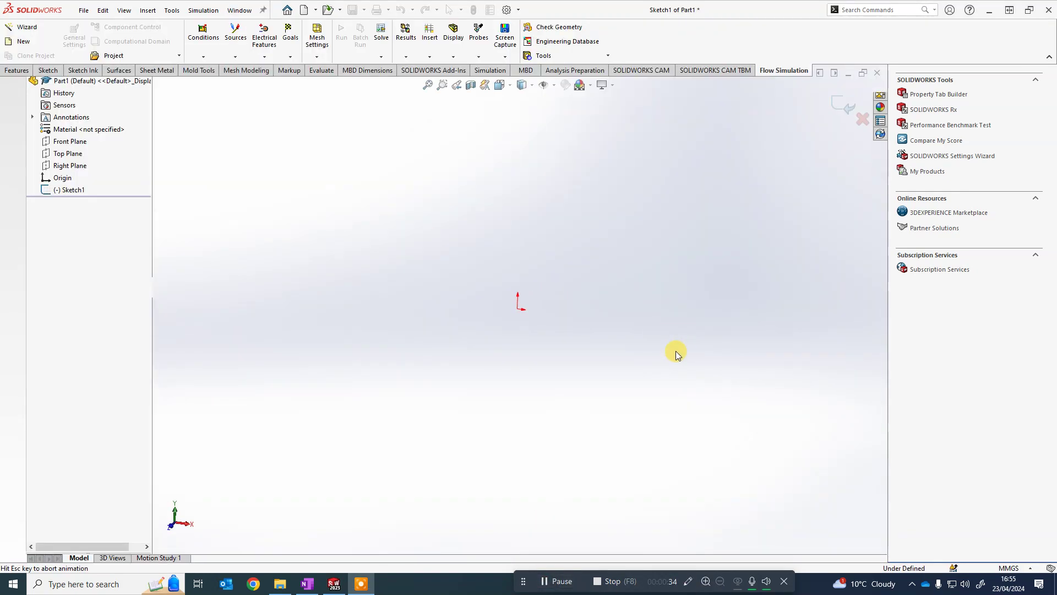
click(1028, 571)
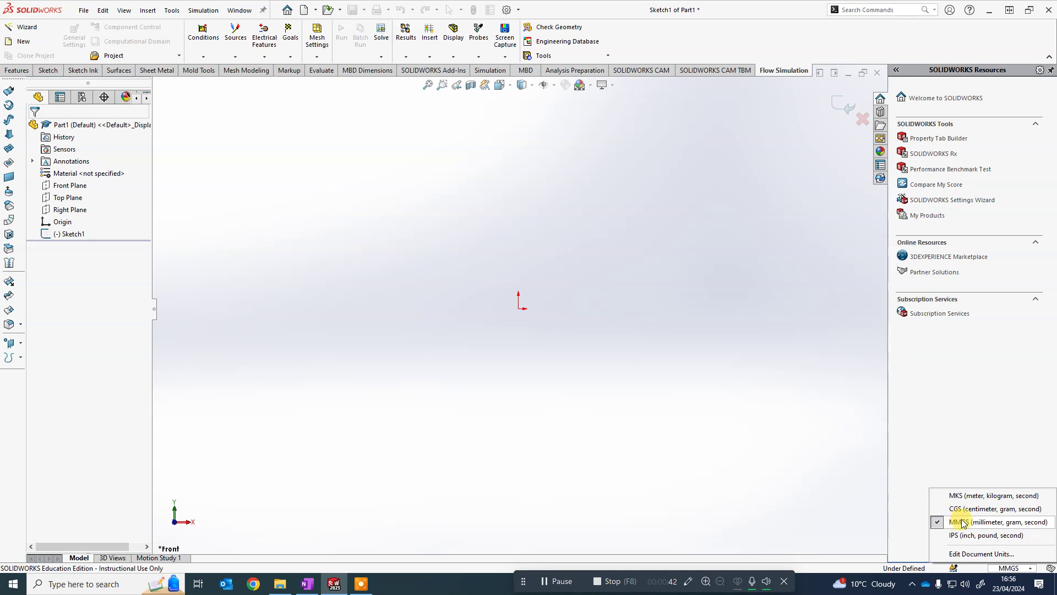
click(361, 406)
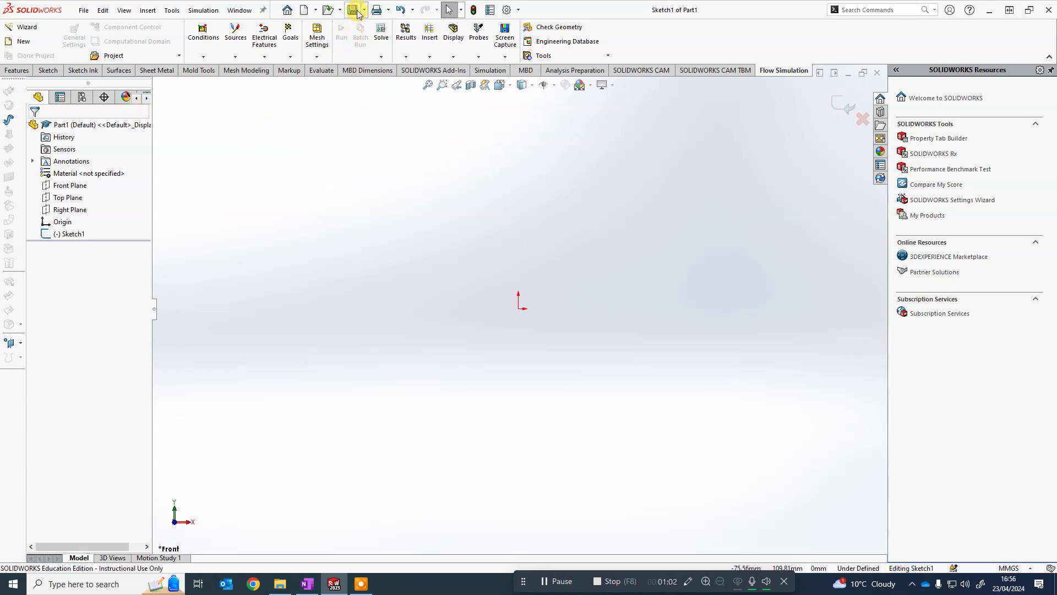
Begin saving the part under a new name, deleting its empty sketch, and check the OneDrive sync status
click(85, 11)
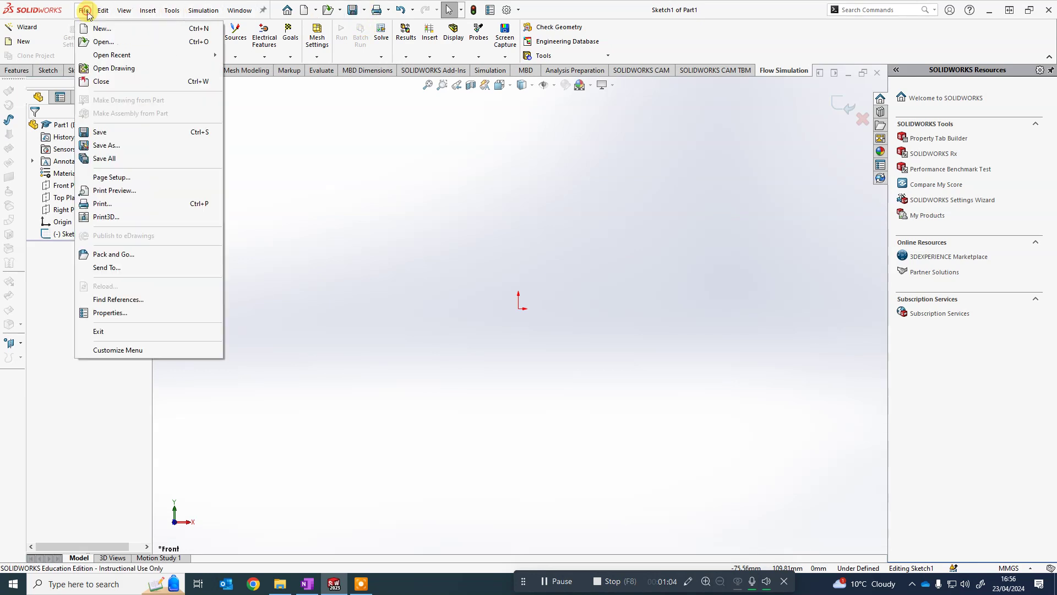
click(104, 144)
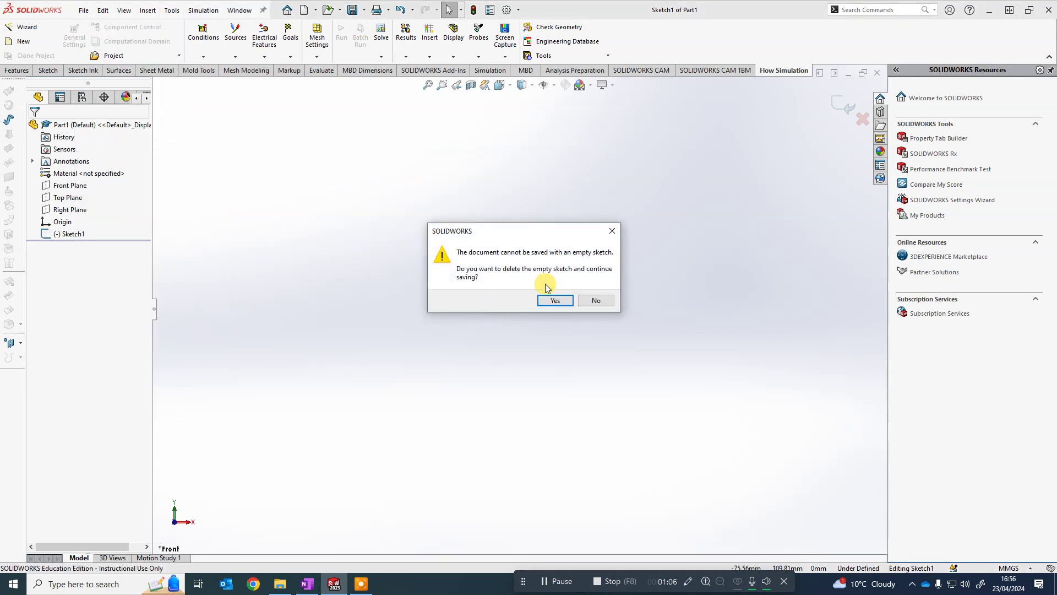
click(557, 300)
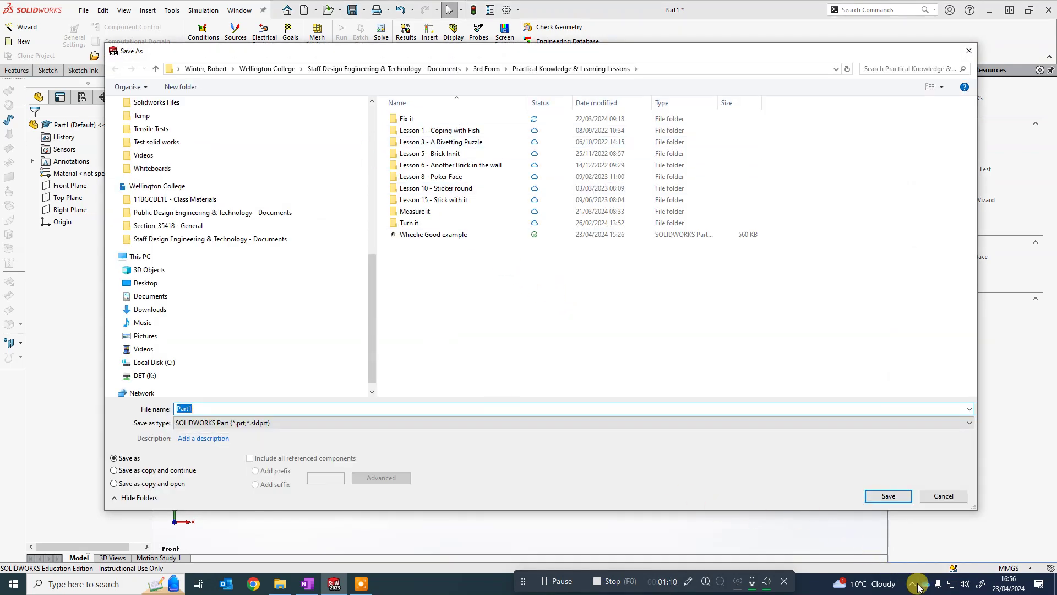
click(925, 585)
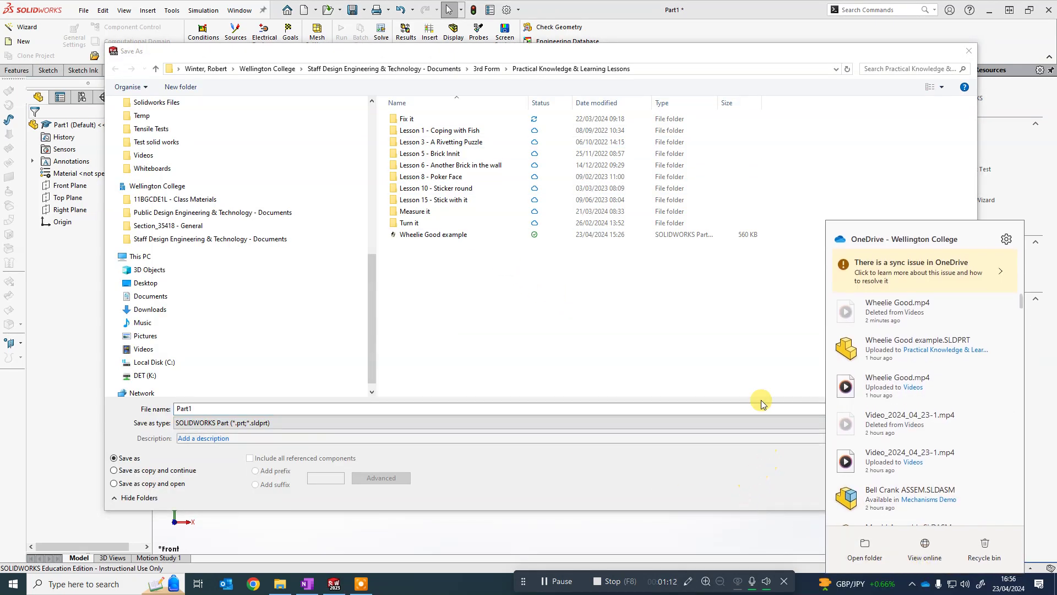
click(778, 358)
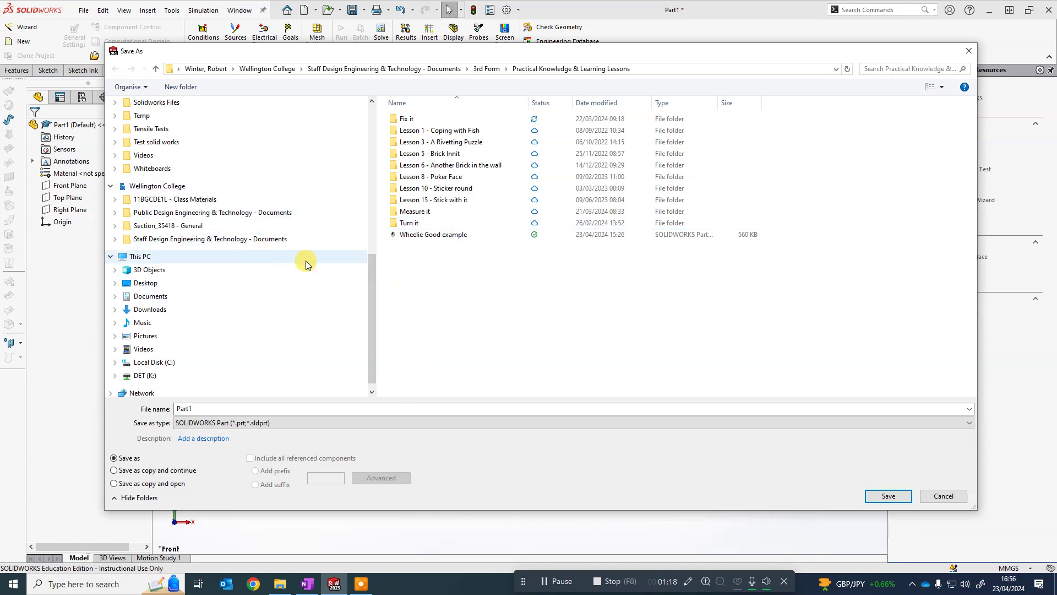
Save the part as Wheel in the OneDrive folder DET Solidworks
scroll(231, 264, up, 5)
scroll(198, 272, up, 3)
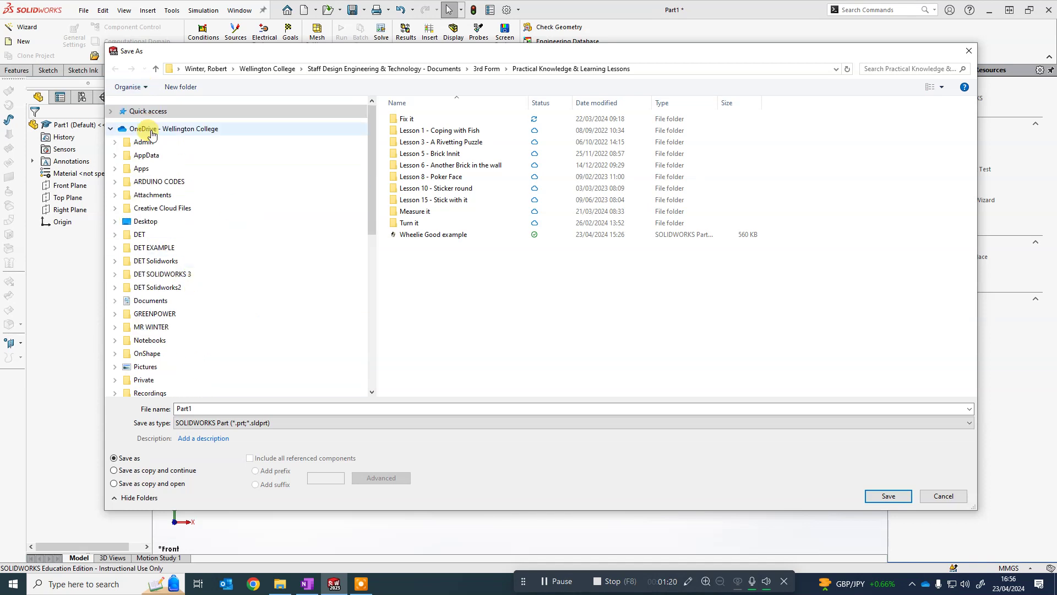
click(220, 261)
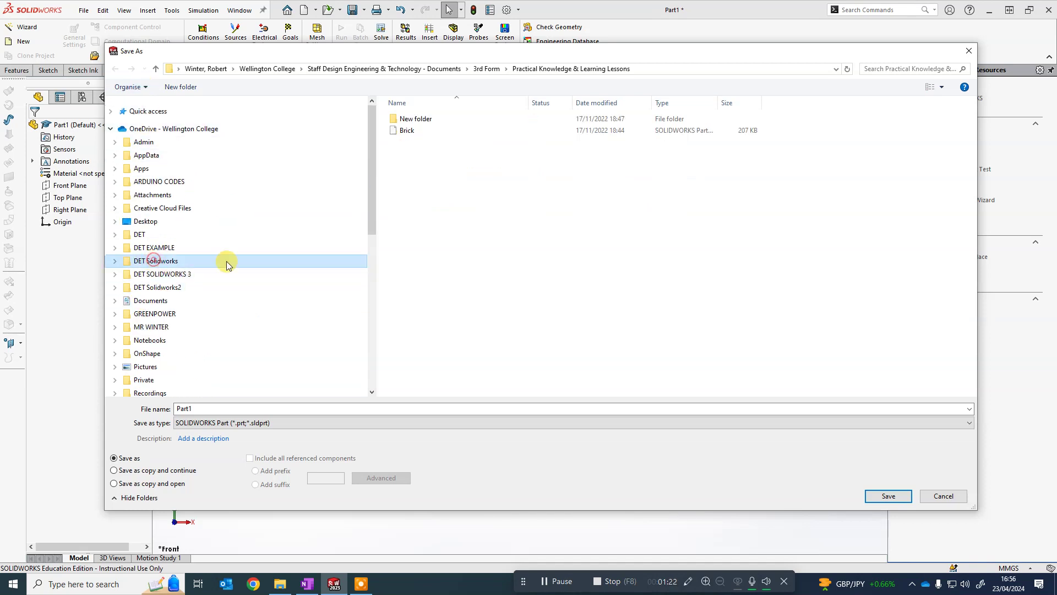
click(245, 409)
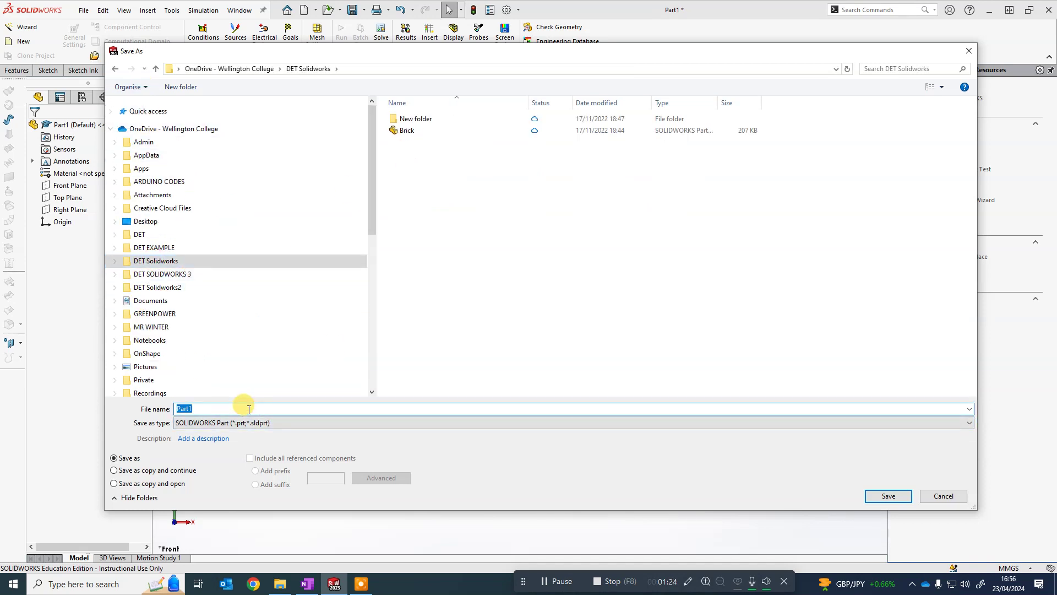
text(Wheel)
key(Return)
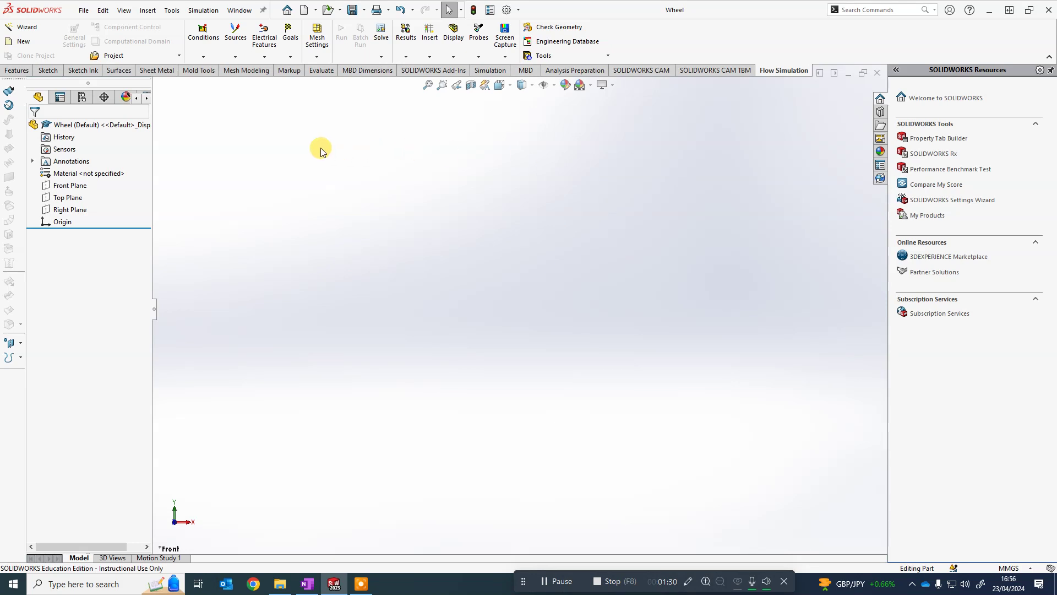
Start a corner-rectangle sketch on the Front Plane
click(51, 71)
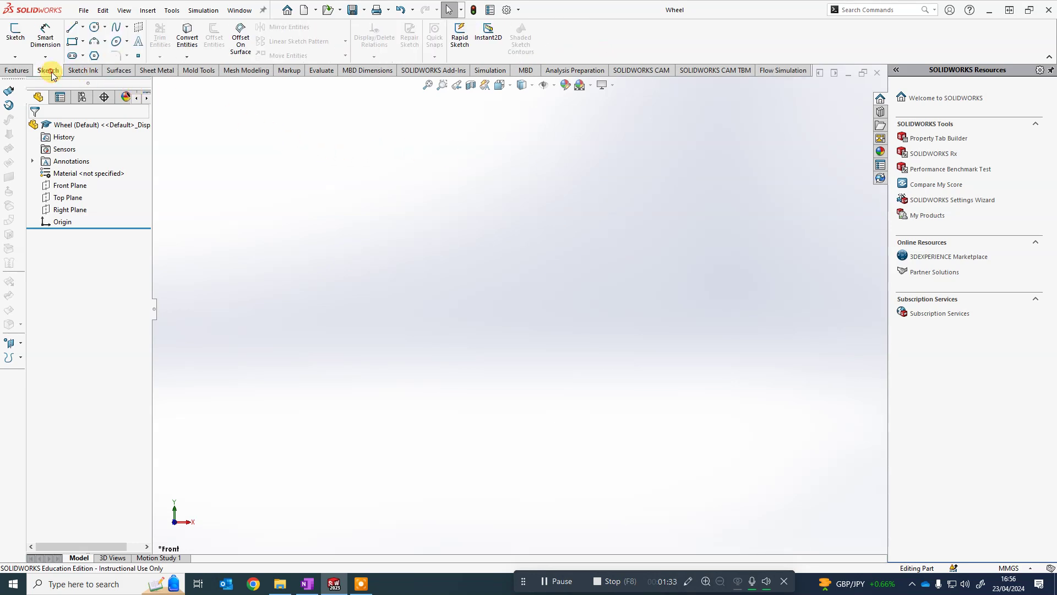
click(72, 42)
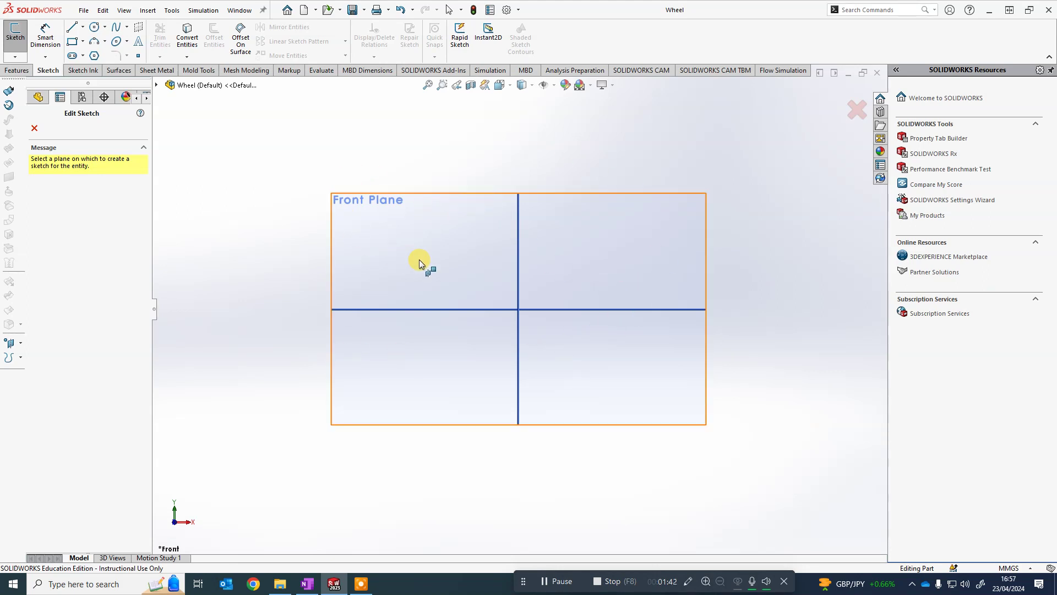
click(464, 256)
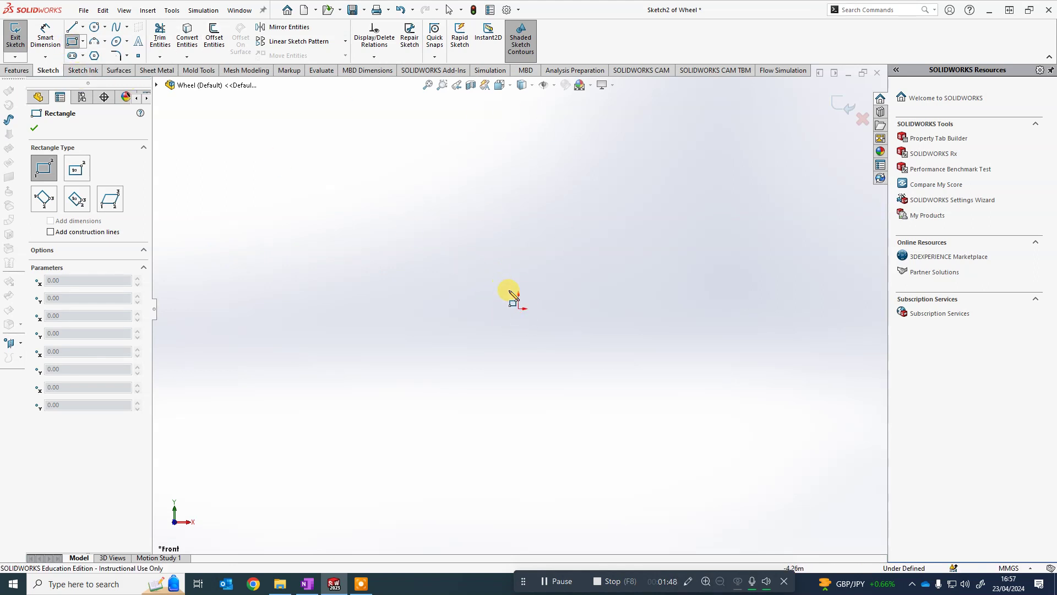
Sketch a rectangle about 50 mm wide and 59 mm high from the origin and make its lines construction geometry
click(519, 309)
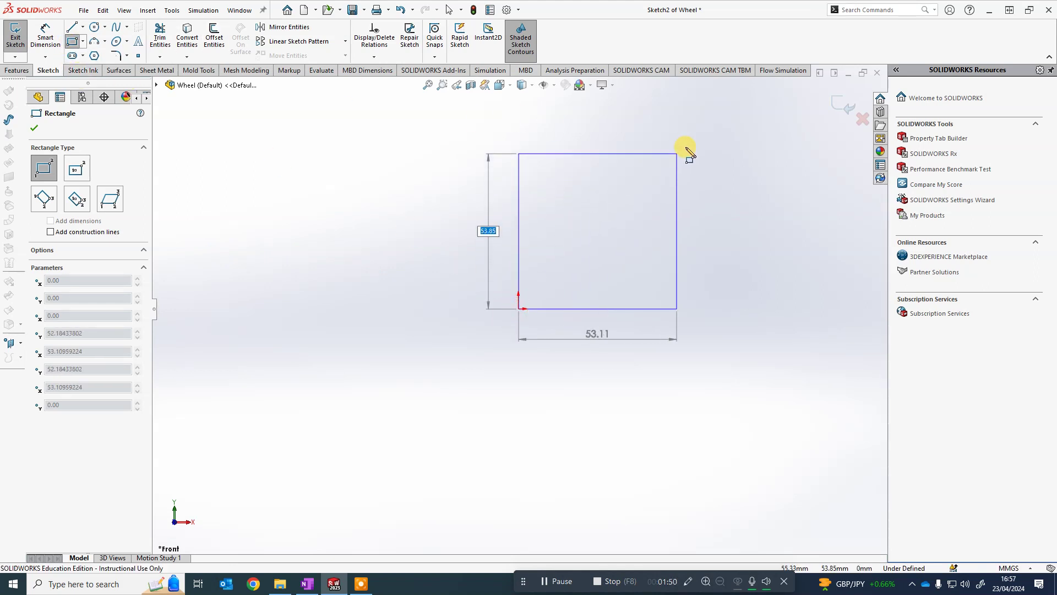
click(667, 134)
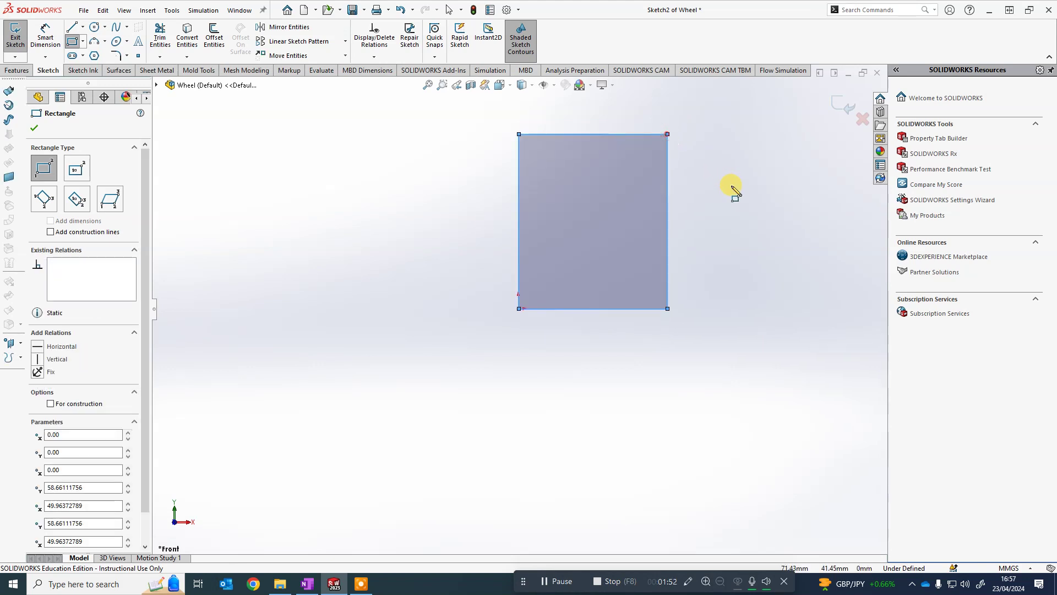
key(z)
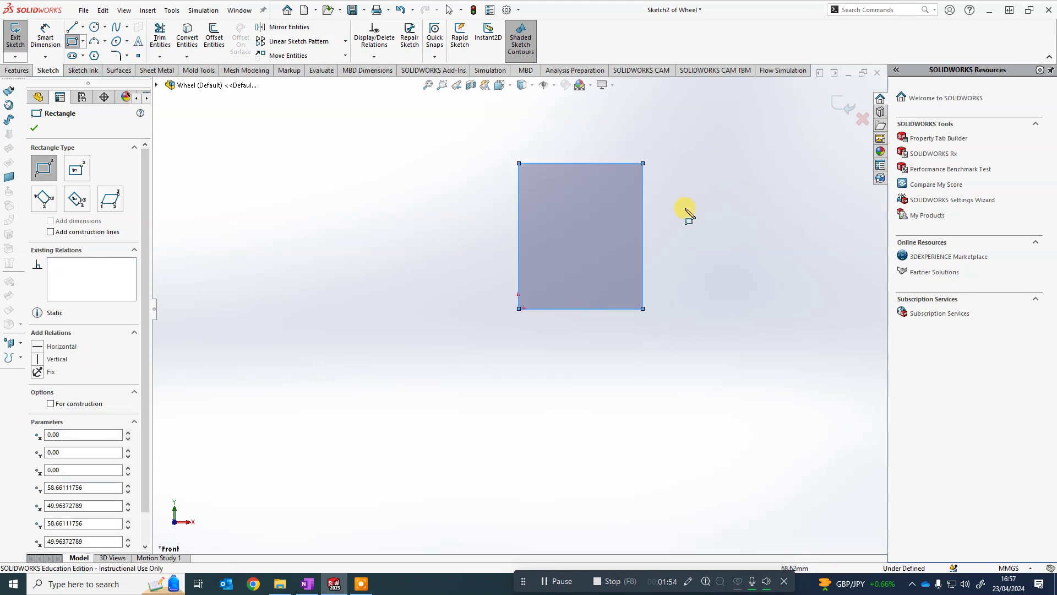
click(51, 404)
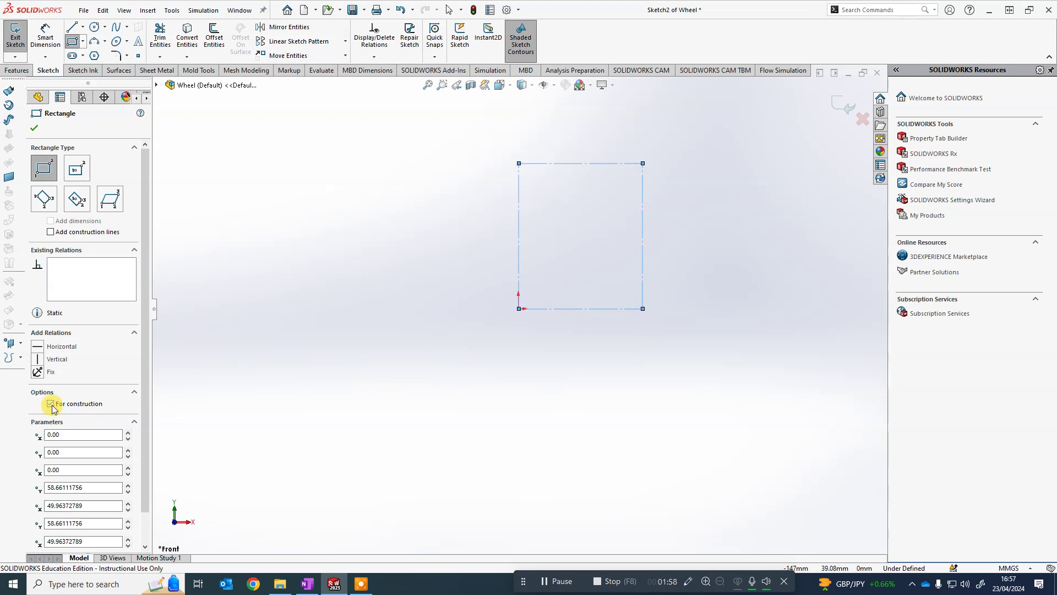
click(51, 404)
click(50, 404)
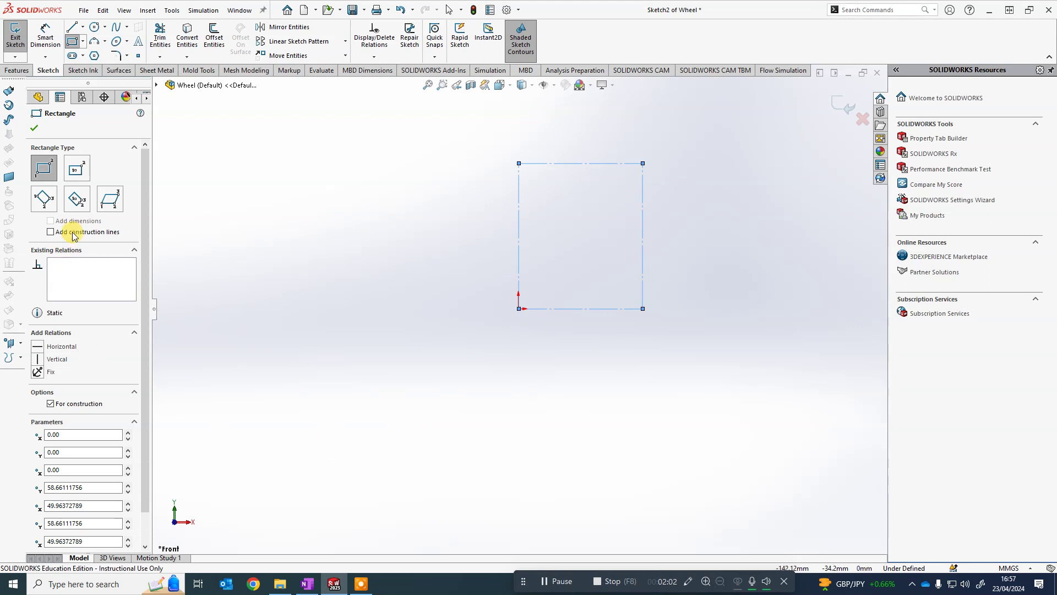
click(35, 128)
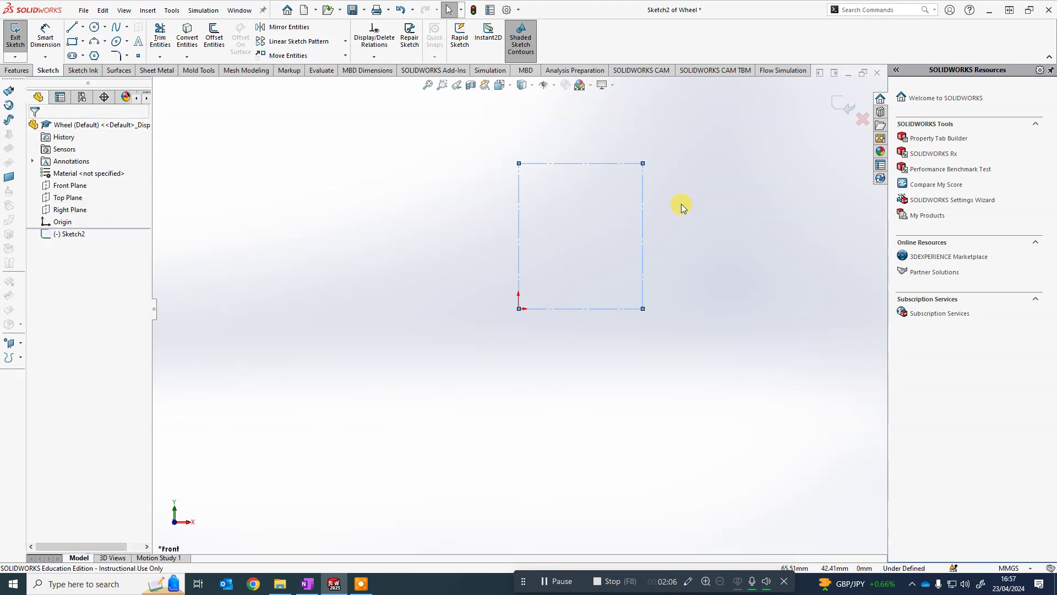
Delete the whole construction rectangle from the sketch
drag(713, 353, 475, 126)
key(Delete)
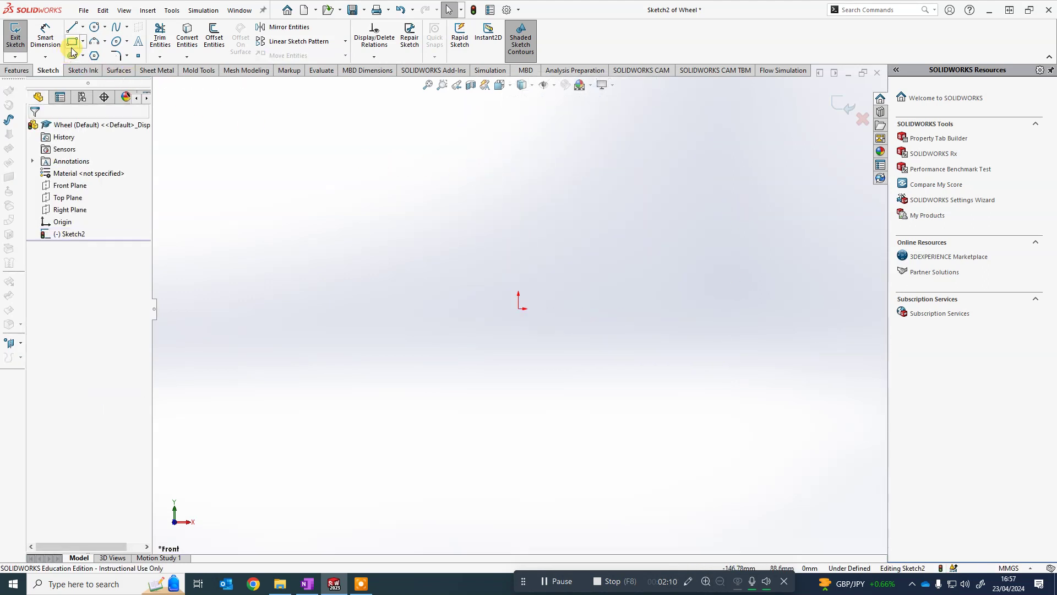
Sketch a large rectangle from the origin, one about 13 by 12 mm beyond its upper-right corner, and a thin one about 14 by 1 mm inside
click(72, 42)
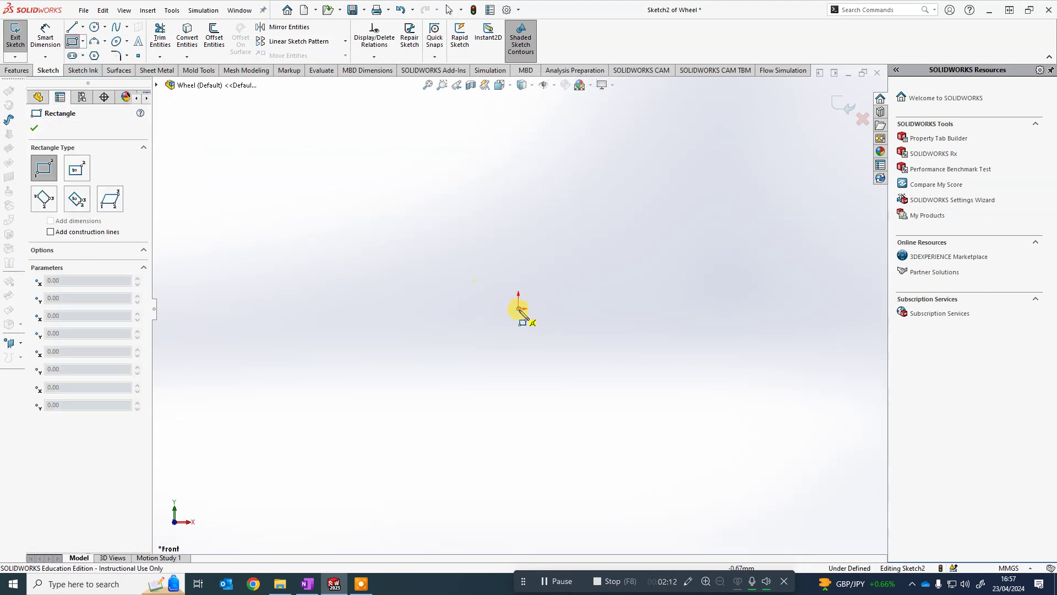
drag(520, 309, 635, 150)
drag(685, 122, 653, 150)
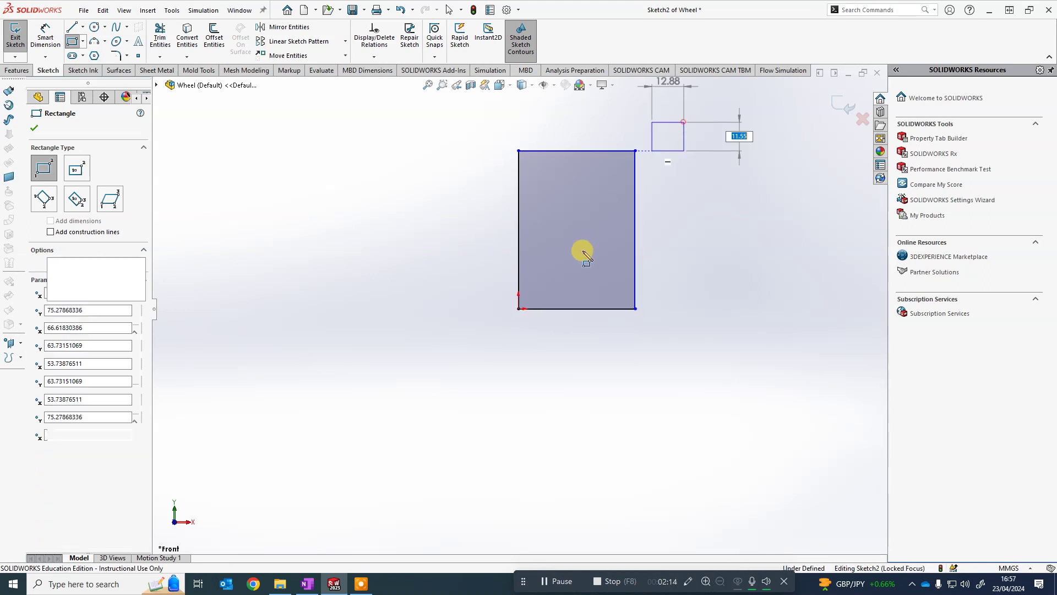
drag(587, 249, 623, 247)
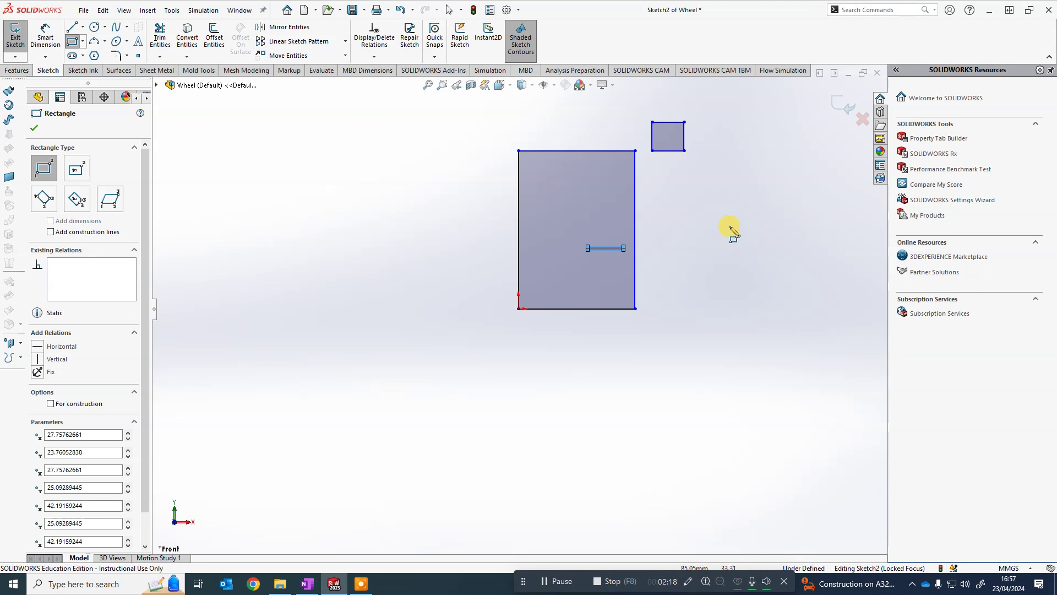
key(Escape)
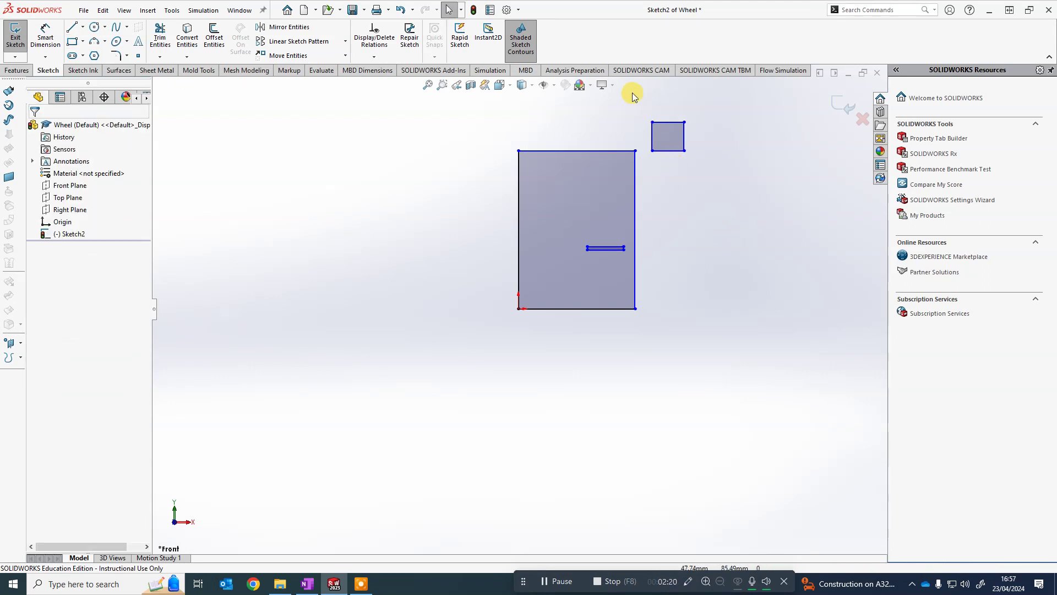
Clear the sketch by deleting the small outer rectangle, the large rectangle and the thin one inside it
drag(670, 137, 703, 170)
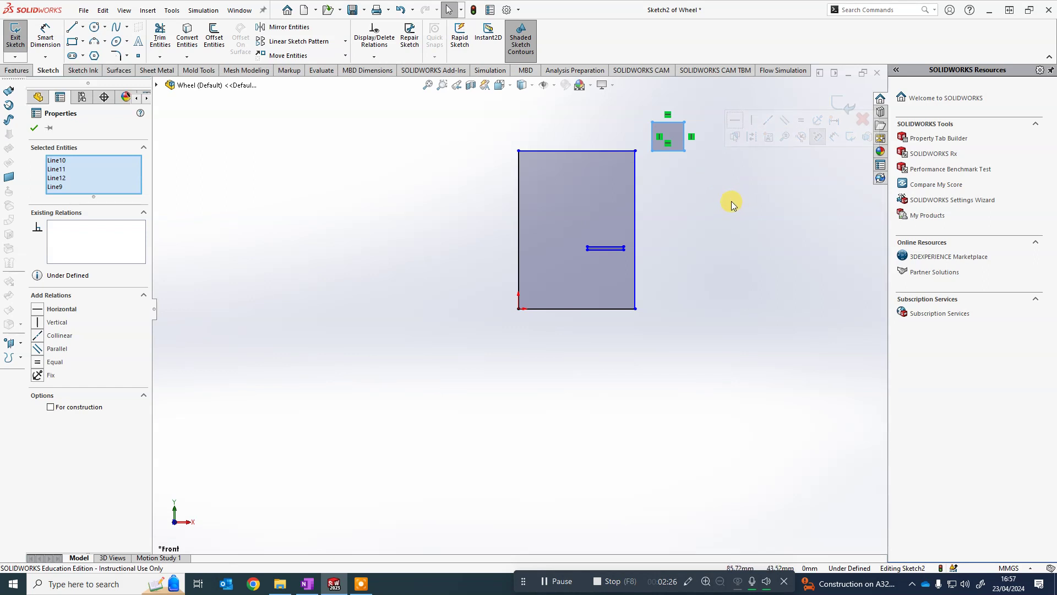
key(Delete)
mouse_move(551, 221)
mouse_down()
mouse_move(618, 253)
mouse_move(624, 234)
mouse_move(654, 269)
mouse_move(651, 219)
mouse_up()
drag(432, 115, 771, 365)
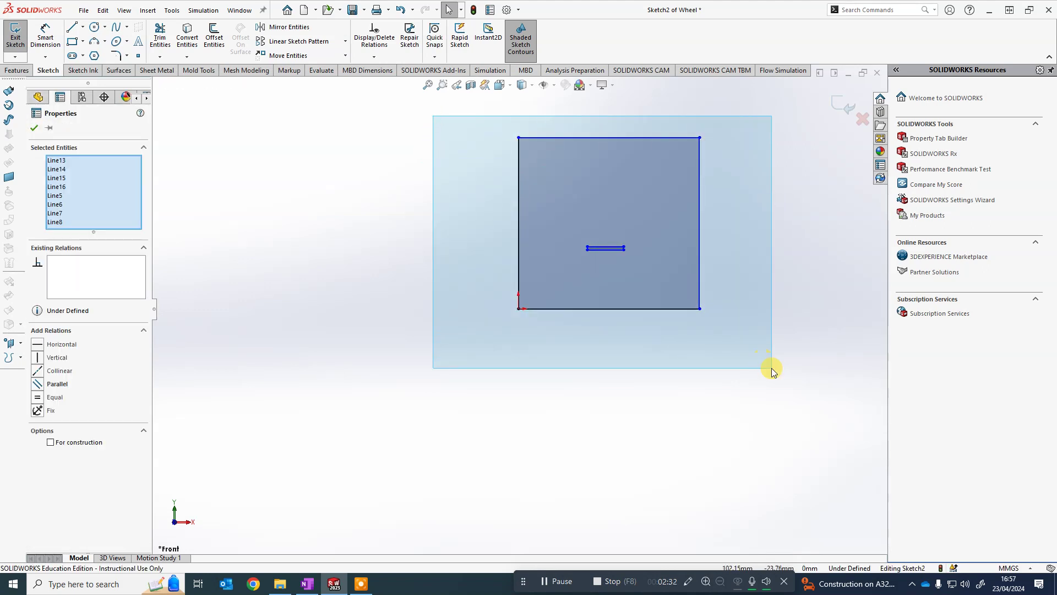
key(Delete)
Sketch a corner rectangle from the origin, about 45 mm wide and 70 mm high, and make its lines construction geometry
click(77, 47)
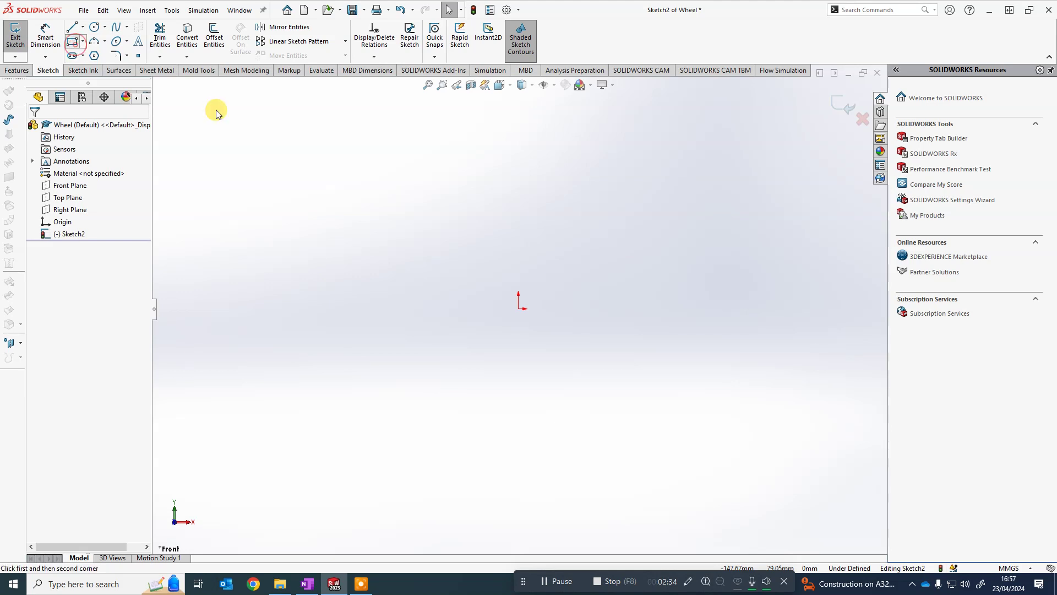
click(518, 308)
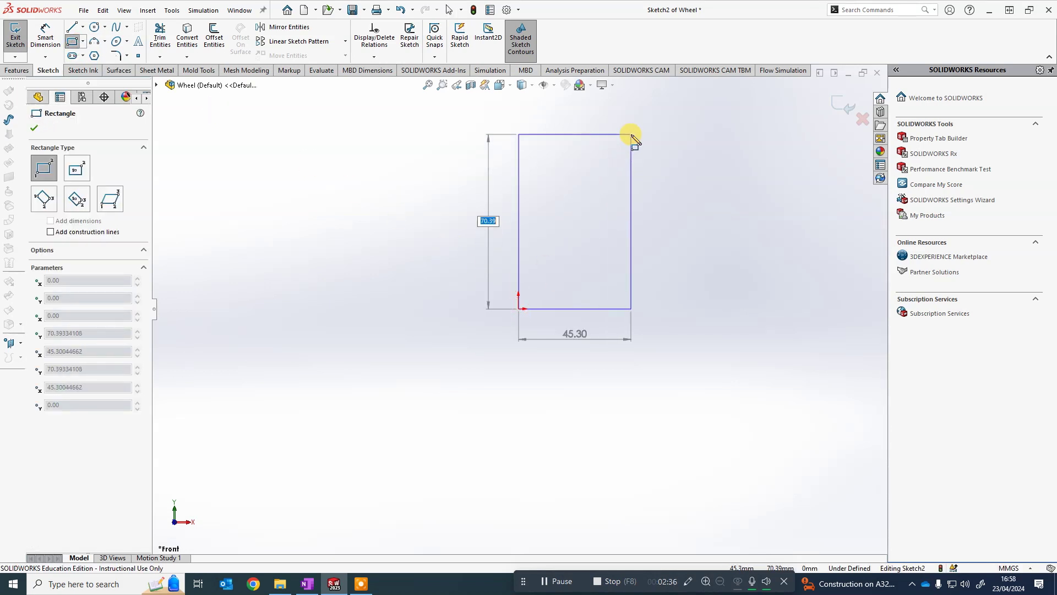
click(631, 134)
click(52, 404)
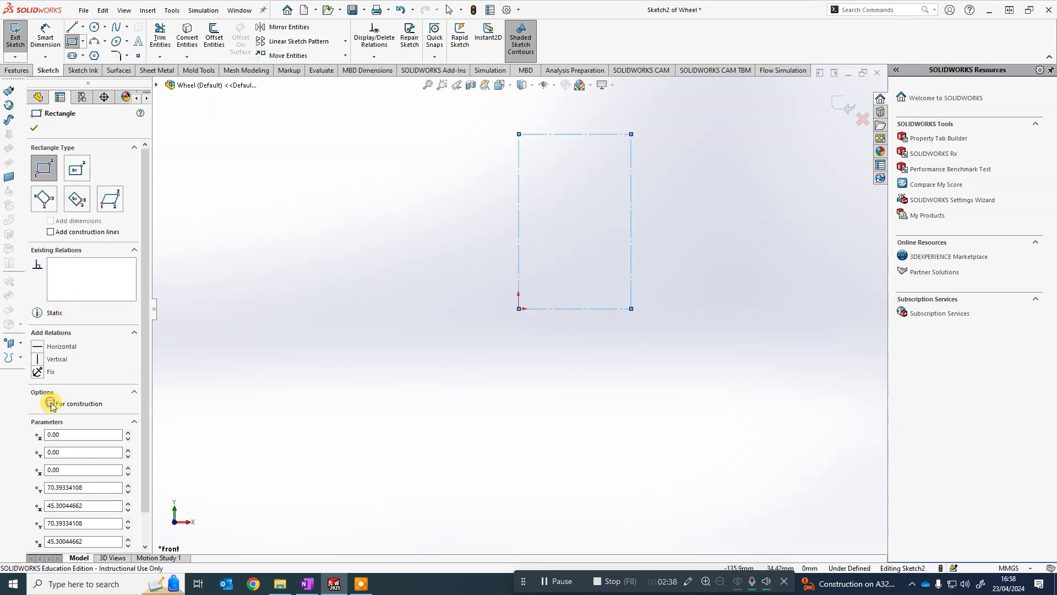
click(35, 128)
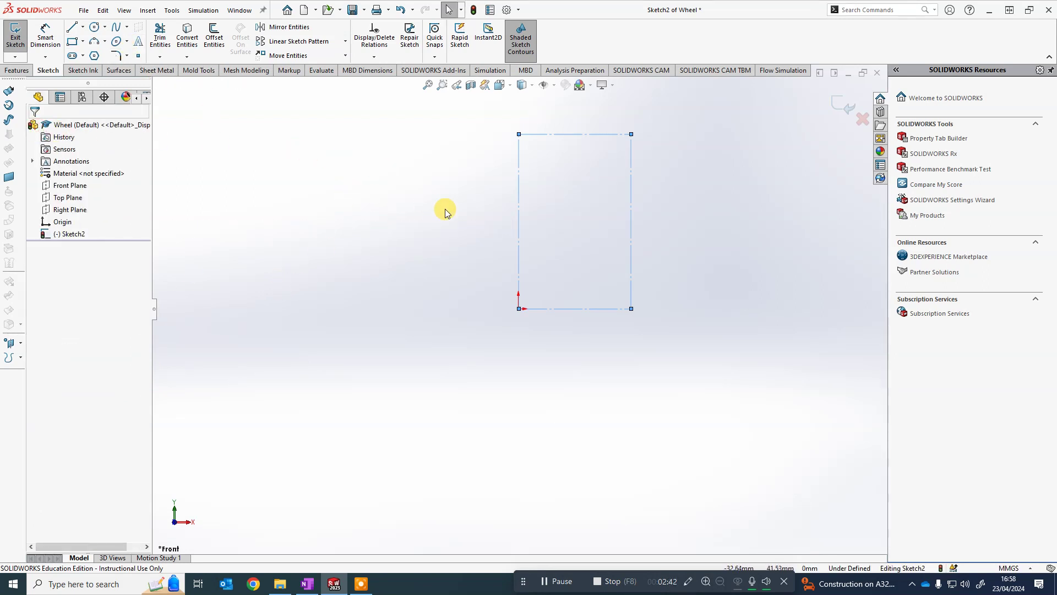
scroll(613, 215, down, 2)
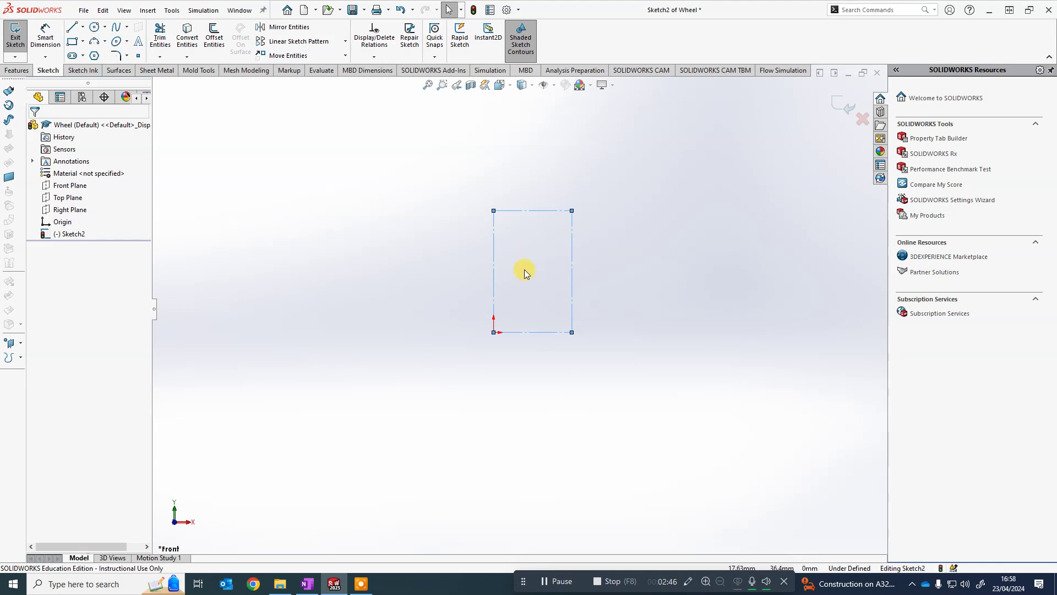
scroll(537, 243, down, 2)
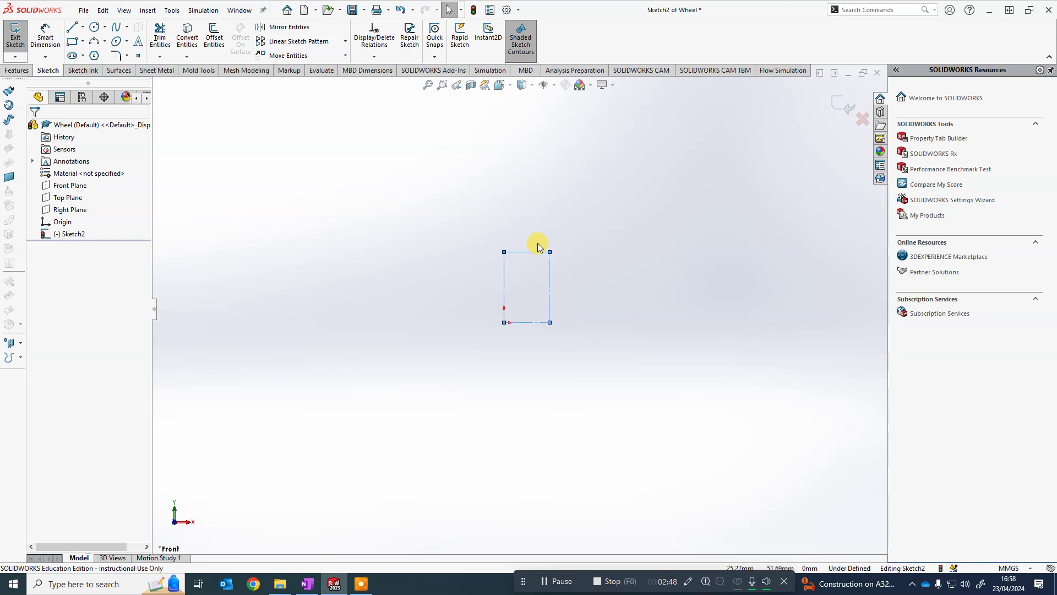
scroll(512, 287, up, 4)
scroll(503, 285, down, 3)
scroll(503, 285, down, 2)
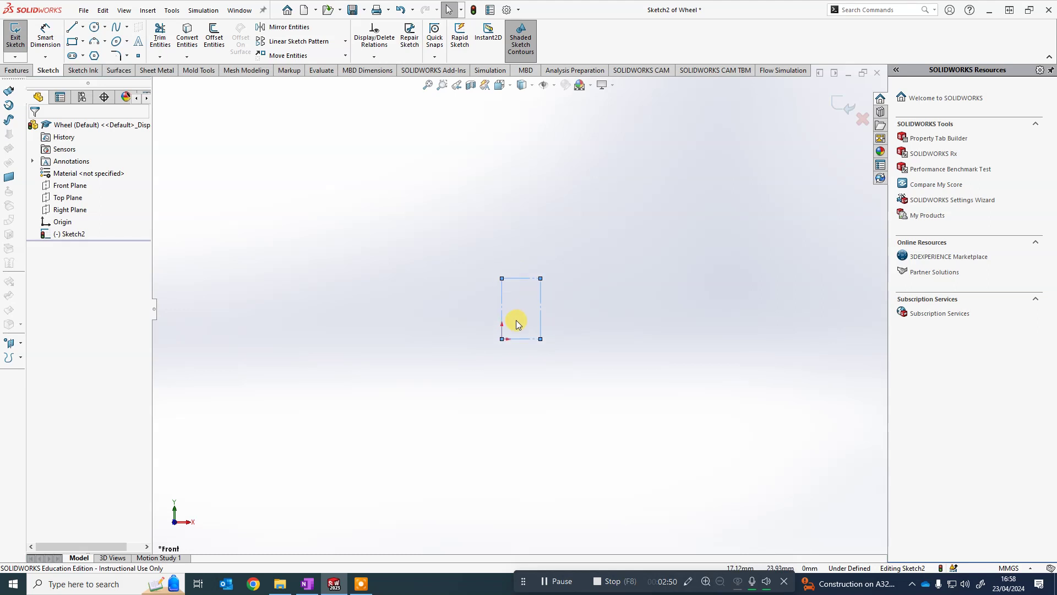
scroll(521, 299, up, 3)
scroll(521, 299, down, 5)
Dimension the construction rectangle's left vertical side to 30 mm
click(428, 86)
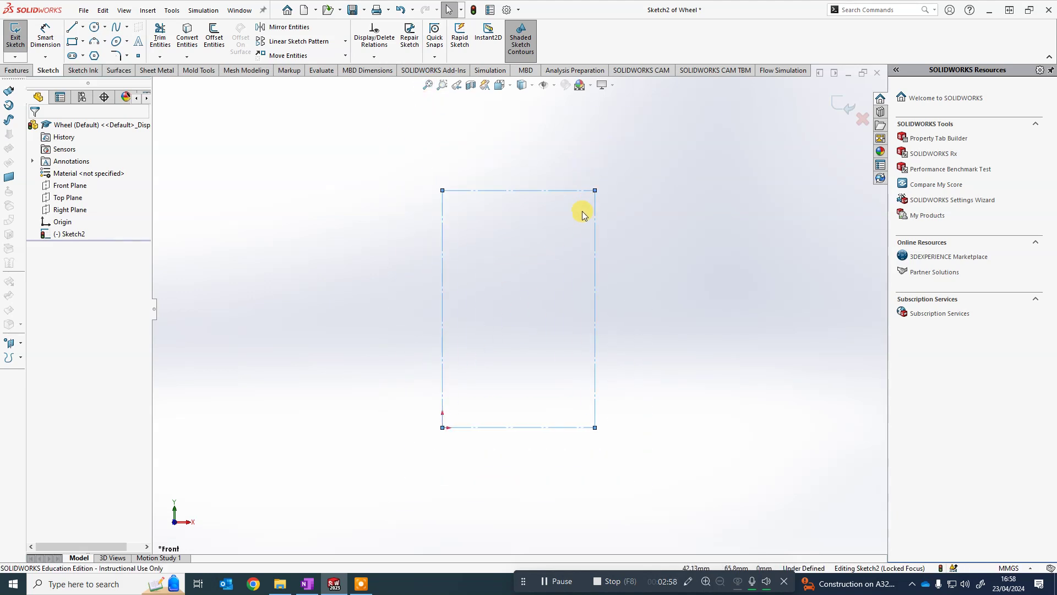
scroll(582, 215, down, 2)
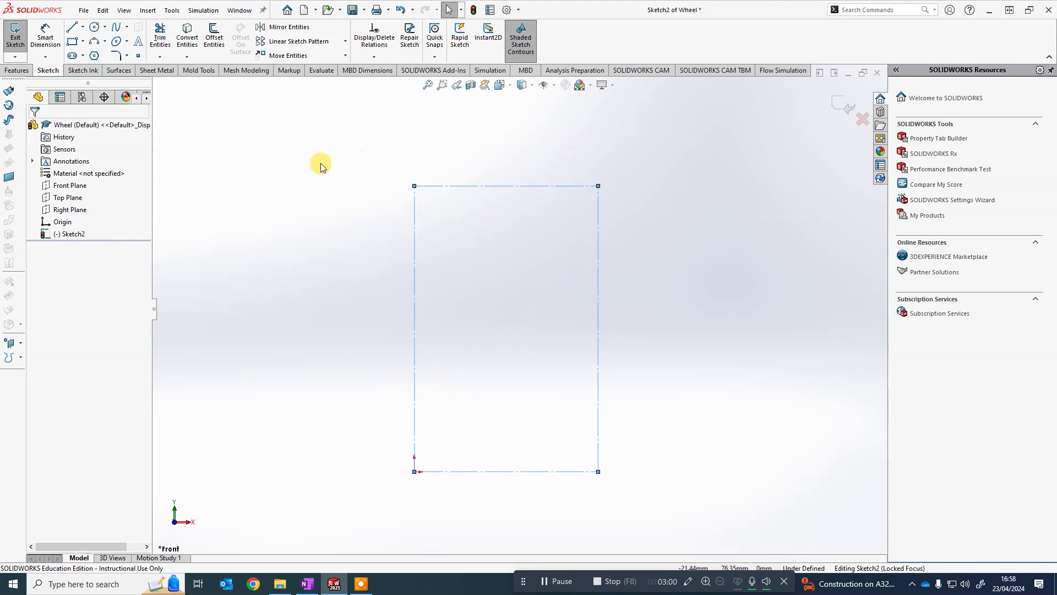
click(46, 36)
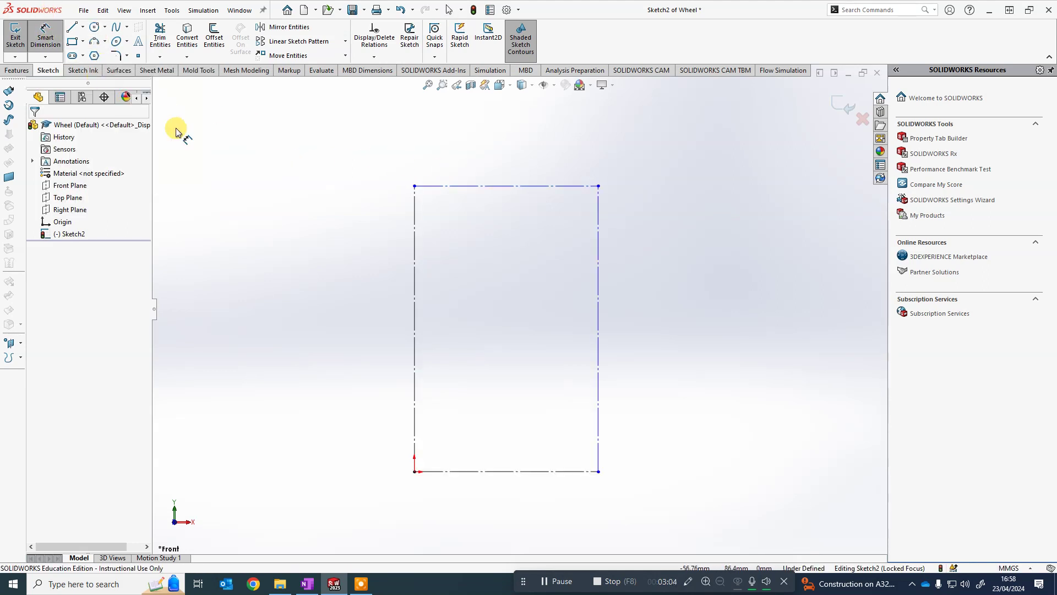
click(415, 251)
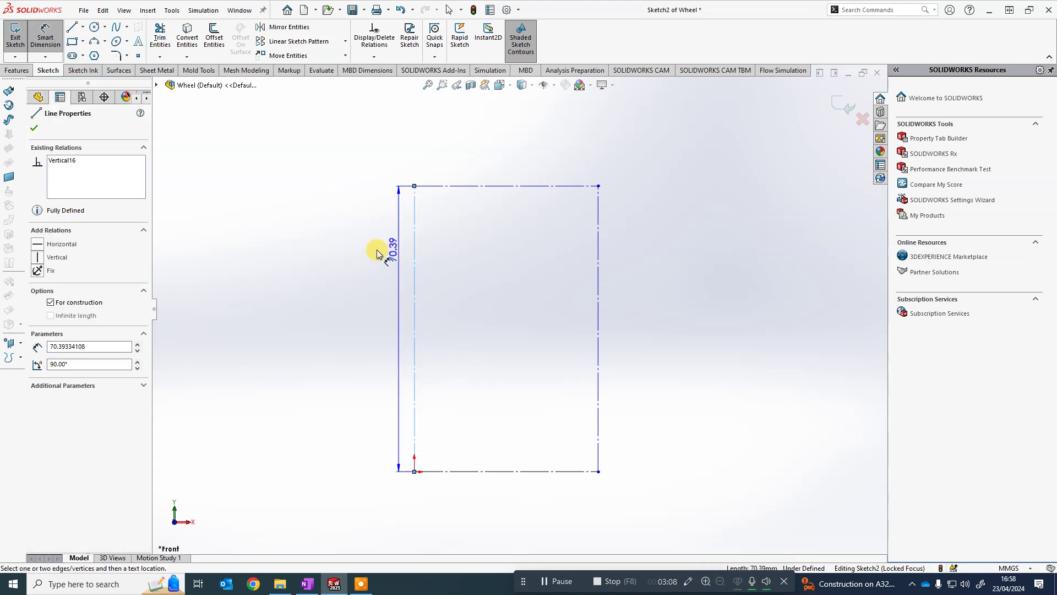
click(316, 316)
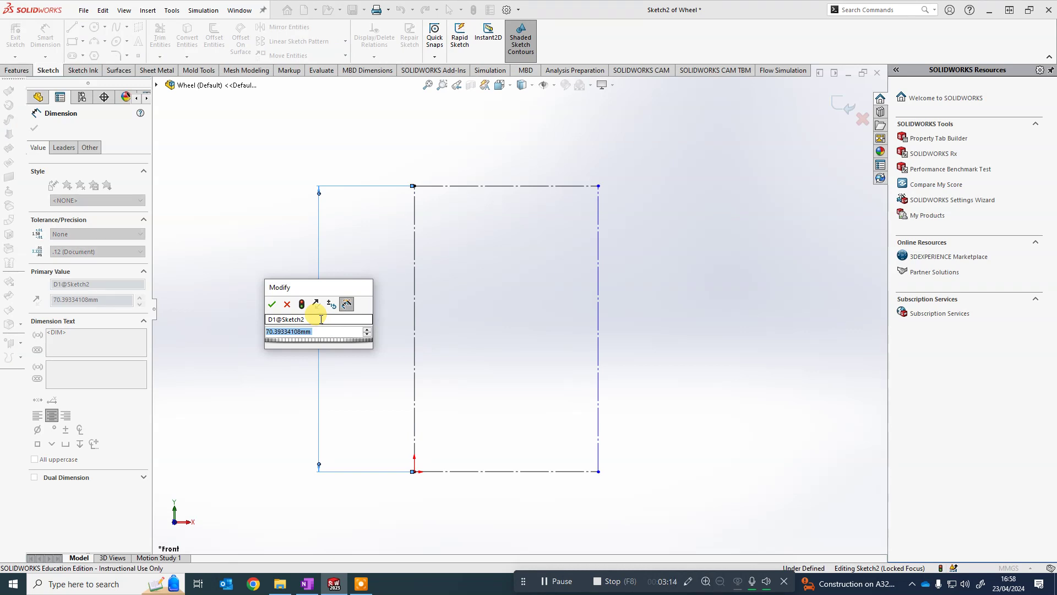
text(5)
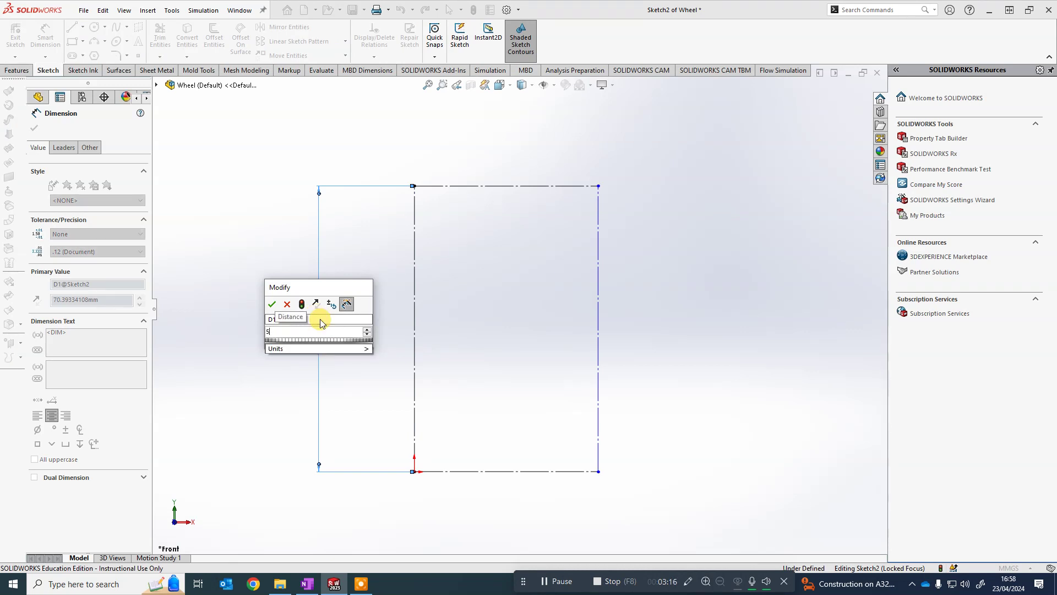
key(BackSpace)
text(30)
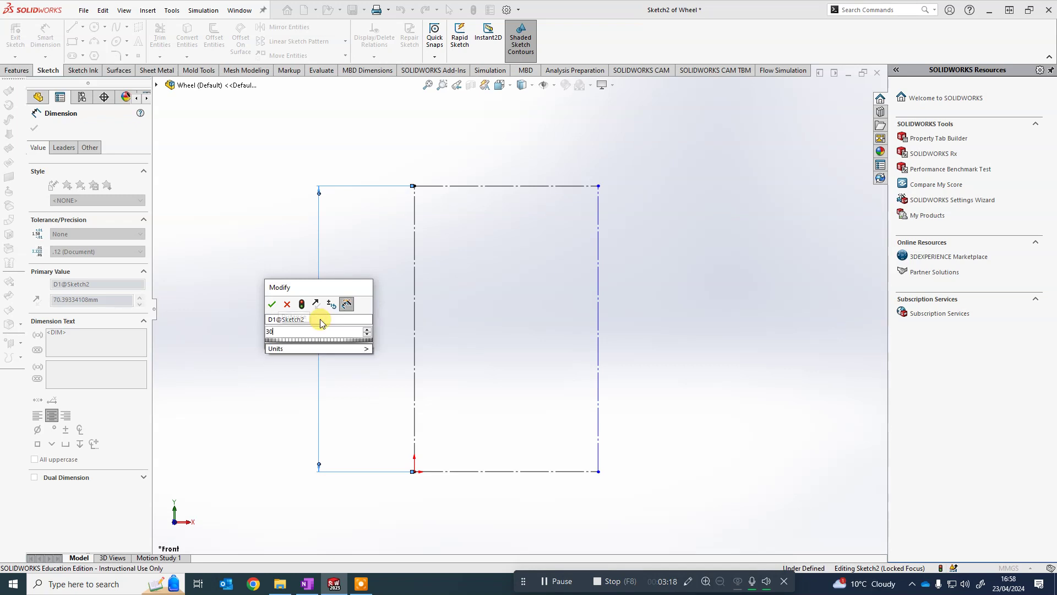
key(Return)
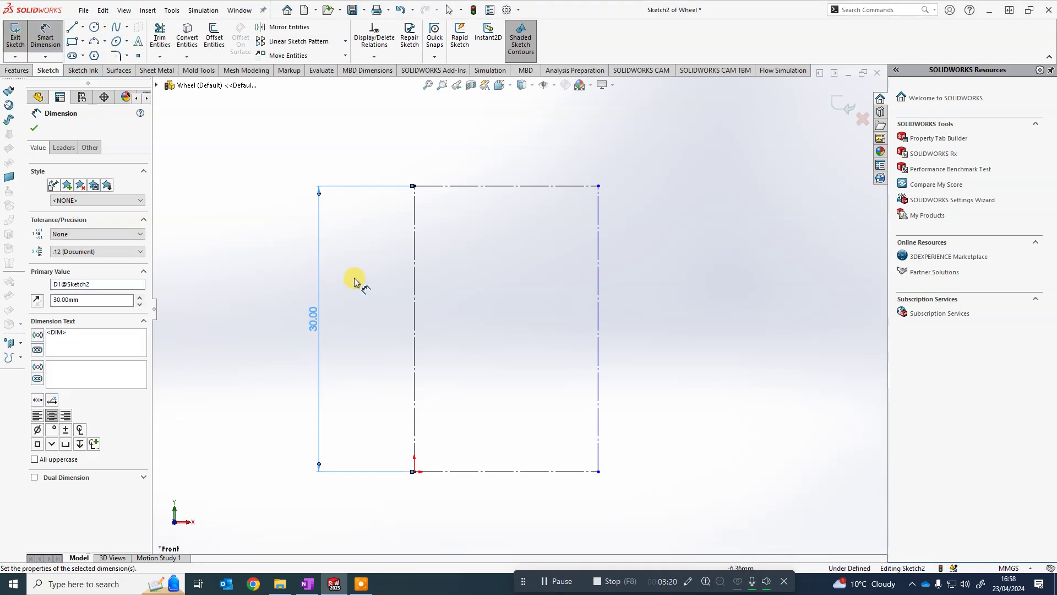
Dimension the construction rectangle's top side to 24 mm and finish dimensioning
click(508, 187)
click(526, 149)
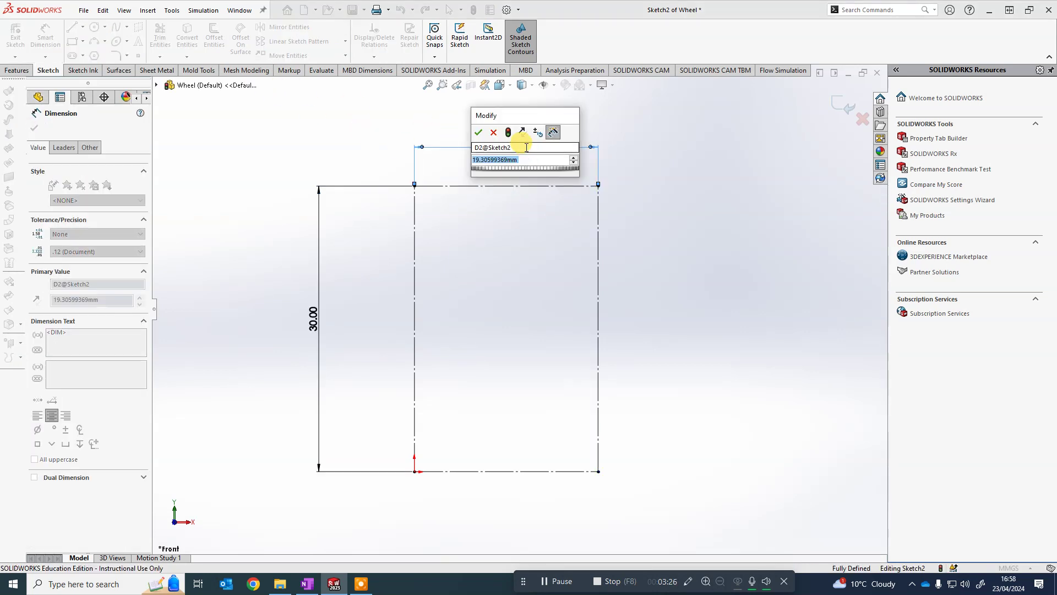
text(24)
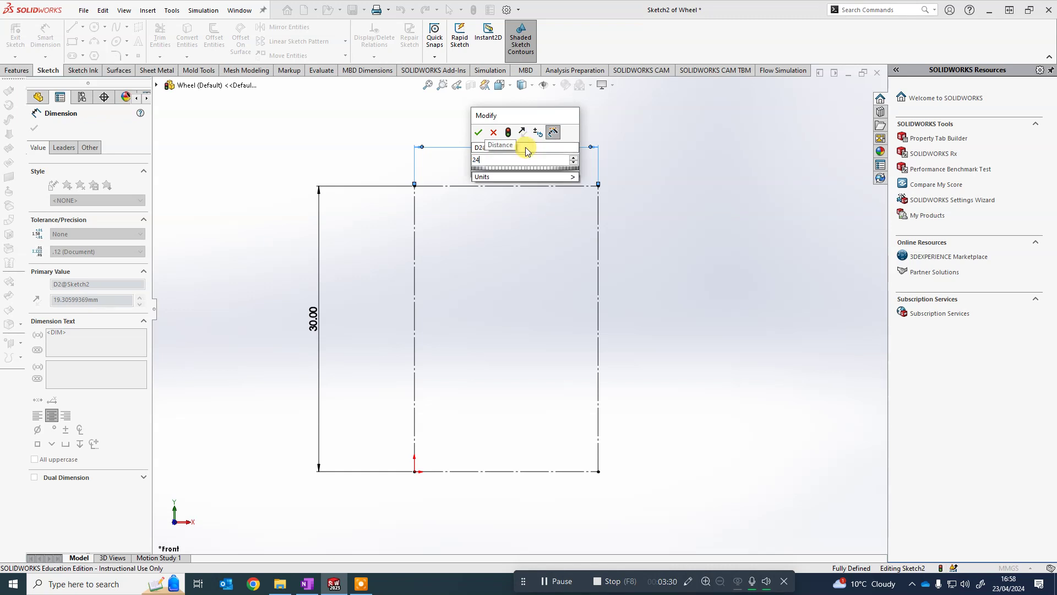
key(Return)
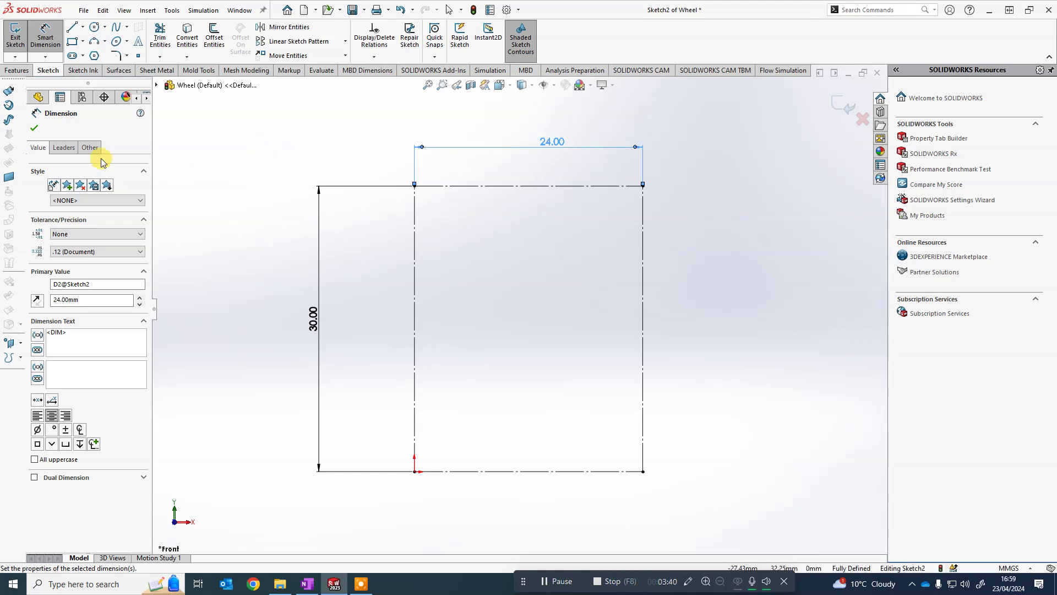
click(31, 128)
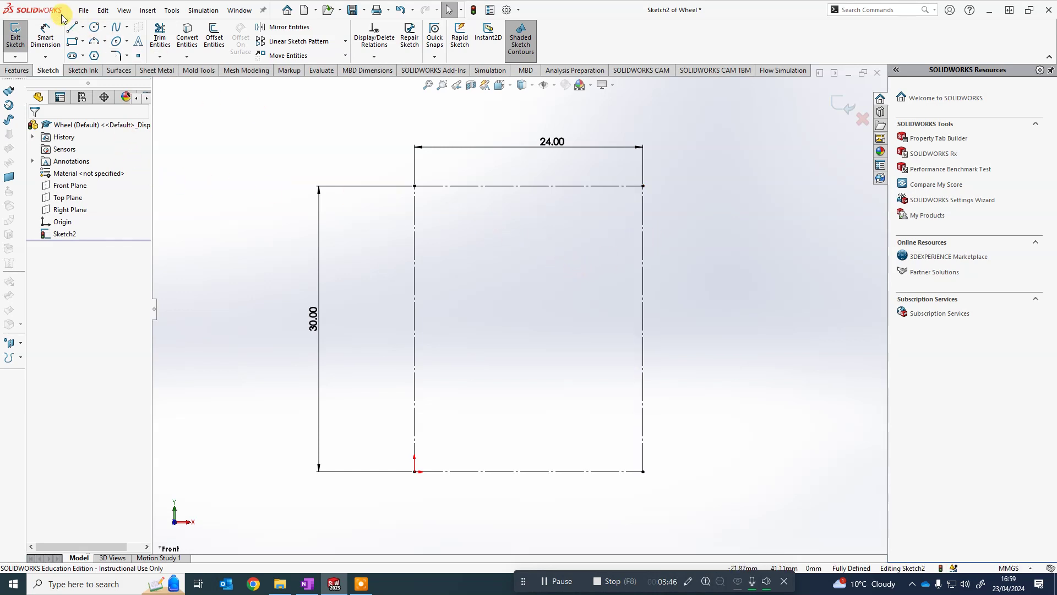
Sketch a solid line chain along the rectangle's top side from its upper-right to upper-left corner, with a wide recess about 3.3 mm deep
click(72, 27)
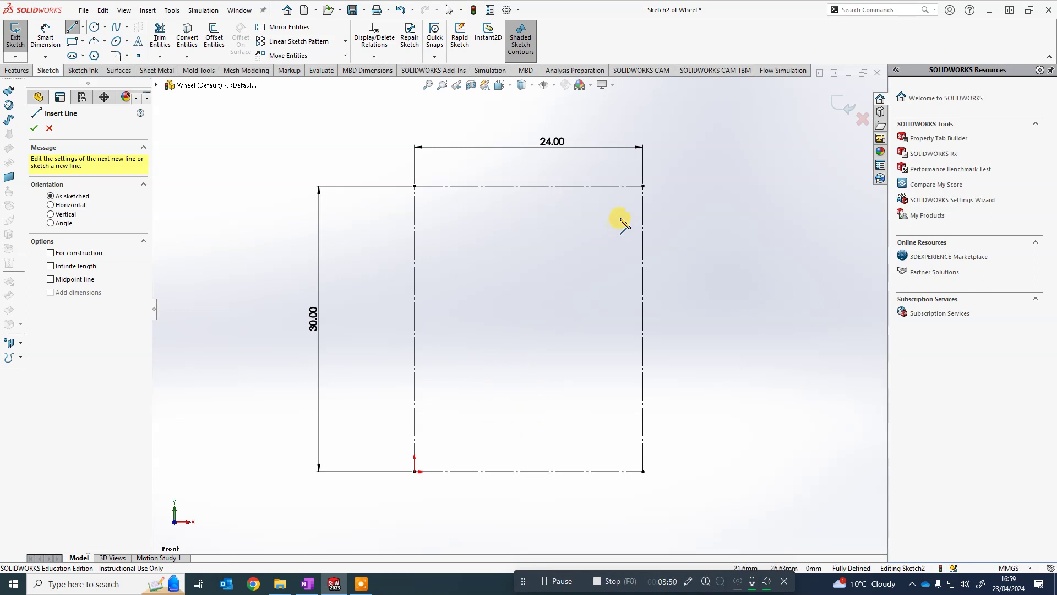
click(644, 186)
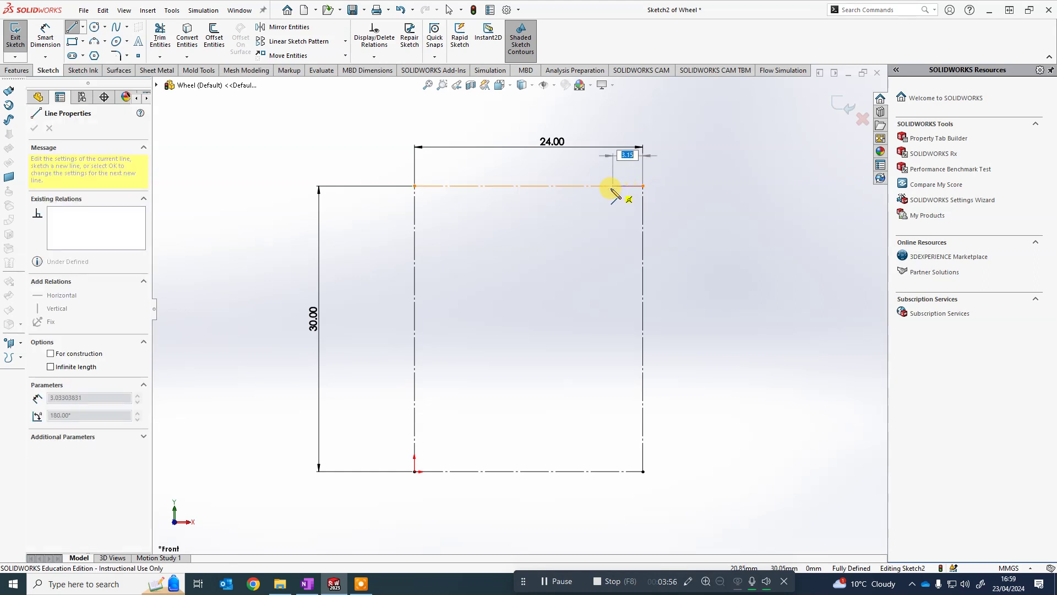
click(619, 186)
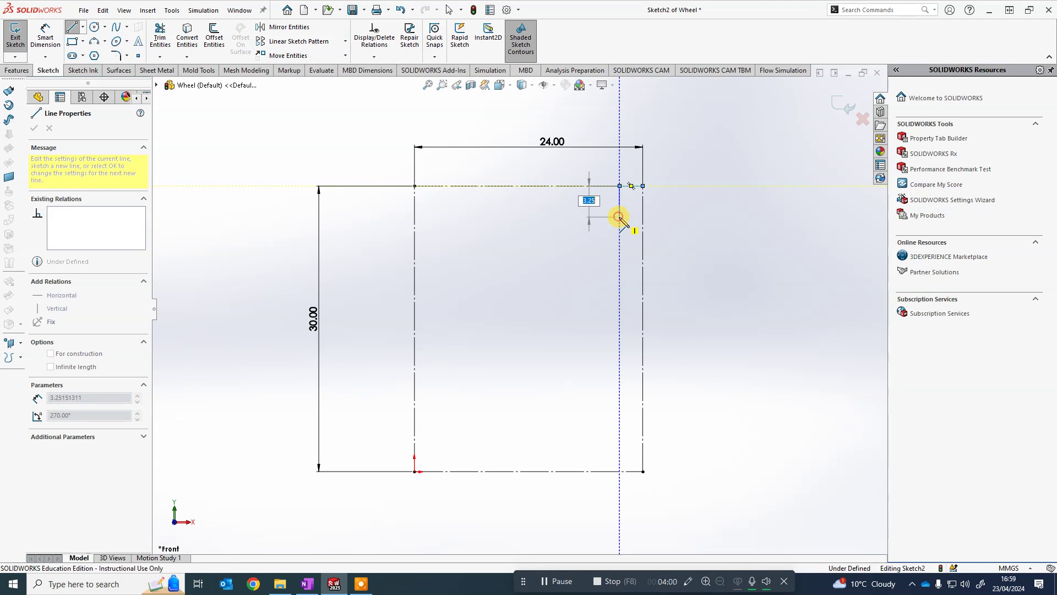
click(619, 216)
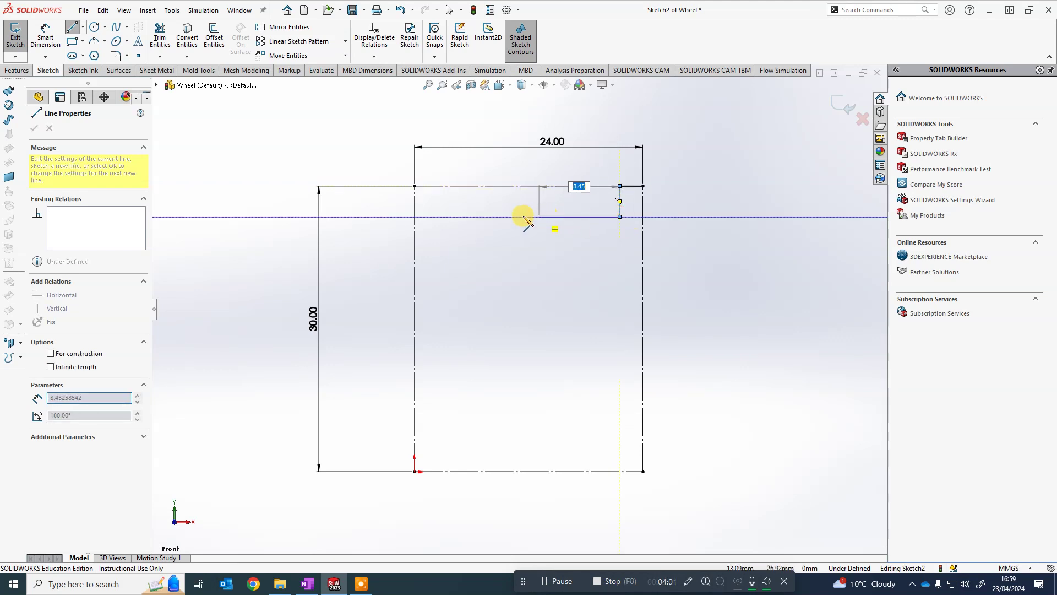
click(449, 216)
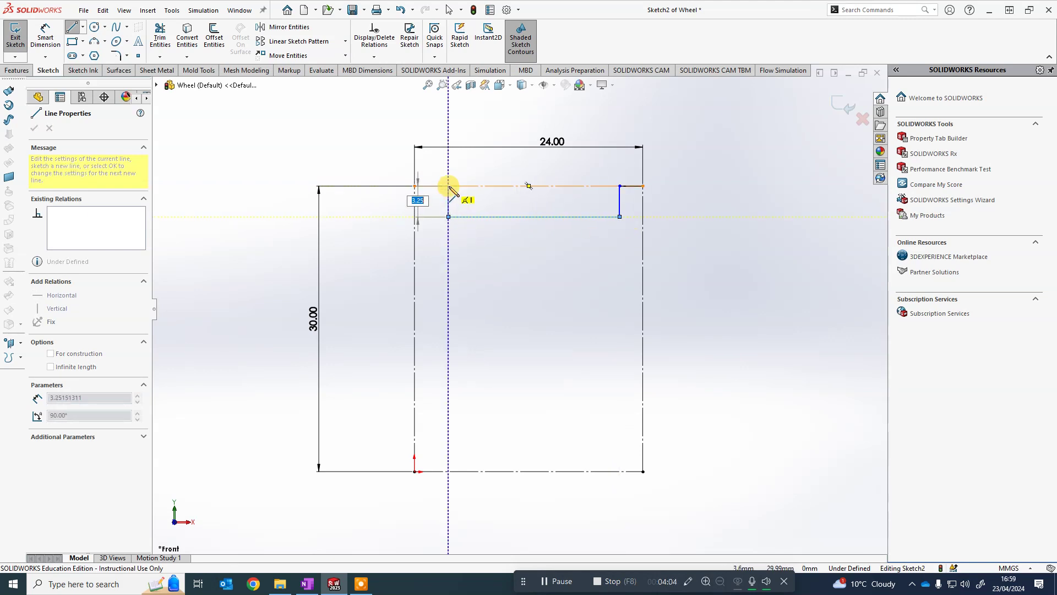
click(448, 186)
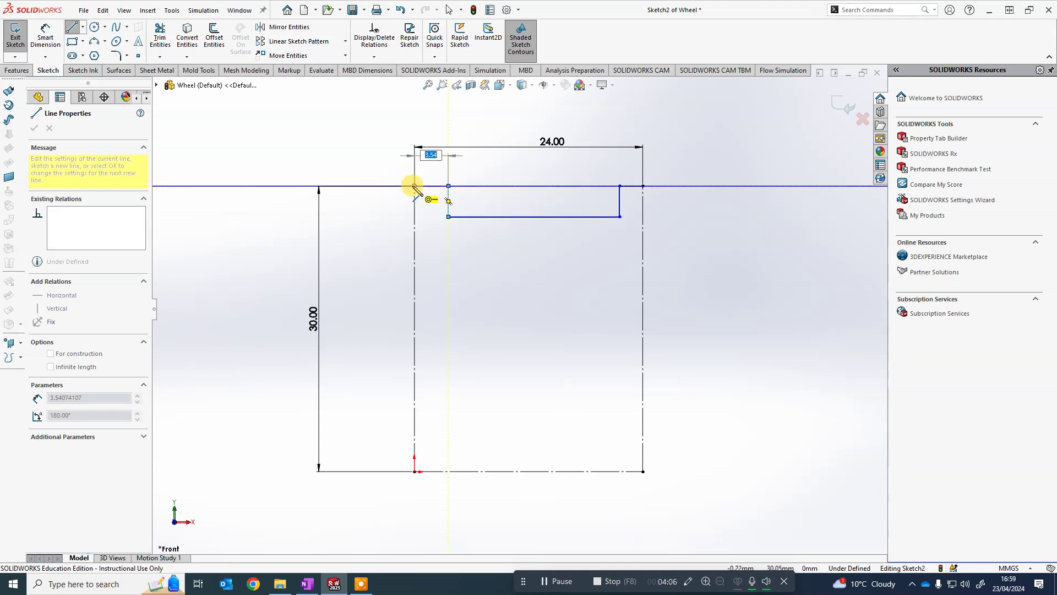
click(414, 187)
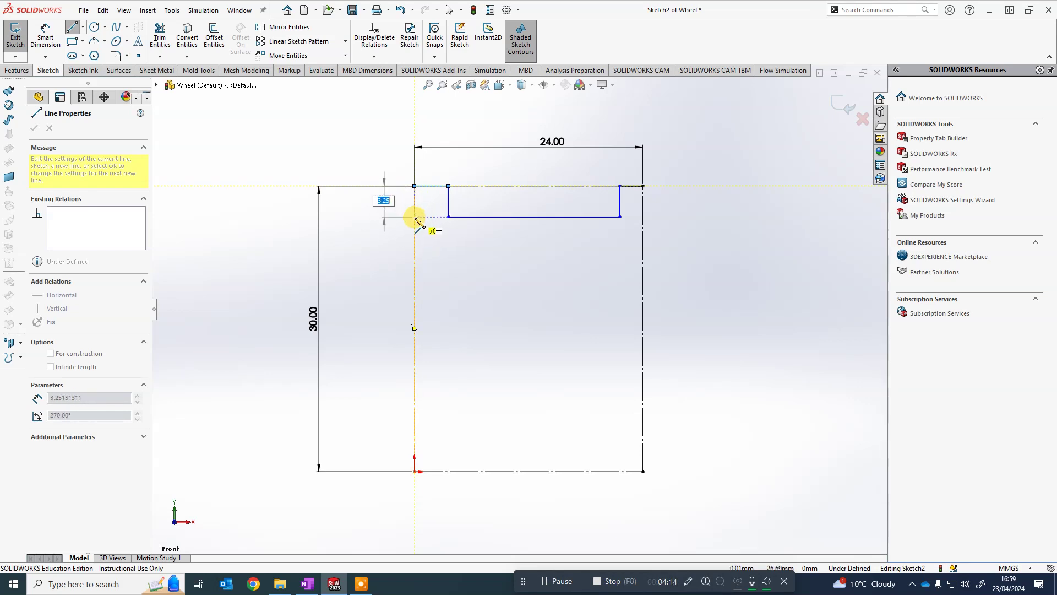
Continue the line chain down the rectangle's left side with a long recess stepped in about 1.2 mm and returning to the side
click(414, 233)
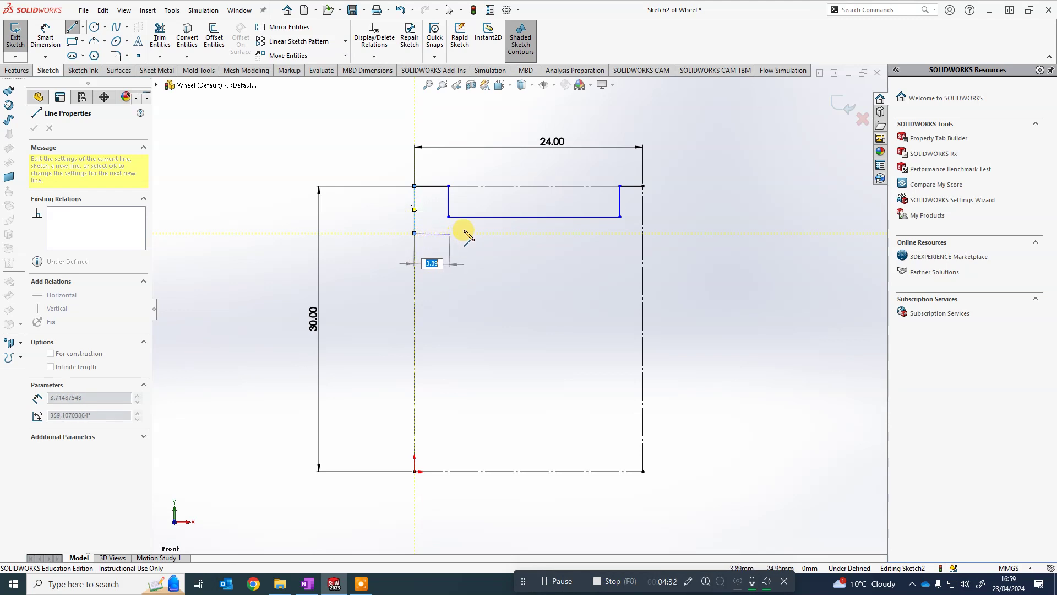
click(425, 233)
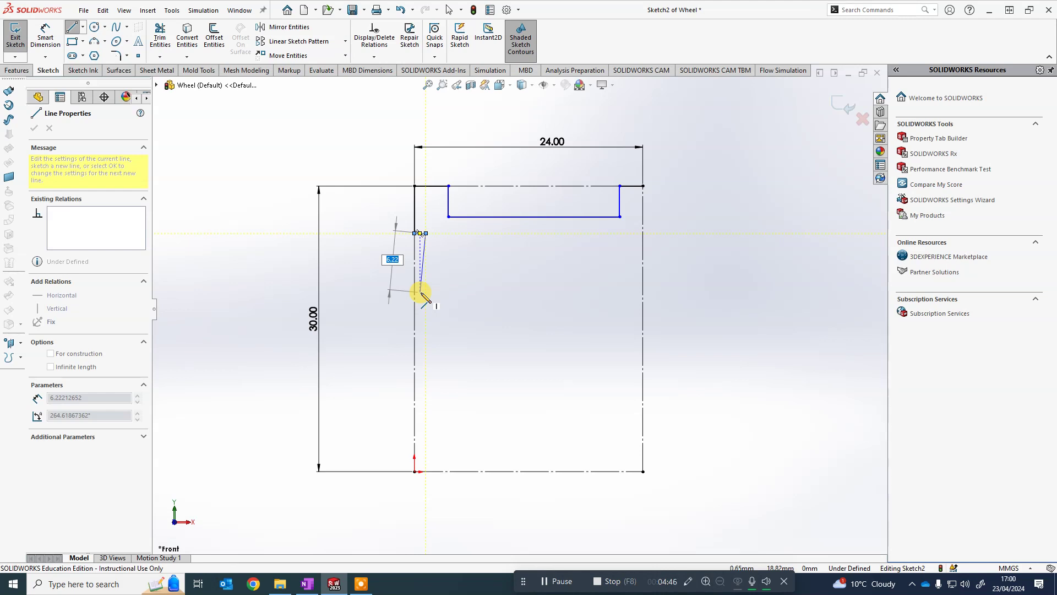
click(425, 404)
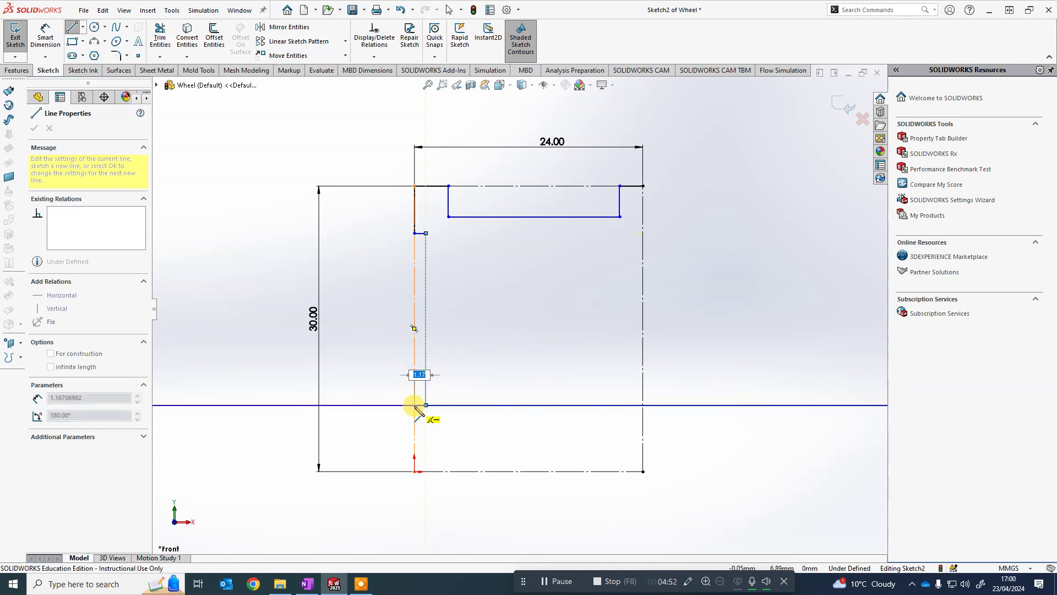
click(414, 404)
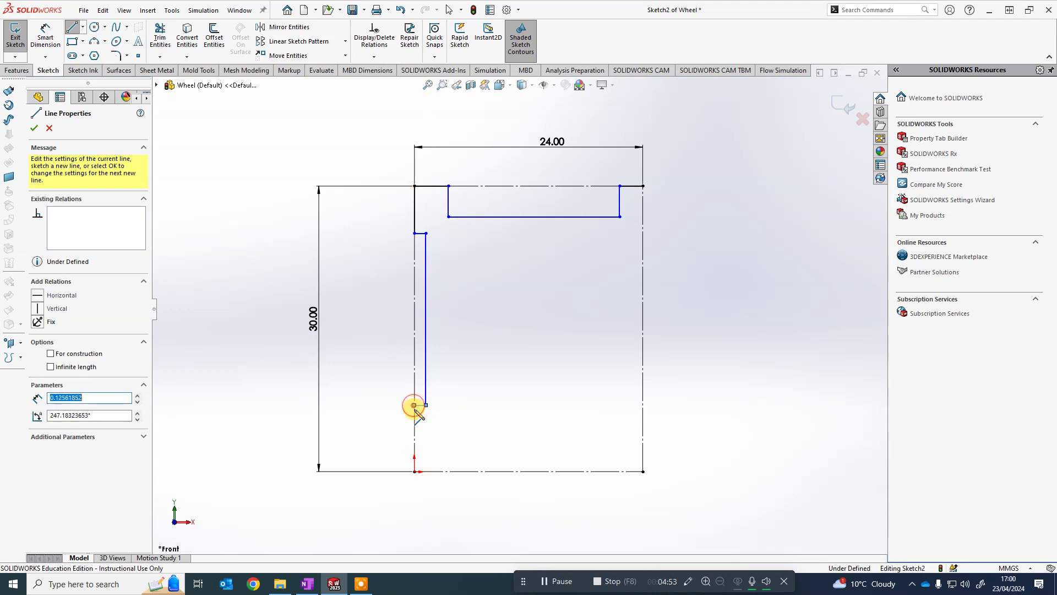
Continue the line chain down the left side to about 2.8 mm above the base, about 7.6 mm across, and about 6 mm up
click(414, 444)
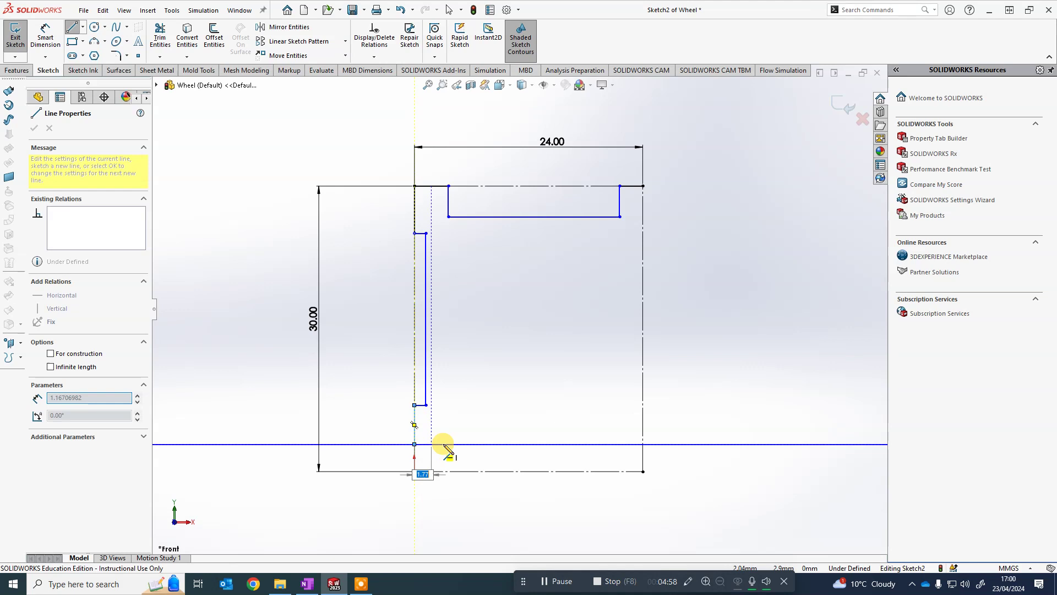
click(487, 444)
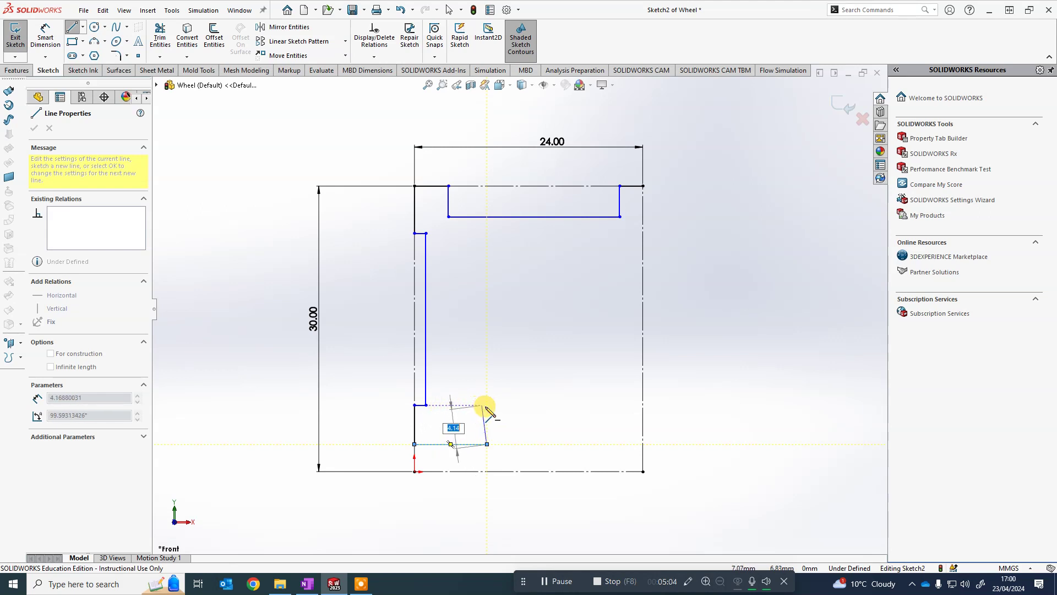
click(487, 385)
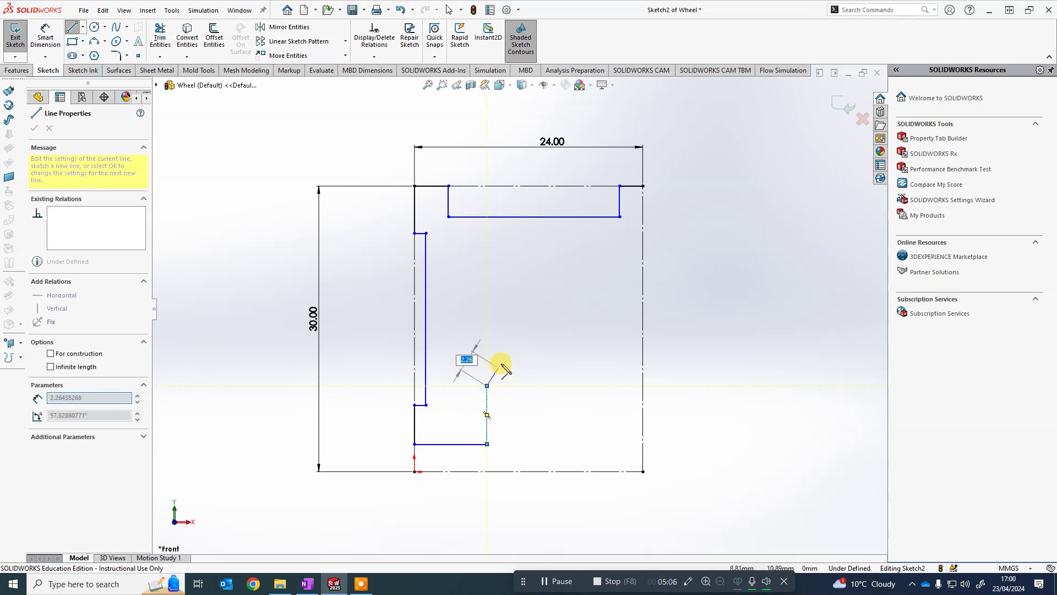
Close the profile with a diagonal line, a horizontal line about 6.2 mm long to the right side, and a vertical line to the upper-right corner
click(584, 241)
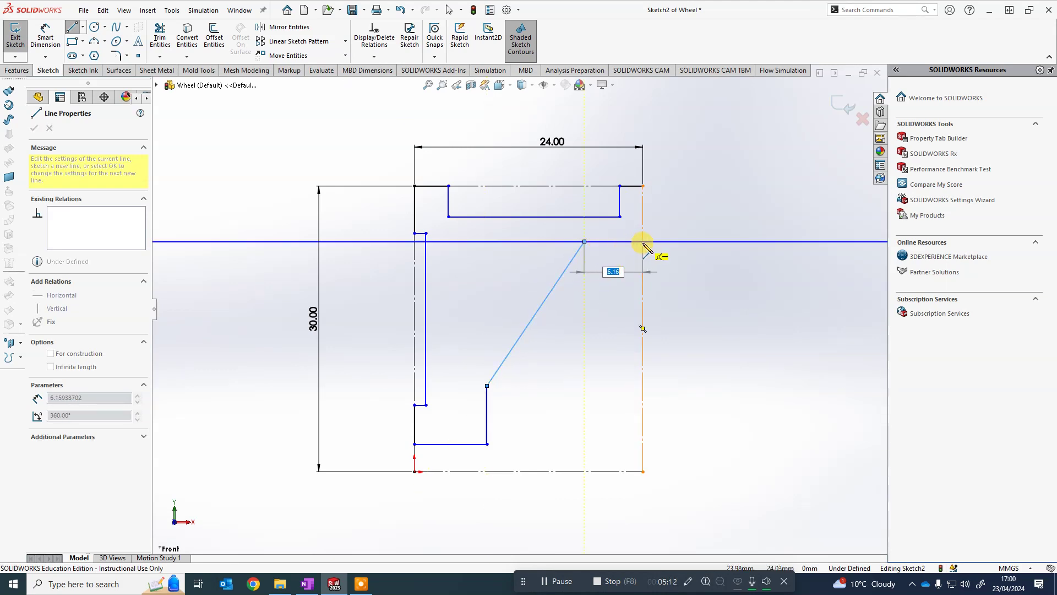
click(642, 241)
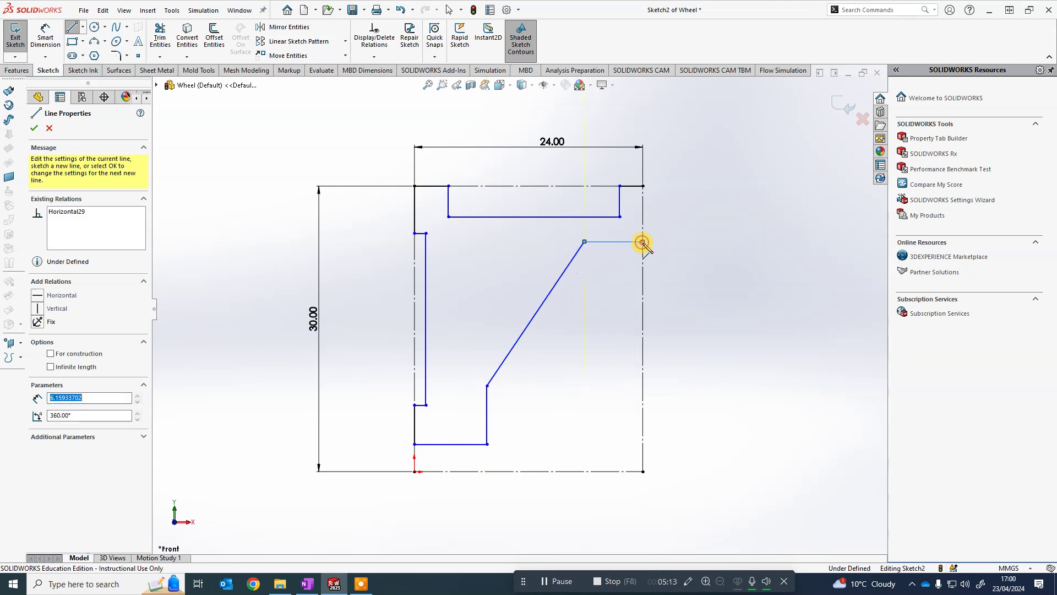
click(644, 186)
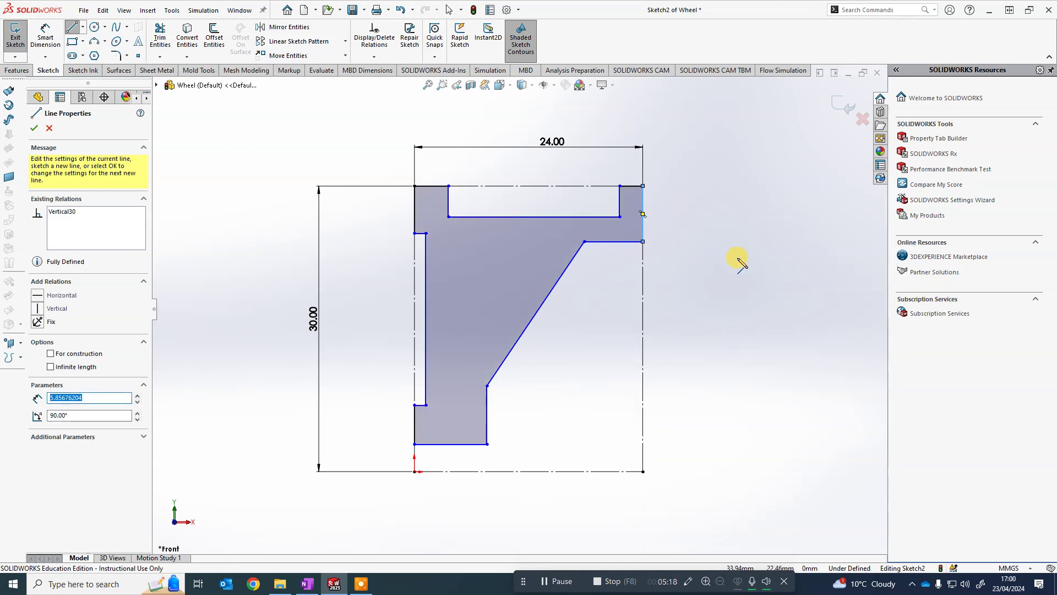
click(34, 130)
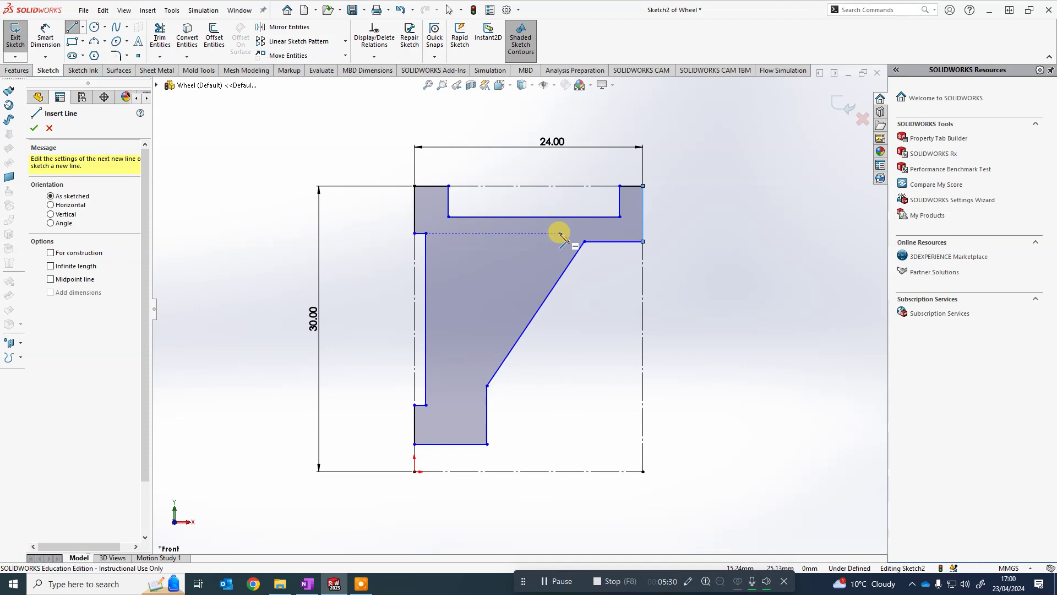
Switch to Chrome, look up Google images for "alloy wheel 3d view" as reference, and return to SOLIDWORKS
click(252, 585)
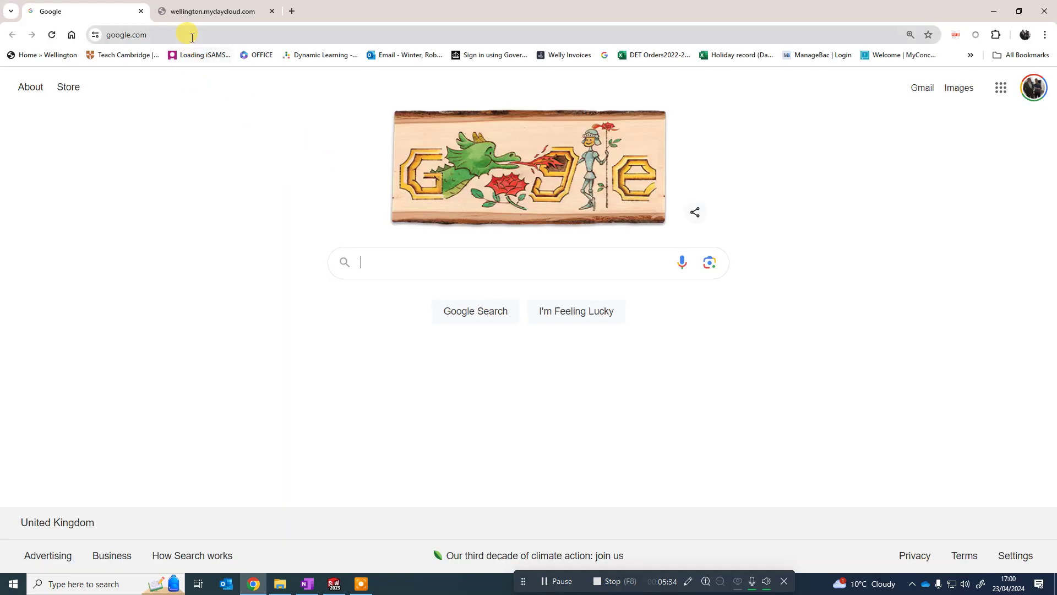
click(192, 37)
text(alloy)
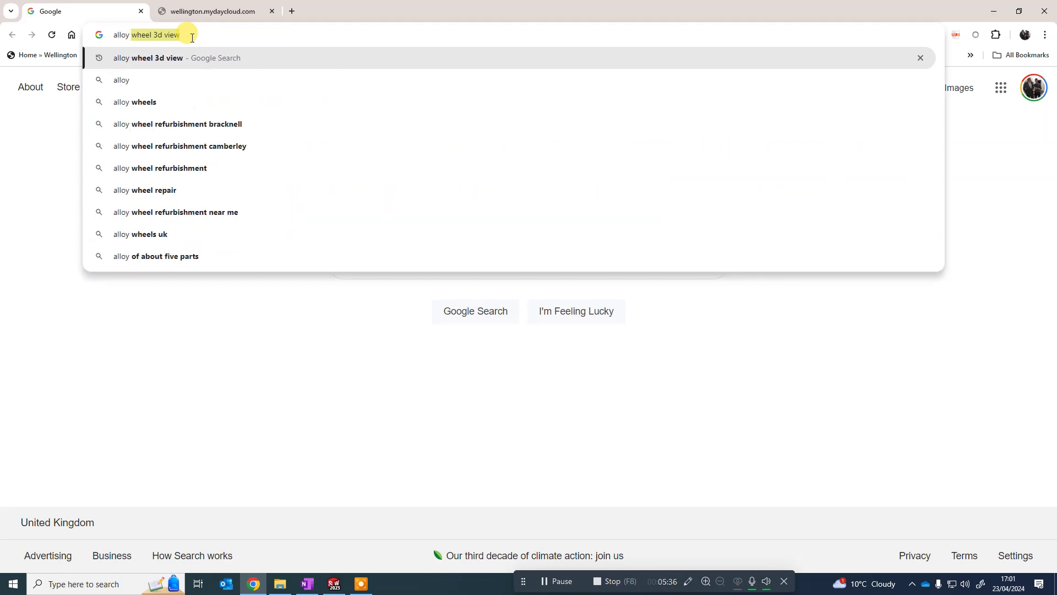
key(Return)
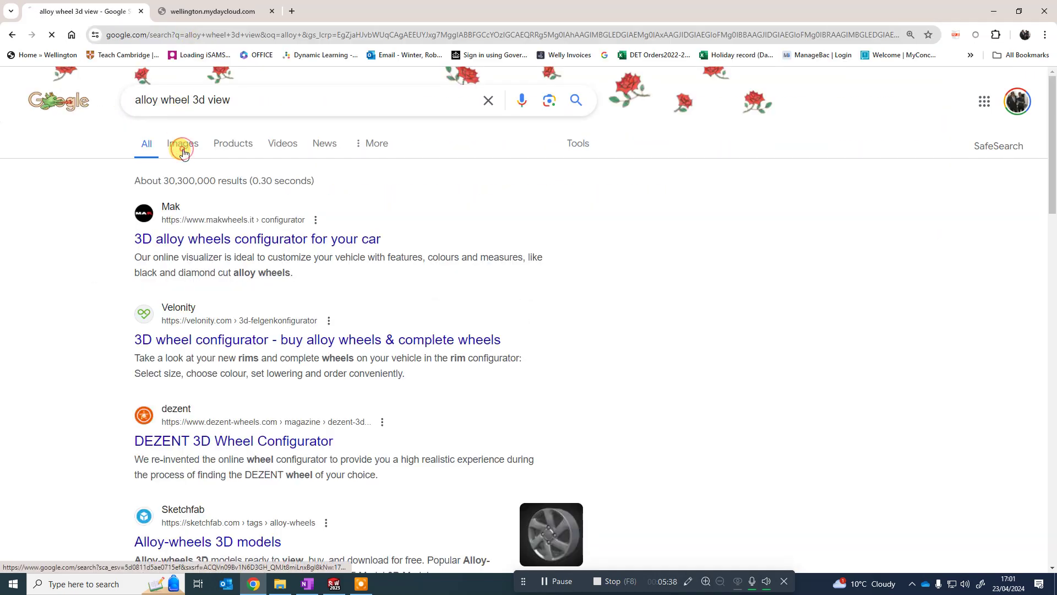
click(183, 152)
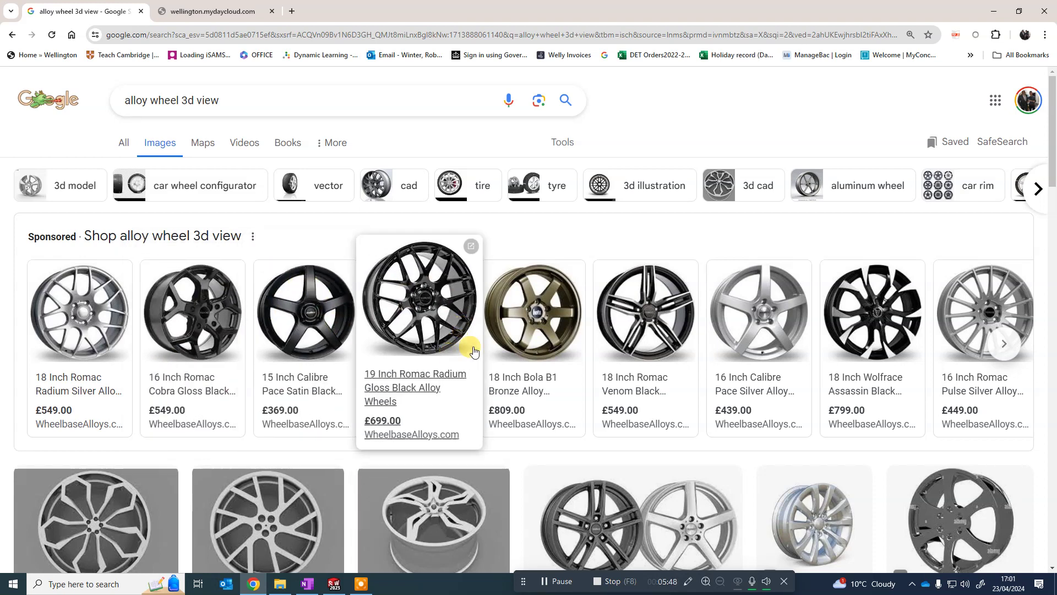
click(335, 584)
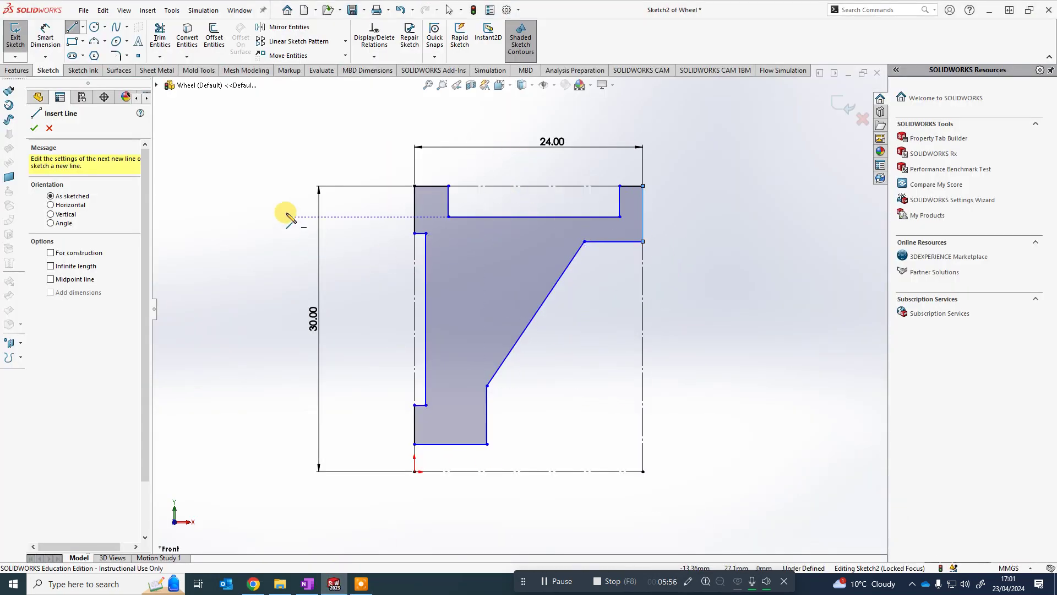
Dimension the distance between the profile's lowest edge and the construction rectangle's bottom side to 4 mm
click(48, 33)
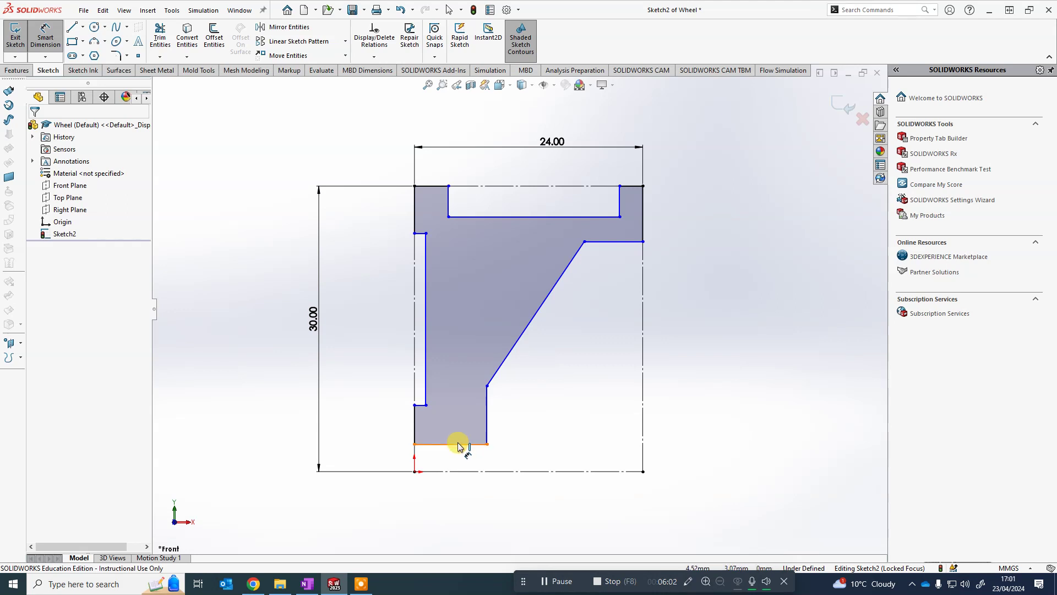
click(459, 475)
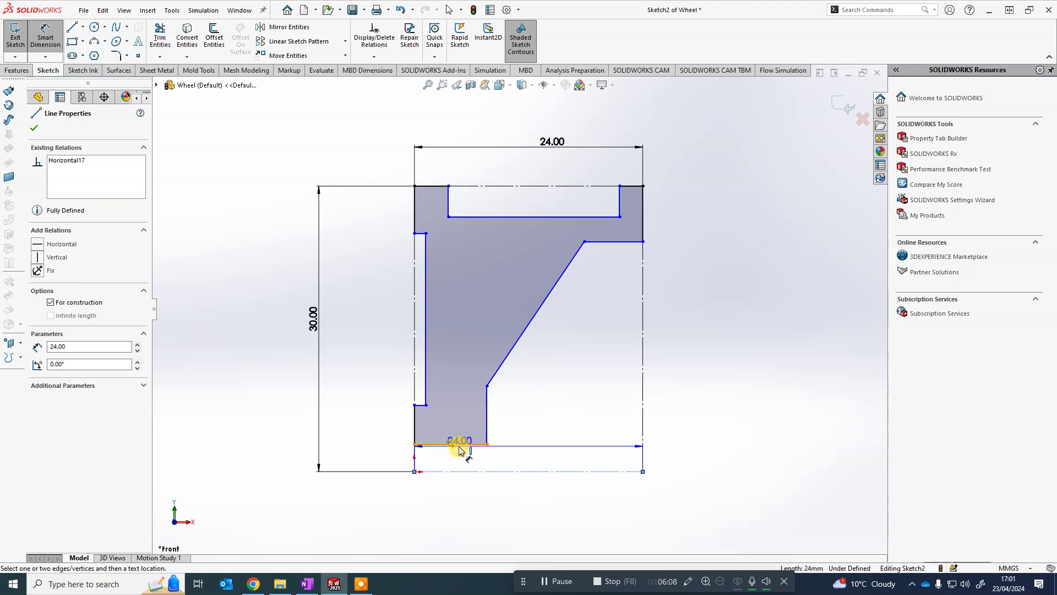
click(460, 445)
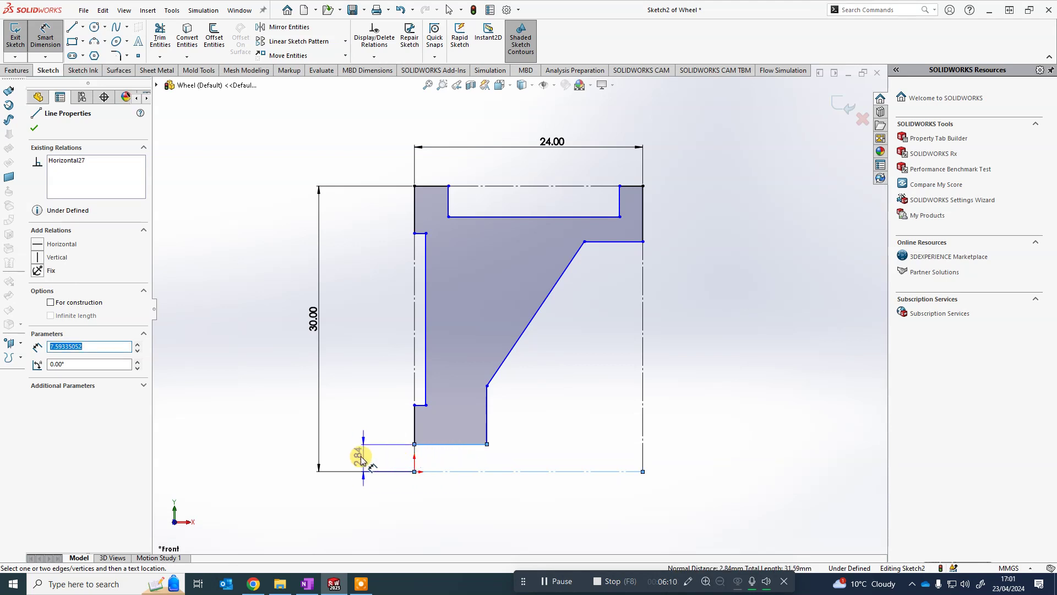
click(350, 454)
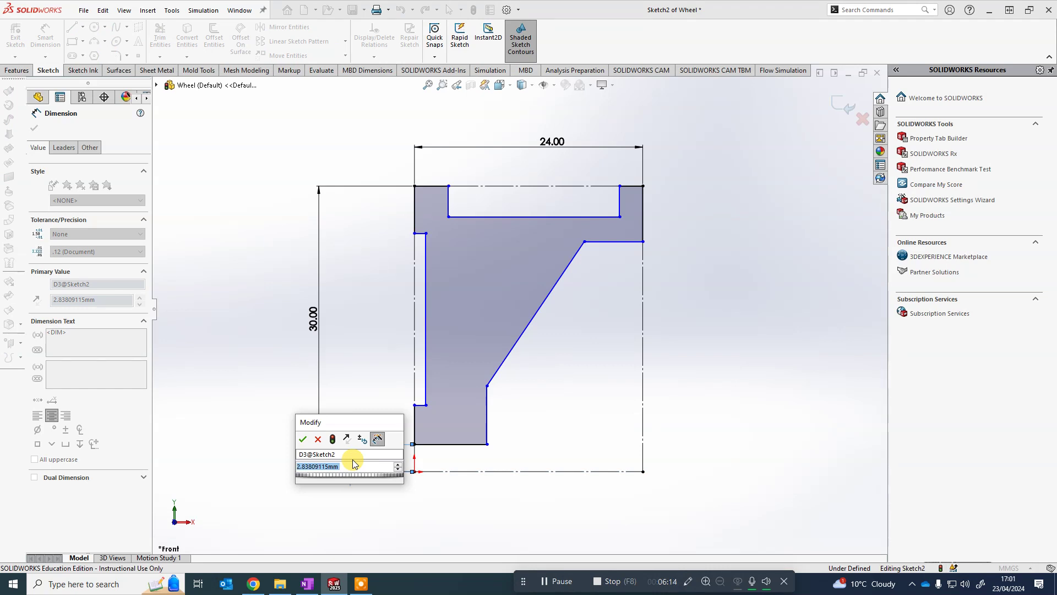
text(4)
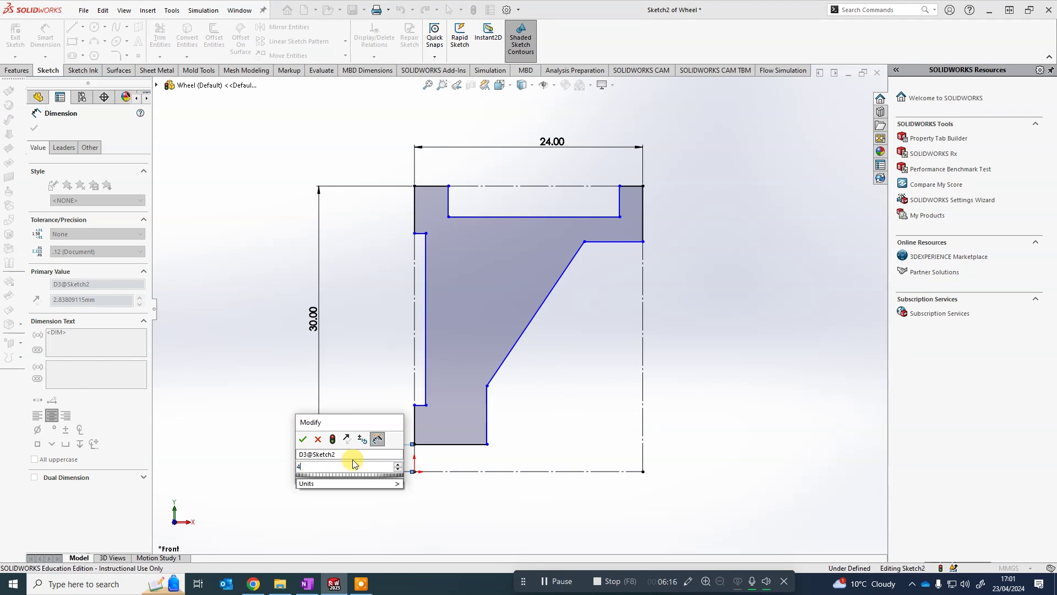
key(Return)
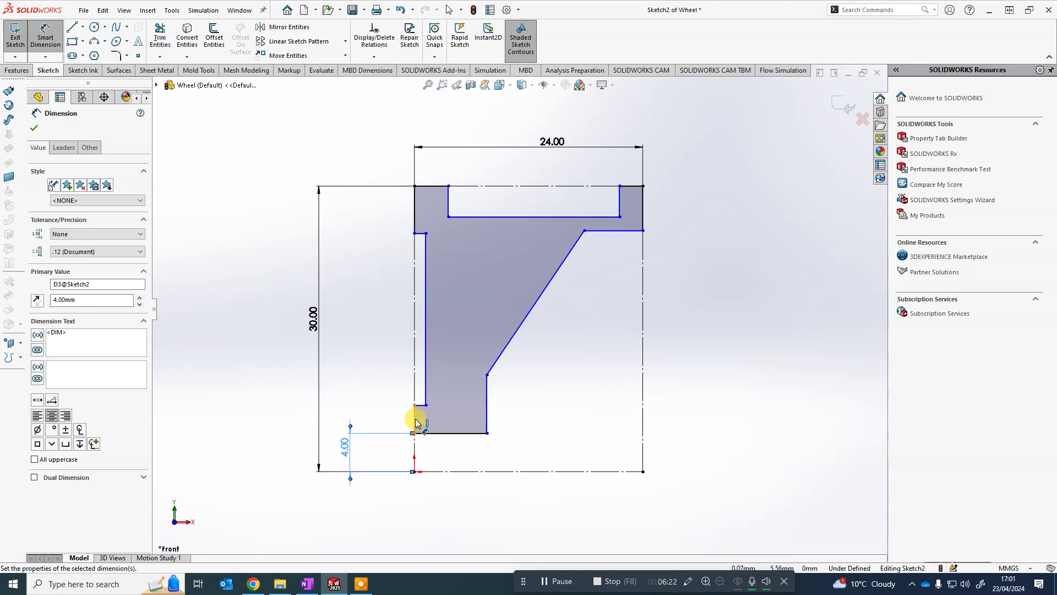
Dimension the short vertical edge below the profile's left recess to 4 mm
click(415, 421)
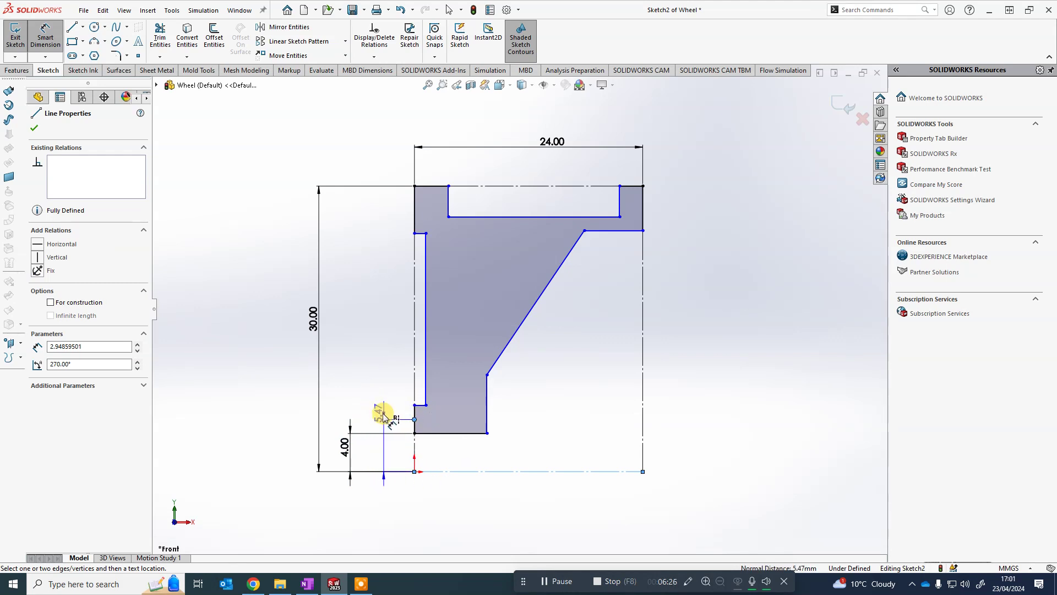
key(Escape)
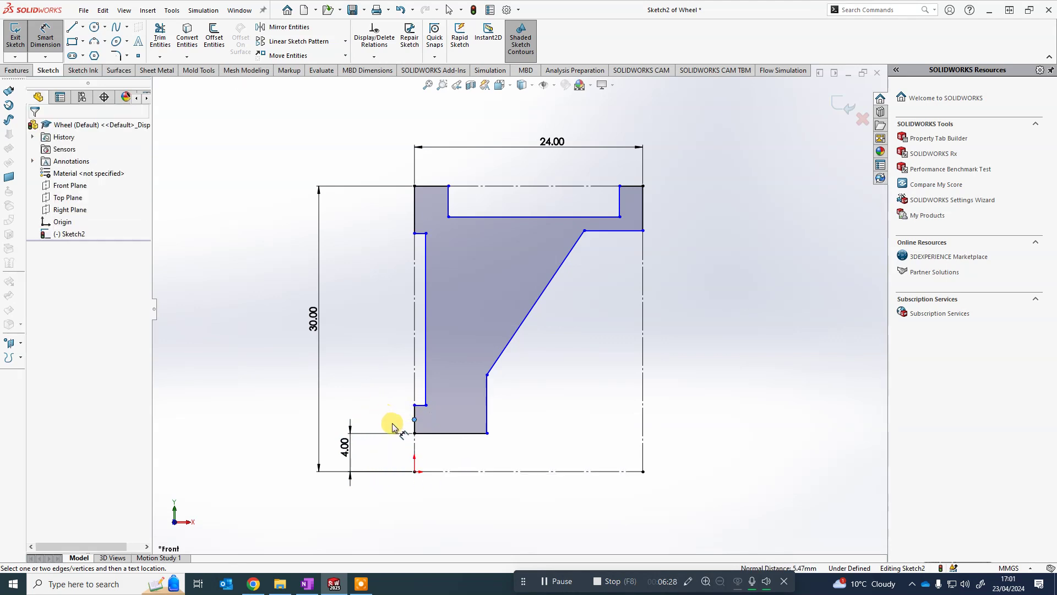
scroll(420, 413, down, 1)
scroll(420, 413, down, 2)
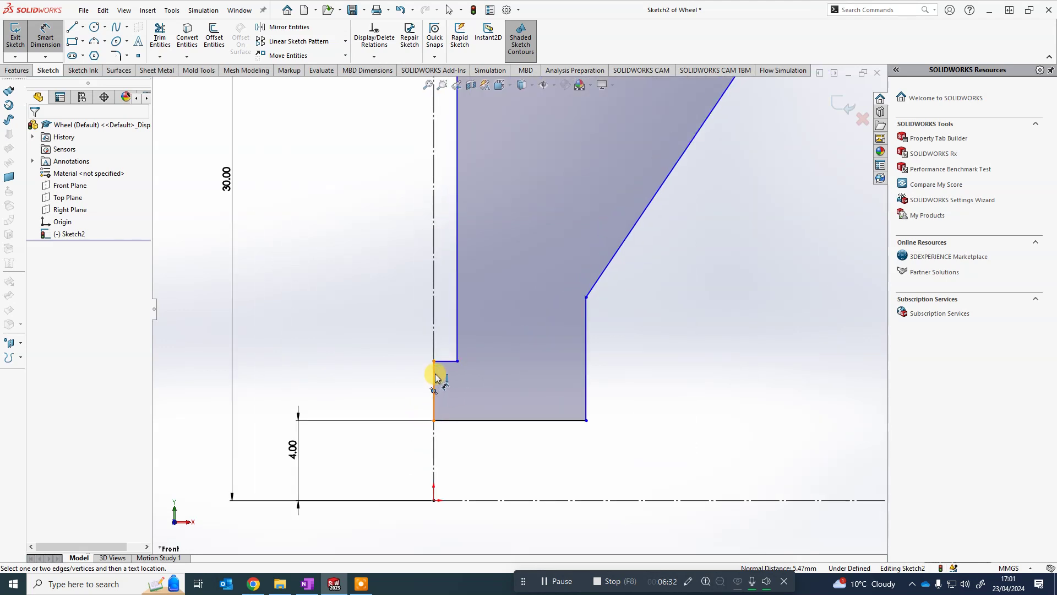
click(47, 40)
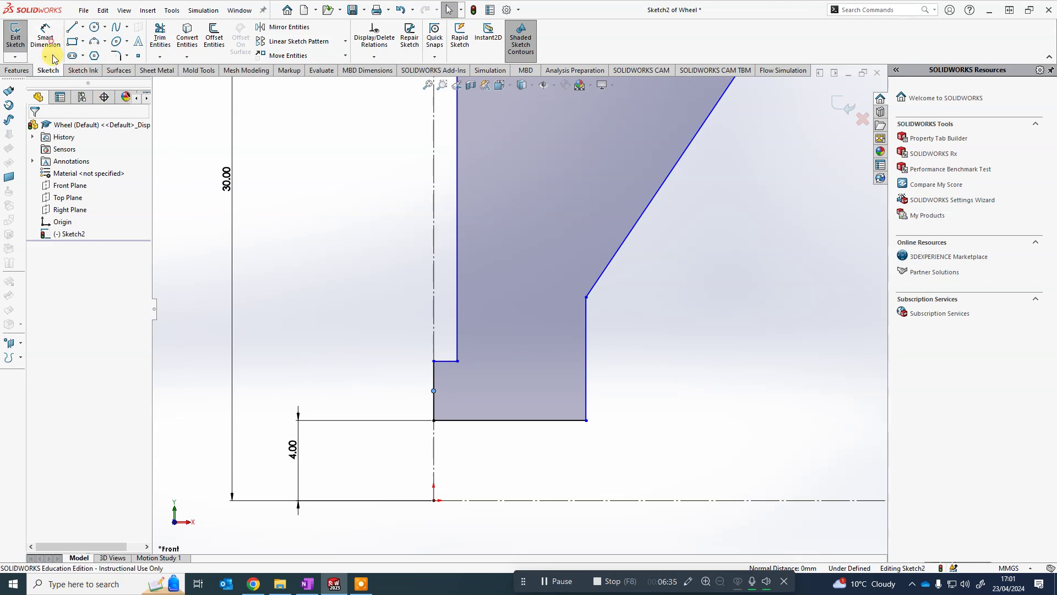
click(433, 375)
click(357, 377)
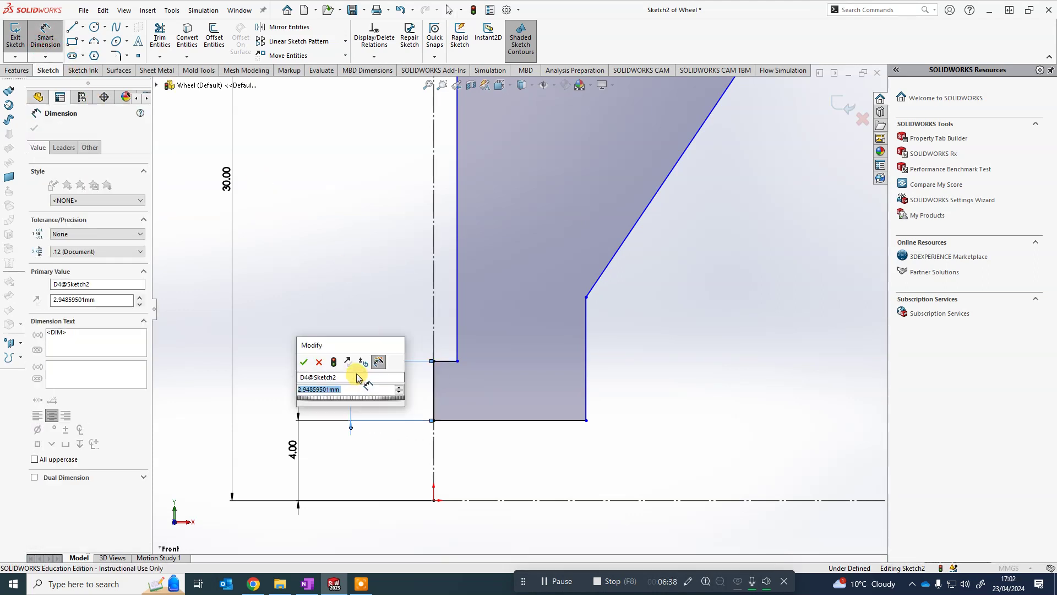
scroll(389, 230, up, 3)
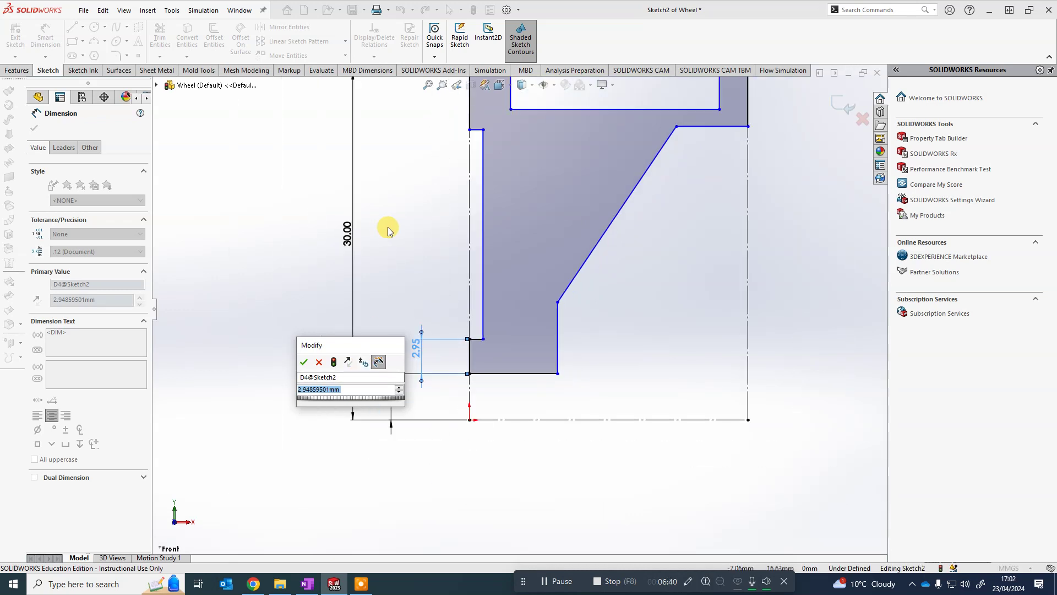
text(3)
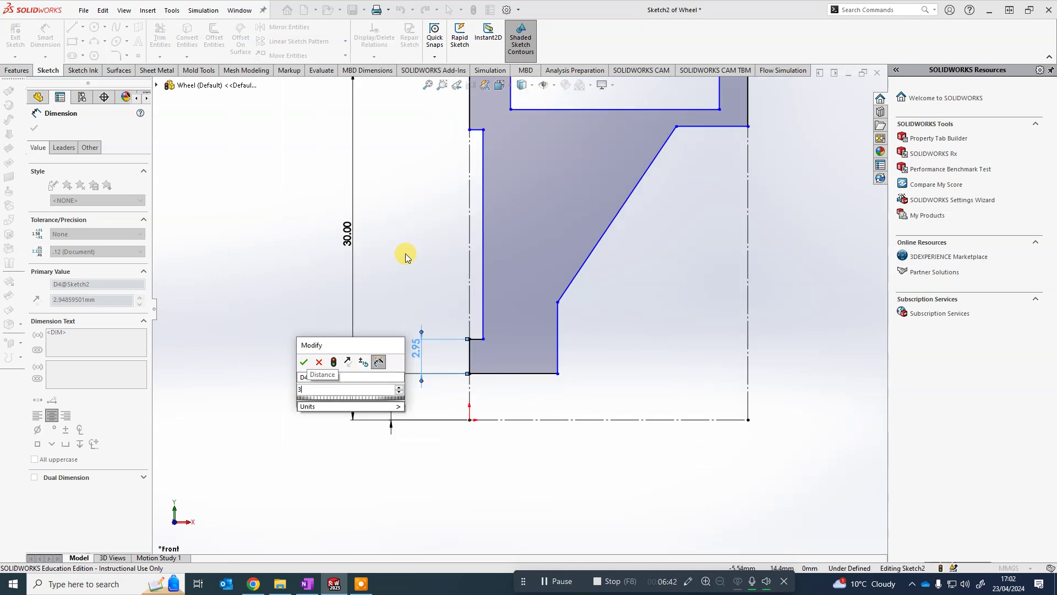
click(311, 390)
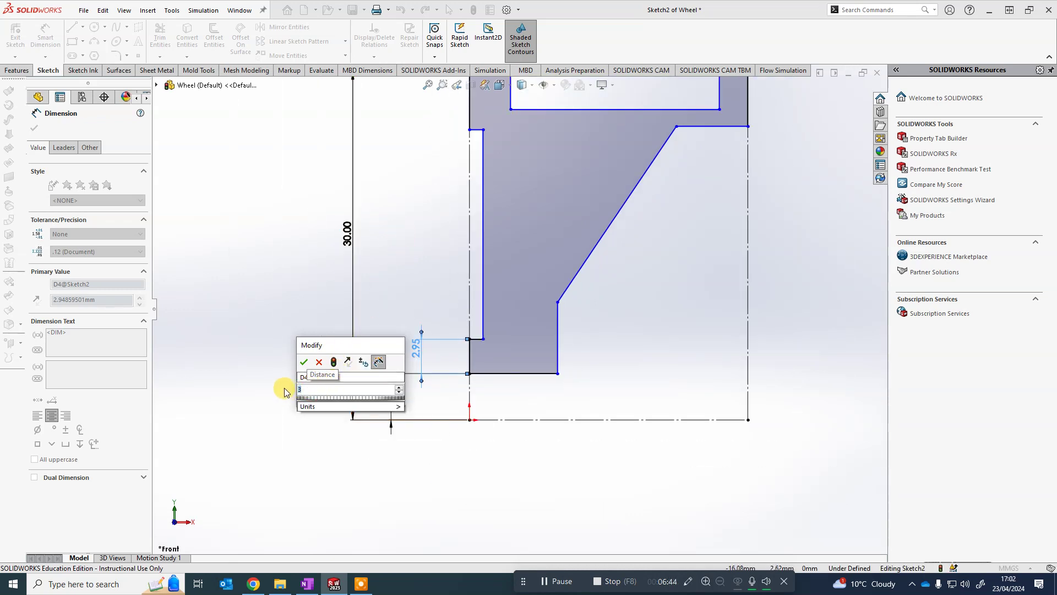
text(4)
key(Return)
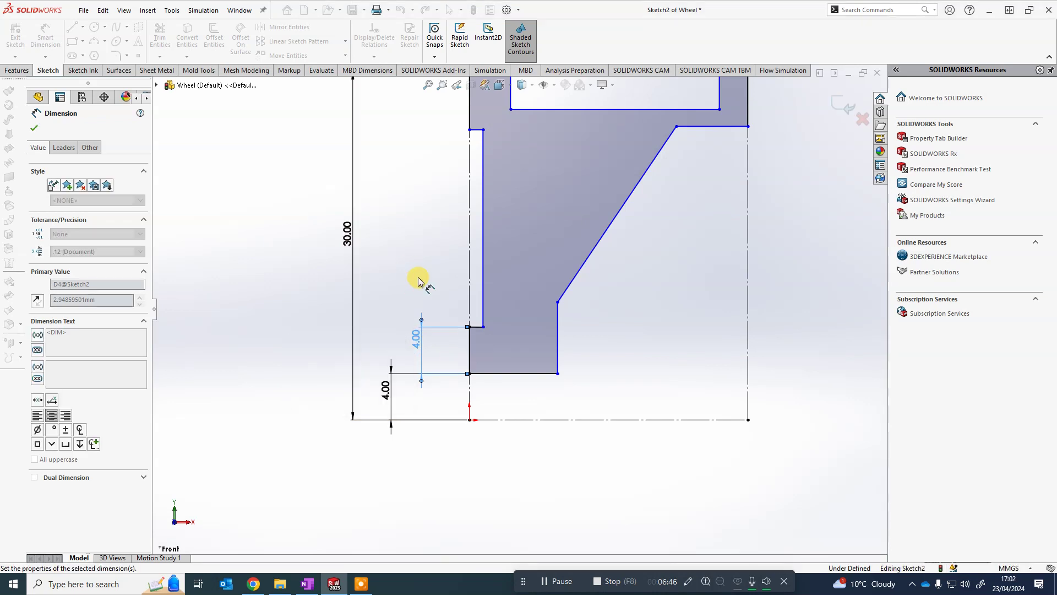
Dimension the long vertical edge of the profile's left recess to 18 mm
scroll(418, 276, up, 3)
scroll(507, 247, down, 2)
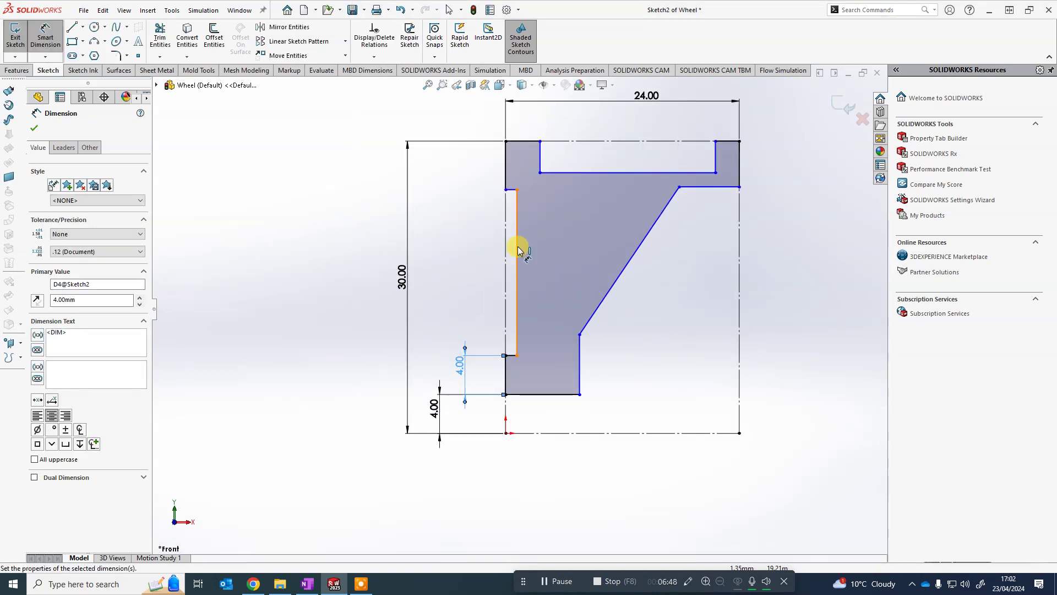
click(516, 242)
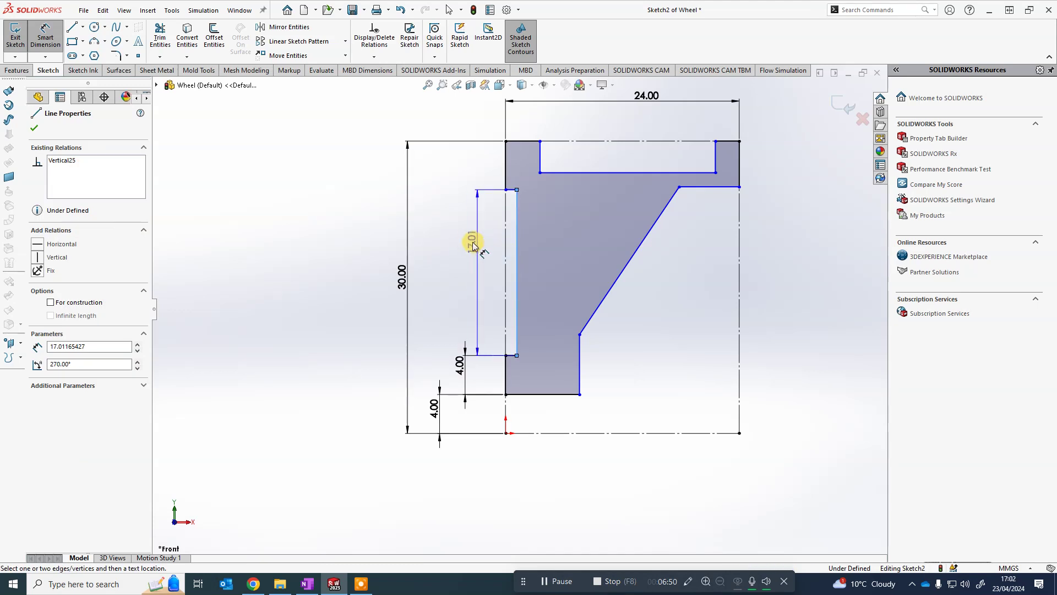
click(444, 243)
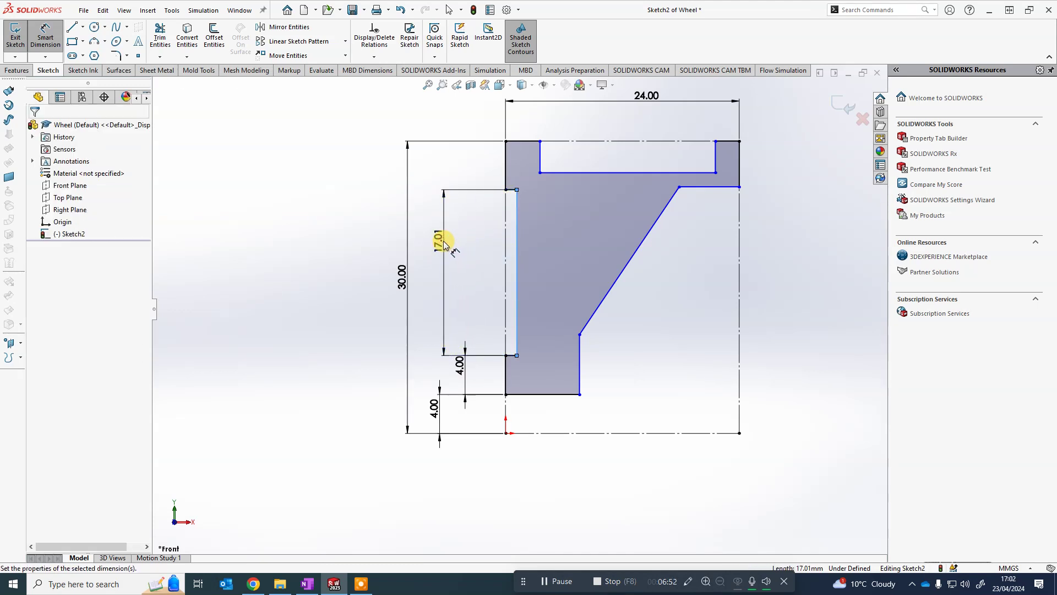
text(16)
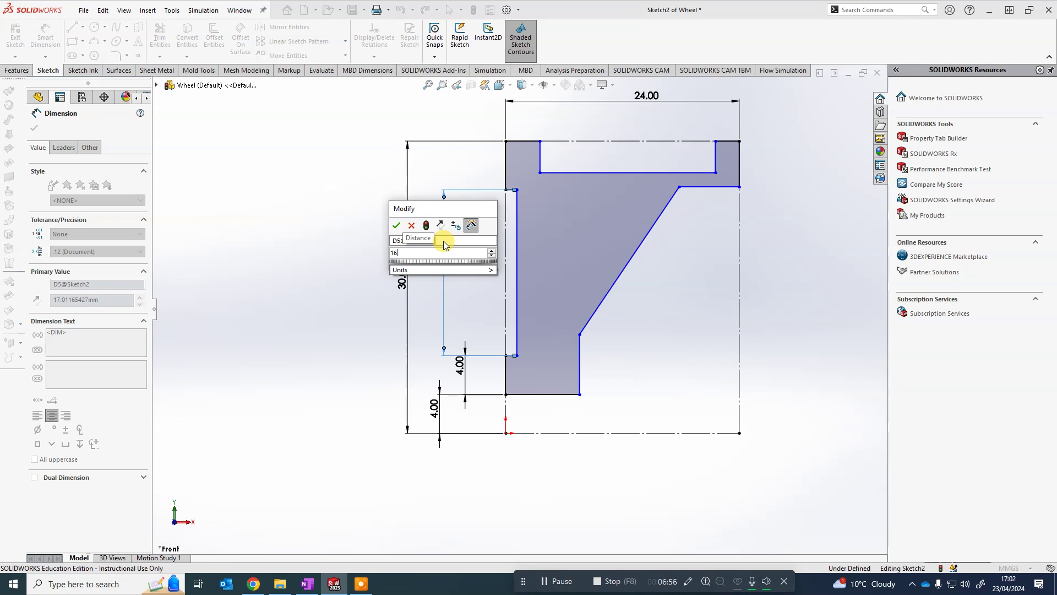
text(8)
key(Return)
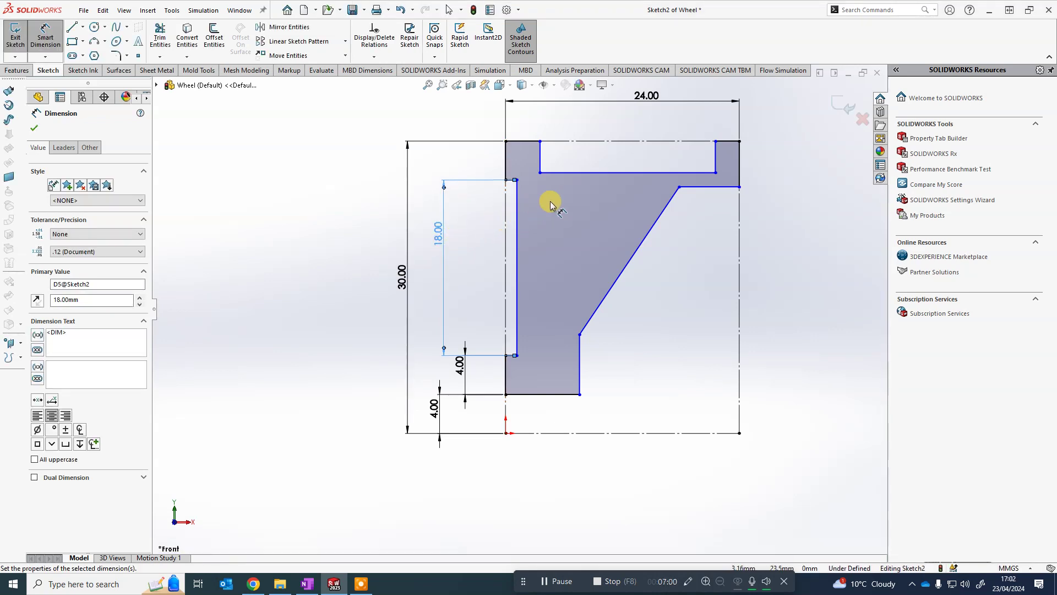
Dimension the short horizontal edge at the upper end of the profile's left recess to 1.5 mm
scroll(528, 184, up, 3)
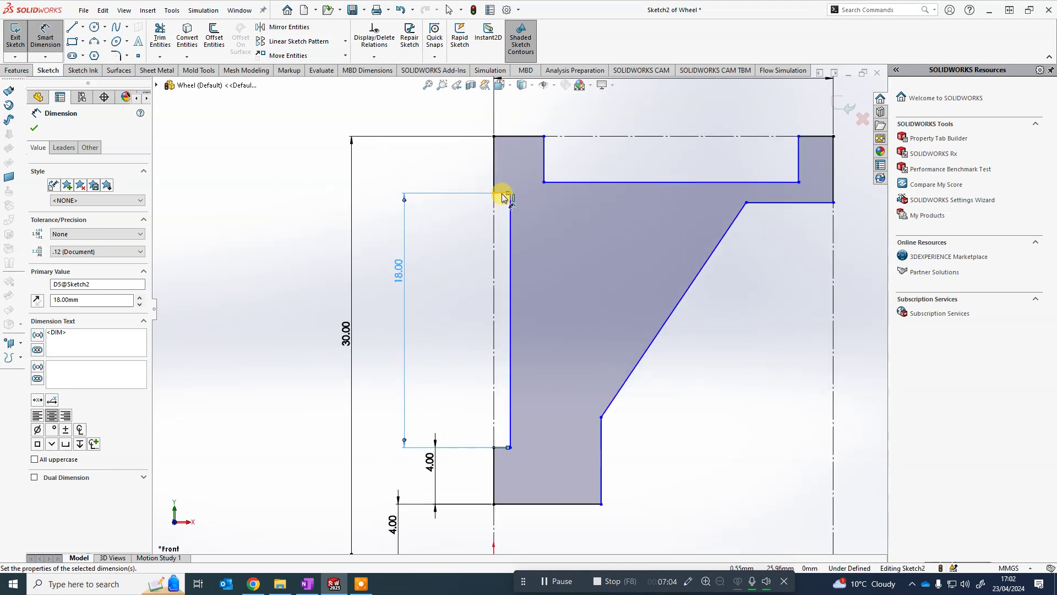
click(502, 193)
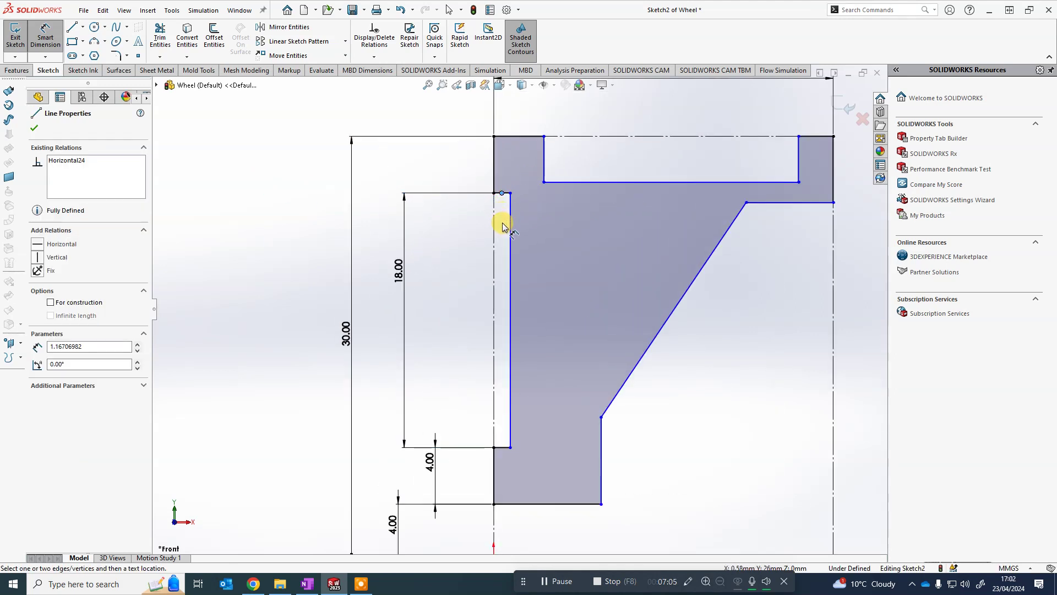
click(359, 162)
click(48, 40)
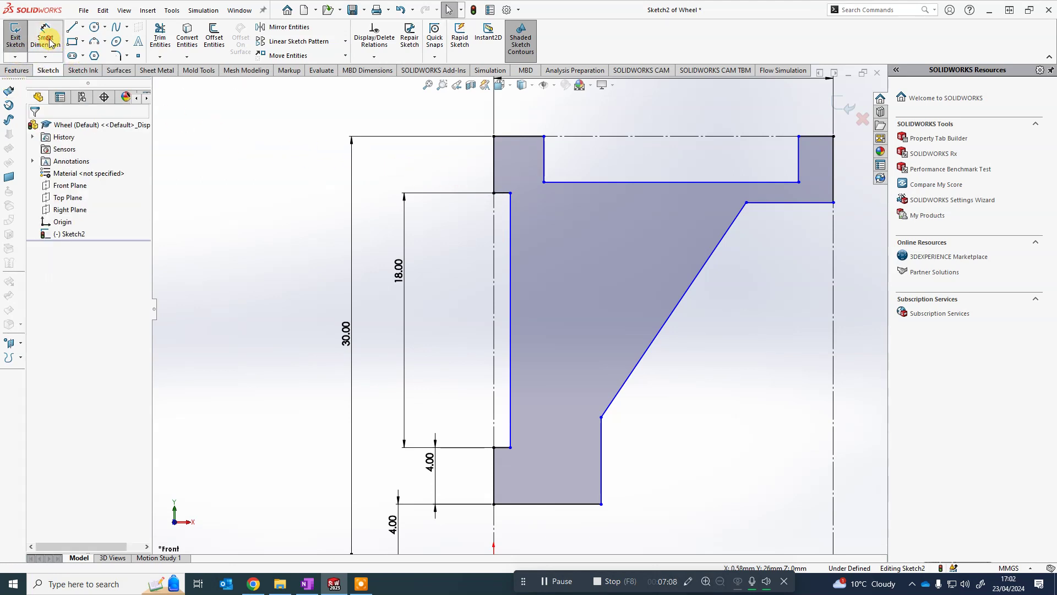
click(50, 41)
scroll(502, 201, up, 3)
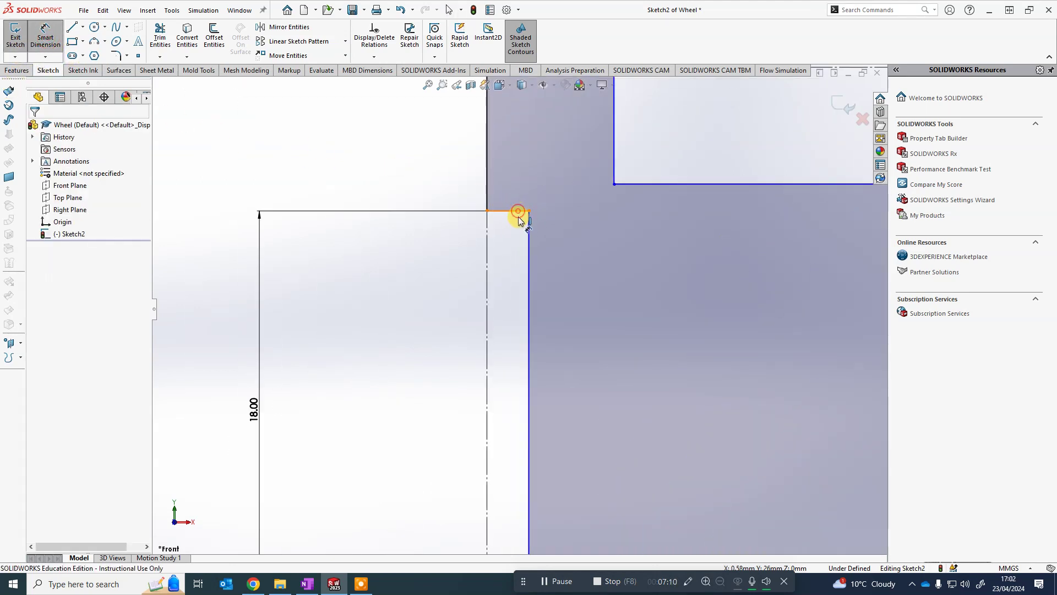
click(521, 216)
click(406, 335)
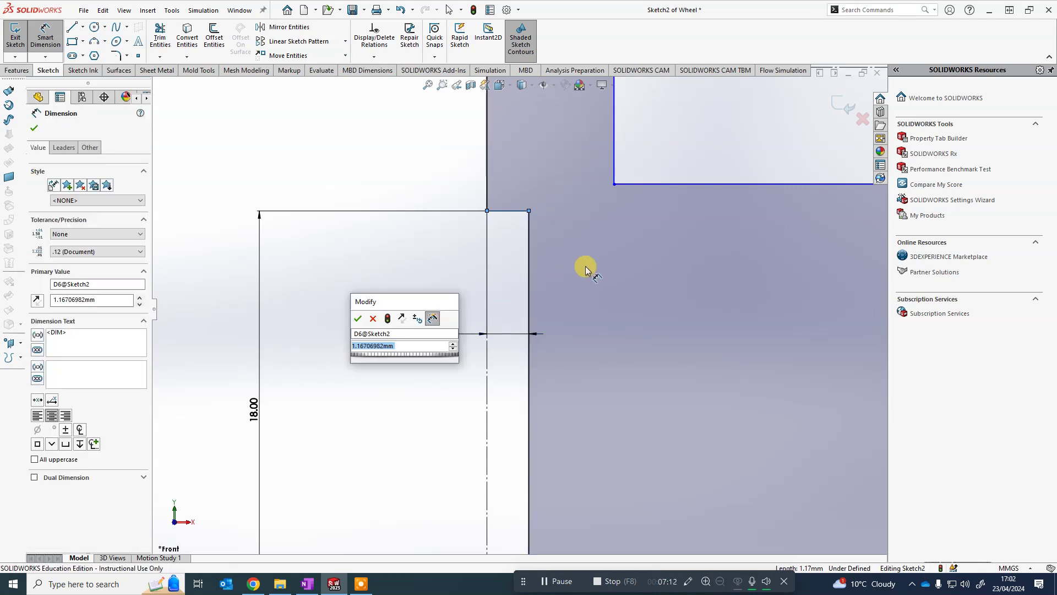
scroll(585, 263, down, 5)
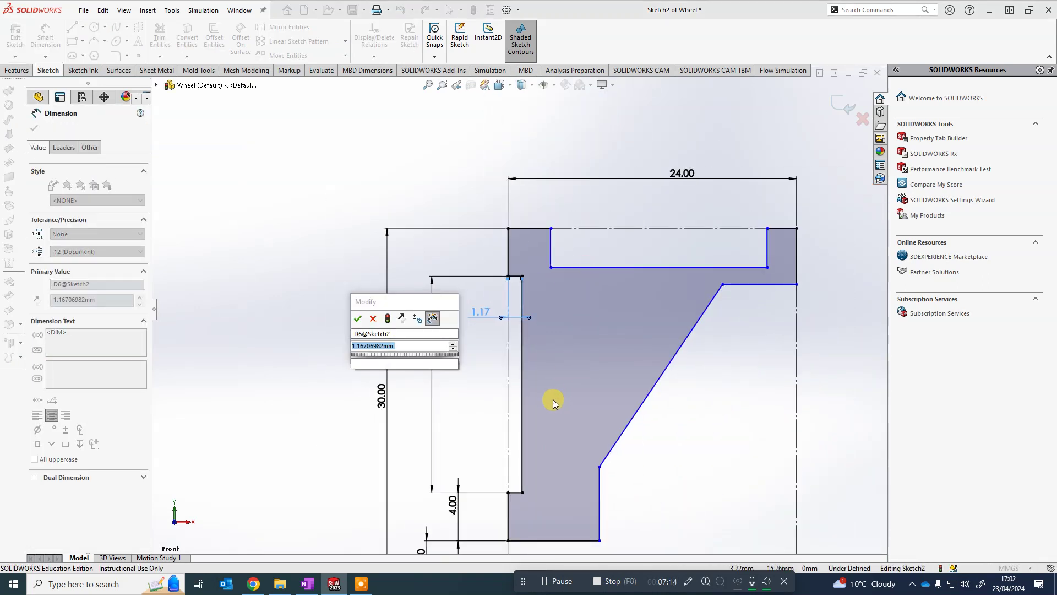
text(2)
key(BackSpace)
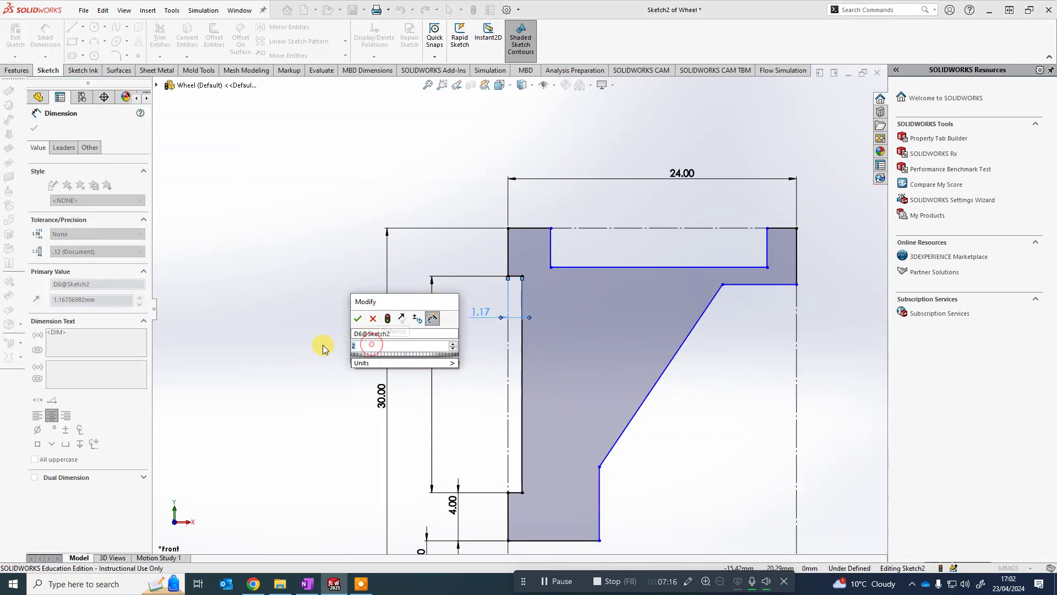
text(18)
key(Return)
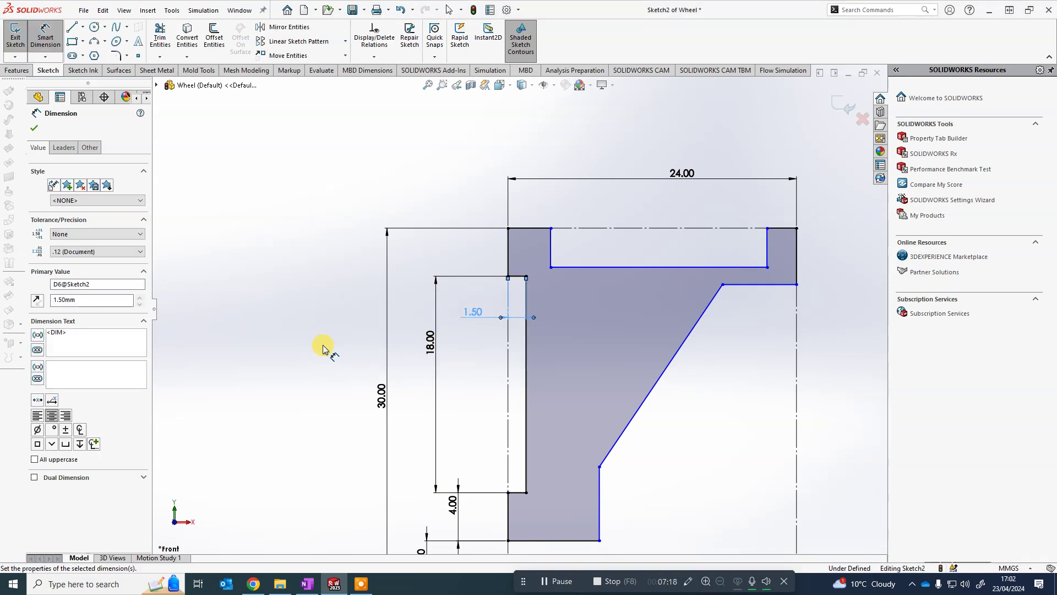
Dimension the depth of the groove in the profile's upper edge to 2.5 mm
scroll(515, 243, down, 1)
scroll(581, 223, down, 1)
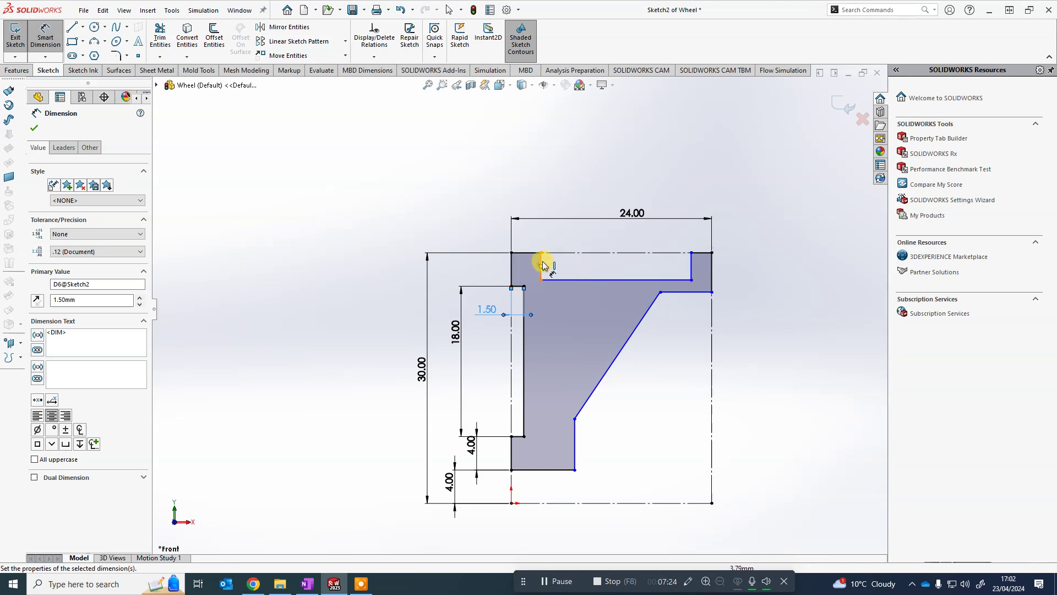
click(542, 266)
click(576, 267)
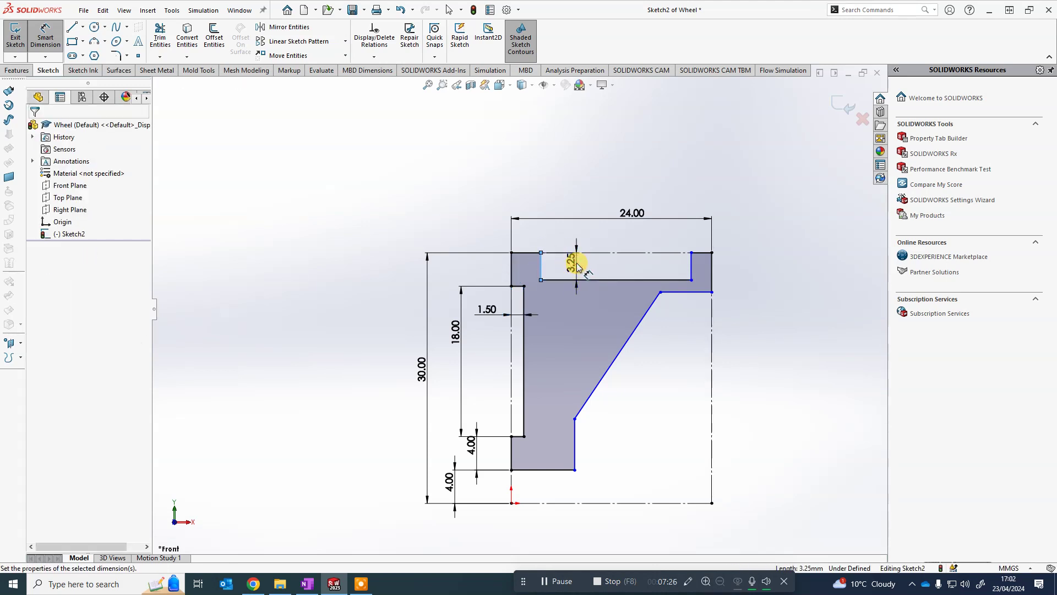
text(2.5)
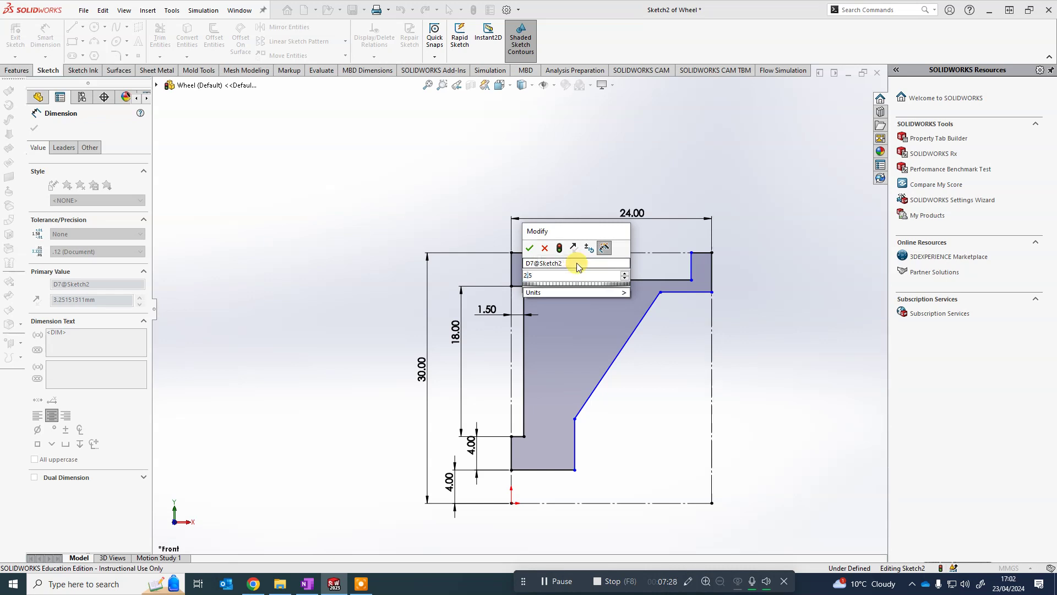
key(Return)
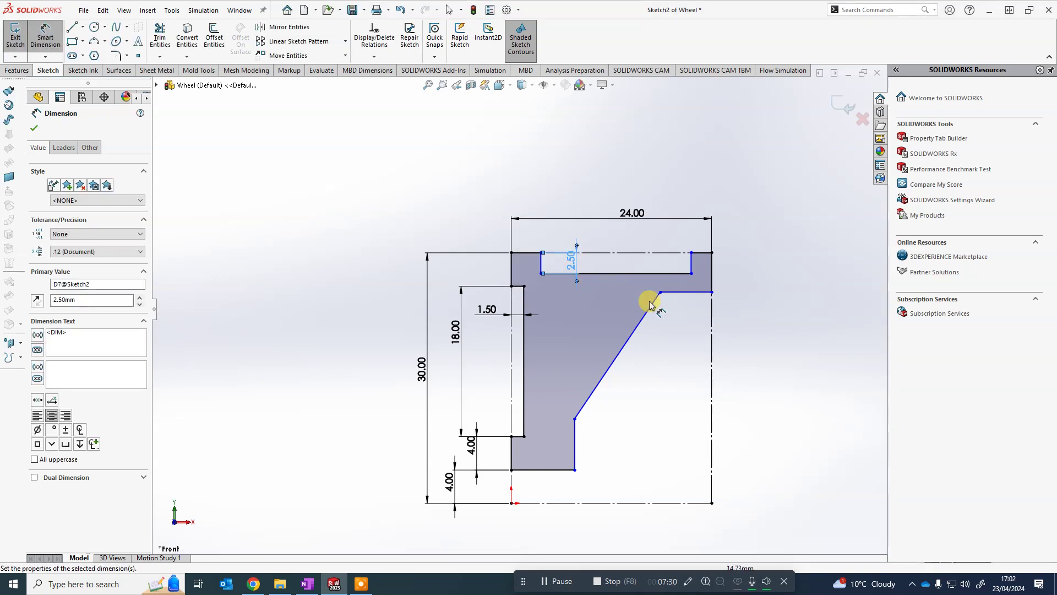
Dimension the short horizontal edges on both sides of the upper groove to 2 mm each
click(523, 253)
click(527, 194)
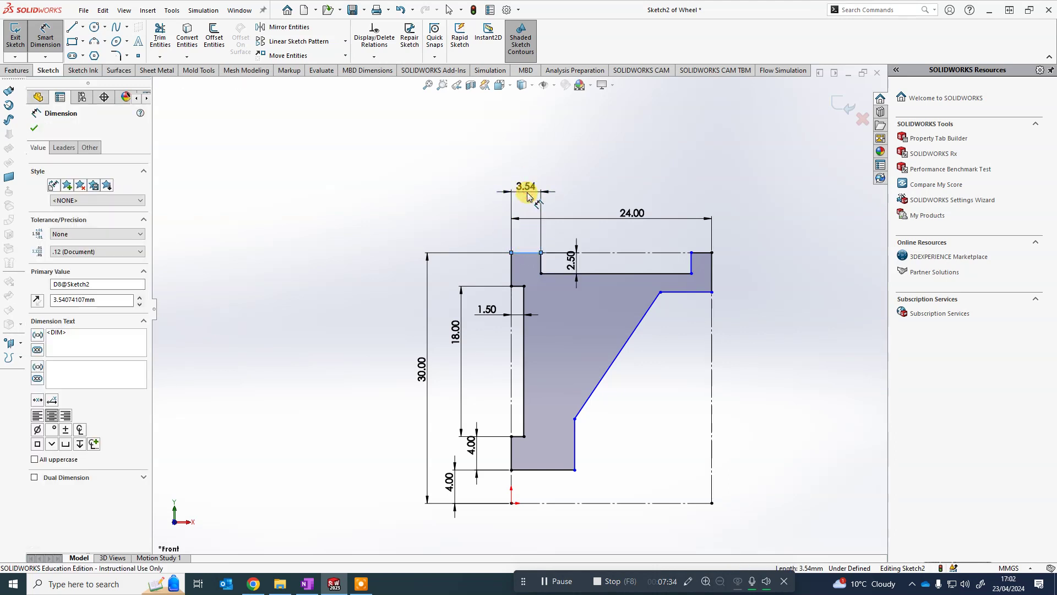
text(2)
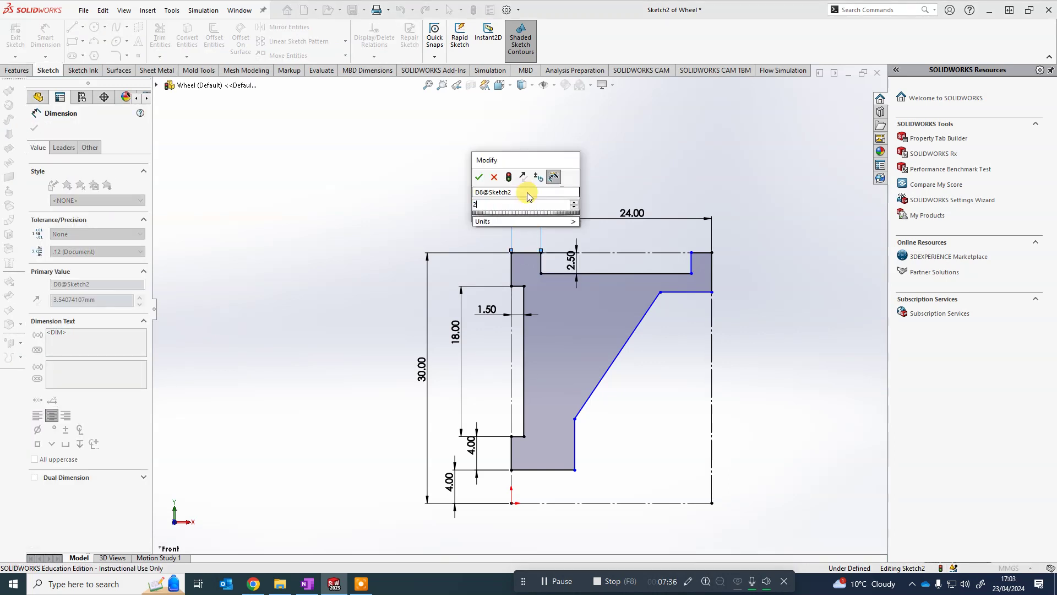
key(Return)
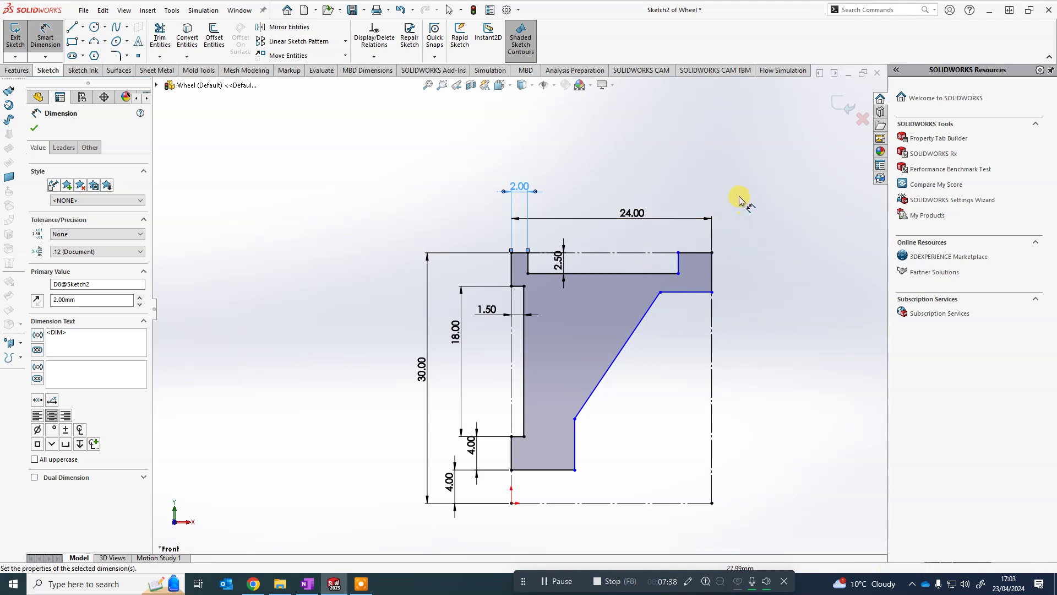
click(698, 253)
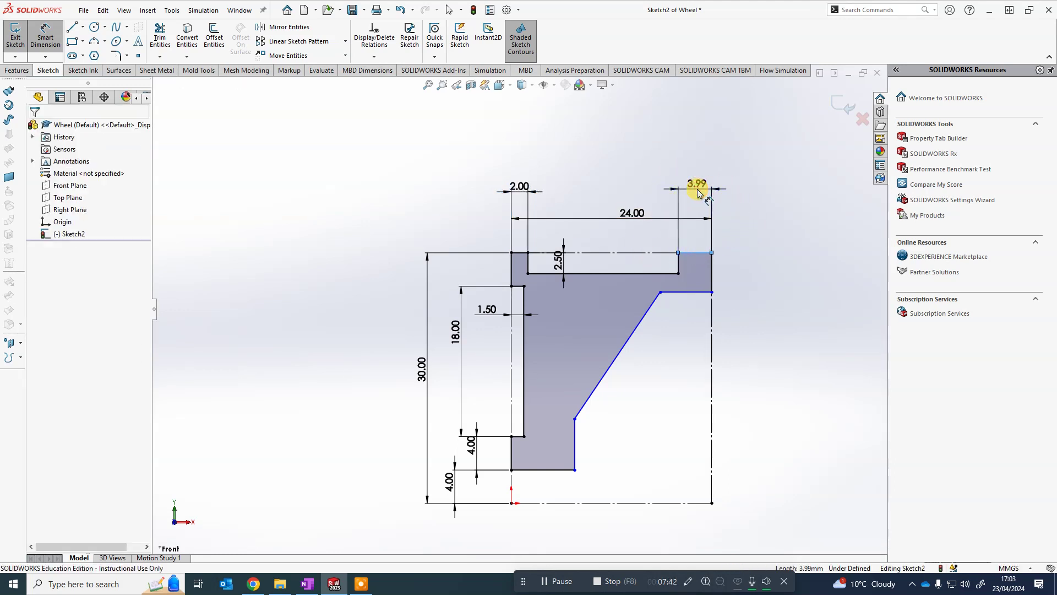
click(698, 192)
text(2)
key(Return)
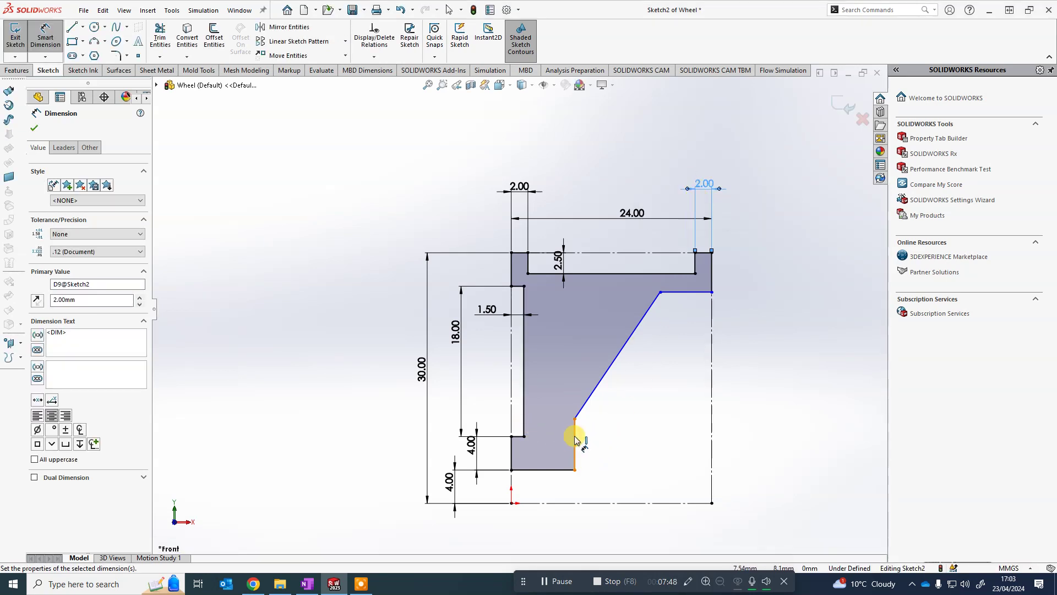
Dimension the distance between the left recess's long vertical edge and the profile's lower right vertical edge to 6 mm
click(525, 421)
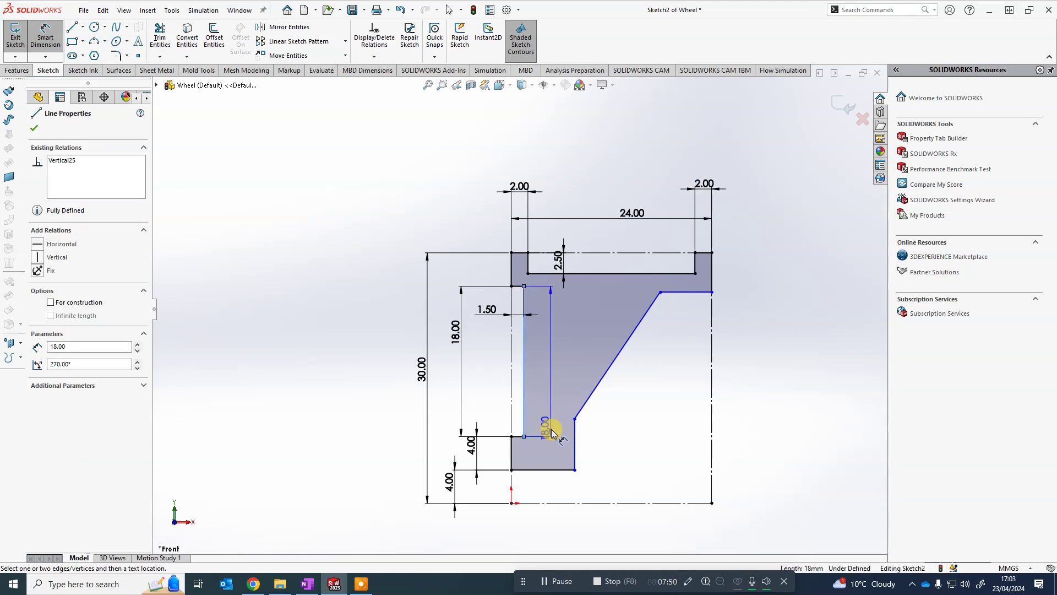
click(575, 436)
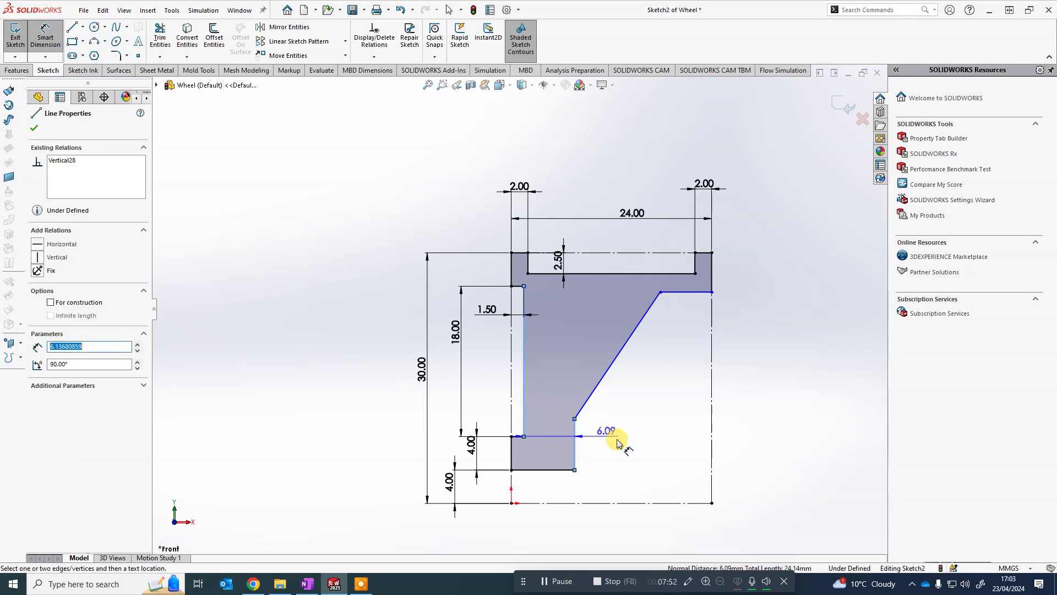
click(641, 459)
text(6)
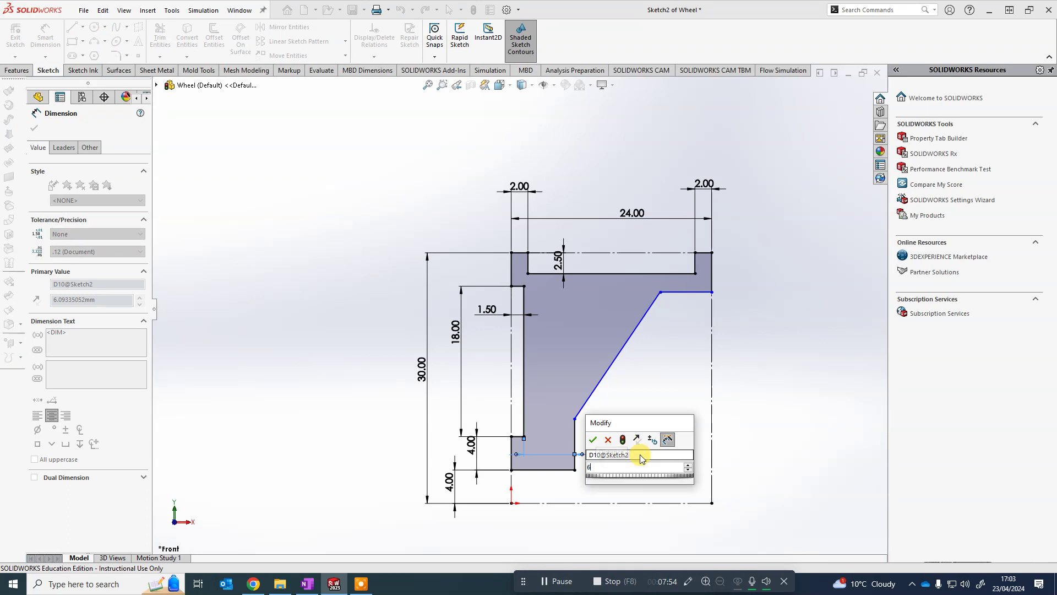
key(Return)
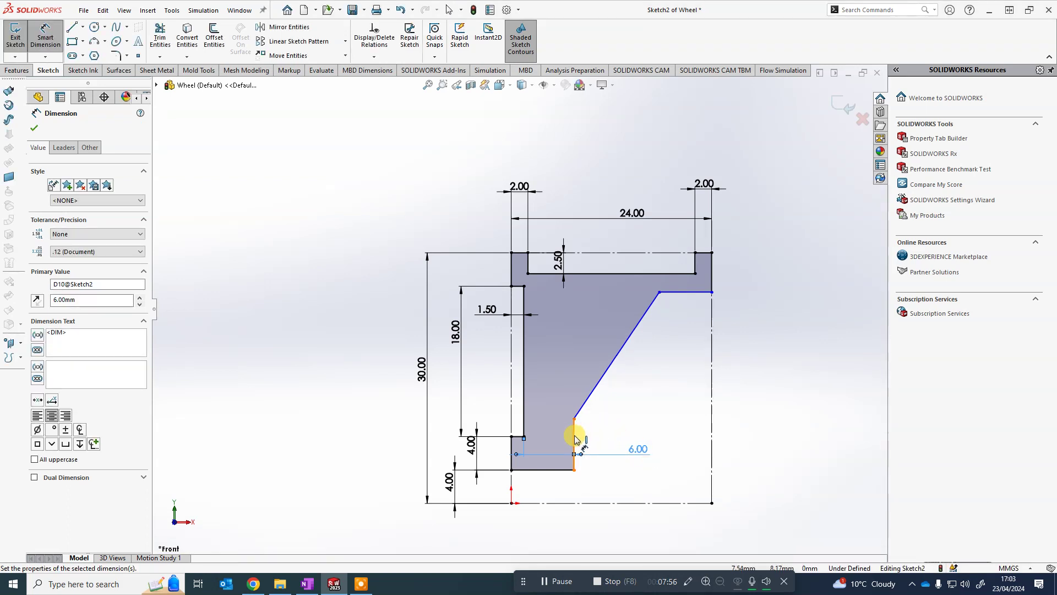
Dimension the length of the profile's lower right vertical edge to 5 mm
click(574, 439)
click(614, 439)
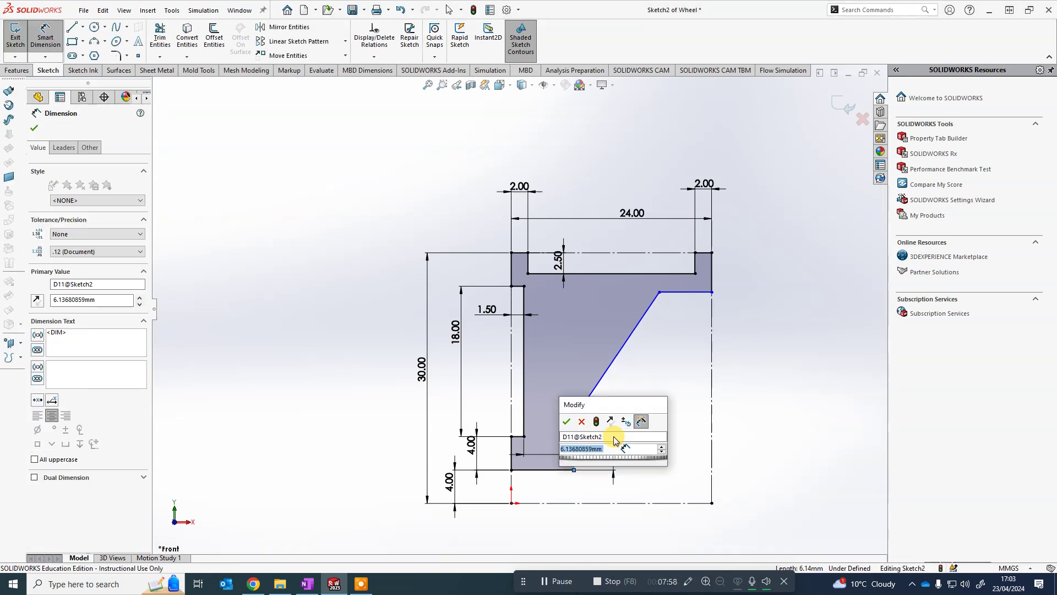
text(6)
key(Return)
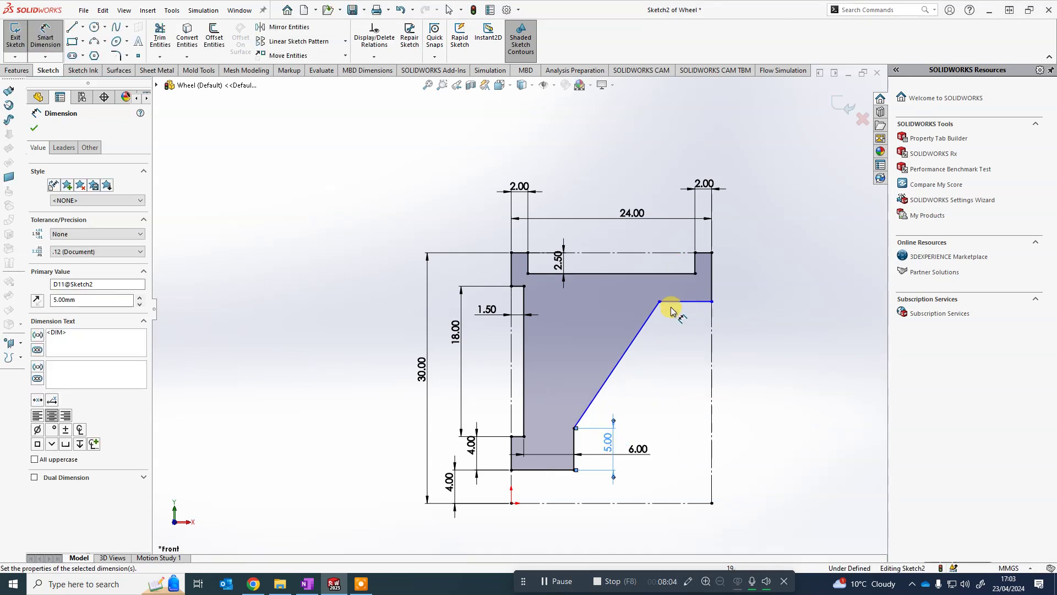
key(Escape)
Make the horizontal edge under the right rim collinear with the short horizontal edge at the upper end of the left recess
mouse_move(680, 302)
mouse_down()
mouse_move(705, 285)
mouse_move(687, 302)
mouse_up()
click(676, 352)
click(752, 325)
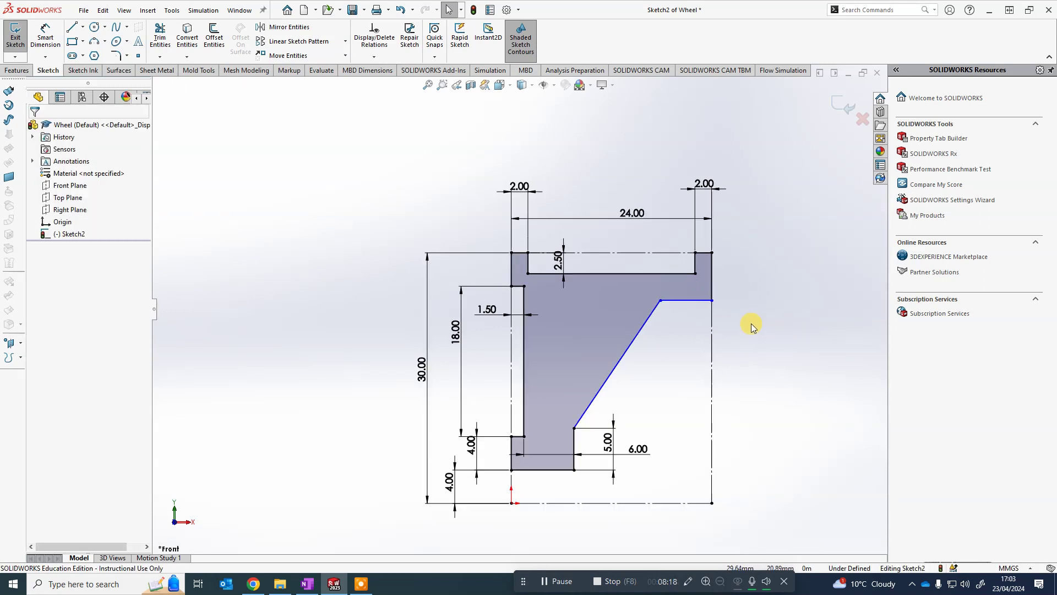
click(687, 299)
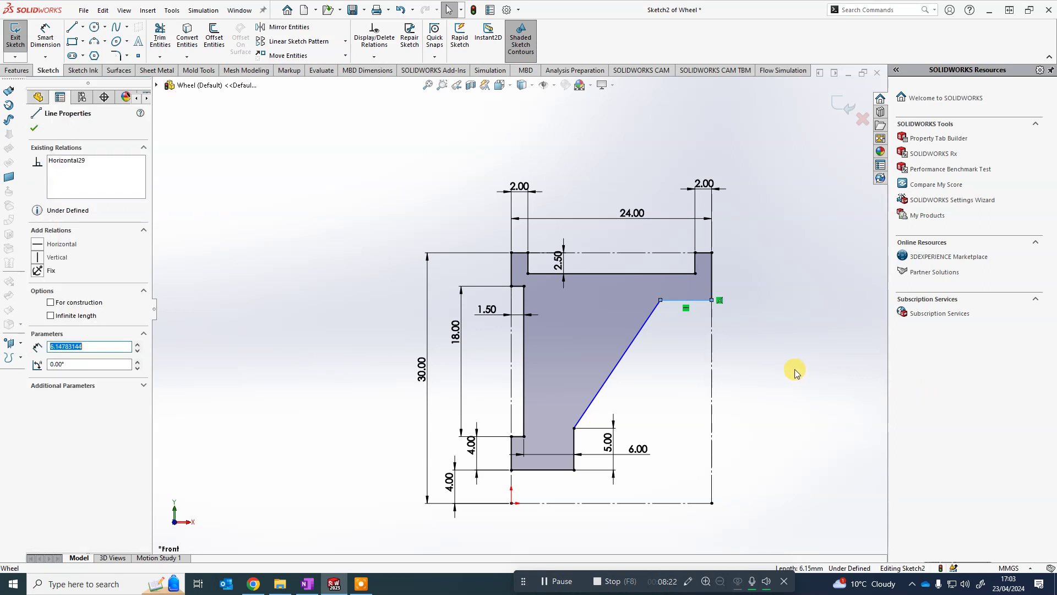
ctrl+click(517, 287)
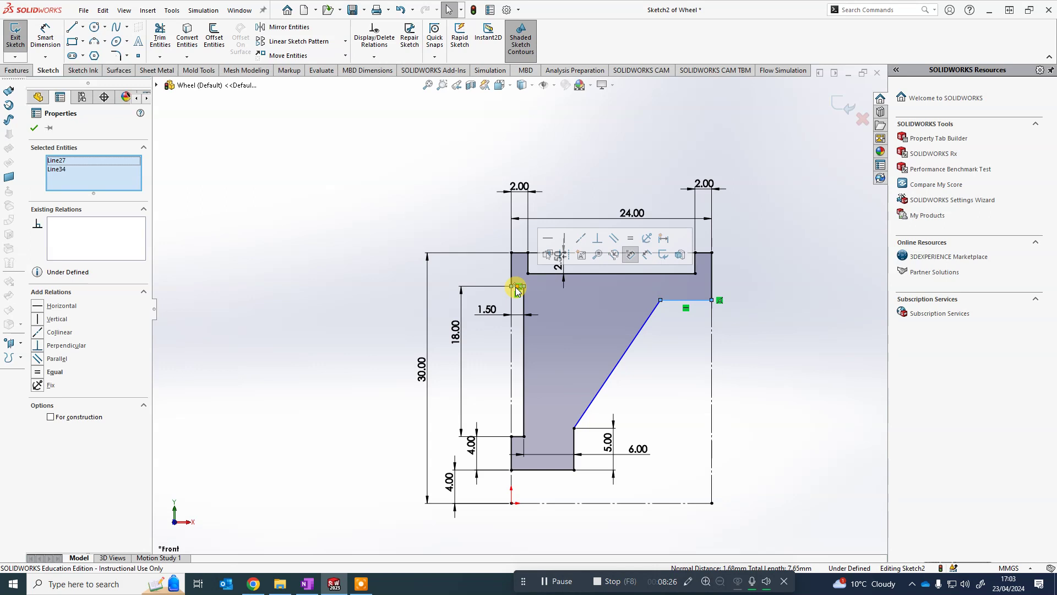
click(583, 241)
click(677, 354)
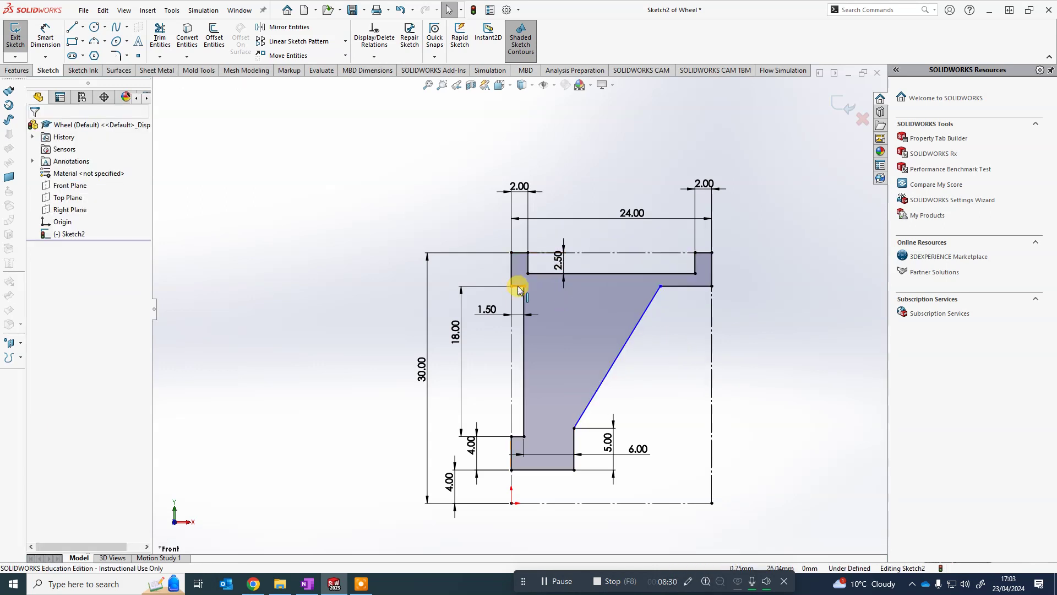
click(684, 288)
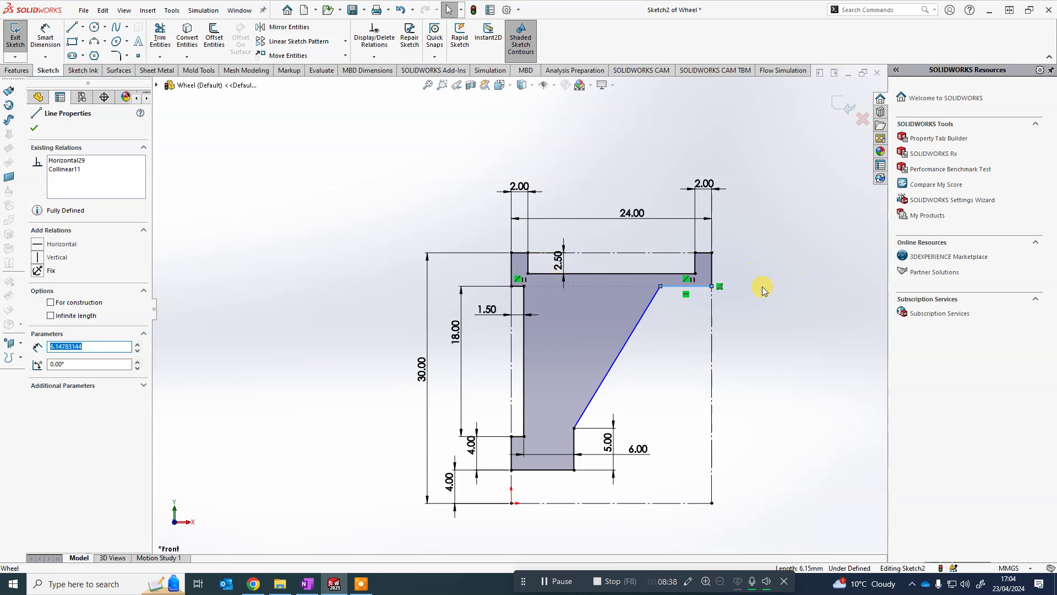
click(789, 349)
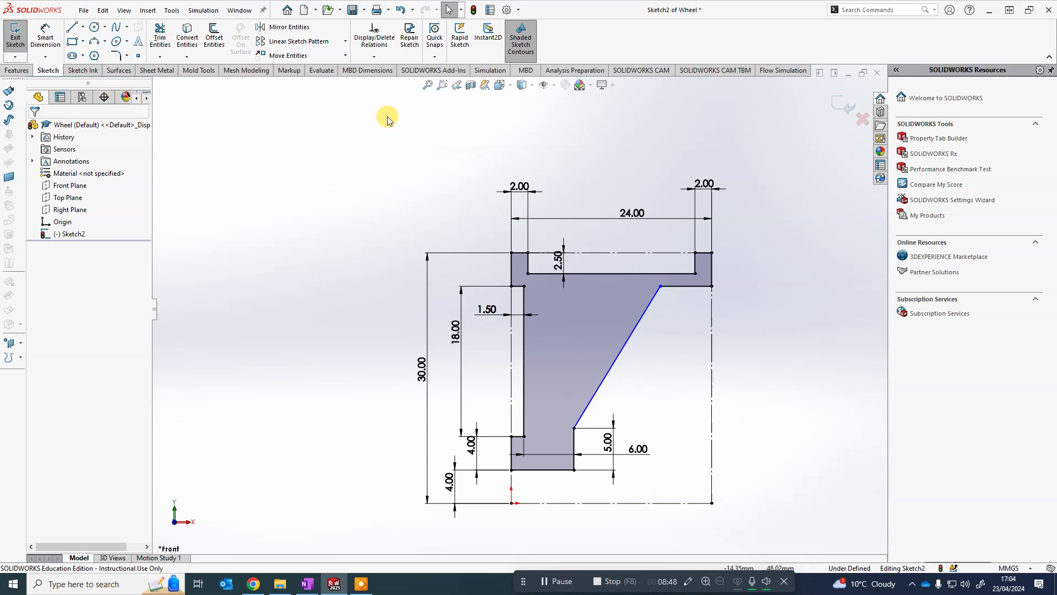
Start a Revolved Boss/Base of the stepped profile using the construction rectangle's bottom side as the axis of revolution
click(22, 71)
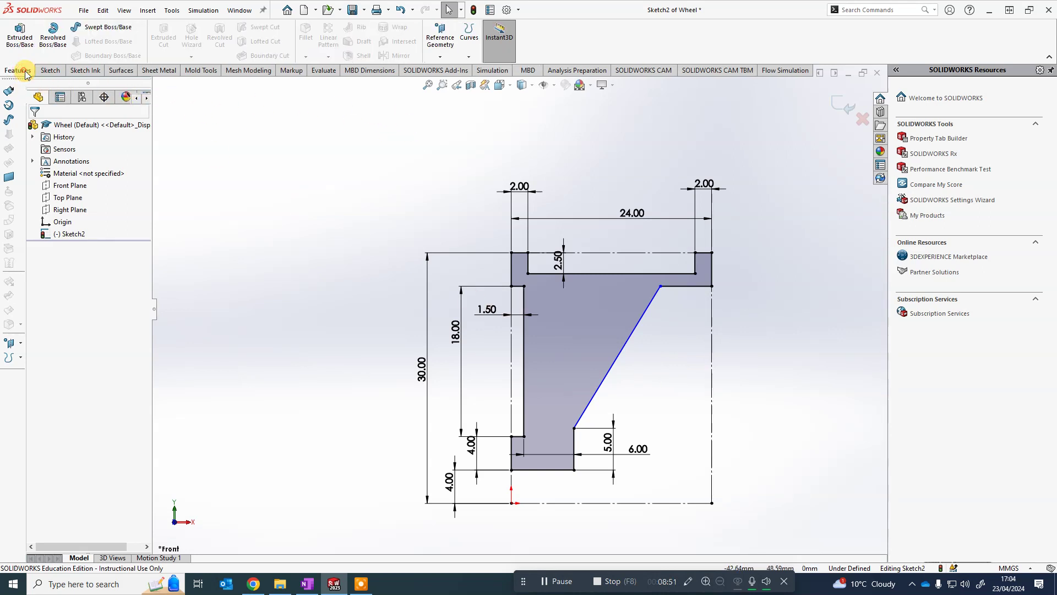
click(57, 44)
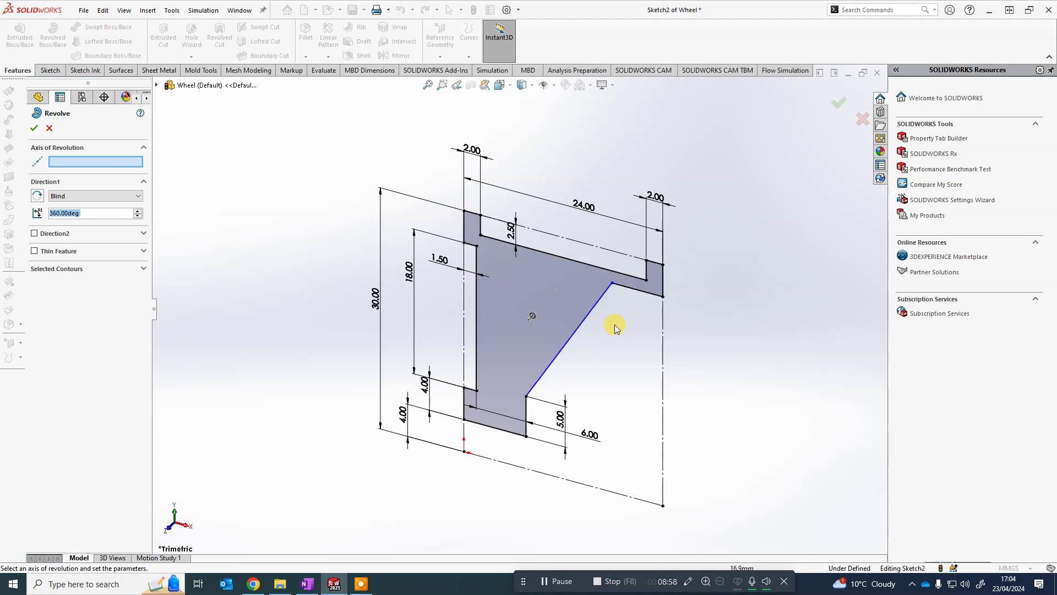
mouse_move(729, 333)
middle_down()
mouse_move(293, 197)
mouse_move(300, 225)
mouse_move(267, 175)
mouse_move(474, 158)
mouse_move(314, 215)
mouse_move(313, 206)
middle_up()
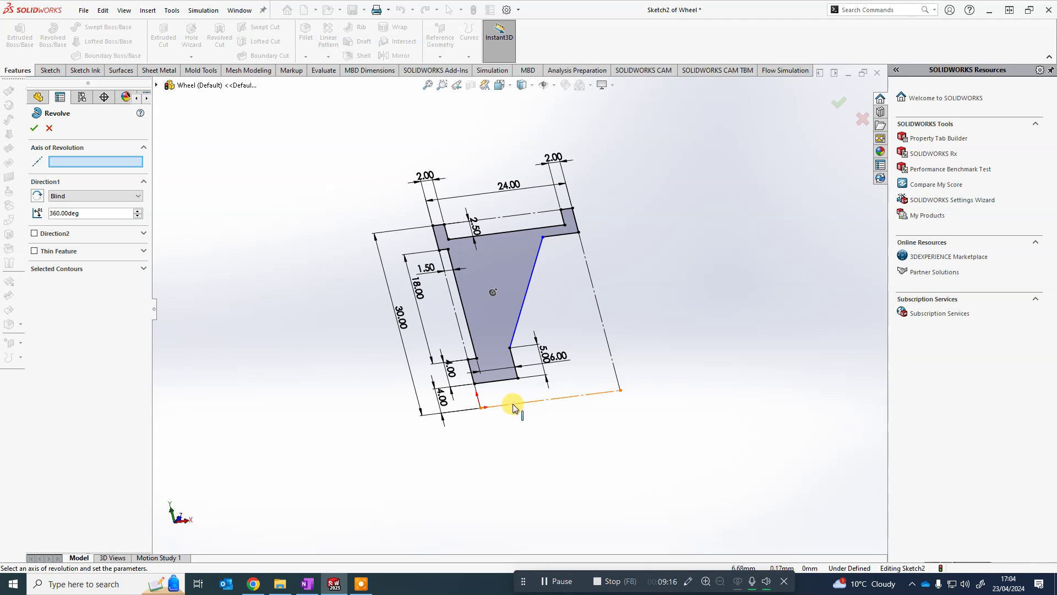
mouse_move(505, 401)
middle_down()
mouse_move(500, 425)
mouse_move(506, 407)
middle_up()
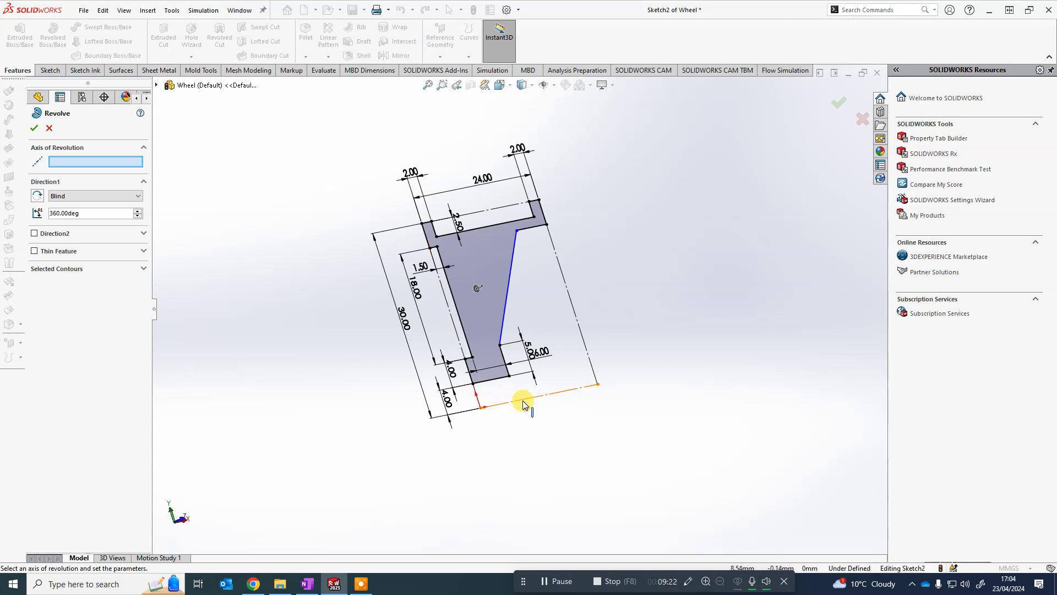
click(523, 403)
scroll(579, 396, up, 2)
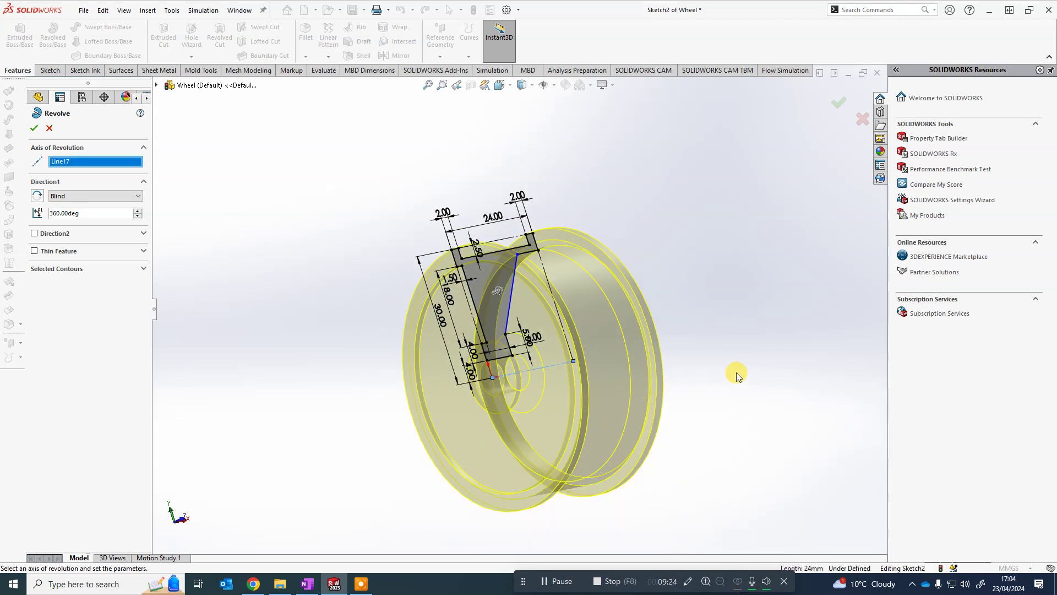
mouse_move(348, 345)
middle_down()
mouse_move(413, 325)
mouse_move(352, 319)
mouse_move(366, 309)
mouse_move(352, 338)
middle_up()
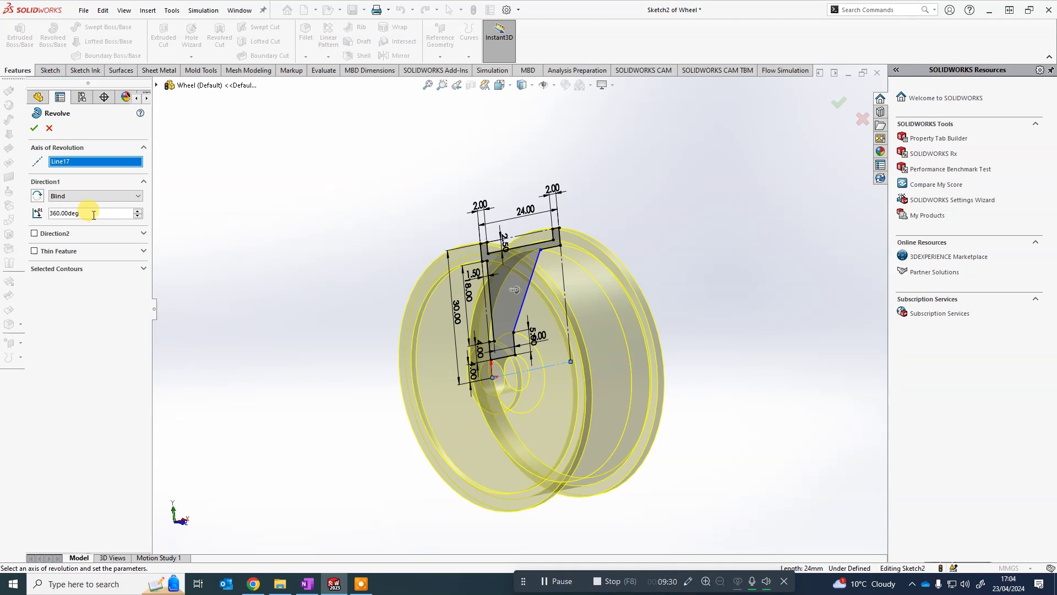
Try revolve angles of 90 and 180 degrees and inspect the partial wheel previews
double_click(116, 211)
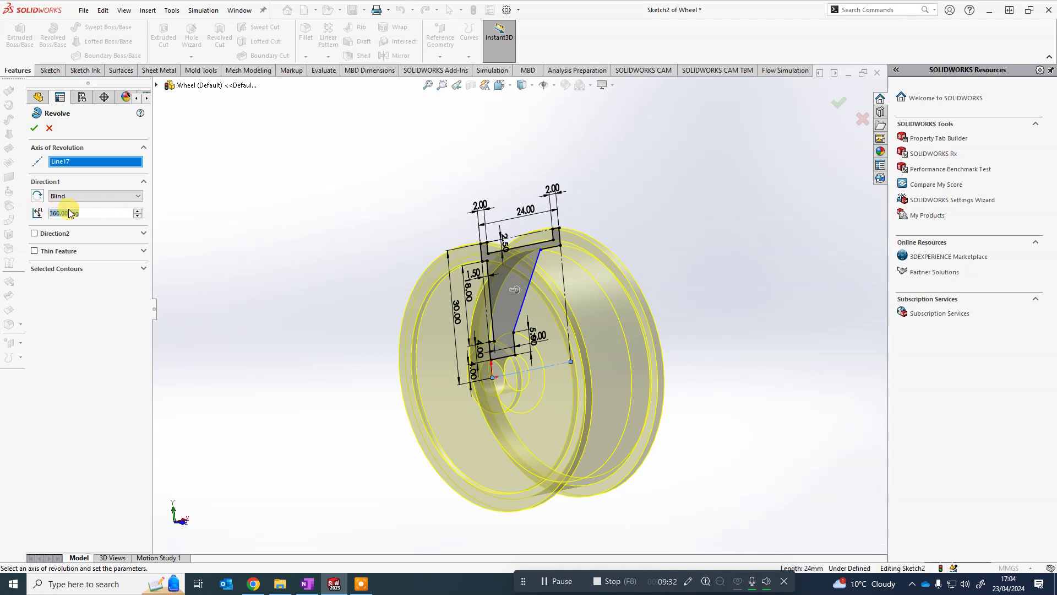
text(90)
click(296, 222)
middle_drag(352, 347, 467, 290)
middle_drag(599, 358, 518, 412)
middle_drag(468, 310, 615, 400)
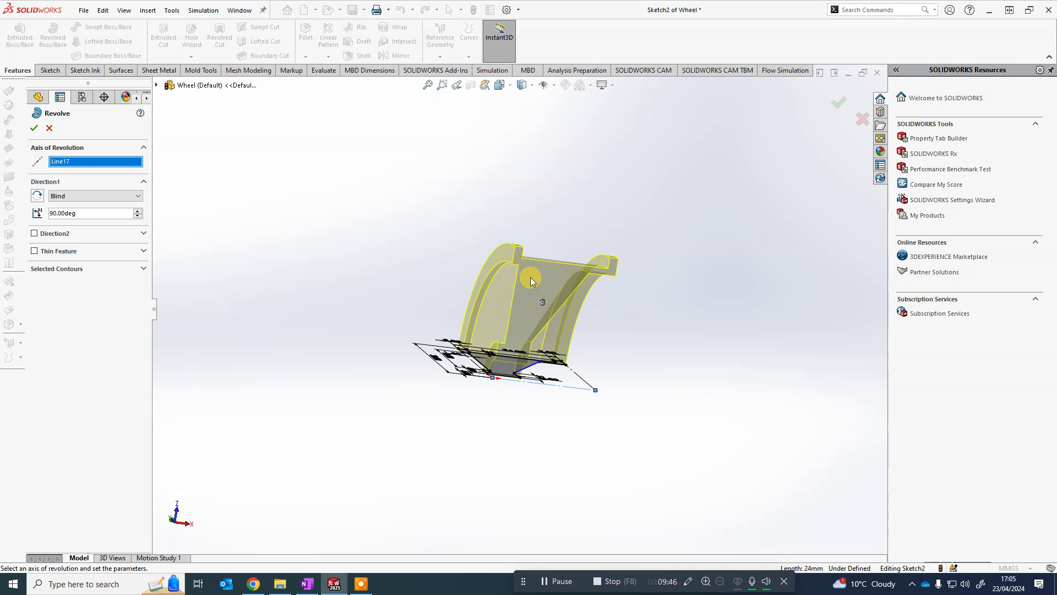
middle_drag(530, 281, 83, 215)
double_click(53, 213)
text(180)
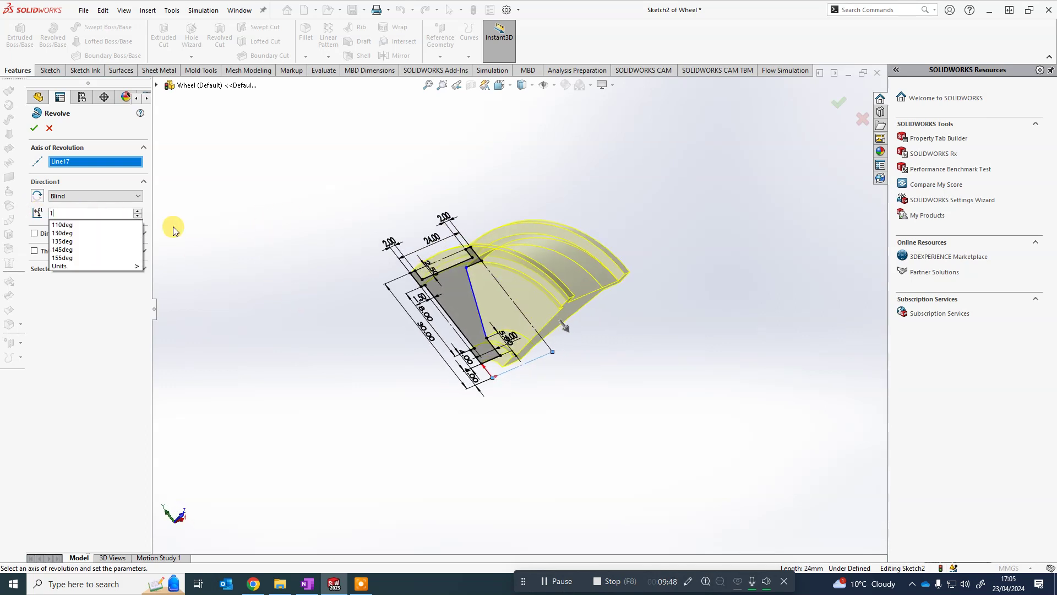
key(Return)
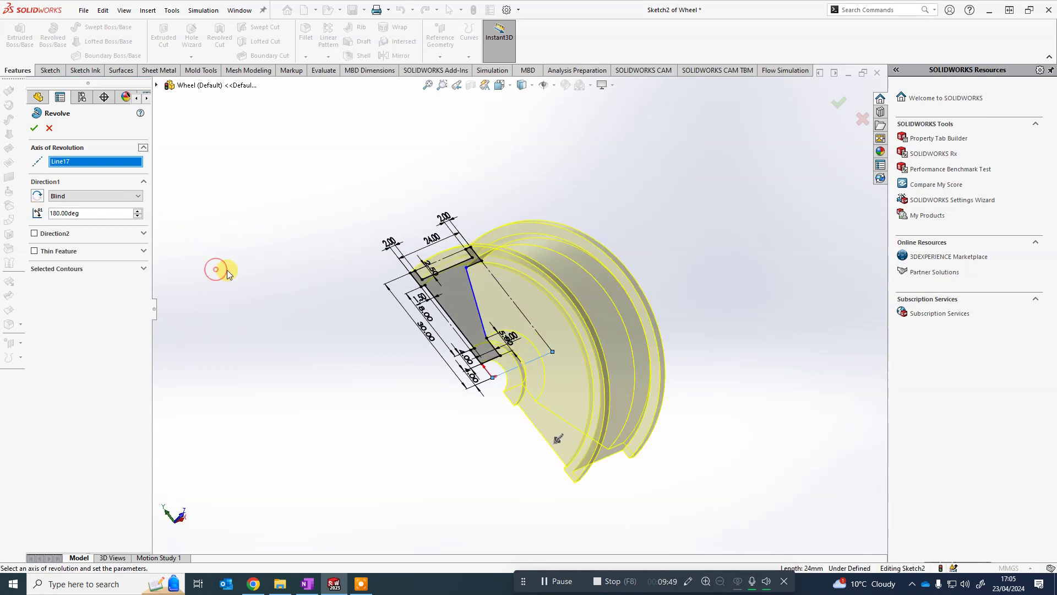
Set the revolve angle to 360 degrees, complete the wheel body and save the part
double_click(86, 213)
text(360)
key(Return)
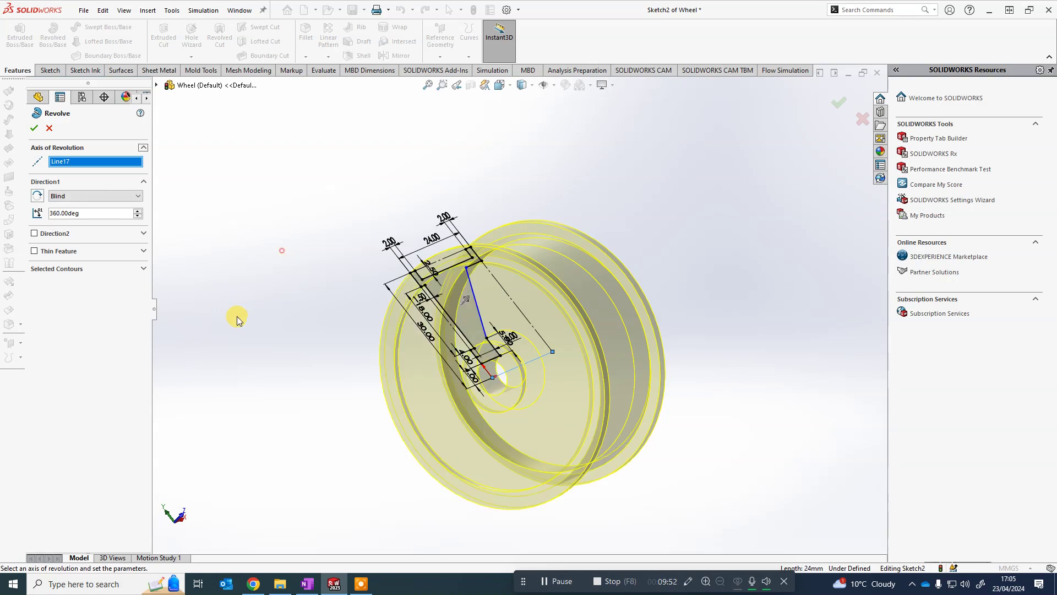
mouse_move(237, 316)
middle_down()
mouse_move(509, 259)
mouse_move(633, 255)
mouse_move(633, 285)
middle_up()
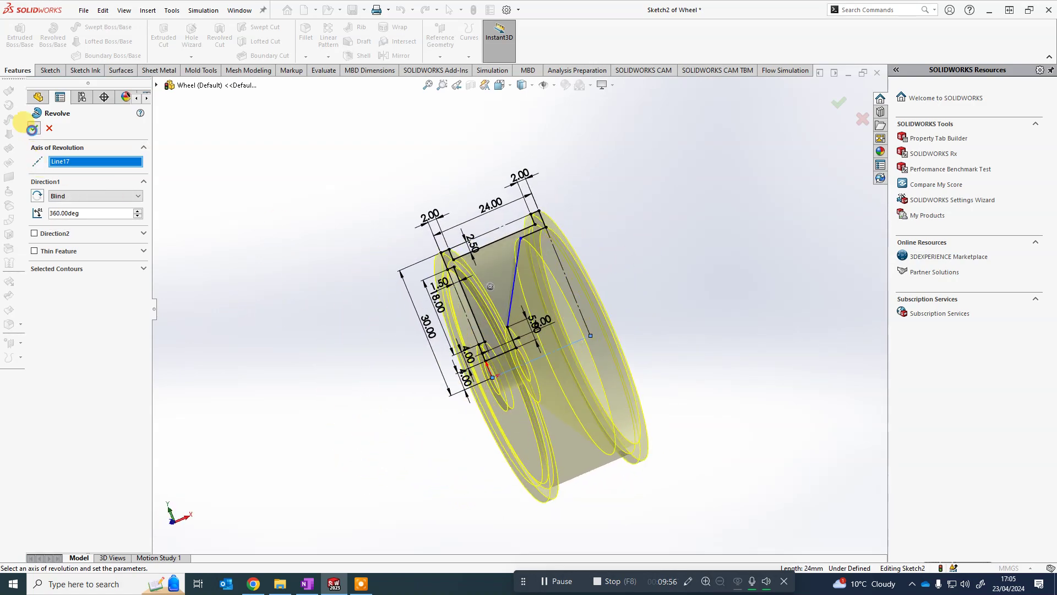
click(32, 129)
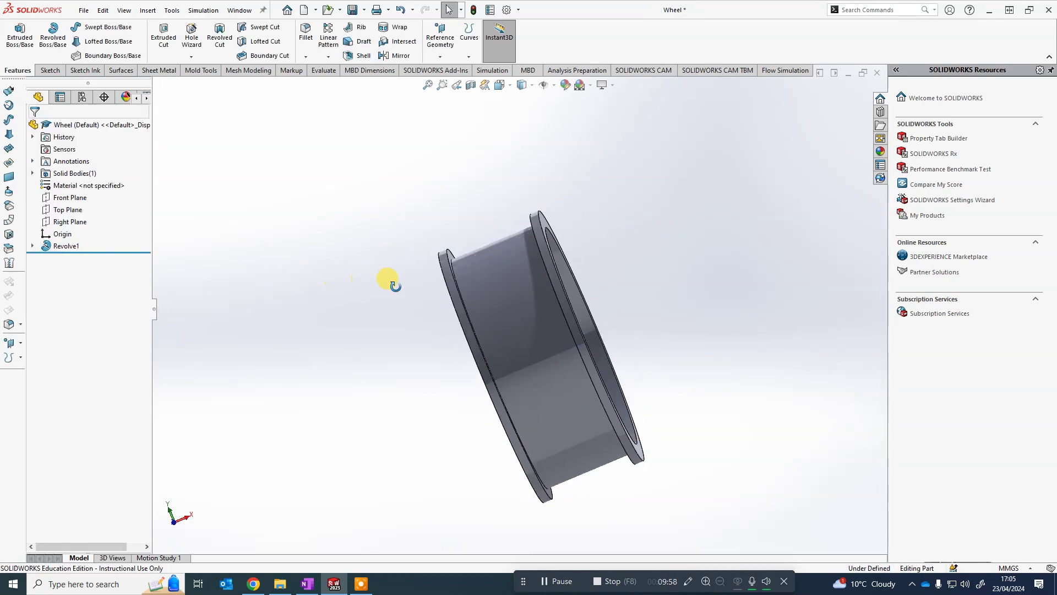
middle_drag(393, 285, 311, 146)
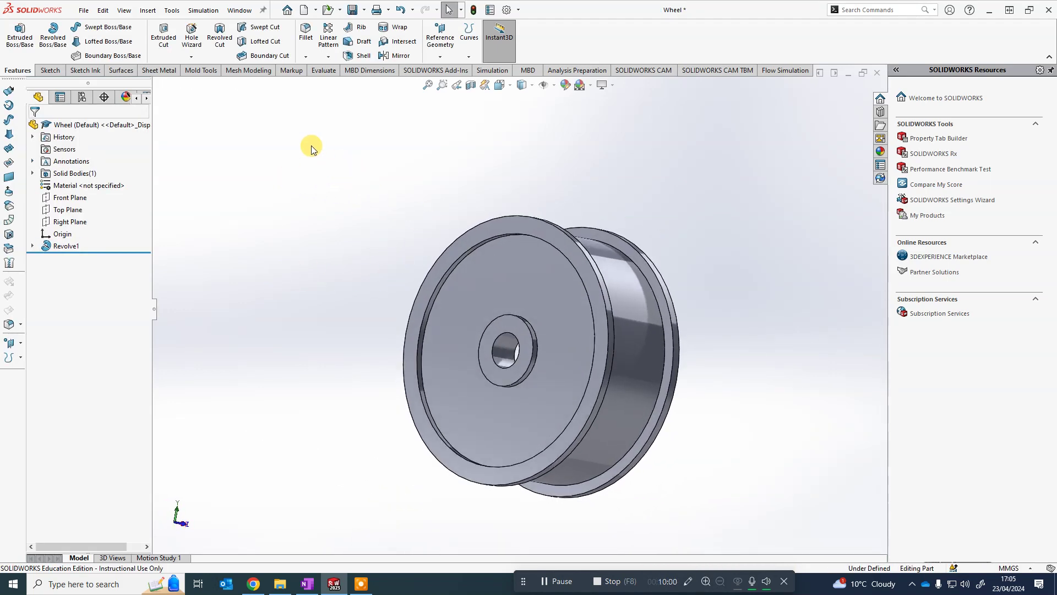
click(352, 10)
Examine the revolved wheel's conical side, its flat recessed side and the groove between the rims
middle_drag(706, 344, 589, 305)
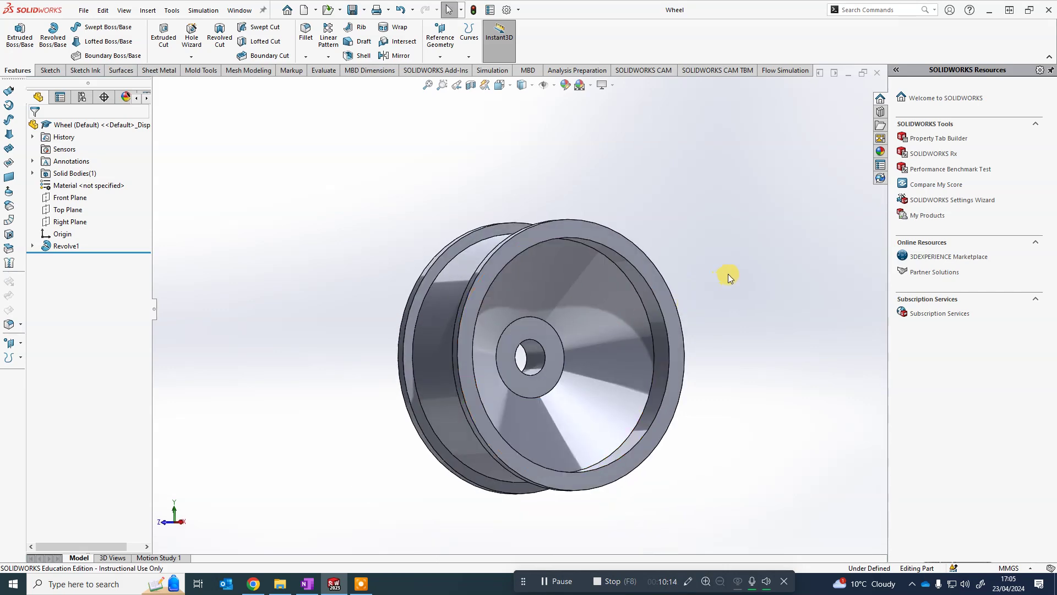
middle_drag(725, 297, 600, 332)
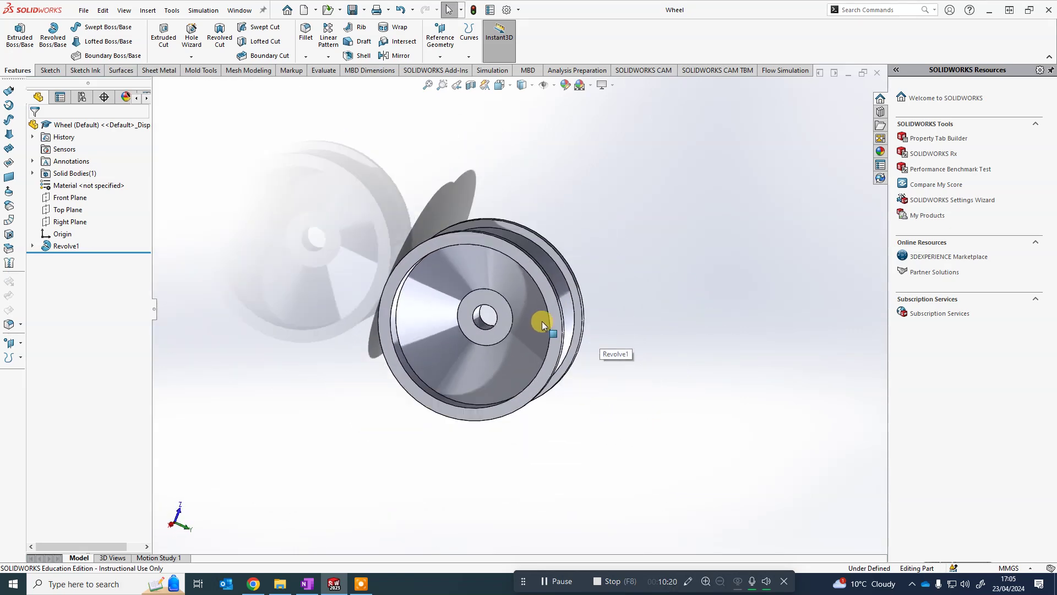
scroll(542, 321, up, 10)
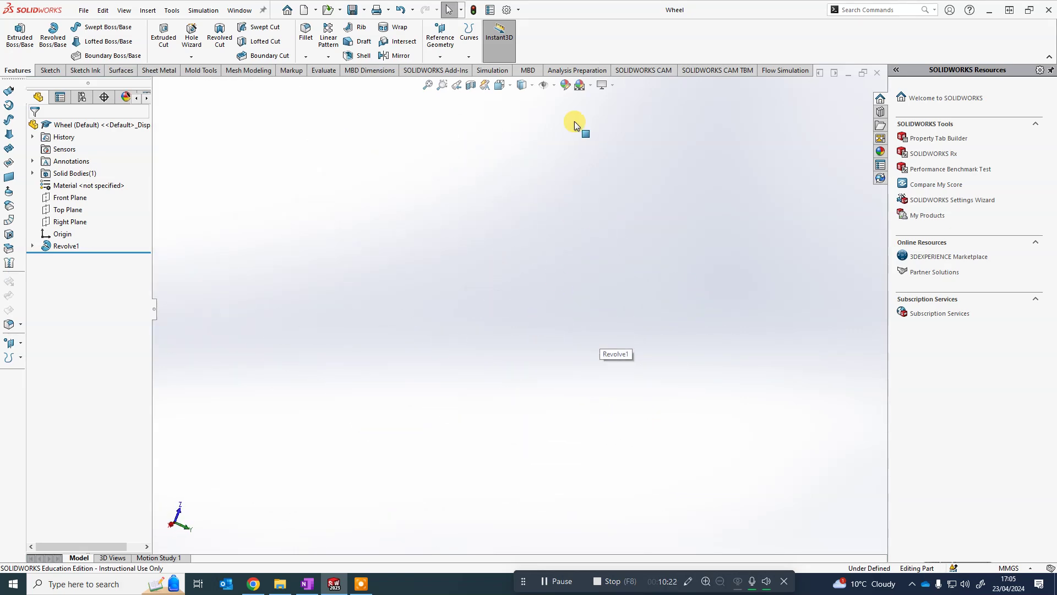
click(429, 86)
middle_drag(606, 490, 732, 224)
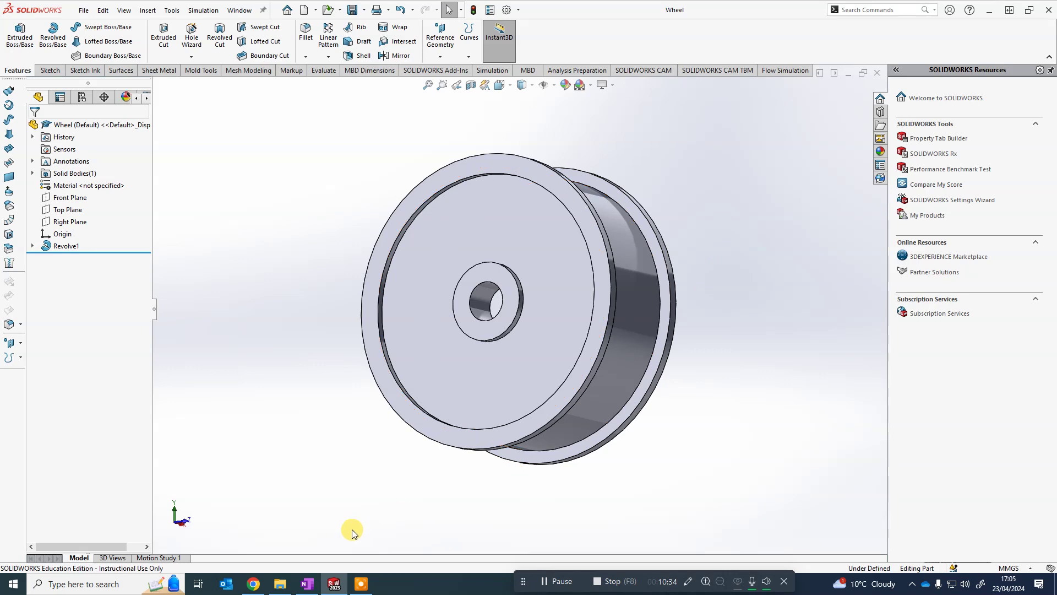
scroll(566, 161, down, 2)
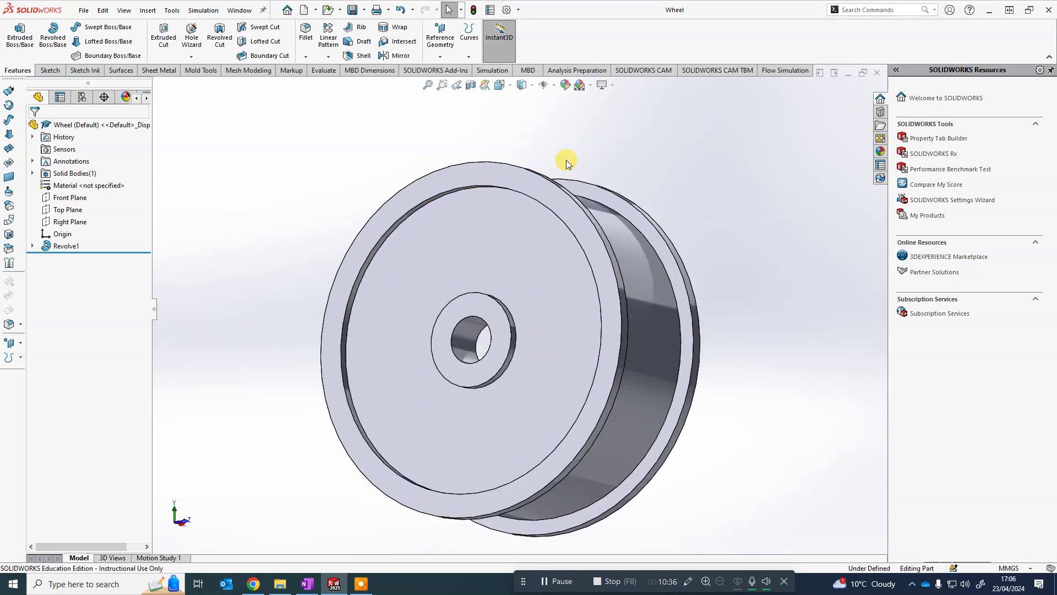
middle_drag(756, 259, 645, 205)
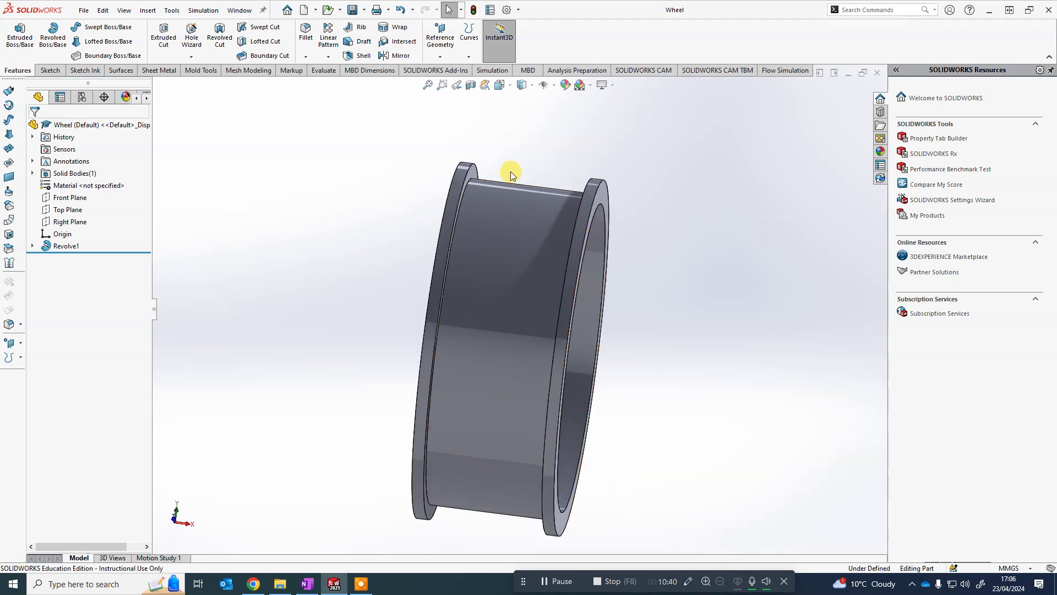
Start a 1 mm fillet on the circular edge where the left rim meets the groove floor
click(306, 32)
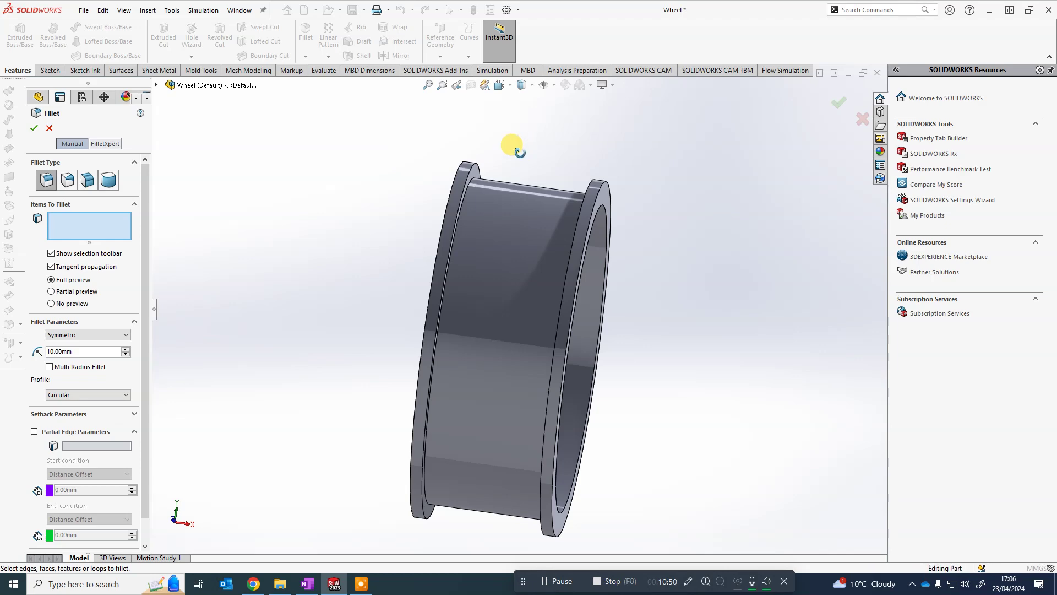
scroll(515, 150, down, 2)
click(459, 200)
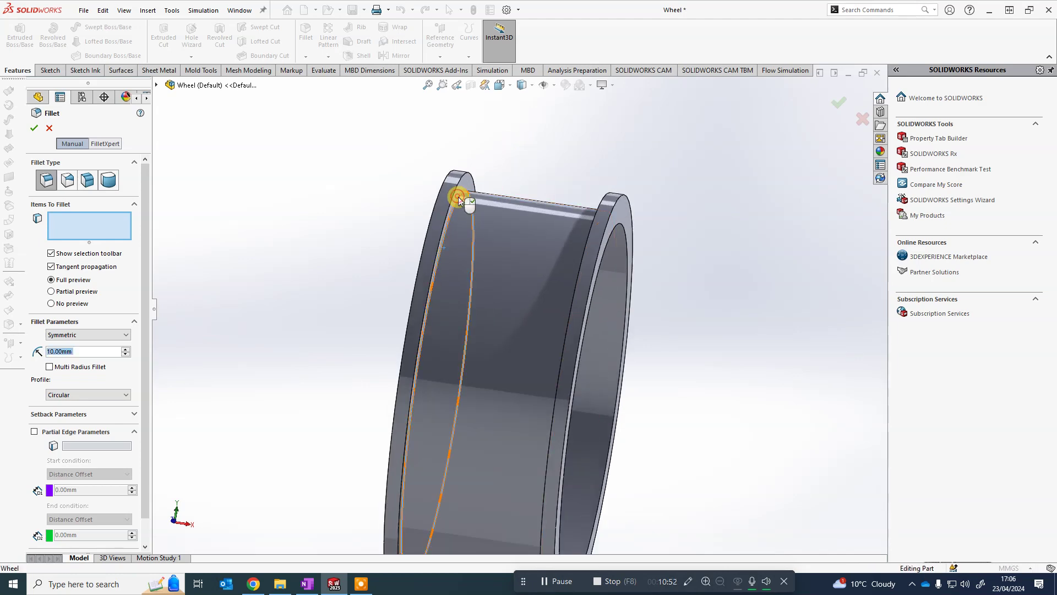
middle_drag(389, 201, 331, 208)
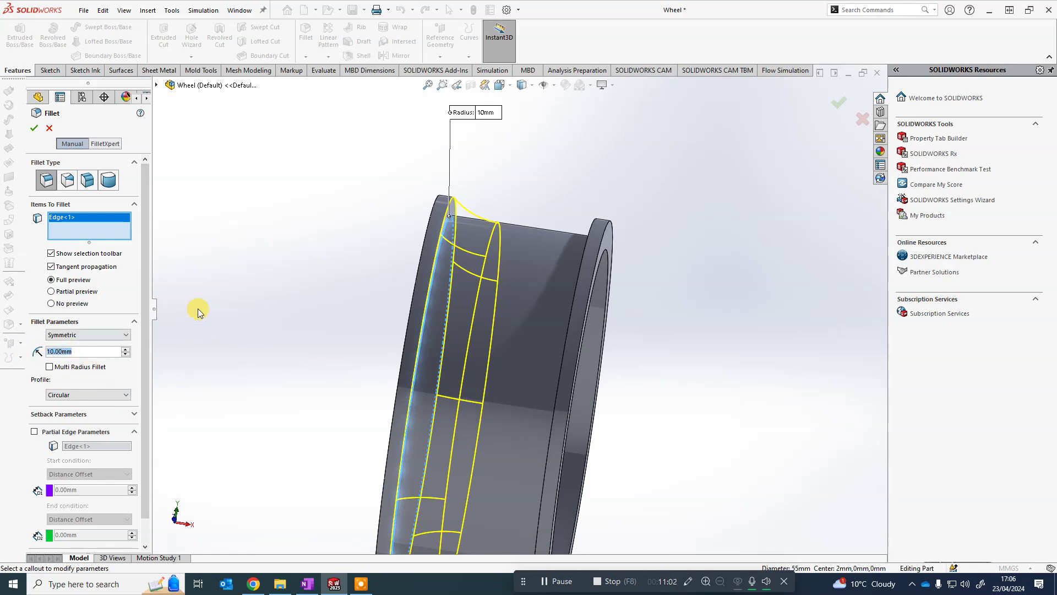
text(1)
click(264, 283)
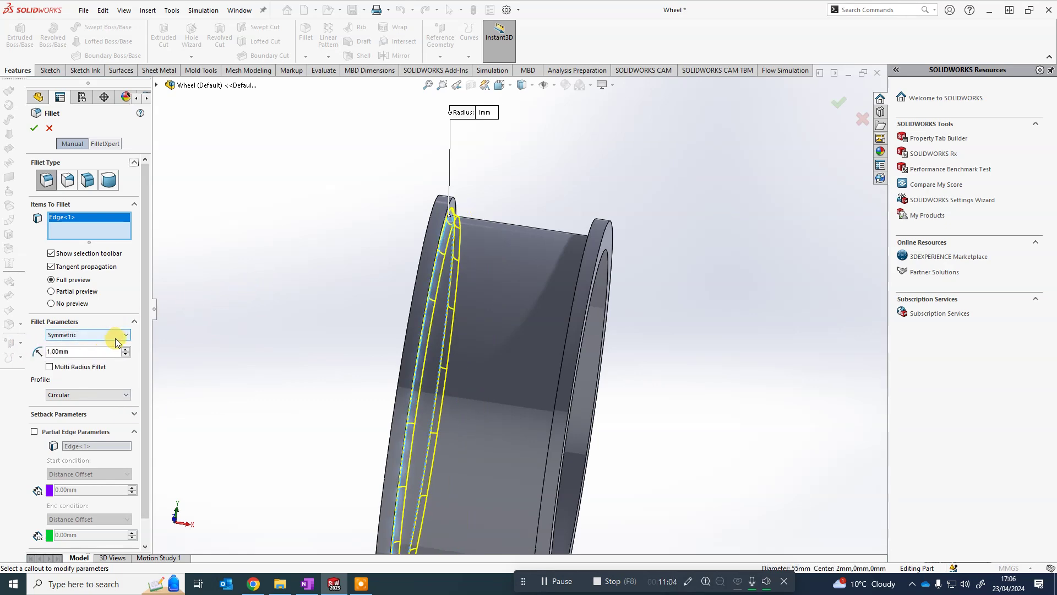
Add the circular edge where the right rim meets the groove floor to the fillet
key(Right)
key(Right)
key(Right)
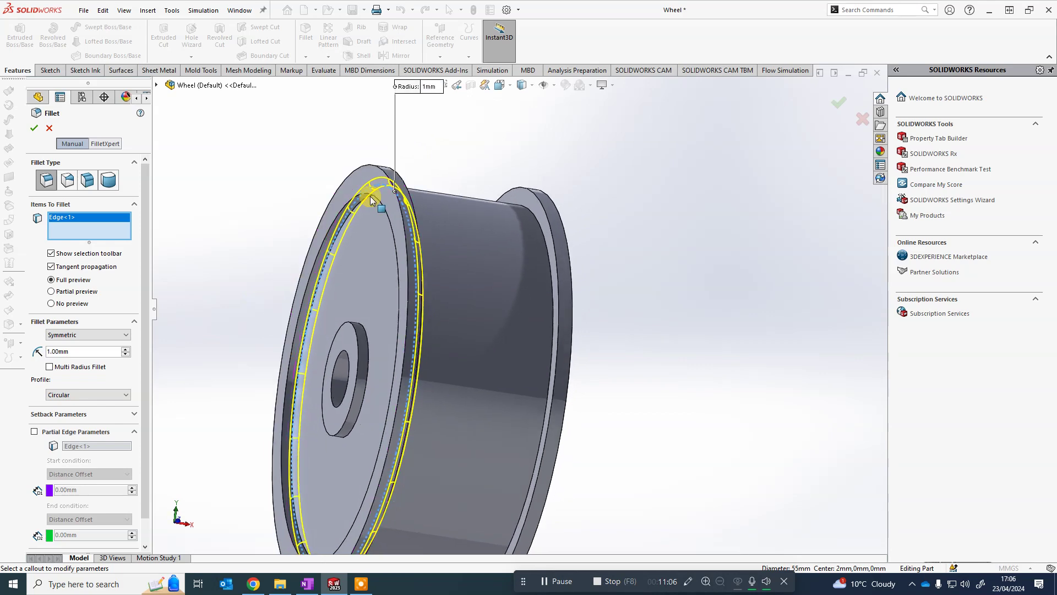
click(534, 216)
middle_drag(534, 215, 595, 260)
scroll(408, 205, up, 2)
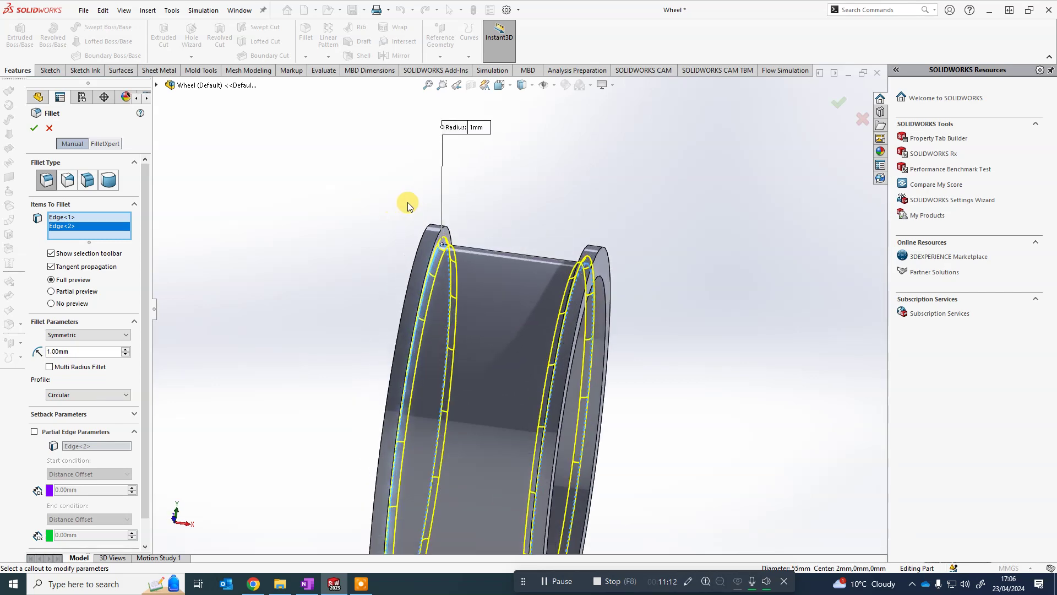
Add the outer circular edges on the groove side of both rims and apply the 1 mm fillet
click(449, 230)
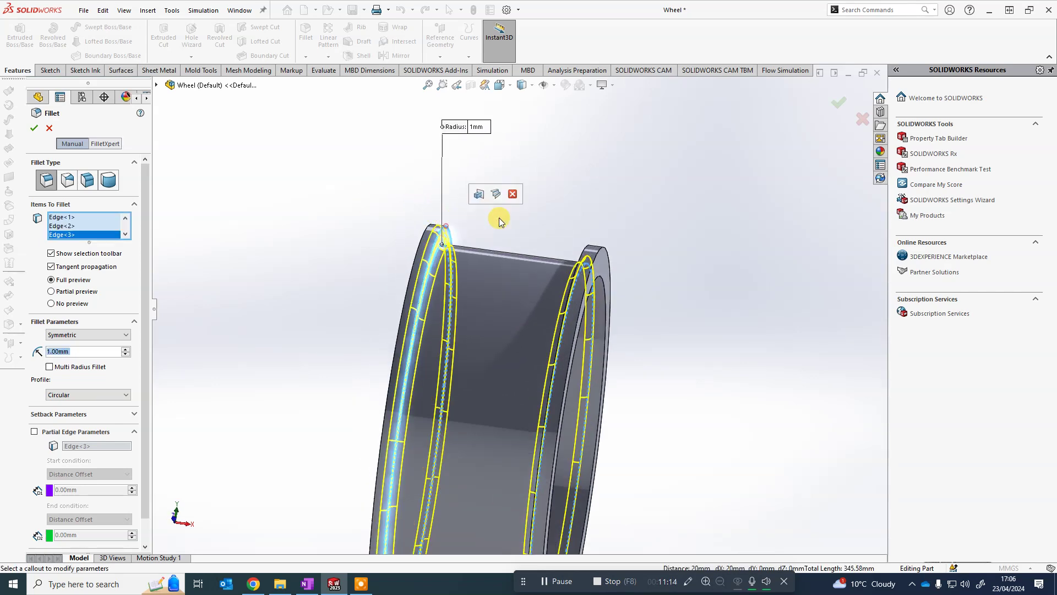
middle_drag(501, 220, 542, 222)
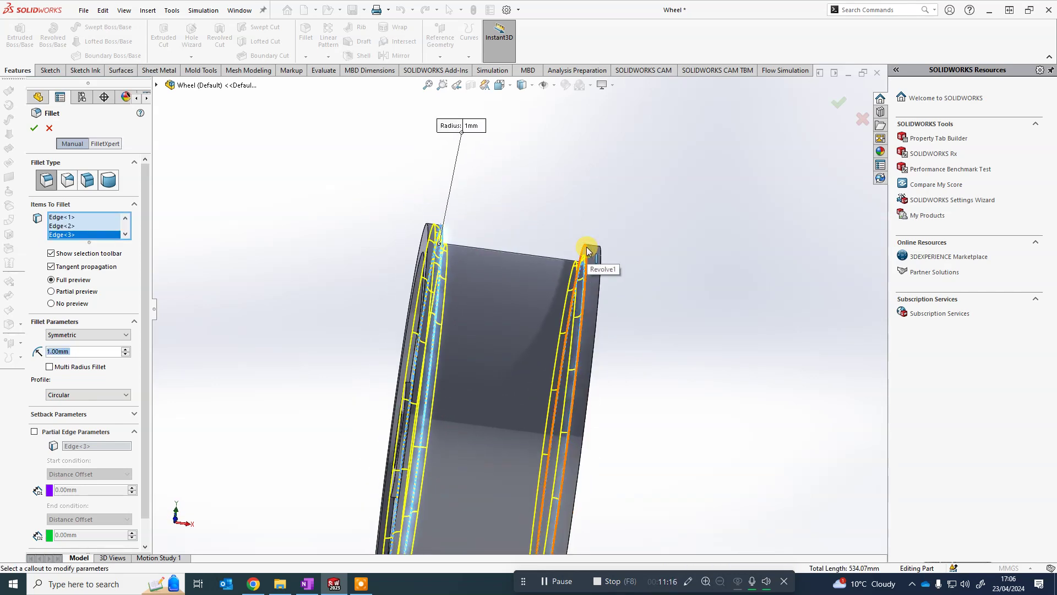
click(587, 250)
middle_drag(633, 237, 17, 221)
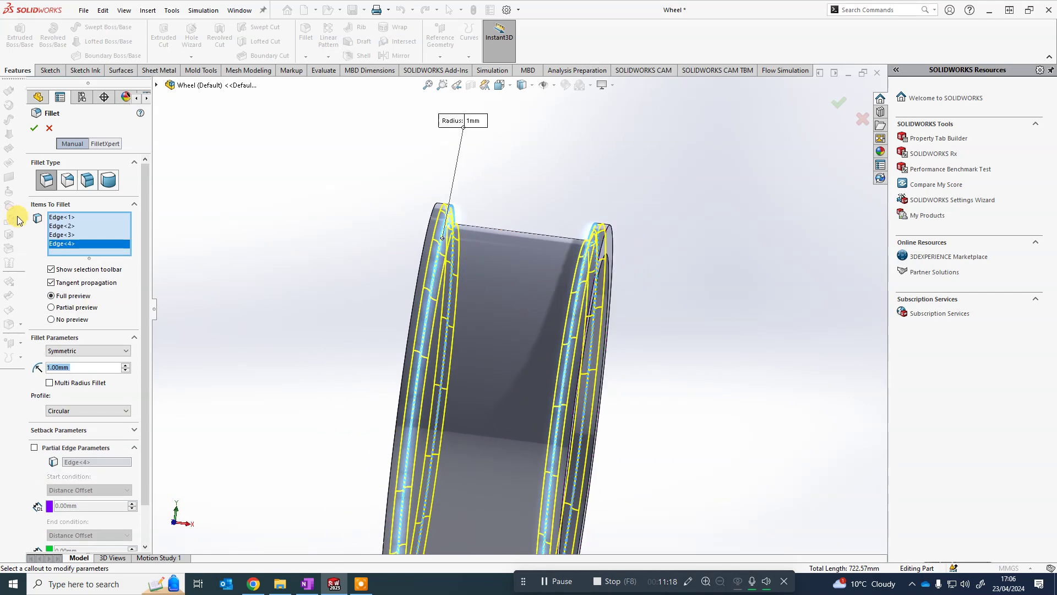
click(35, 128)
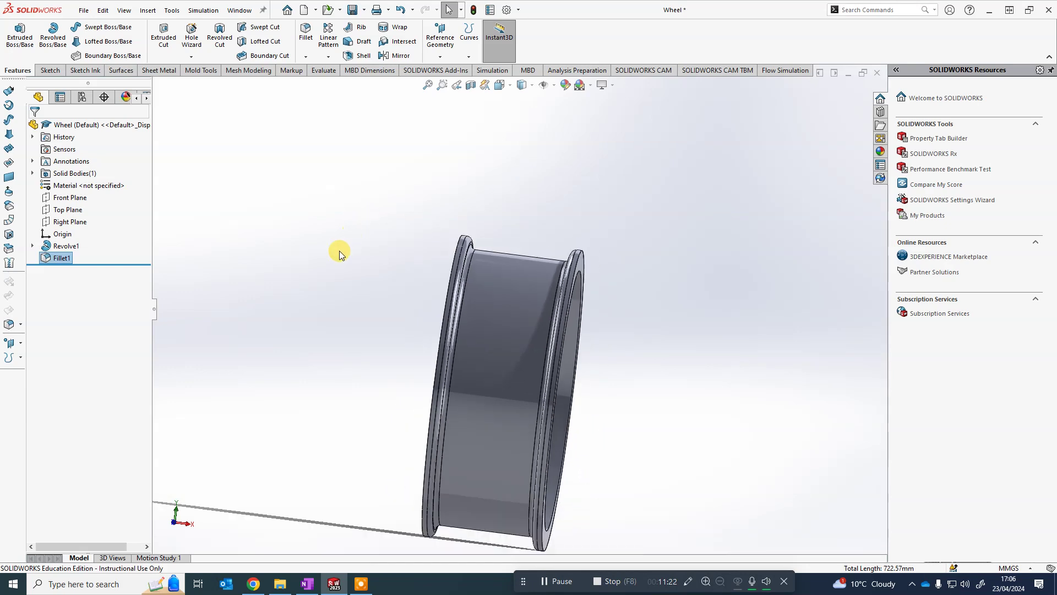
Start a chamfer on the circular edge where the recess floor meets the rim's inner wall on the flat recessed side
middle_drag(340, 253, 608, 299)
scroll(478, 217, down, 3)
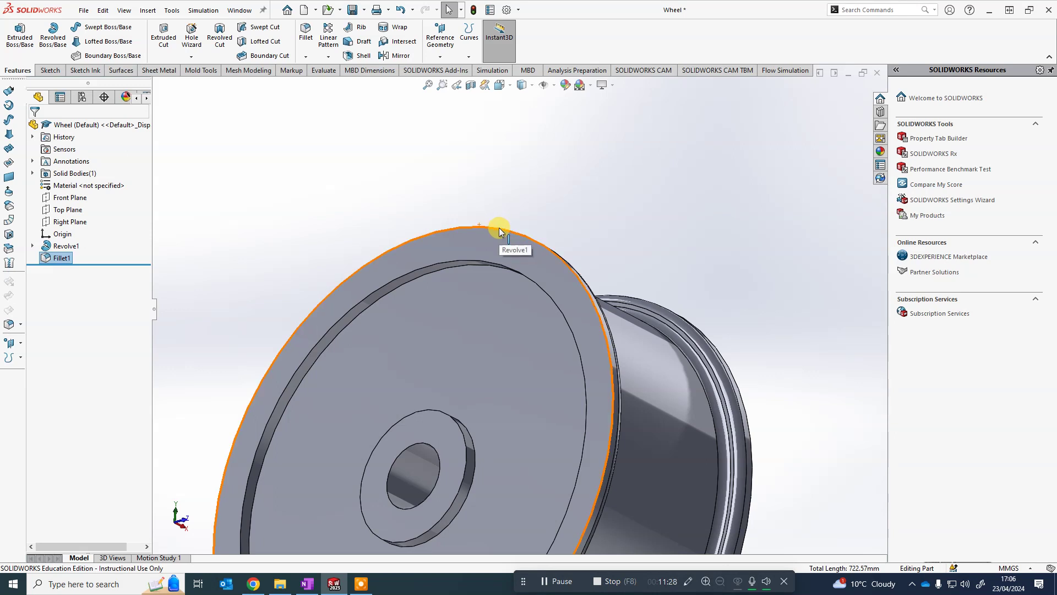
scroll(500, 231, up, 3)
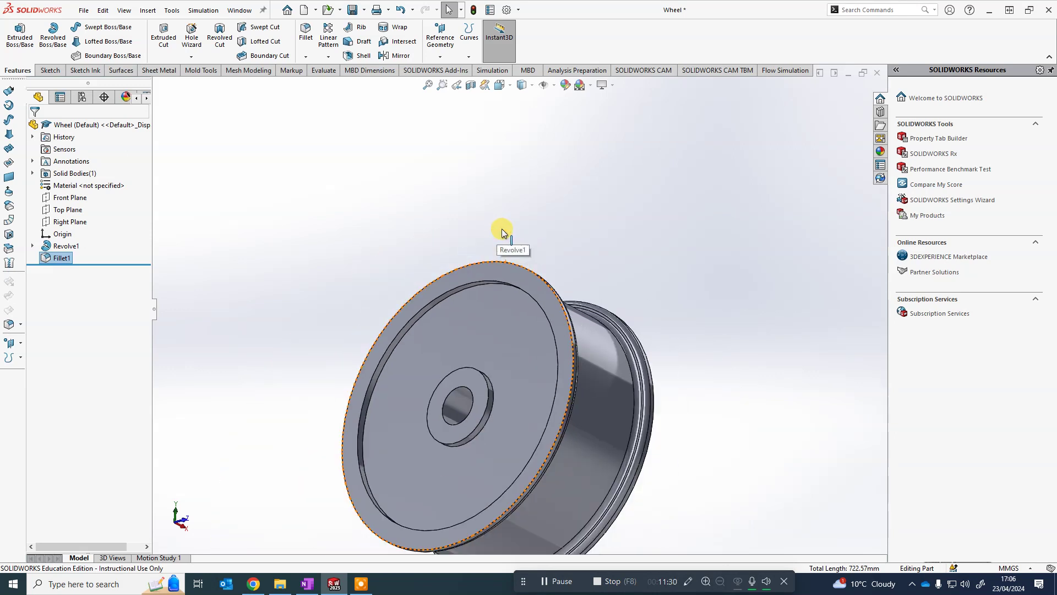
click(306, 57)
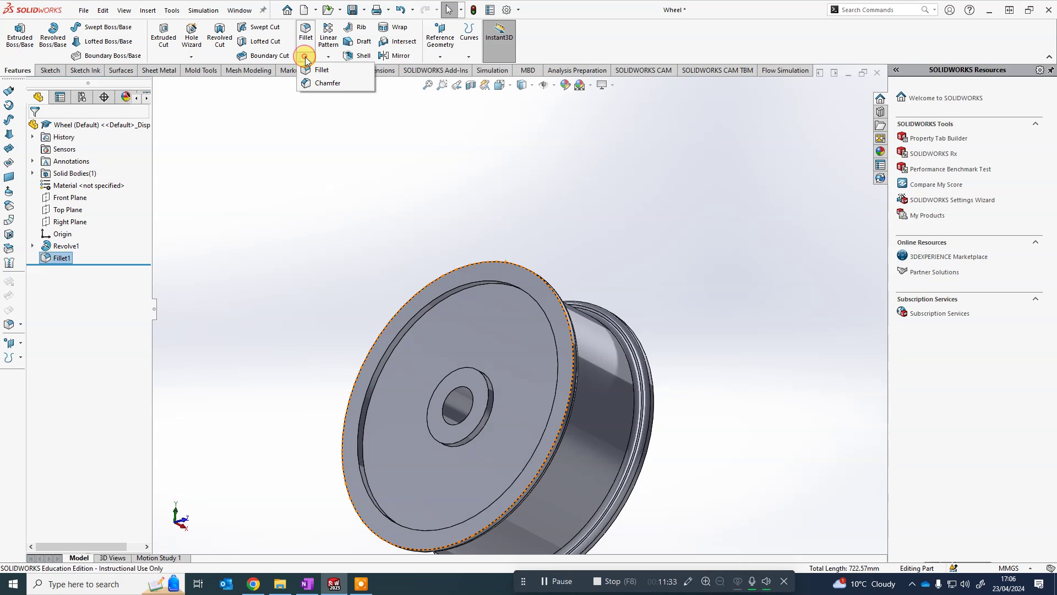
click(318, 85)
middle_drag(410, 376, 480, 298)
scroll(478, 301, down, 3)
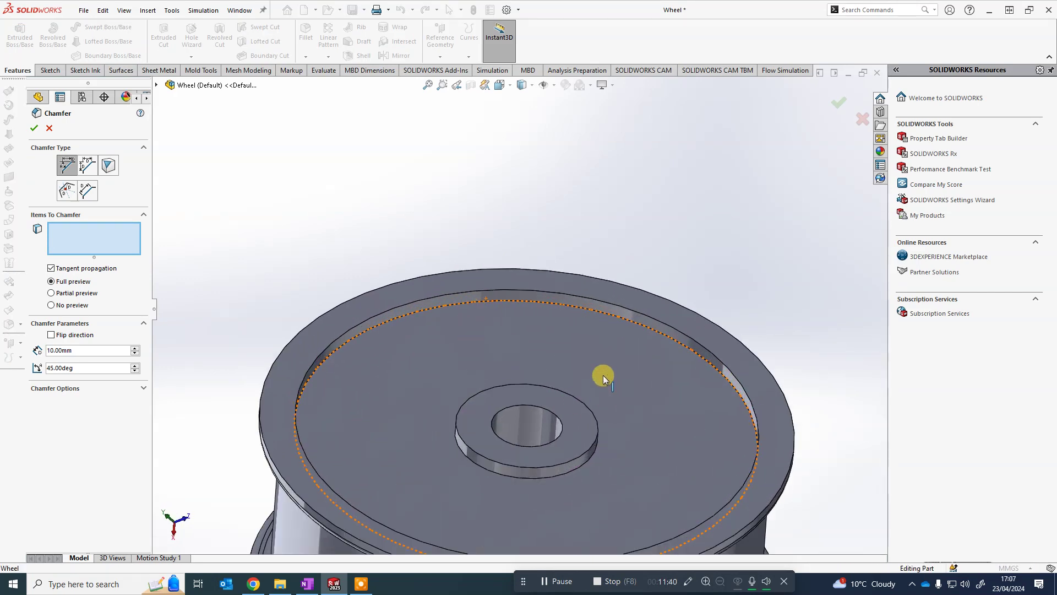
click(422, 311)
Set the chamfer distance to 1 mm, keep the 45-degree angle, and apply it to the recess edge
middle_drag(378, 349, 418, 319)
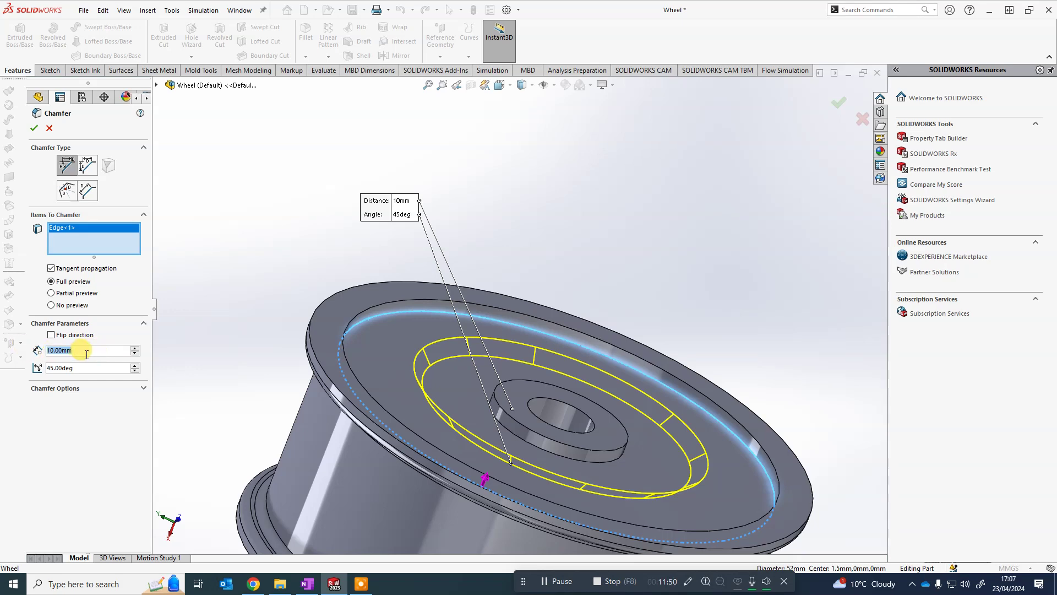
text(1)
key(Return)
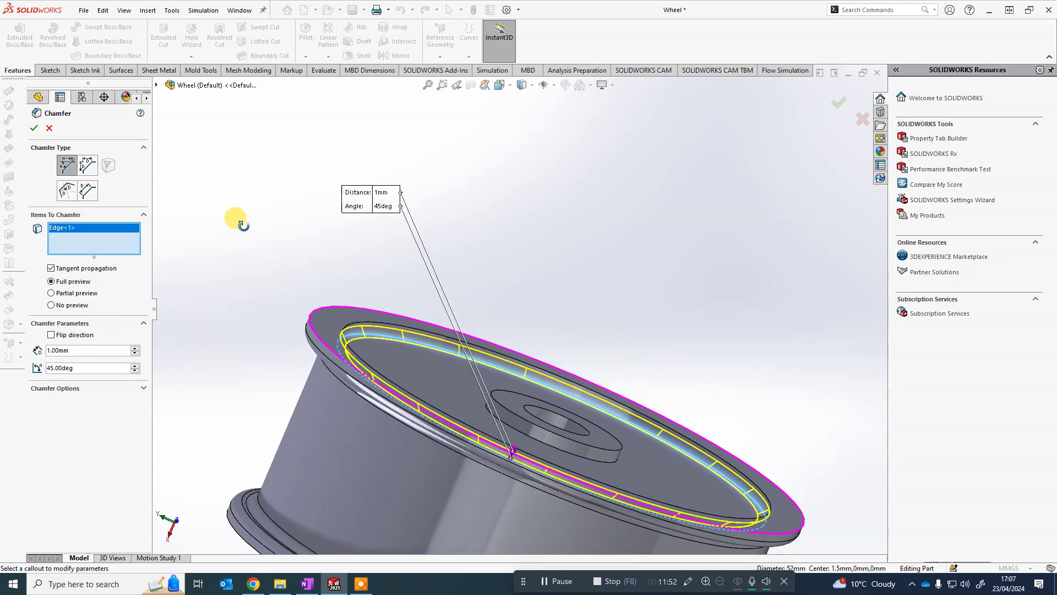
middle_drag(242, 226, 336, 310)
scroll(338, 314, down, 2)
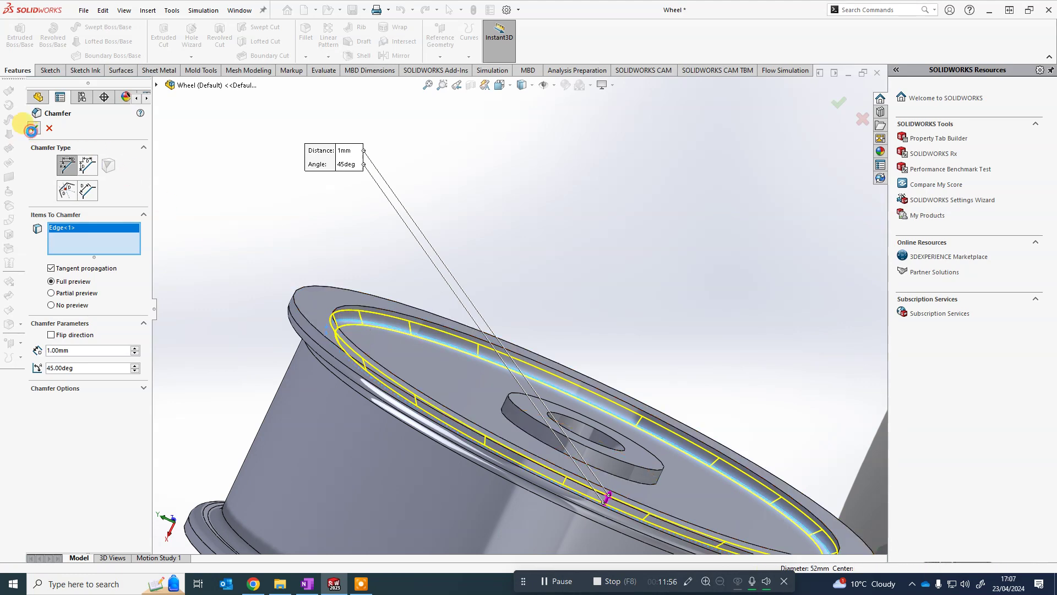
click(34, 128)
Examine the chamfered recess, the hub and the groove between the rims from several angles
scroll(530, 259, up, 2)
middle_drag(735, 301, 560, 315)
scroll(643, 368, up, 3)
scroll(408, 359, down, 3)
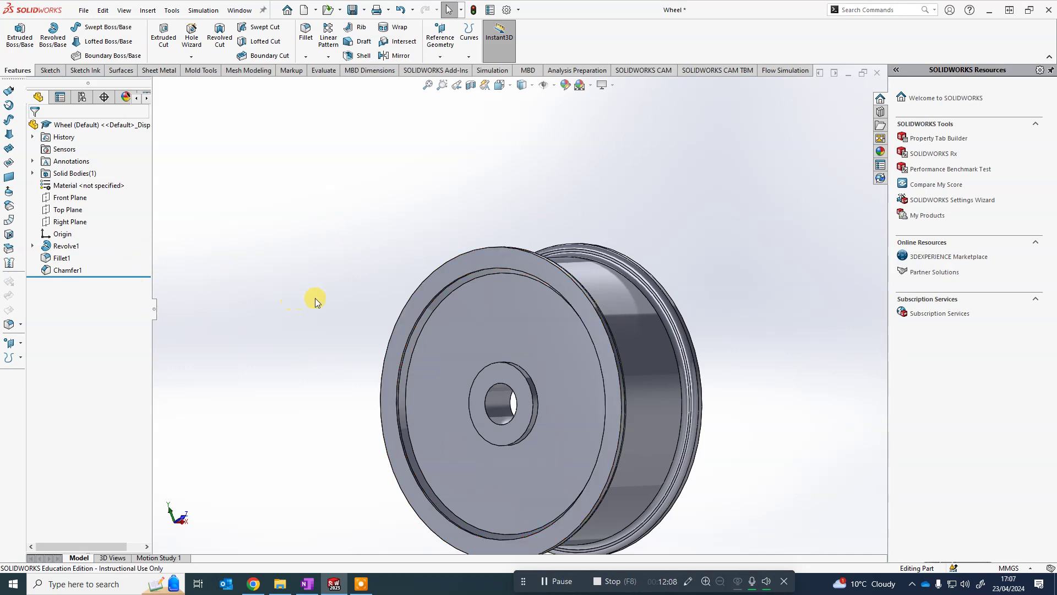
middle_drag(378, 295, 406, 167)
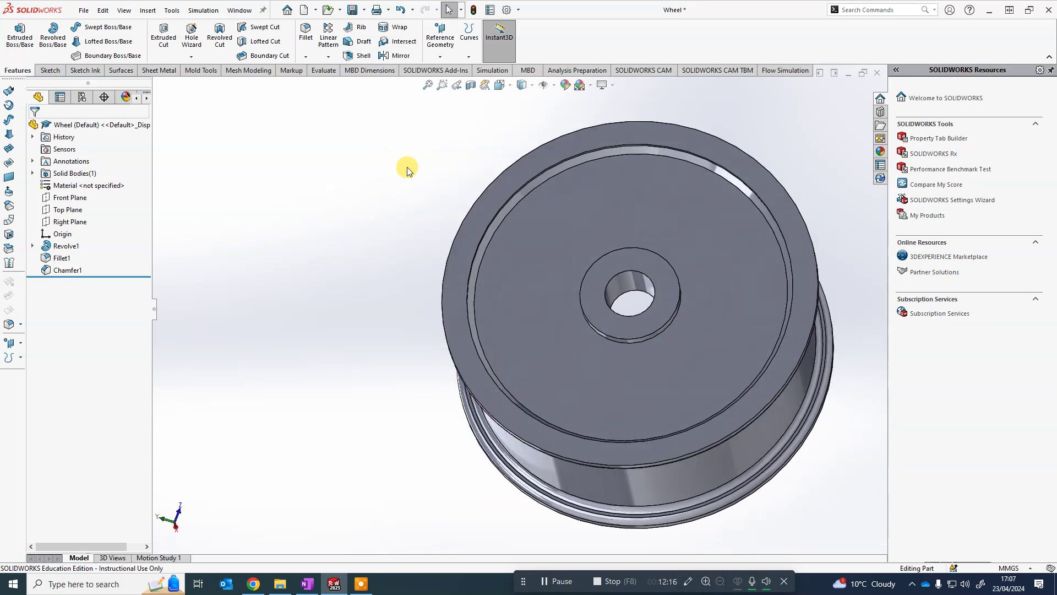
scroll(578, 217, up, 3)
scroll(681, 251, down, 3)
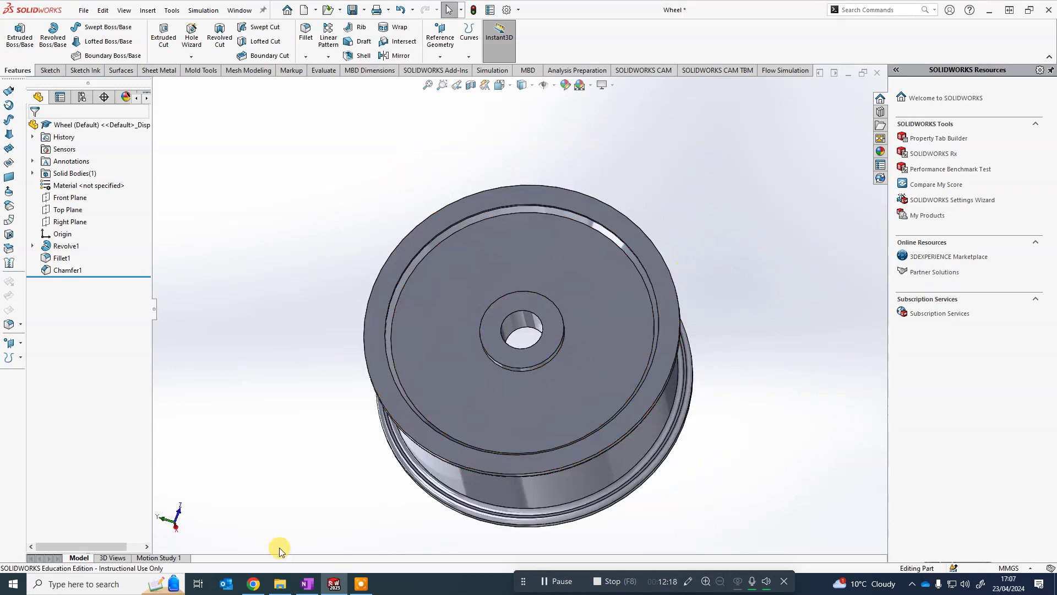
Switch to Chrome to look at the alloy wheel image results as spoke references, and return to SOLIDWORKS
click(254, 585)
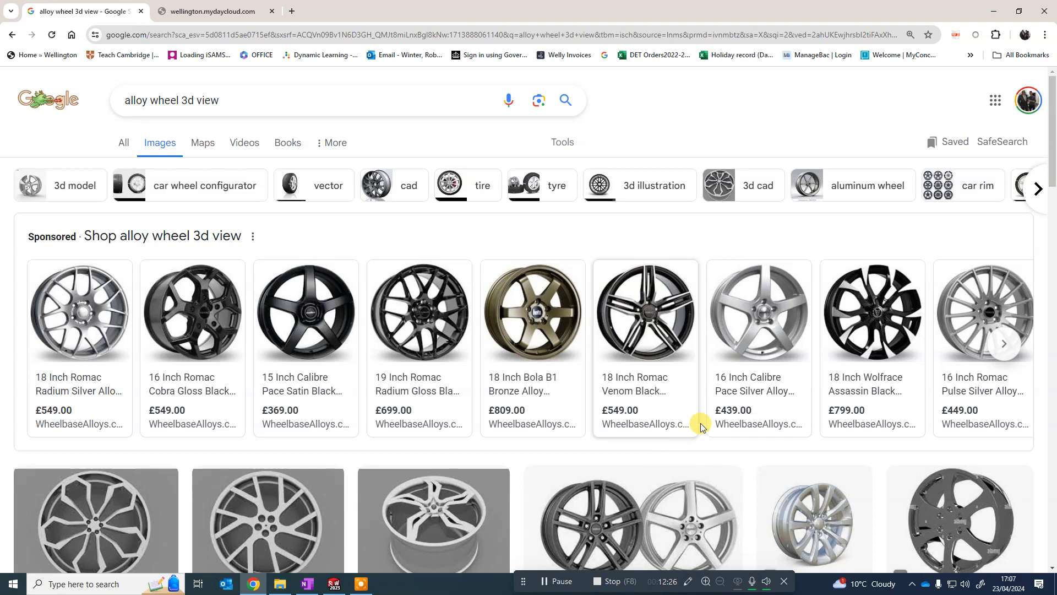
mouse_move(728, 280)
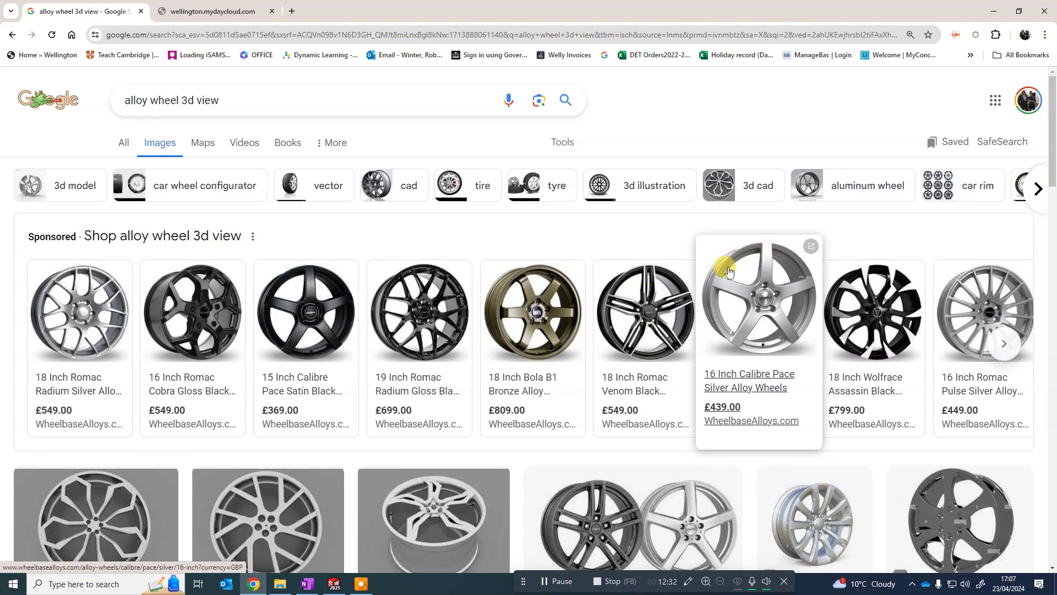
click(334, 585)
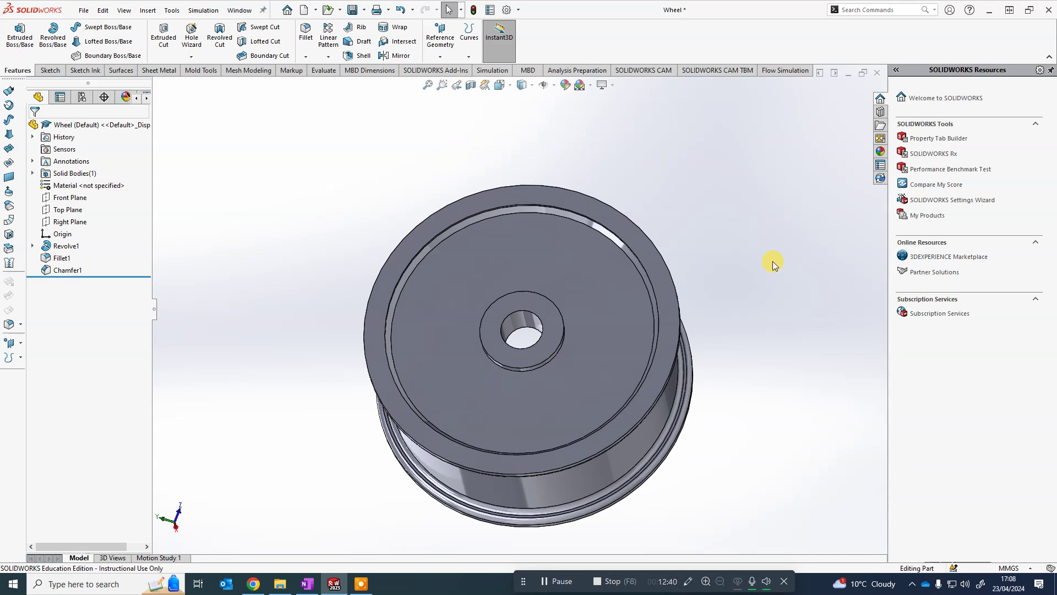
Open a sketch on the flat recess floor and draw a vertical centerline about 28.3 mm long upward from the origin
right_click(516, 255)
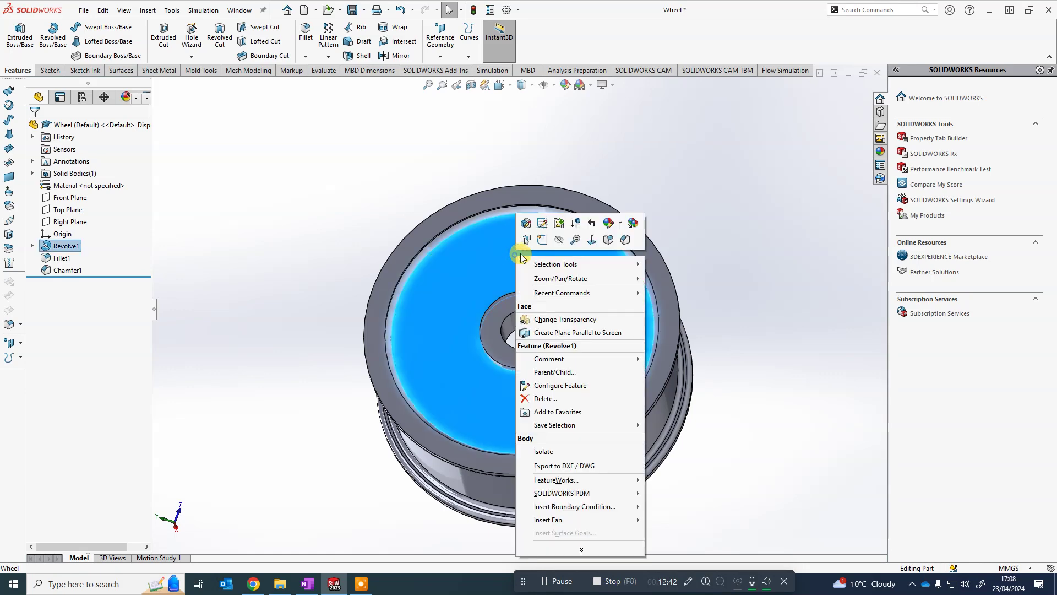
click(546, 239)
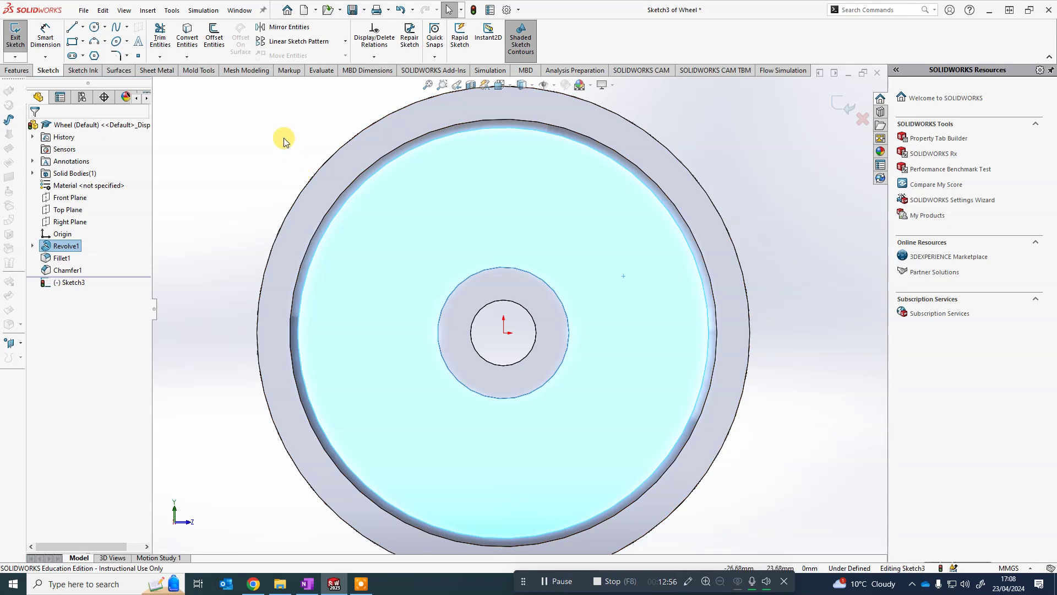
click(83, 27)
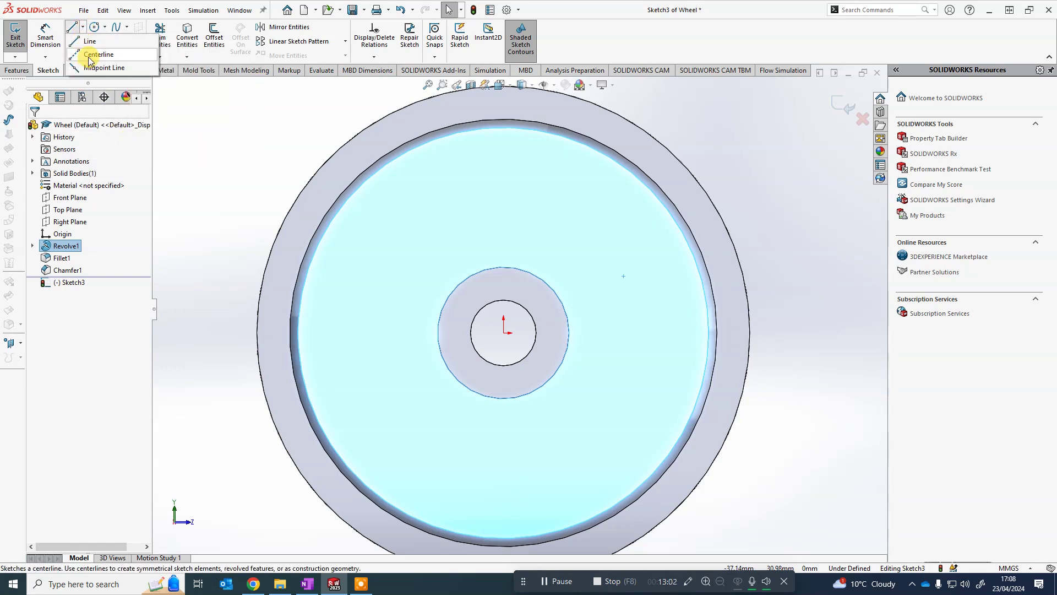
click(88, 55)
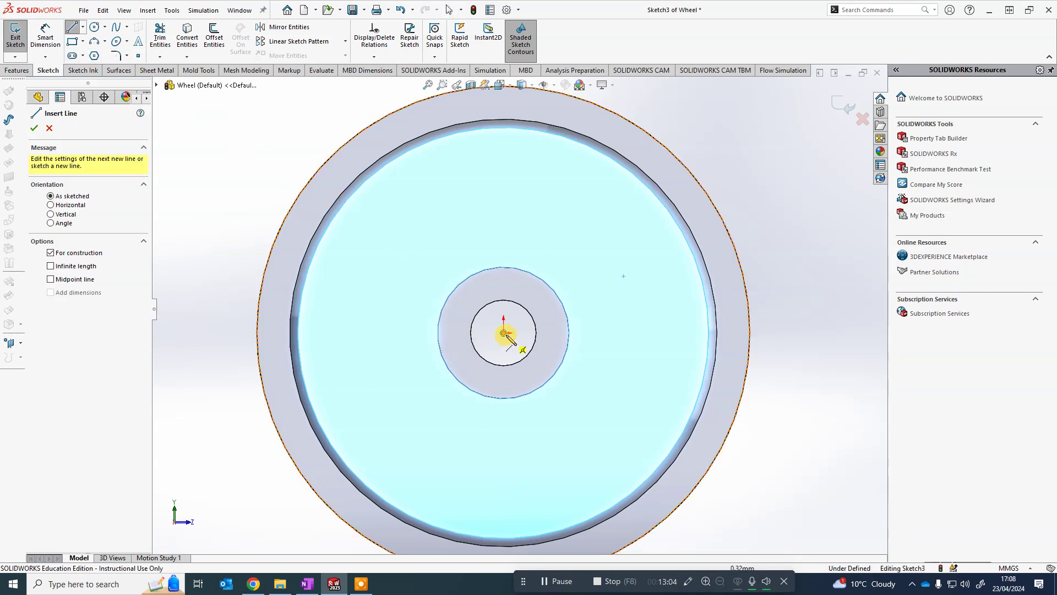
click(503, 332)
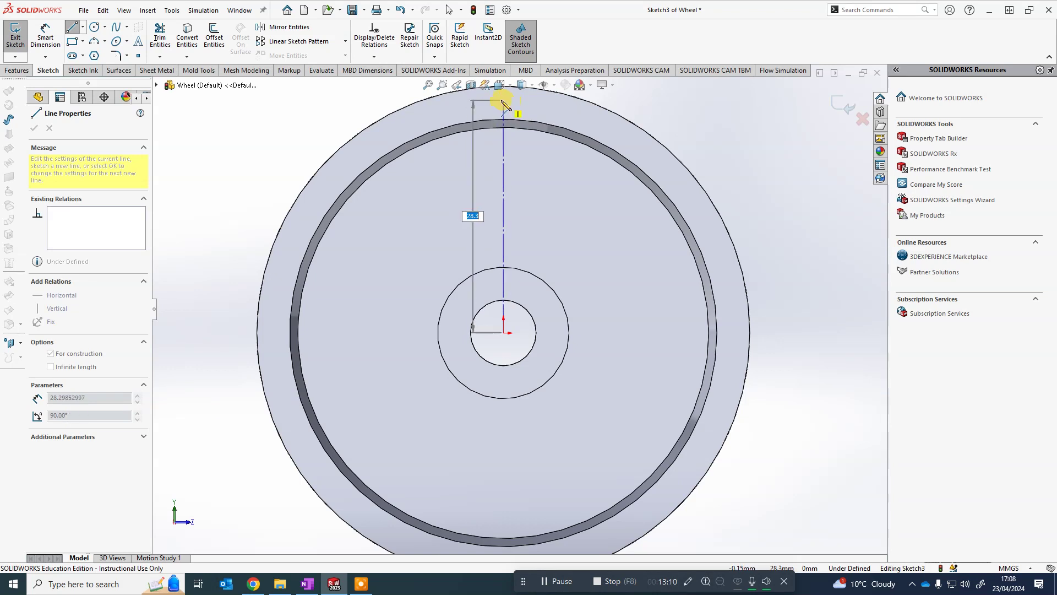
click(503, 101)
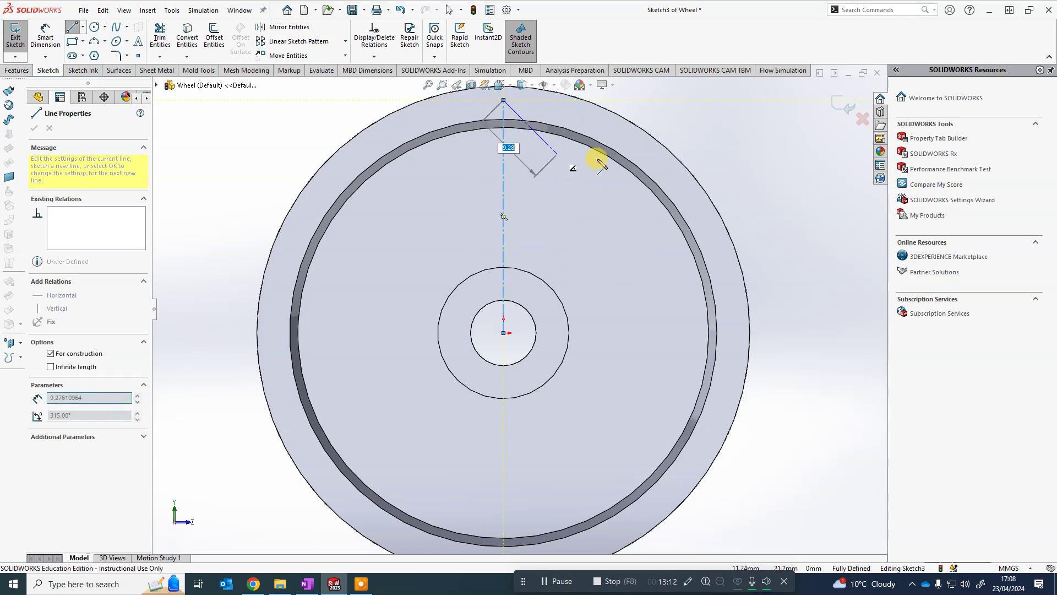
key(z)
key(Escape)
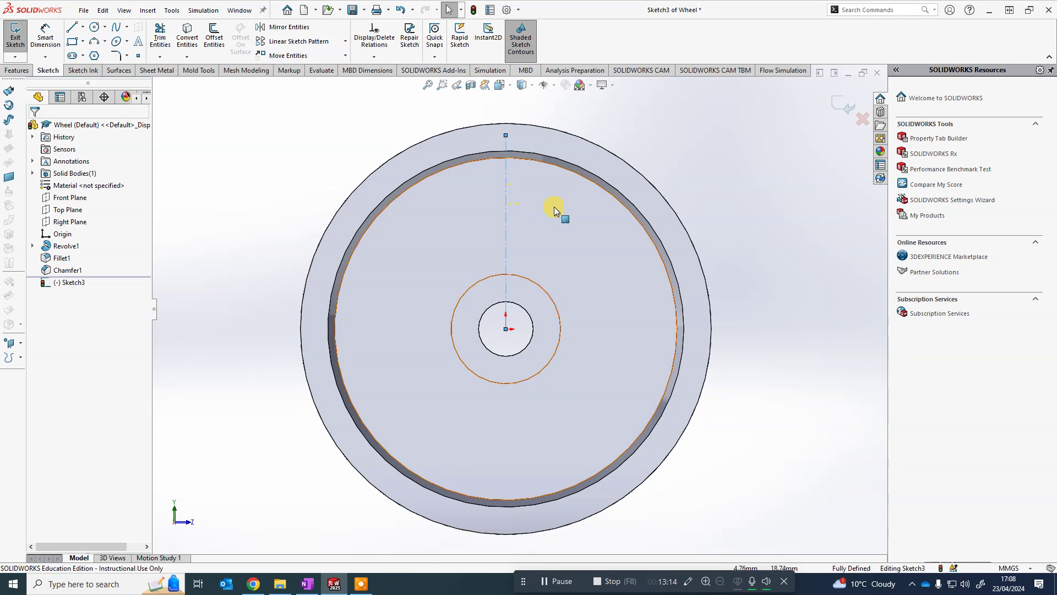
Draw two circles centred on the origin, one matching the hub's outer edge and one of 25 mm radius on the recess floor's outer edge
scroll(548, 186, down, 2)
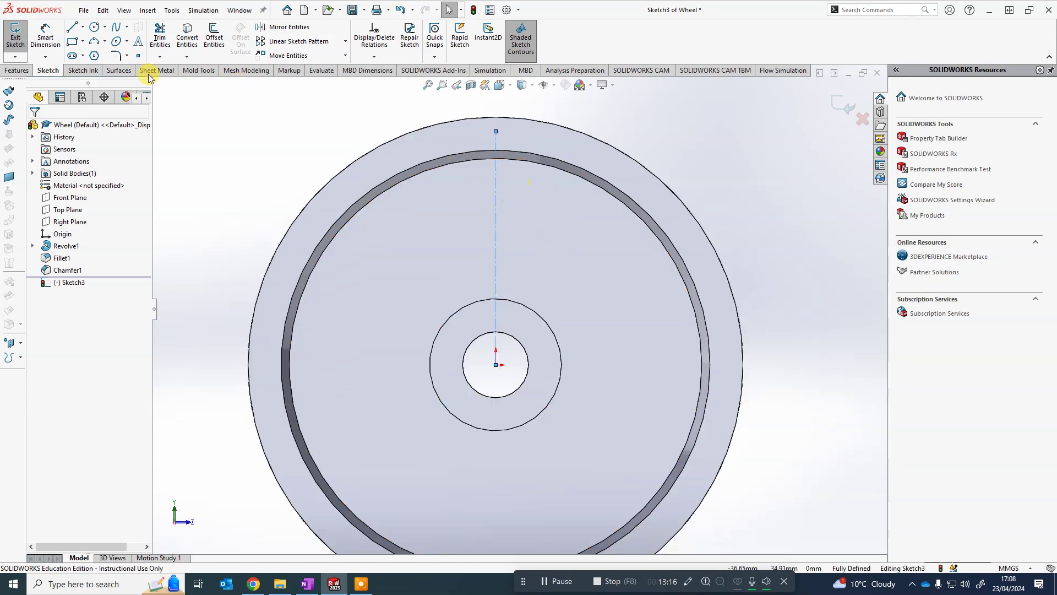
click(95, 27)
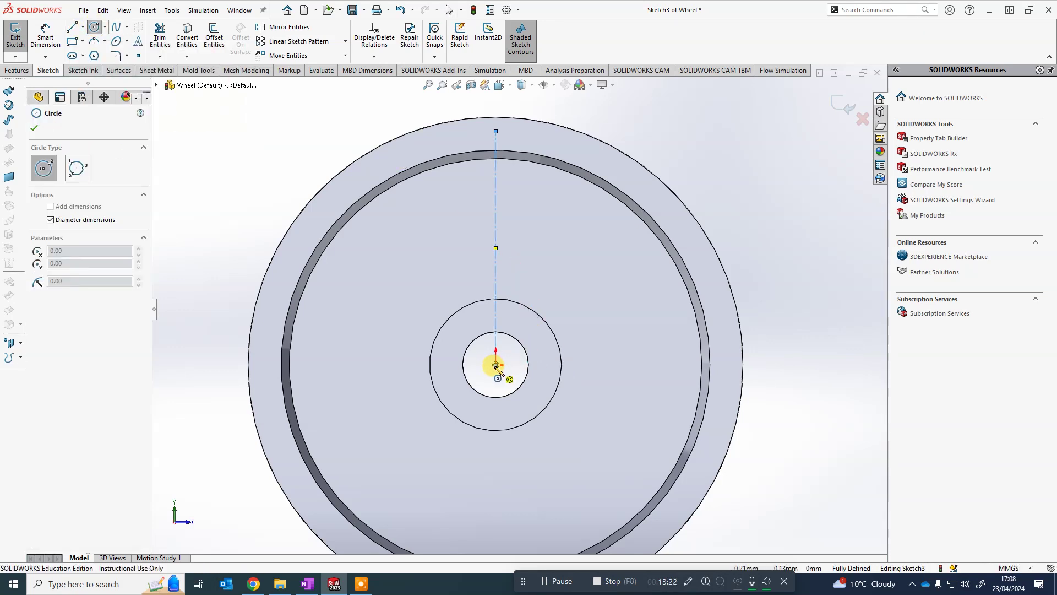
mouse_move(496, 364)
mouse_down()
mouse_move(512, 300)
mouse_move(503, 288)
mouse_move(503, 300)
mouse_up()
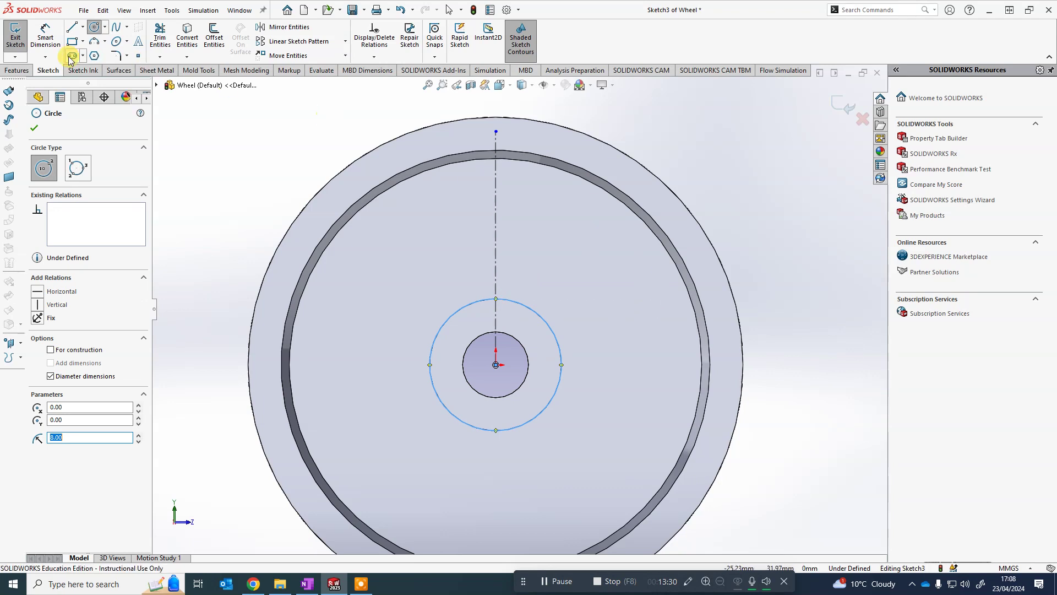
click(97, 30)
click(94, 29)
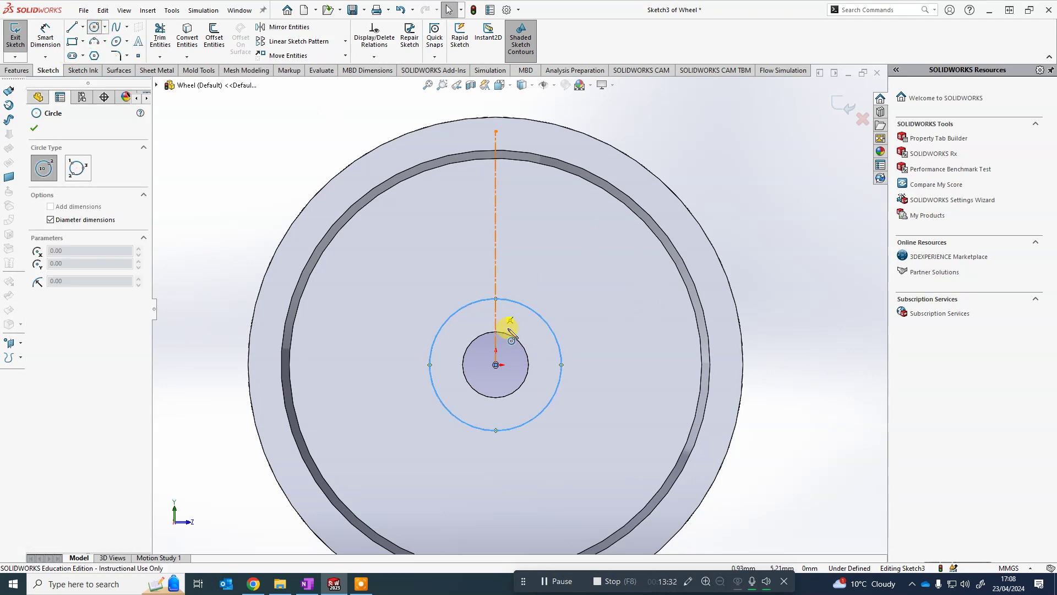
mouse_move(496, 365)
mouse_down()
mouse_move(518, 178)
mouse_move(500, 156)
mouse_move(504, 189)
mouse_move(503, 175)
mouse_up()
scroll(497, 160, down, 3)
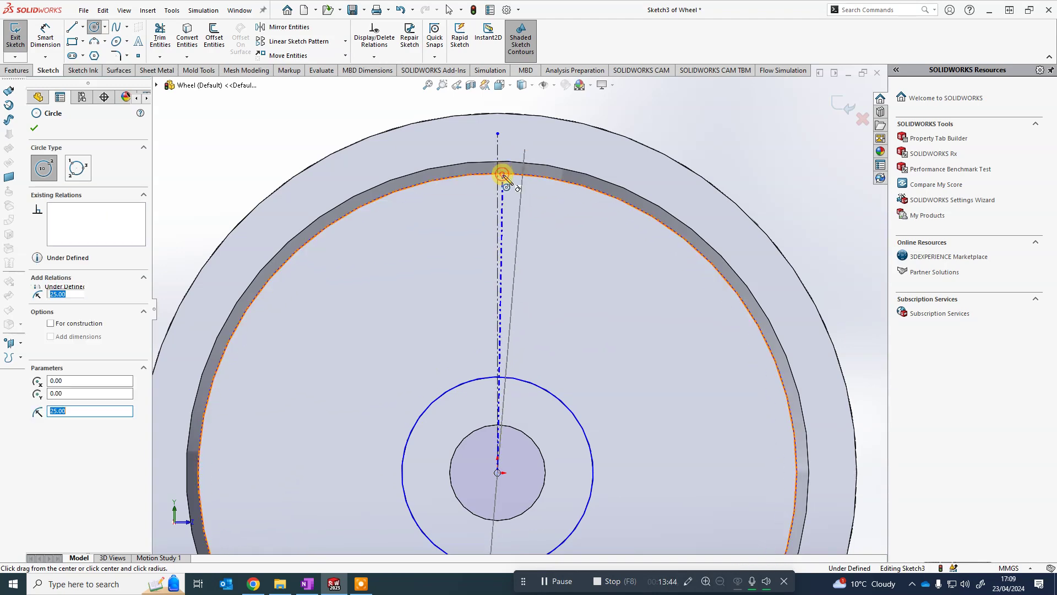
scroll(578, 253, up, 5)
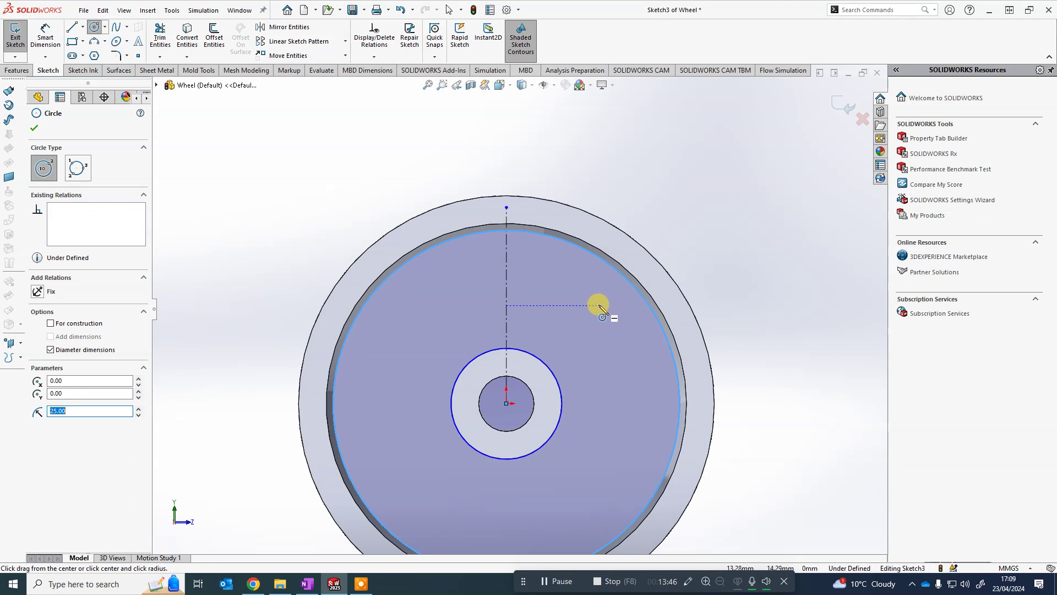
key(Escape)
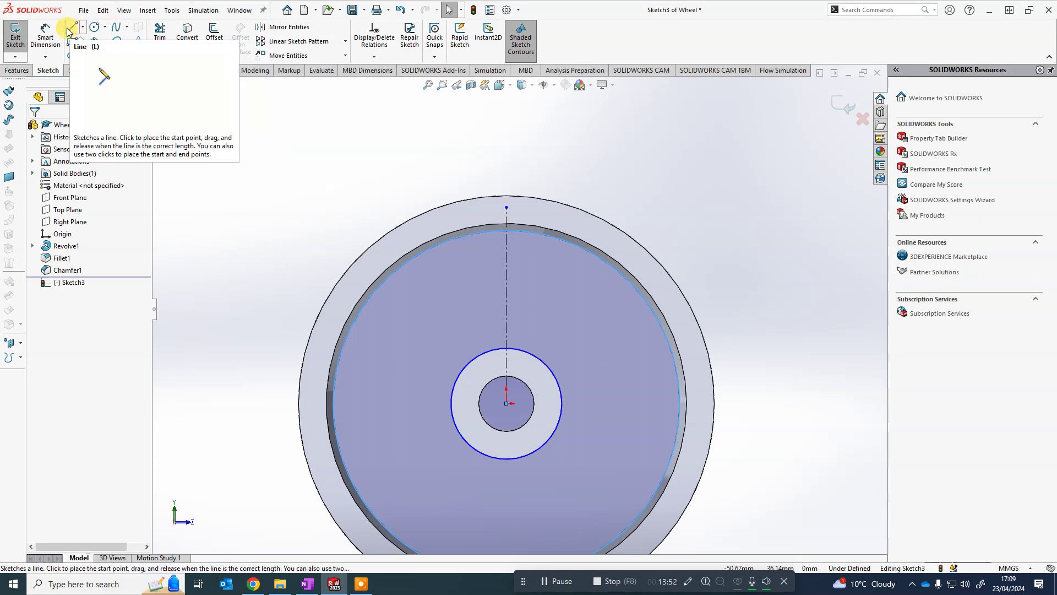
Draw a Bezier style spline curving from the hub circle's upper left out to the 25 mm radius circle, left of the centerline
click(127, 27)
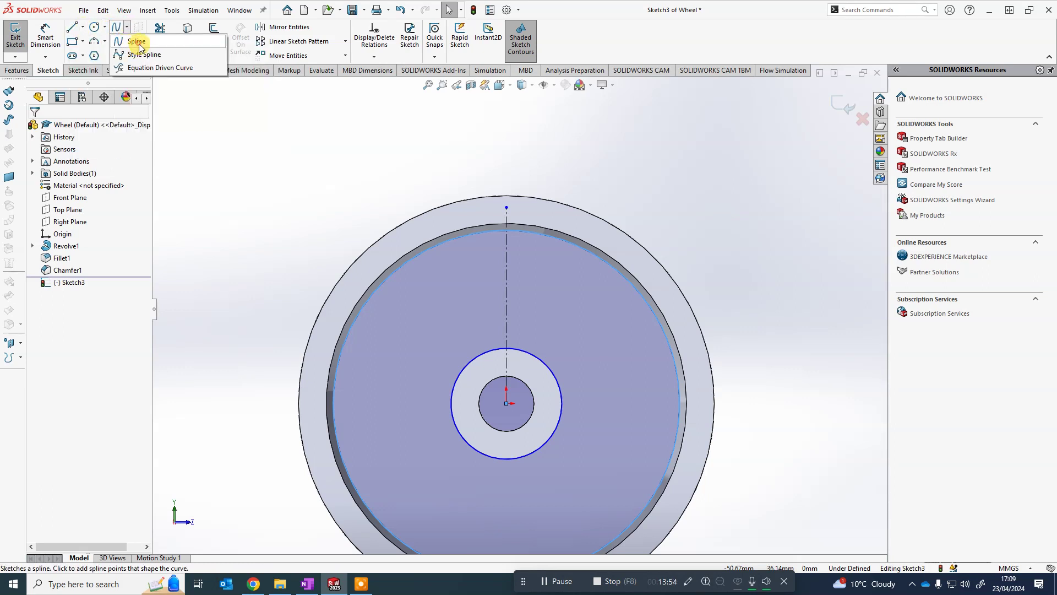
click(139, 46)
click(127, 30)
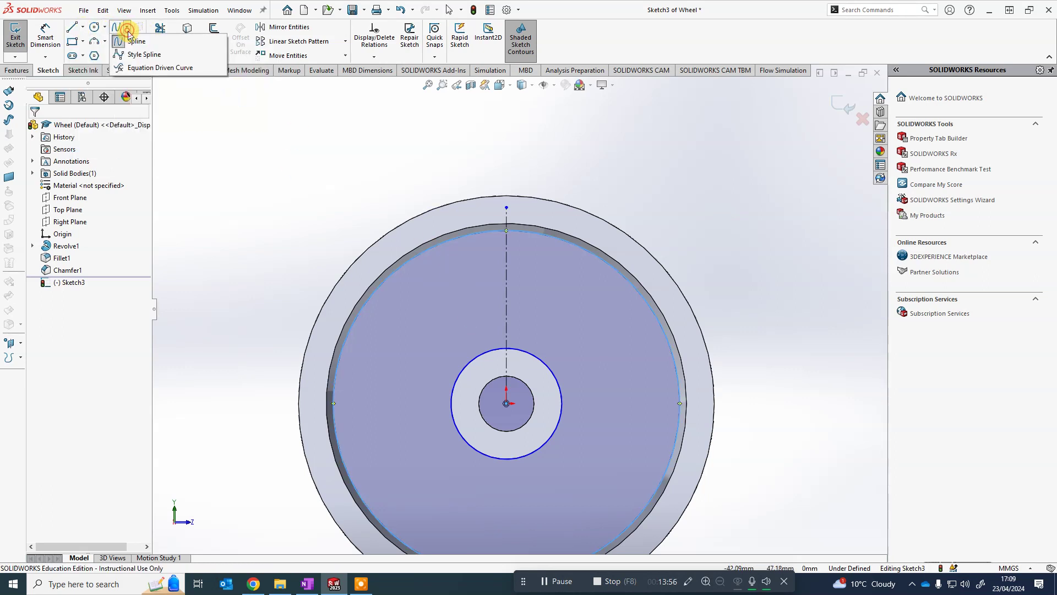
click(142, 54)
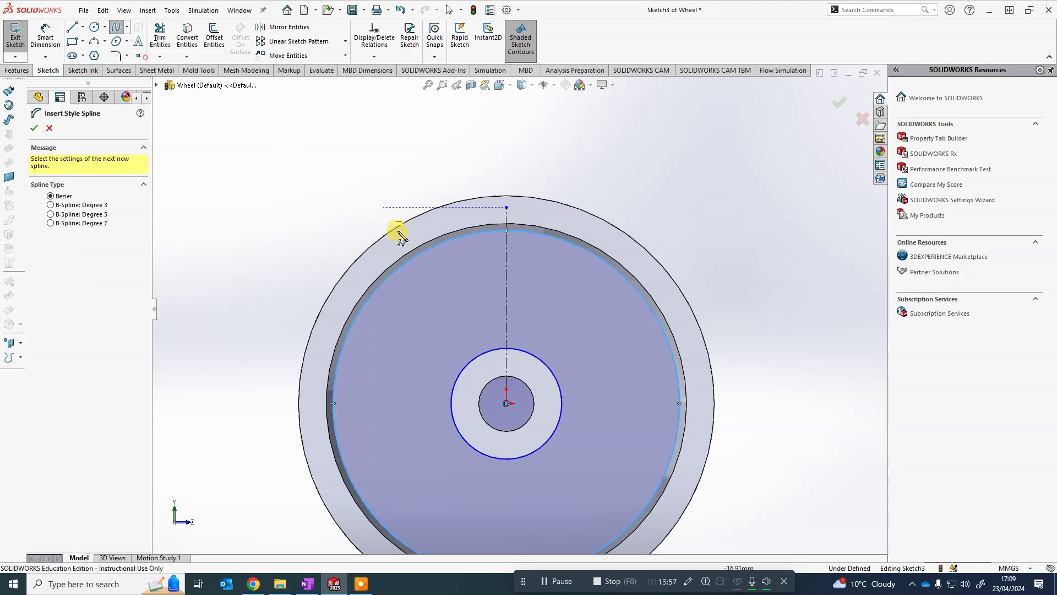
click(475, 358)
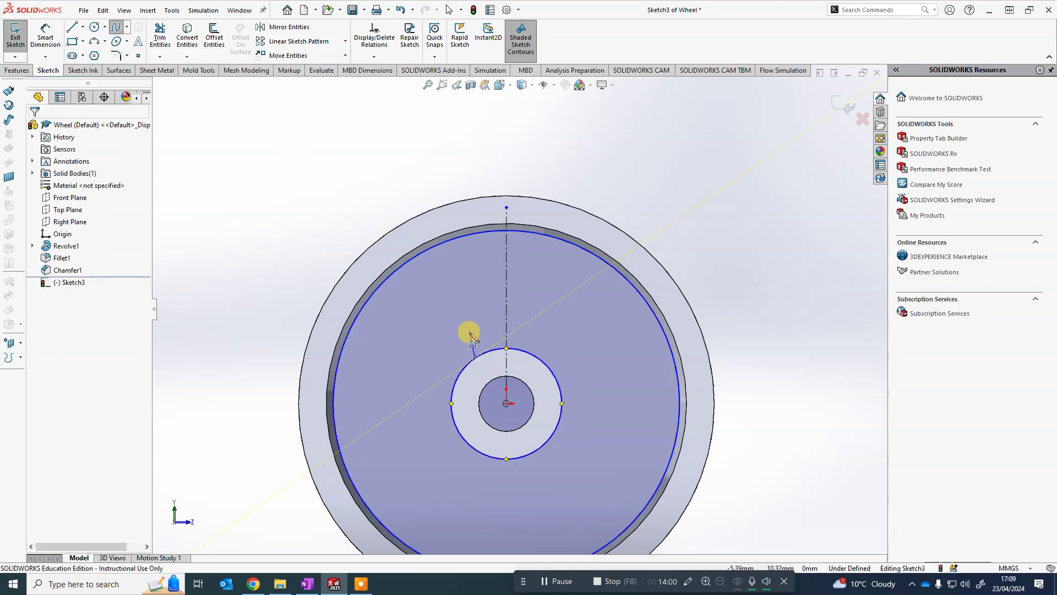
click(454, 289)
click(437, 272)
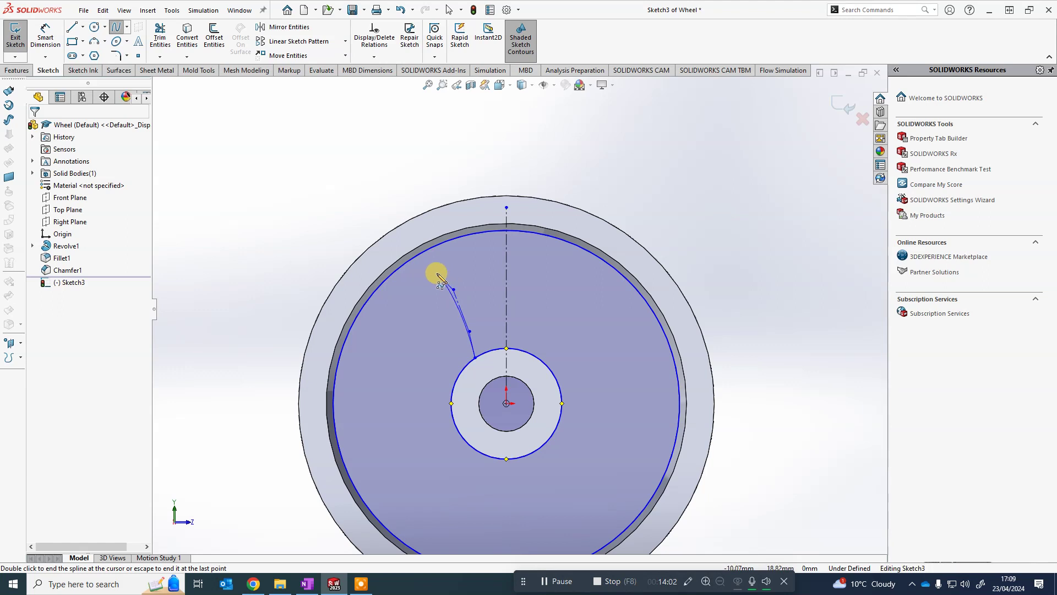
click(412, 259)
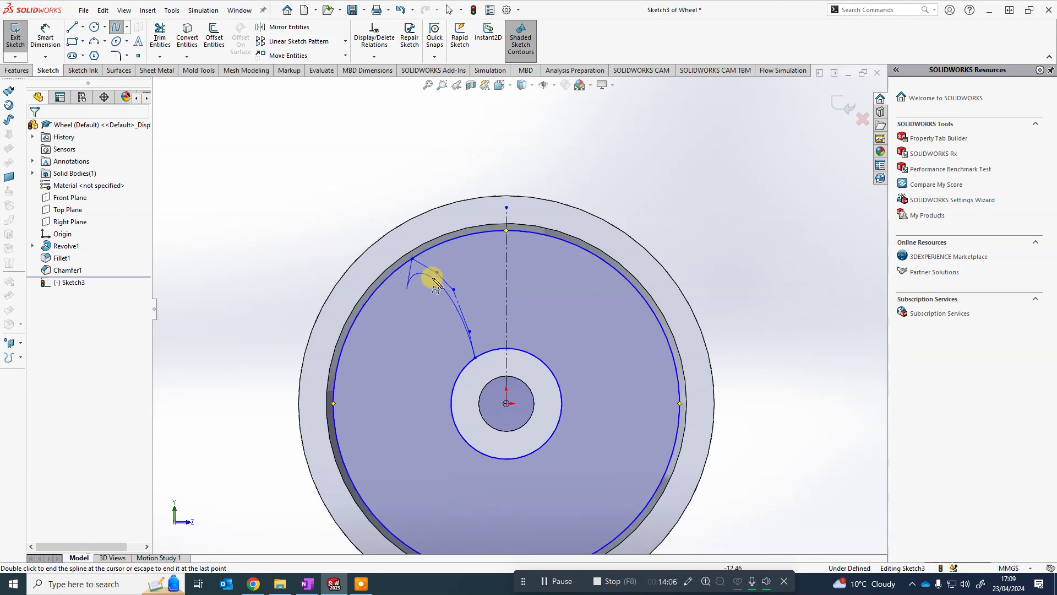
key(Escape)
key(Escape)
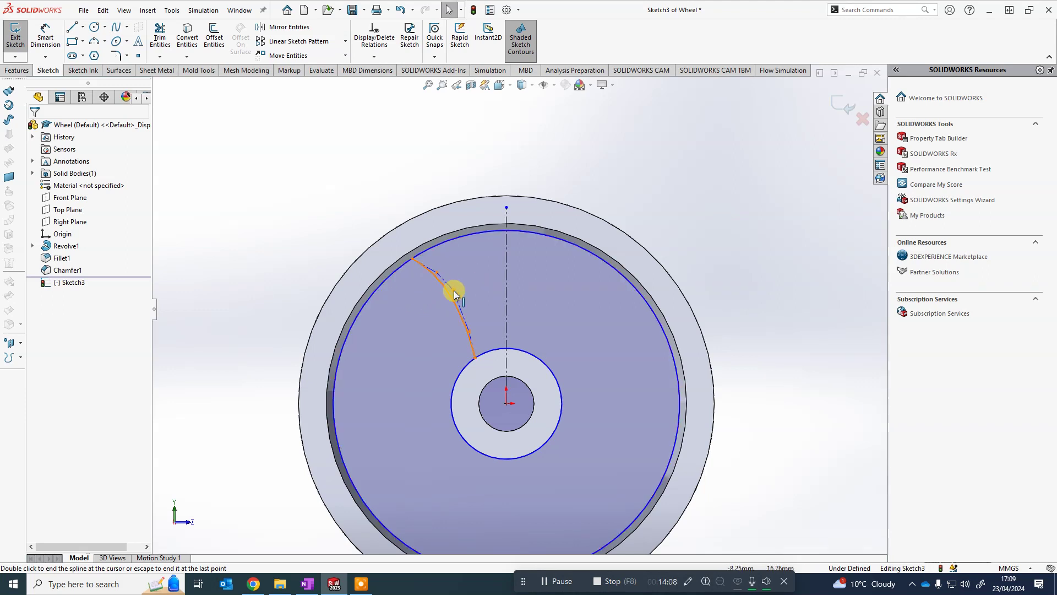
Reshape the spline by moving its control vertices near the outer end toward the centerline, one to about X -6.75, Y 17.22
scroll(461, 302, down, 3)
drag(426, 262, 460, 275)
scroll(506, 263, up, 3)
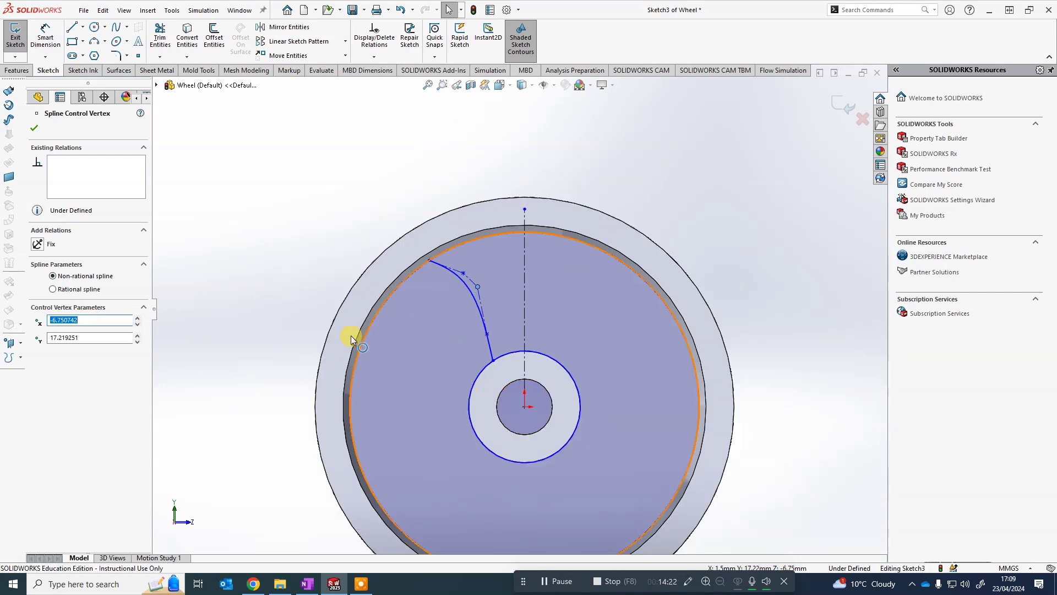
Trim the 25 mm radius circle and the hub circle down to the arcs between the spline and the vertical centerline
click(158, 36)
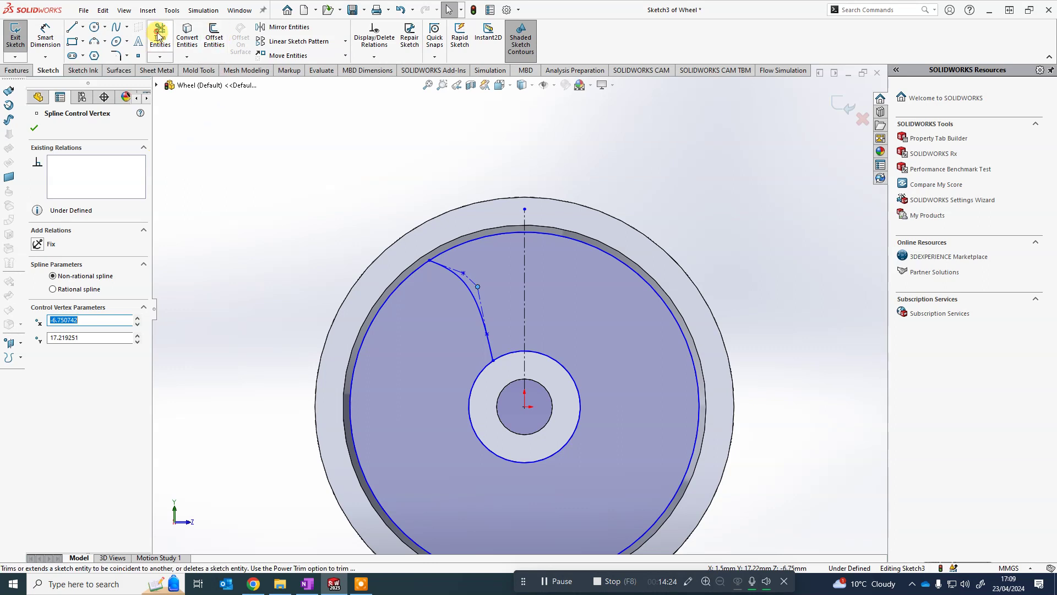
mouse_move(367, 149)
mouse_down()
mouse_move(320, 223)
mouse_move(419, 151)
mouse_move(344, 241)
mouse_up()
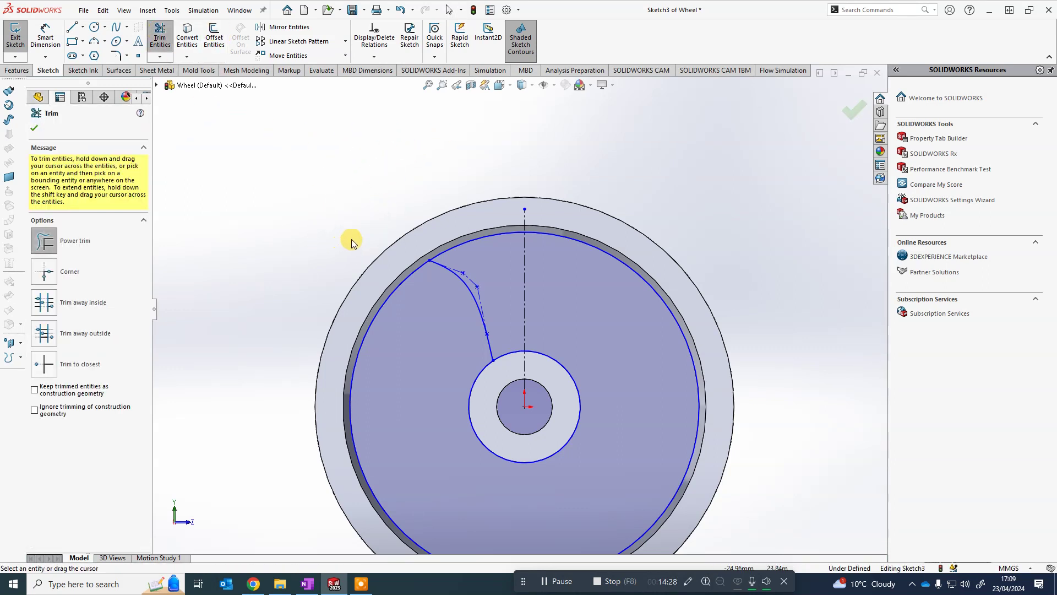
drag(387, 273, 421, 304)
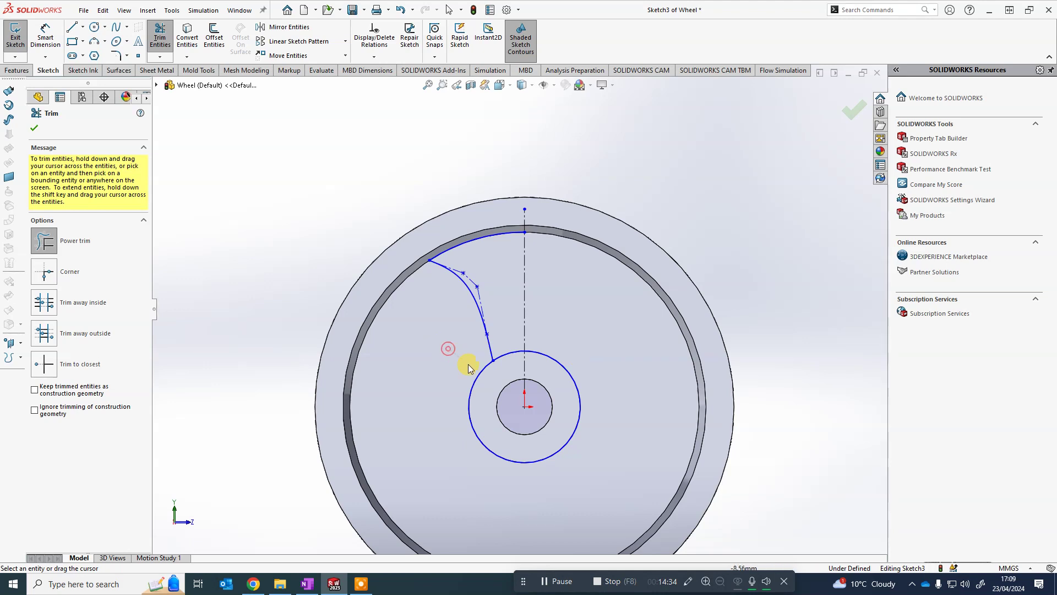
drag(469, 368, 486, 383)
scroll(559, 318, down, 1)
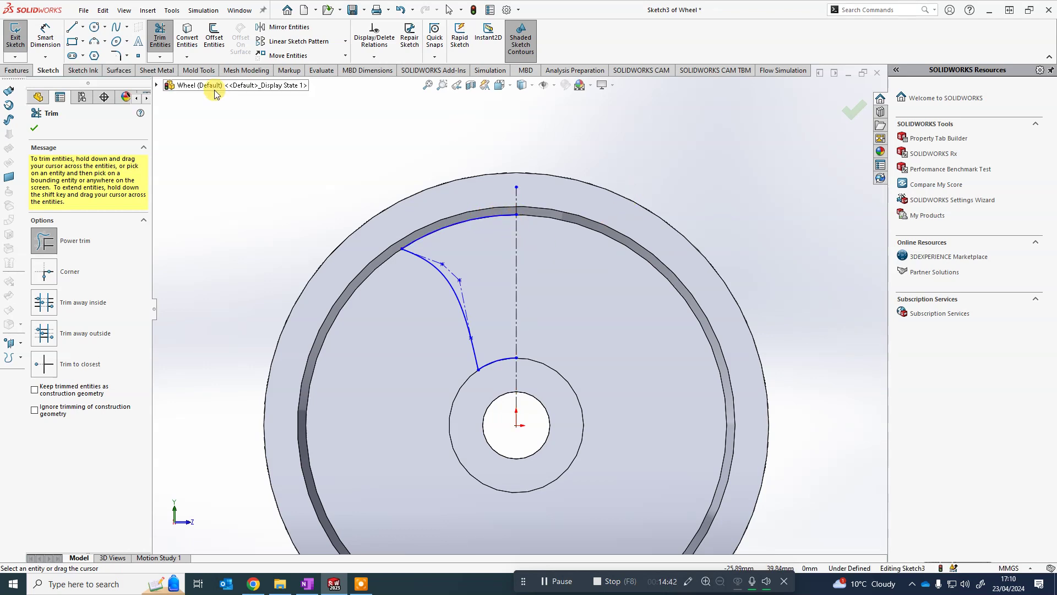
Mirror the outer arc, the style spline and the hub arc about the vertical centerline to close the spoke opening profile
click(297, 27)
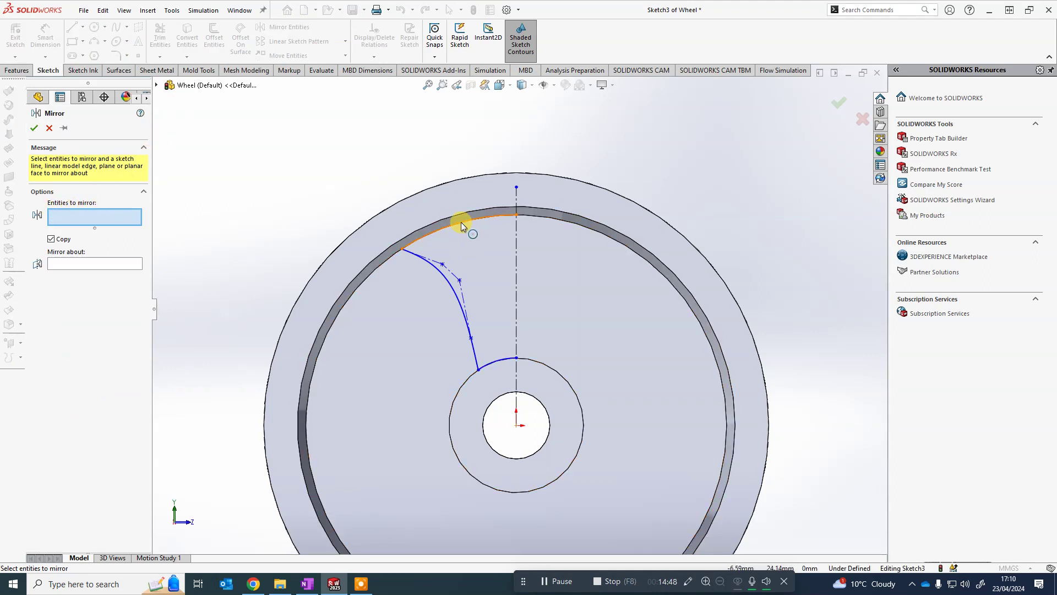
click(461, 222)
click(447, 277)
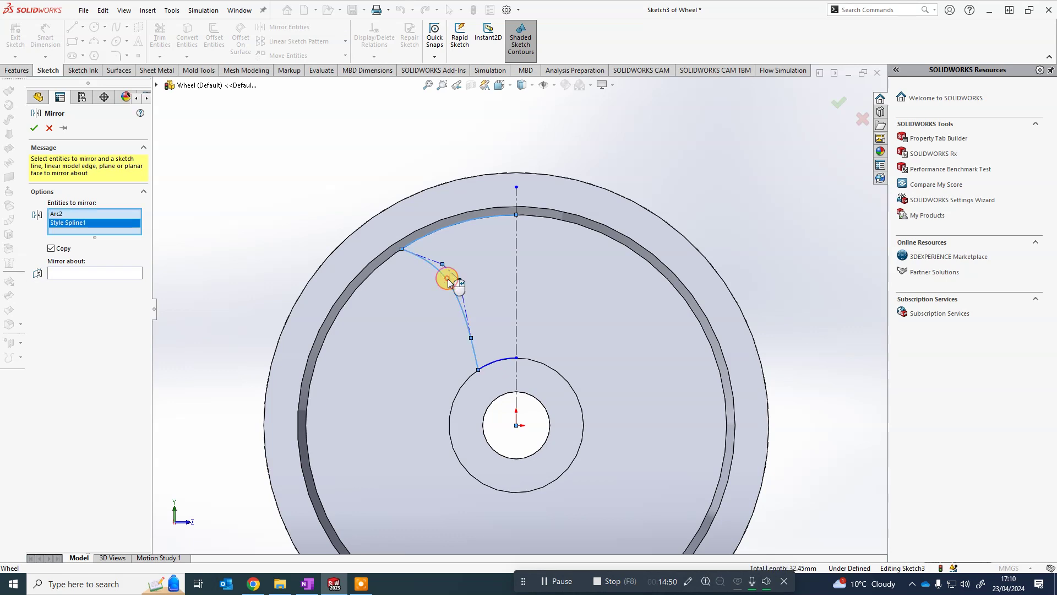
click(493, 362)
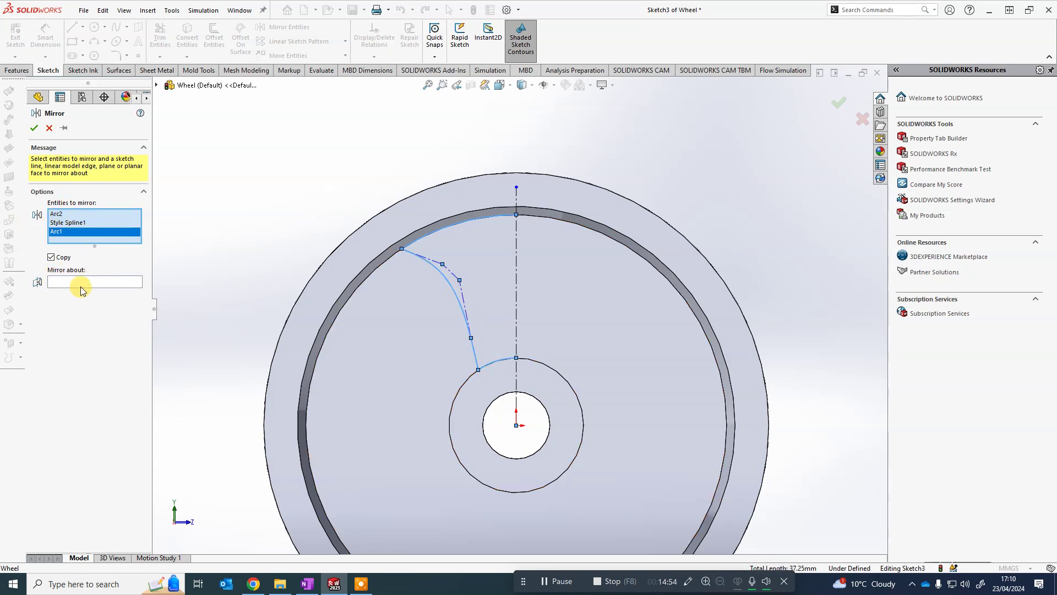
click(61, 281)
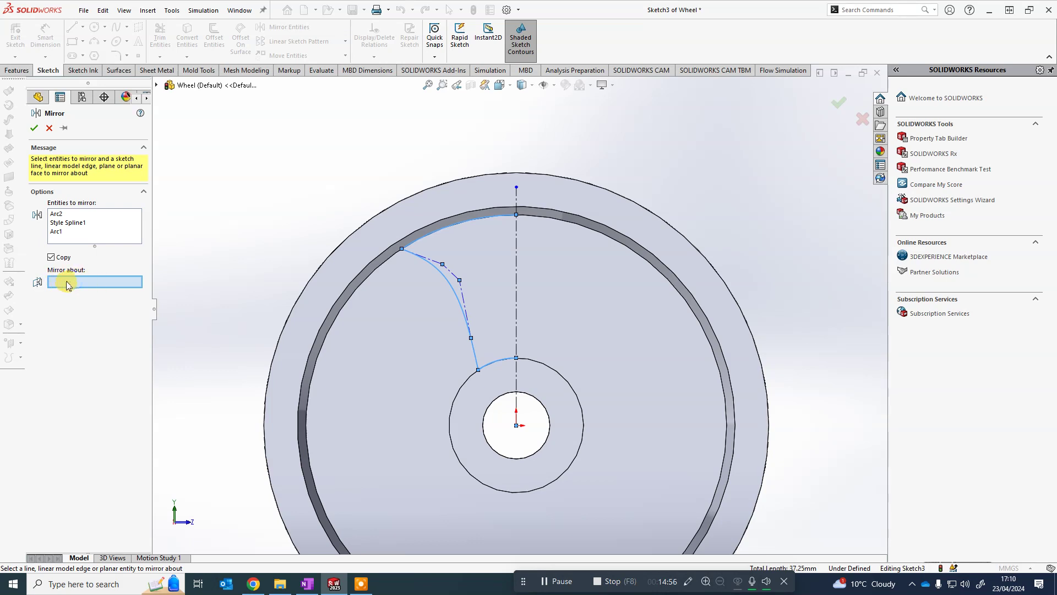
click(517, 237)
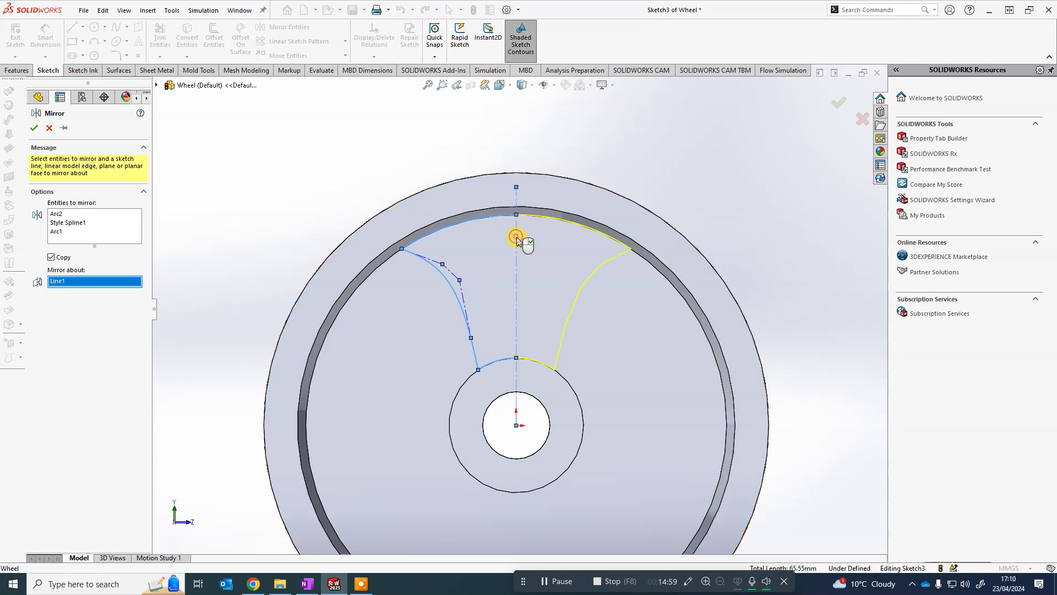
click(34, 130)
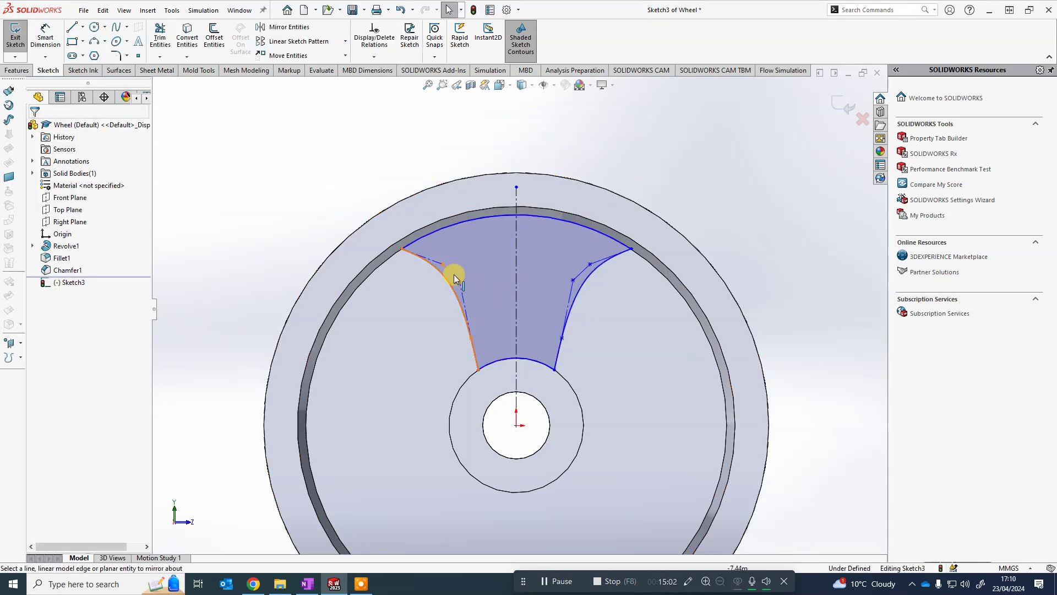
Soften the curve of the spoke opening by moving the original spline's middle control vertex to about X -7.31, Y 16.03
mouse_move(460, 280)
mouse_down()
mouse_move(493, 272)
mouse_move(505, 236)
mouse_move(489, 224)
mouse_move(370, 322)
mouse_move(337, 415)
mouse_move(434, 276)
mouse_move(502, 259)
mouse_move(454, 289)
mouse_up()
key(z)
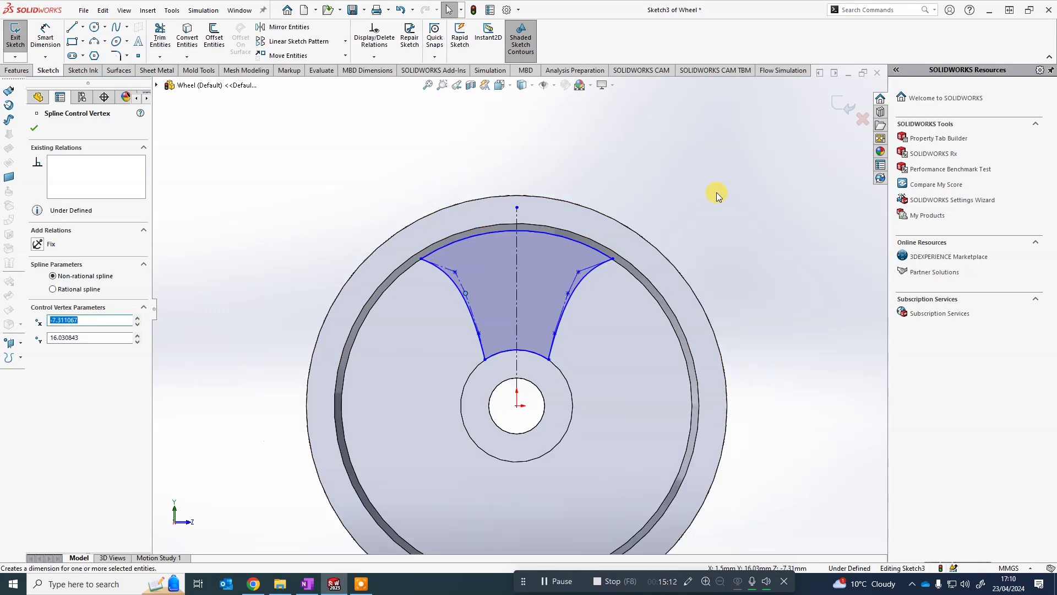
Start an Extruded Cut from the spoke opening sketch with the end condition Through All
key(ctrl+7)
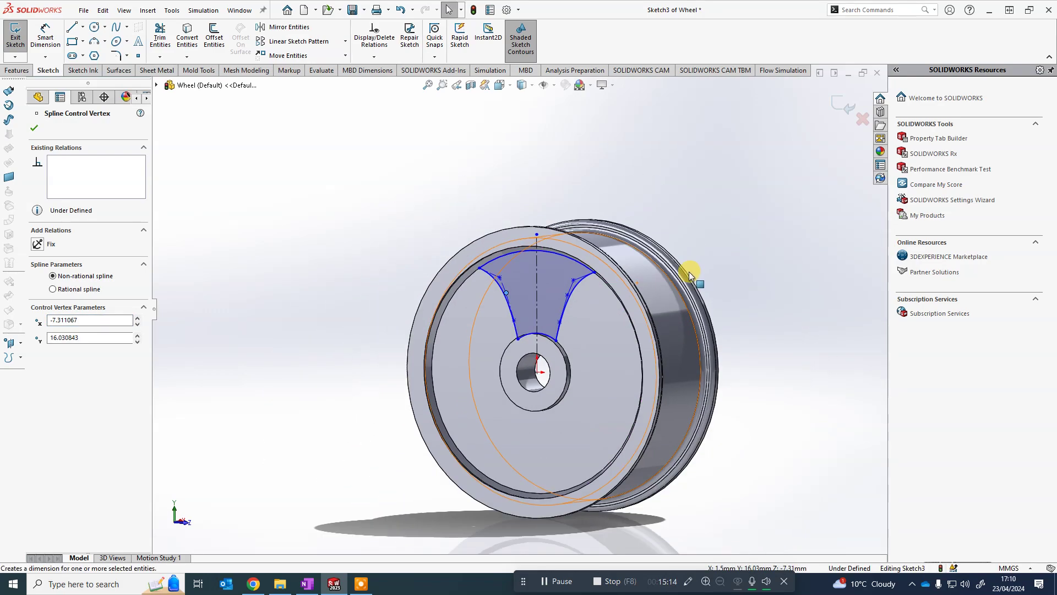
mouse_move(381, 262)
middle_down()
mouse_move(394, 229)
mouse_move(287, 220)
middle_up()
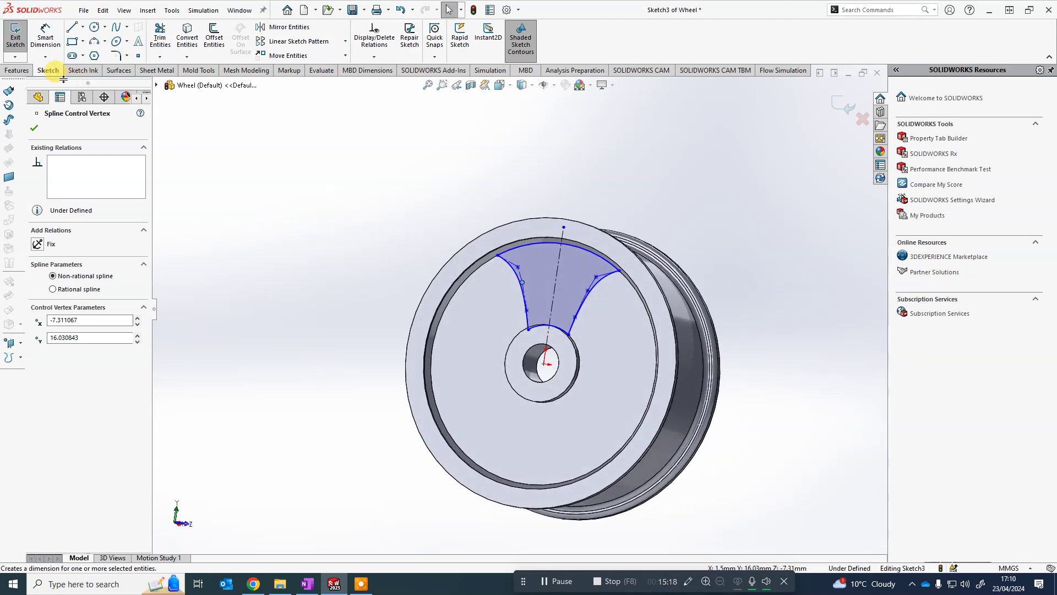
click(17, 72)
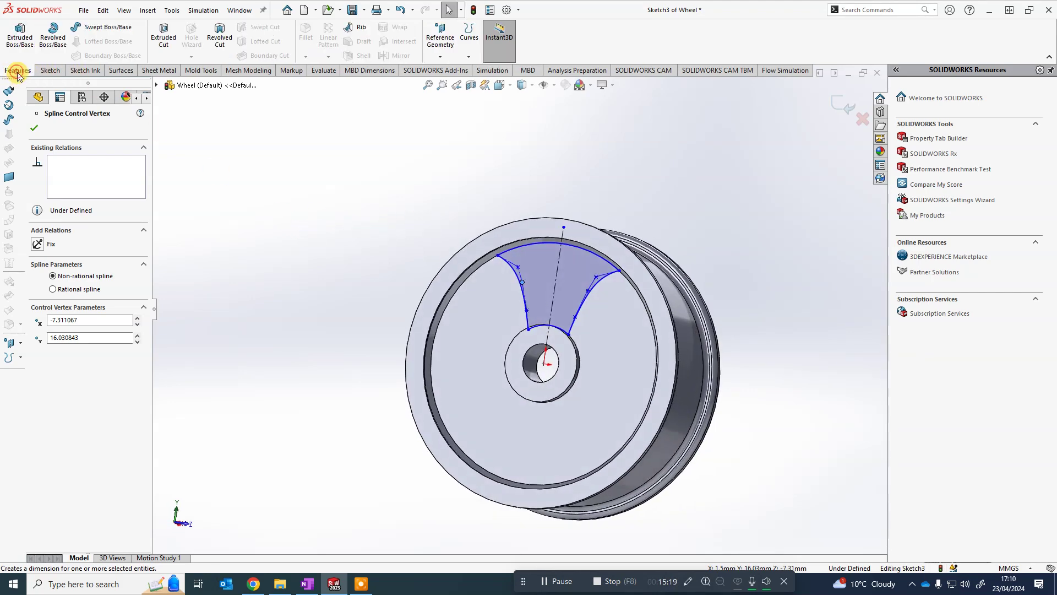
click(173, 55)
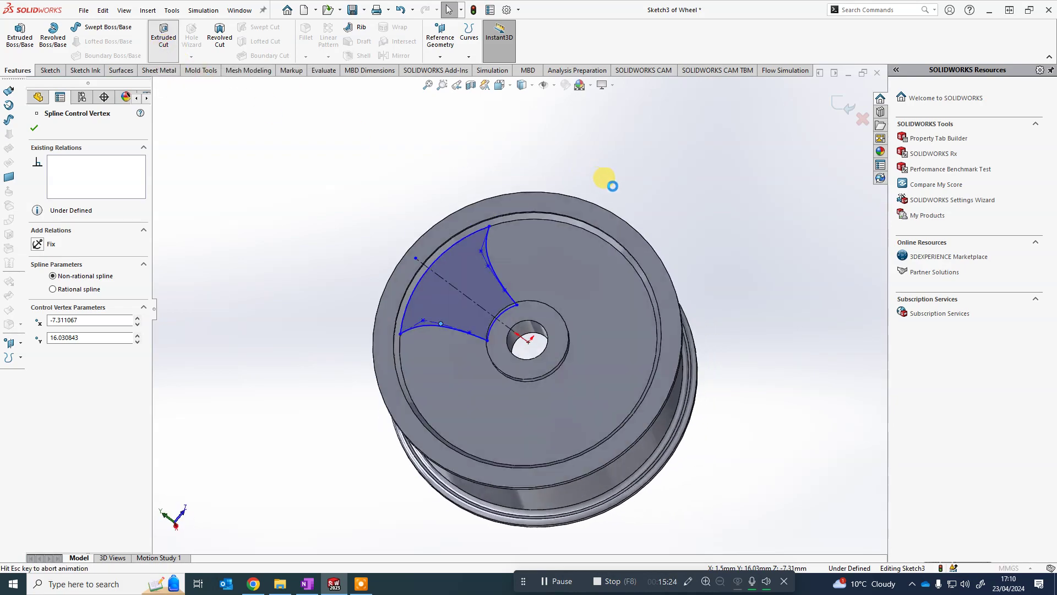
middle_drag(680, 175, 451, 237)
scroll(526, 302, down, 6)
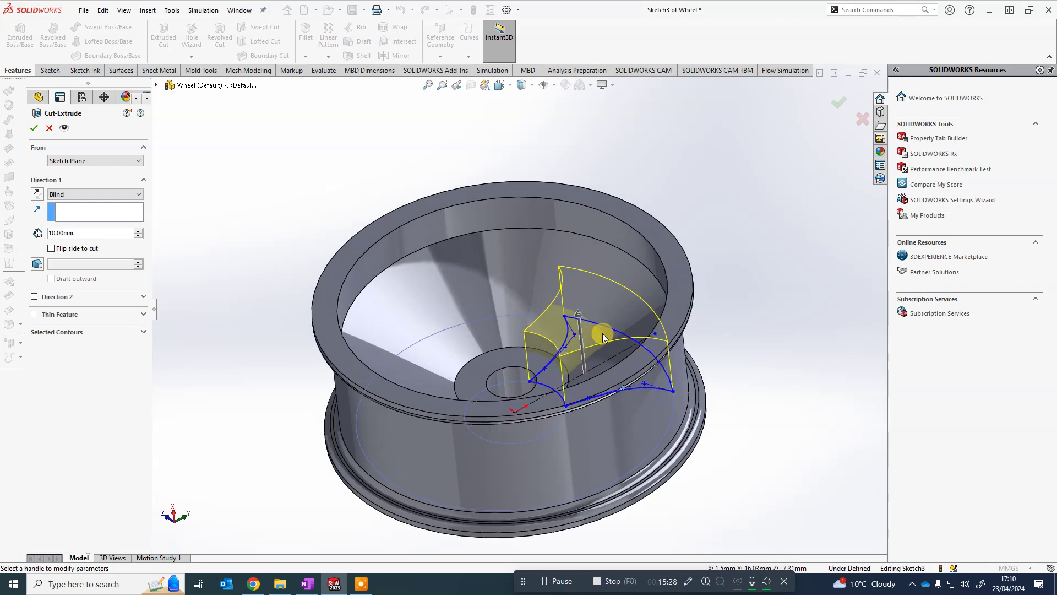
scroll(528, 306, up, 8)
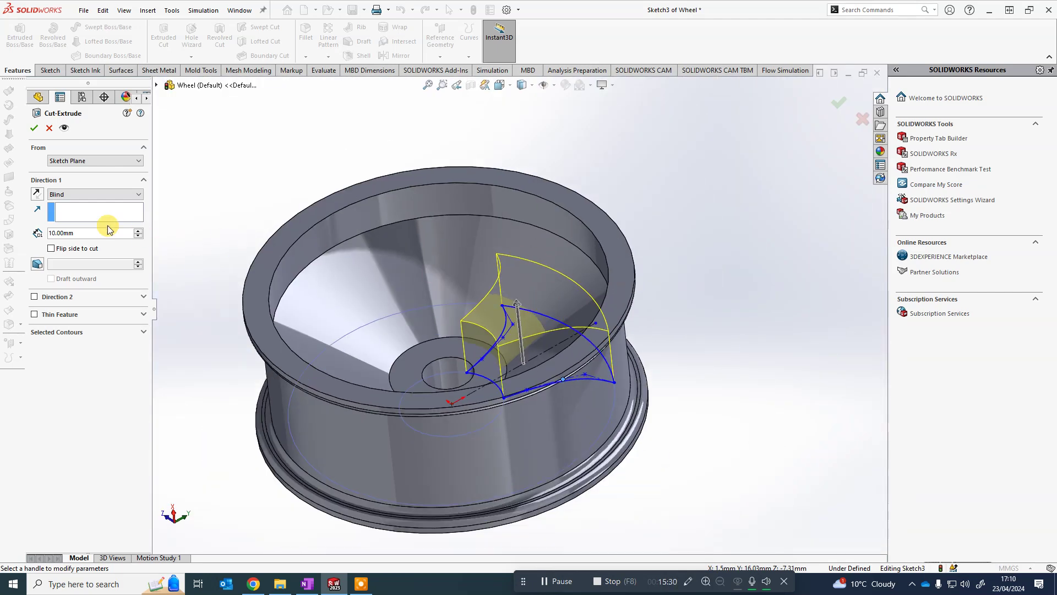
click(77, 194)
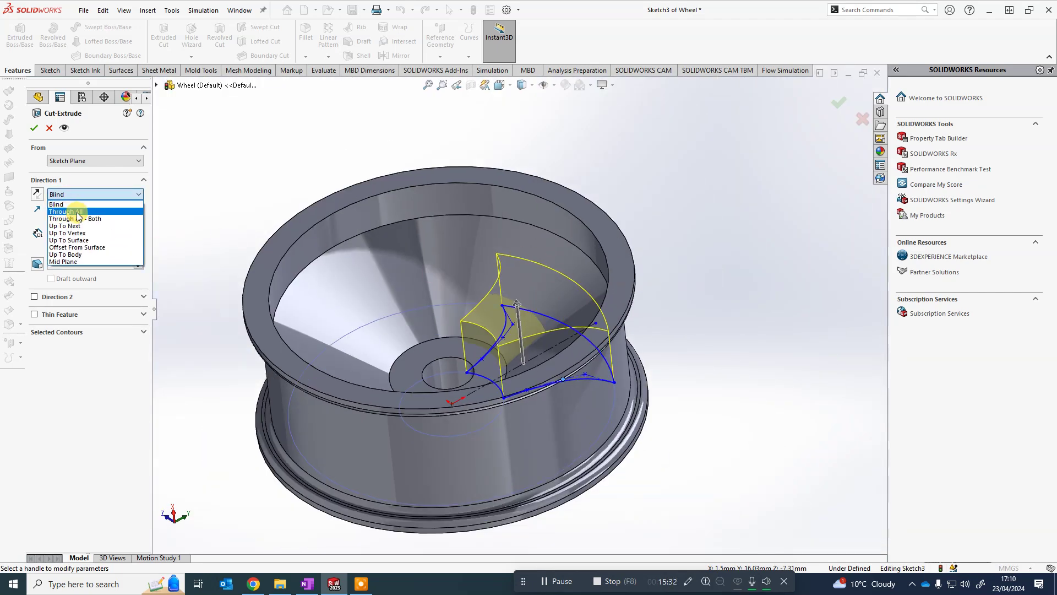
click(78, 213)
Change the cut's end condition to Through All - Both and complete the spoke opening cut
middle_drag(585, 205, 628, 179)
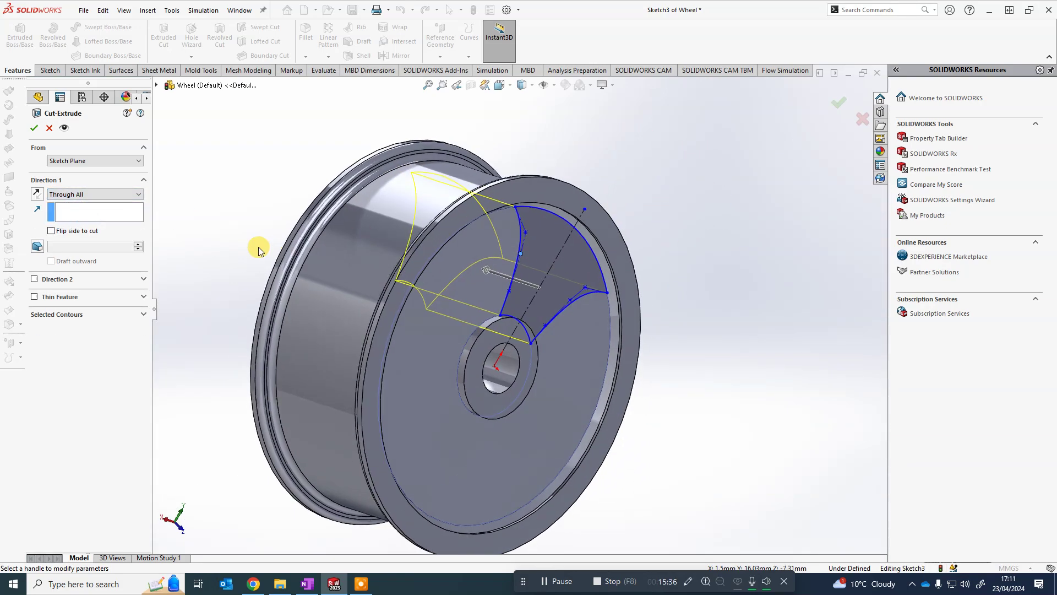
click(108, 196)
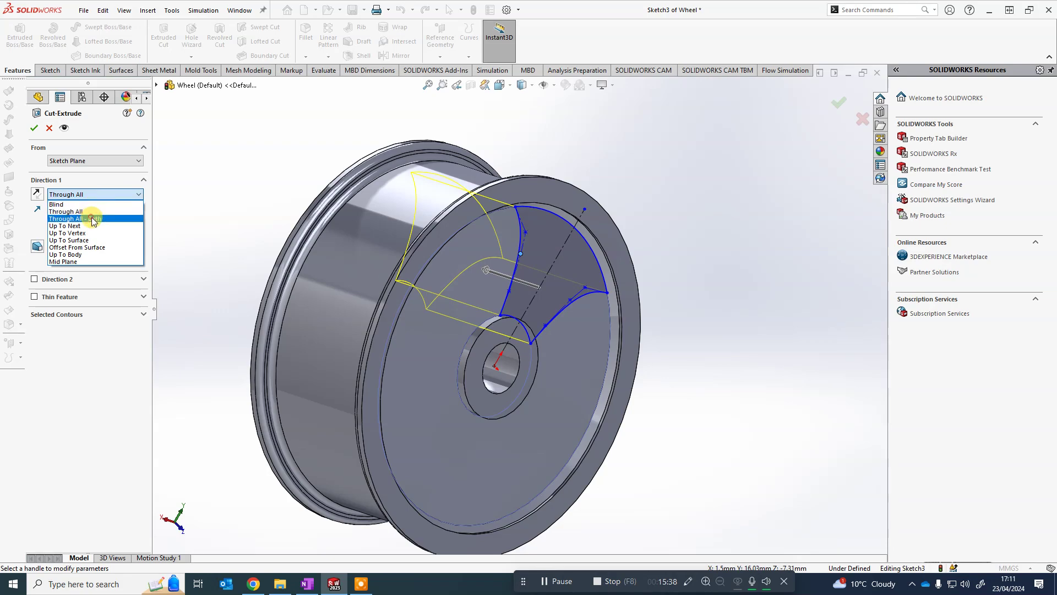
click(88, 216)
scroll(627, 253, down, 3)
mouse_move(626, 253)
middle_down()
mouse_move(713, 275)
mouse_move(689, 296)
mouse_move(704, 245)
mouse_move(301, 233)
mouse_move(227, 304)
mouse_move(531, 319)
mouse_move(359, 319)
mouse_move(280, 340)
mouse_move(435, 307)
middle_up()
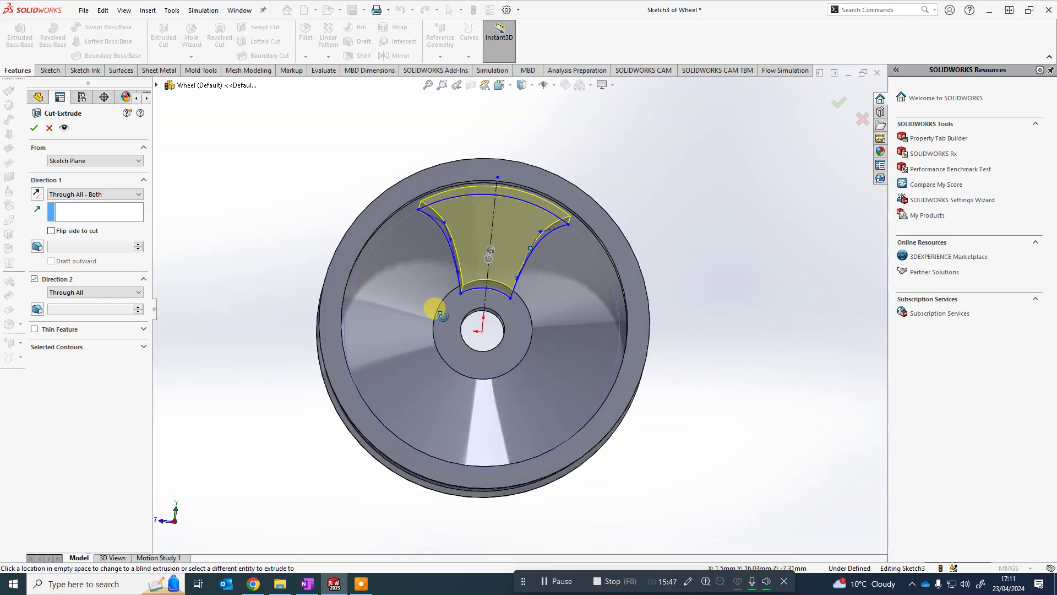
click(33, 129)
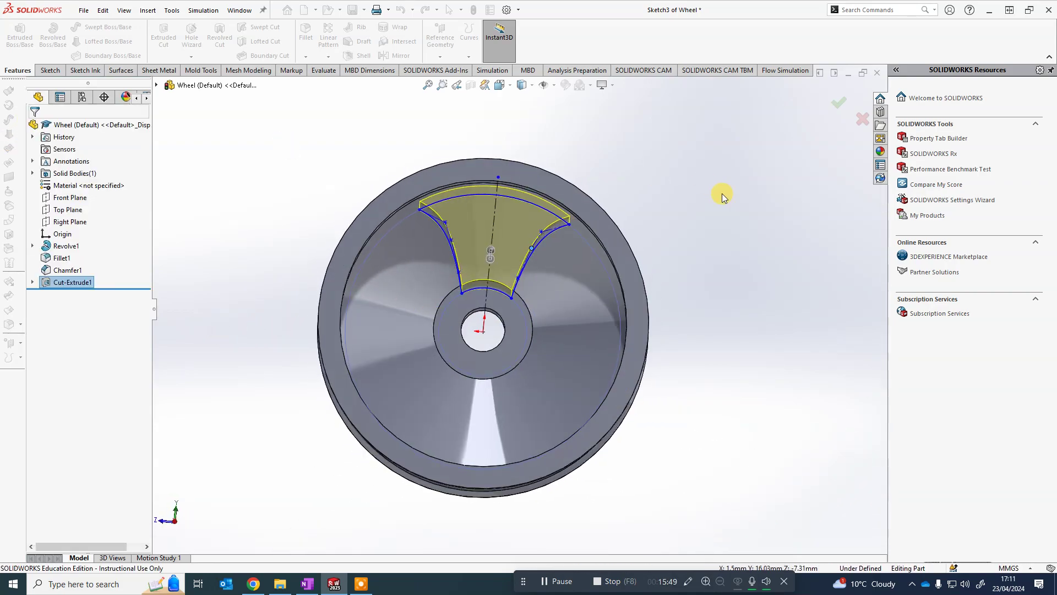
Set up a circular pattern of the spoke opening cut about the hub bore's circular edge, equally spaced over 360 degrees
middle_drag(700, 336, 413, 354)
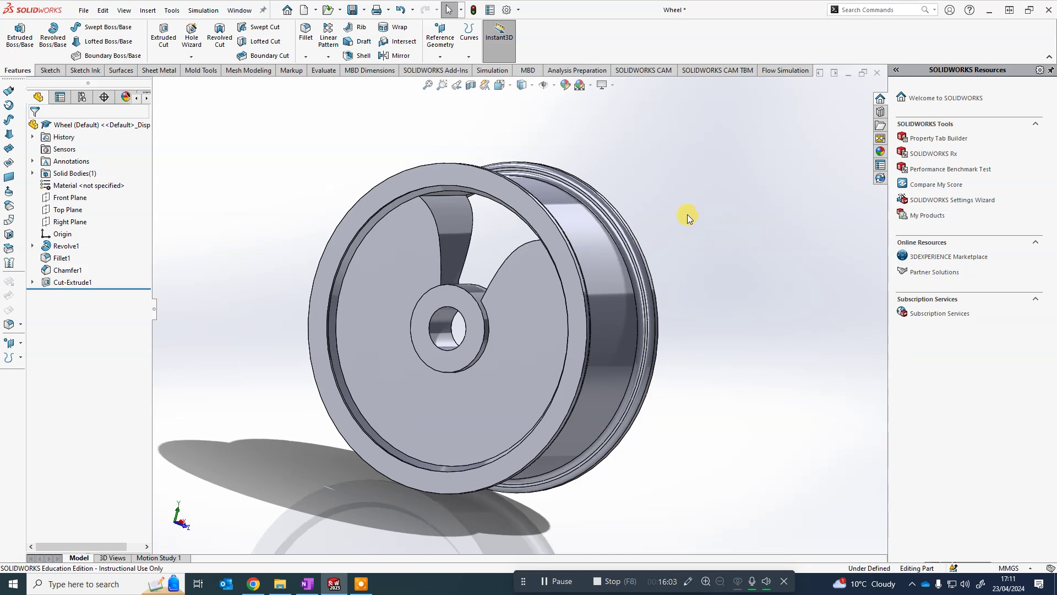
middle_drag(514, 250, 569, 293)
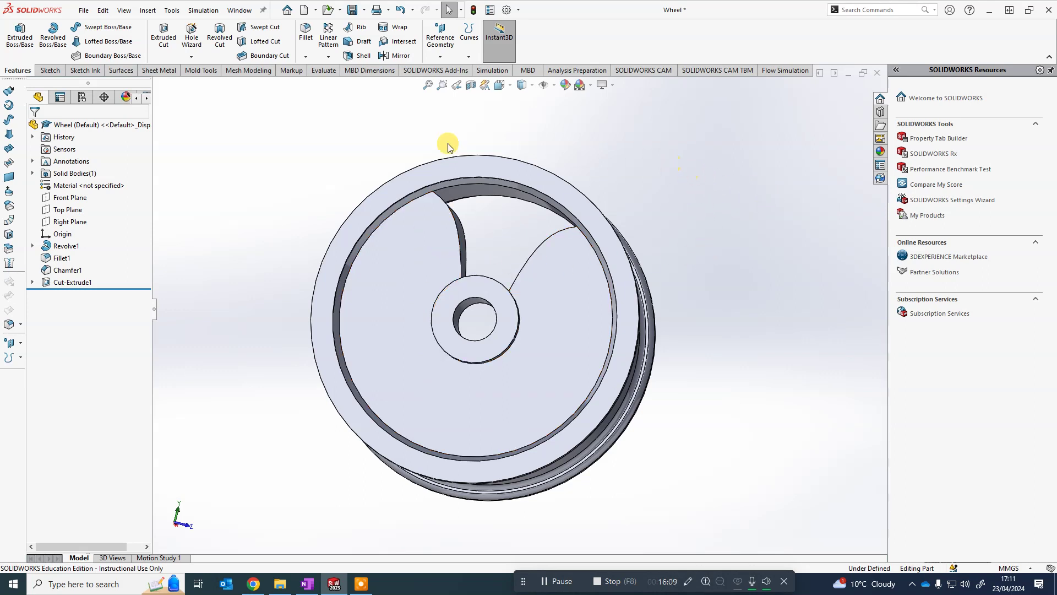
click(330, 57)
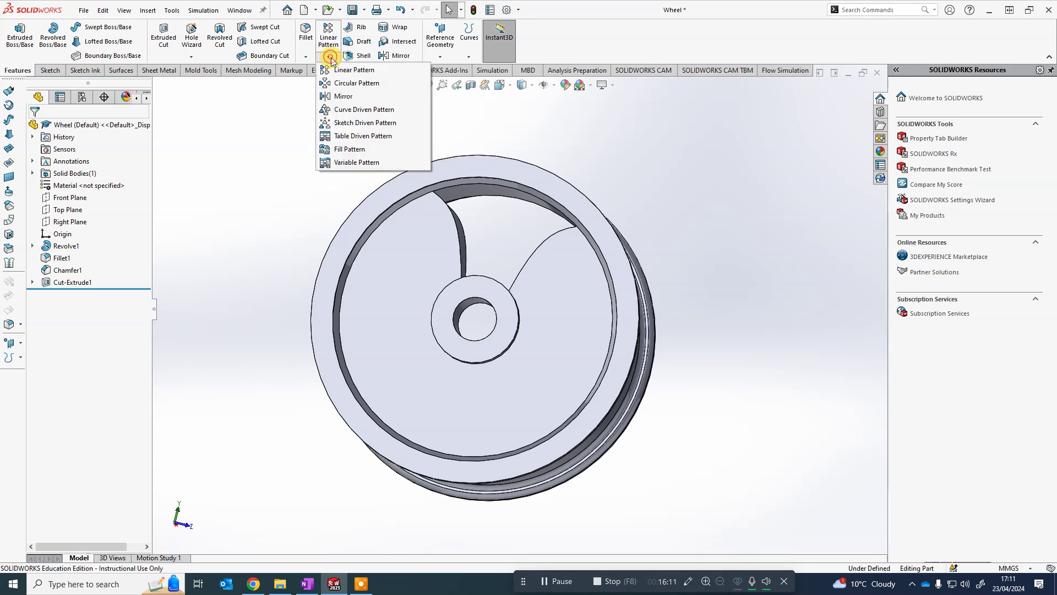
click(358, 83)
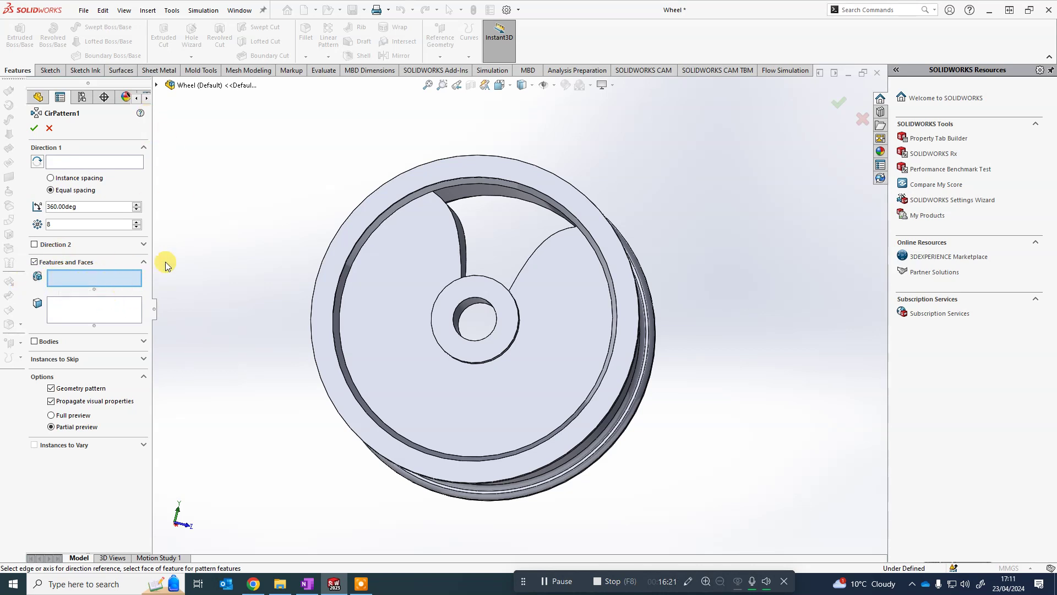
click(157, 86)
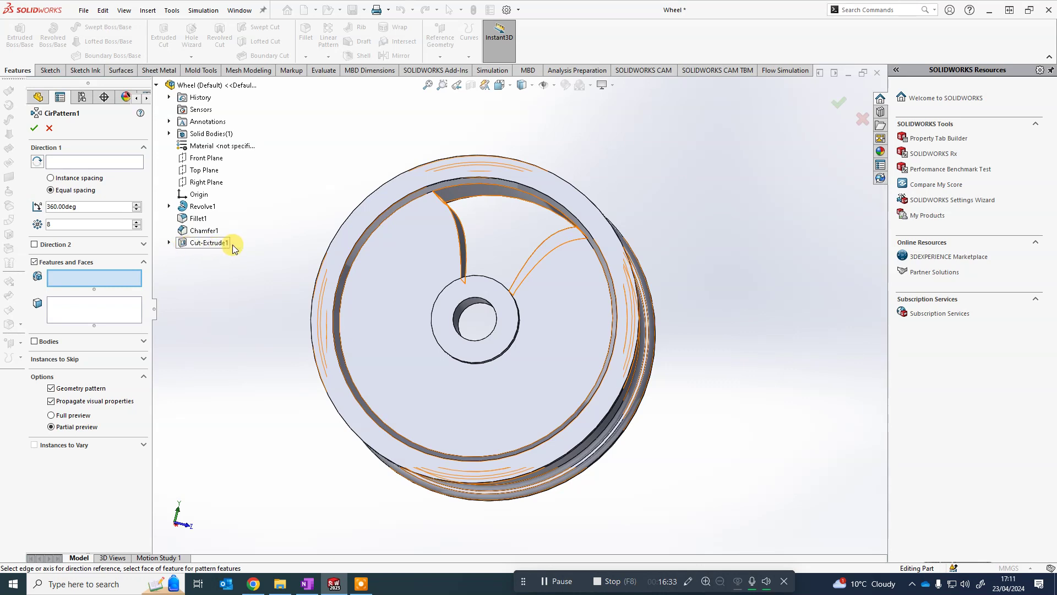
click(210, 243)
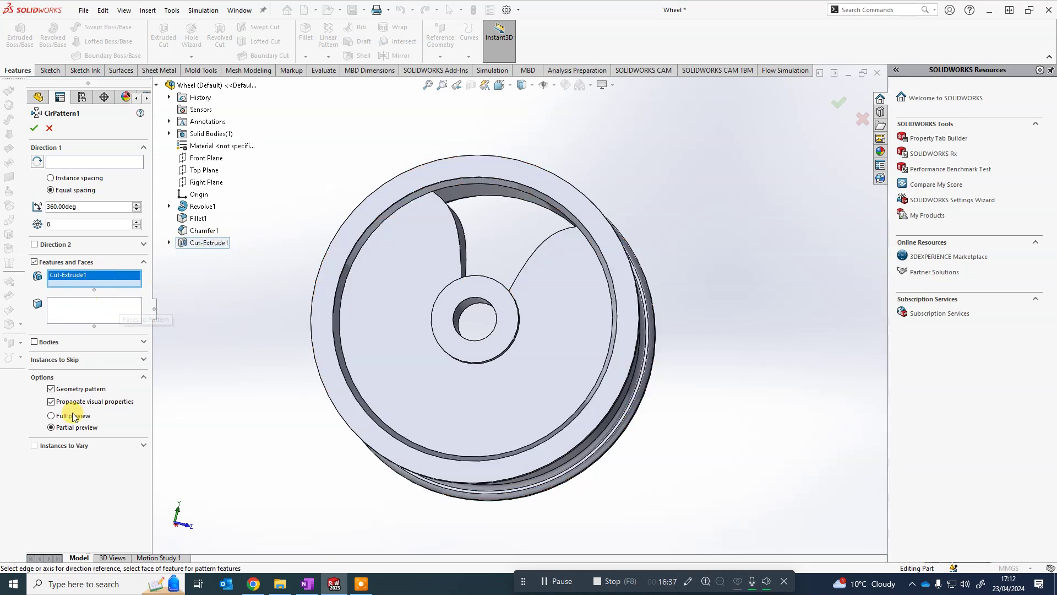
click(56, 162)
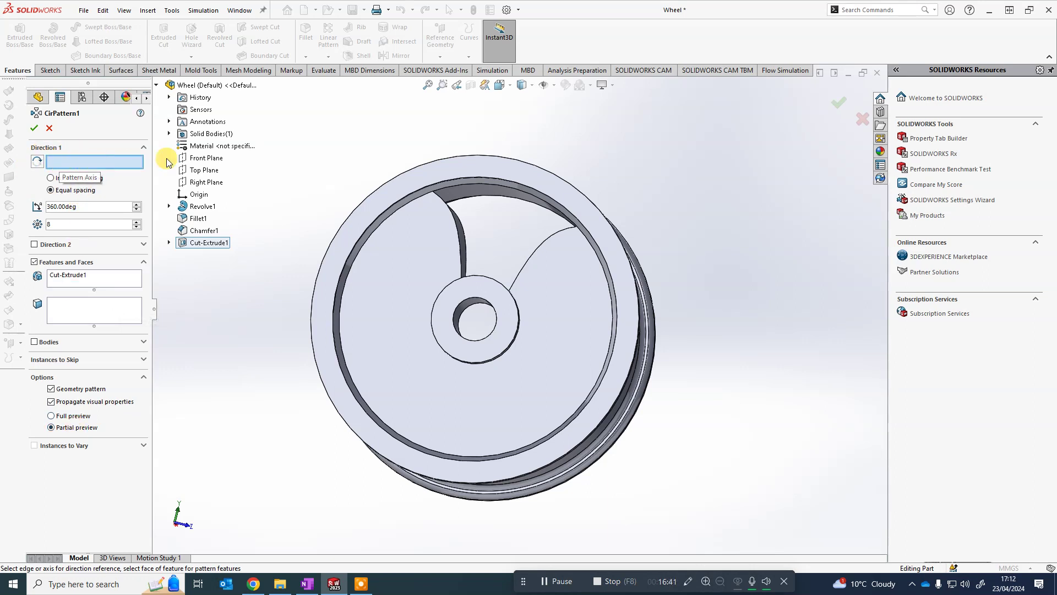
key(ctrl+7)
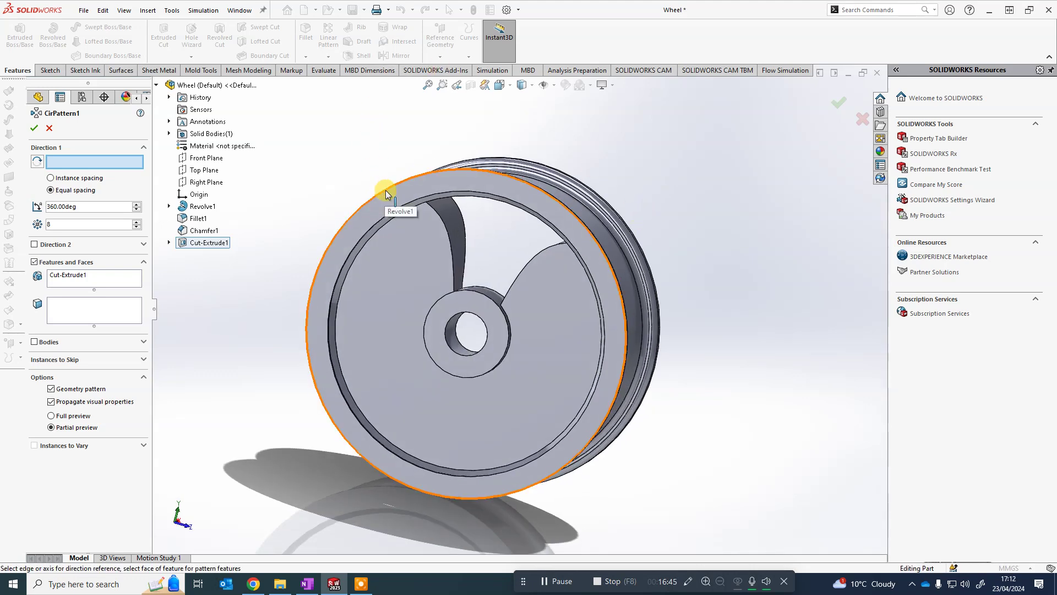
click(460, 313)
middle_drag(351, 283, 336, 264)
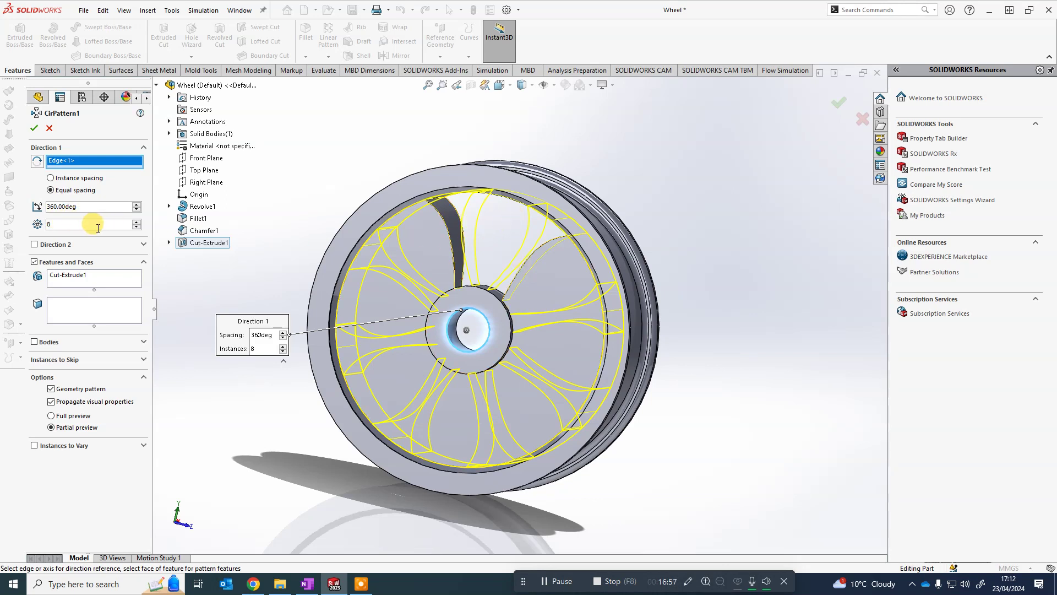
Try the circular pattern of the spoke opening with 3 instances and examine the preview
double_click(67, 225)
text(3)
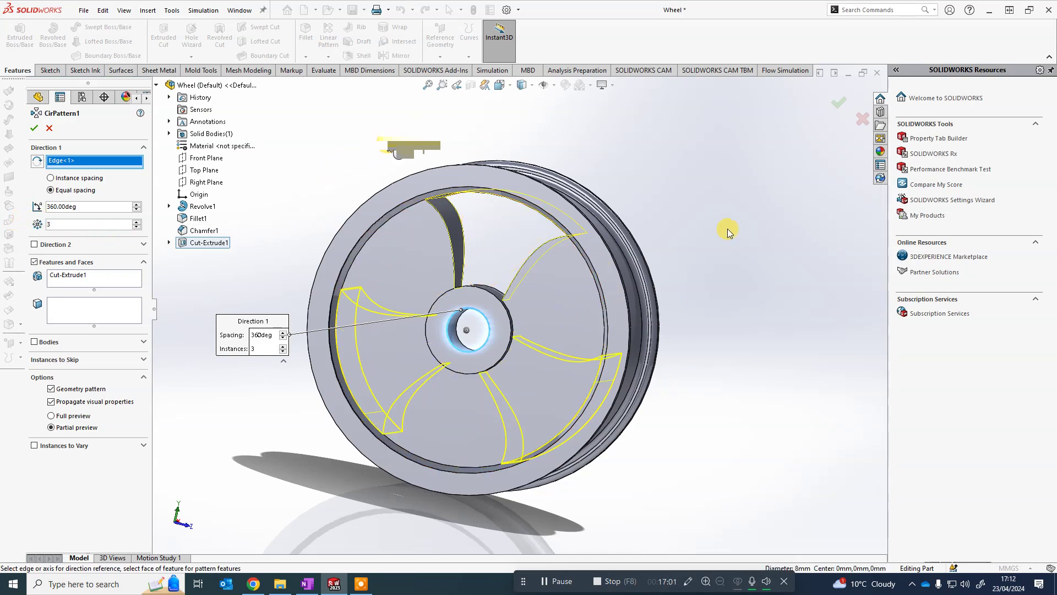
mouse_move(729, 229)
middle_down()
mouse_move(795, 229)
mouse_move(732, 217)
middle_up()
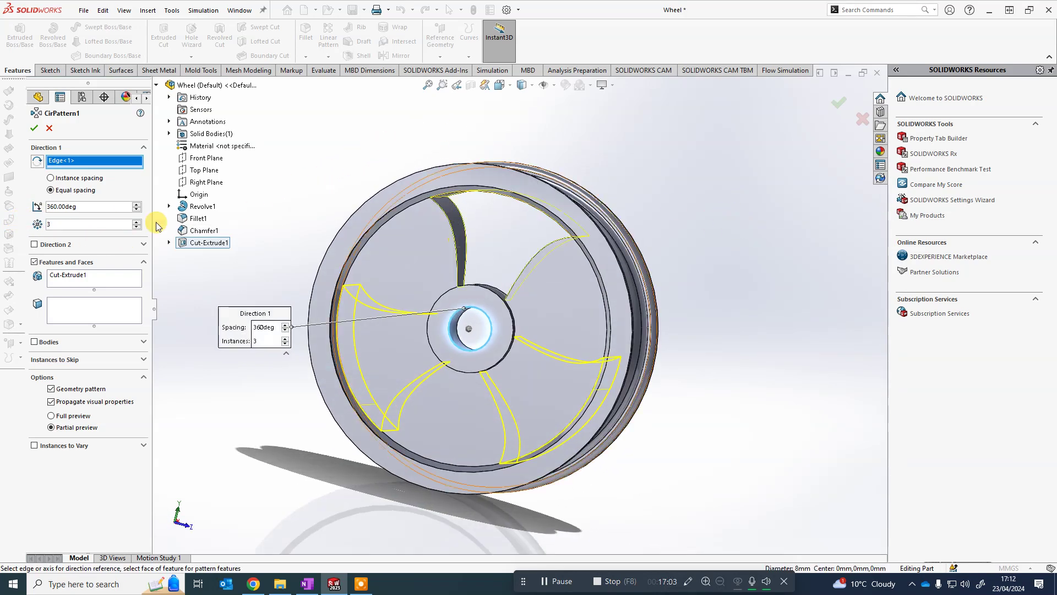
Set the circular pattern to 4 instances and check the spacing of the openings from another angle
click(70, 226)
text(4)
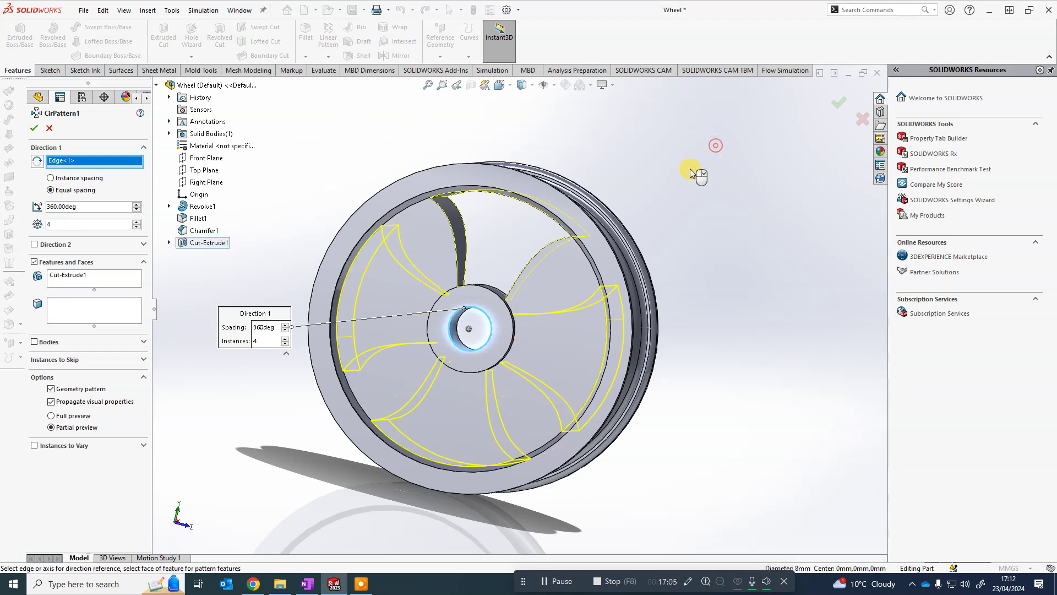
middle_drag(690, 169, 315, 220)
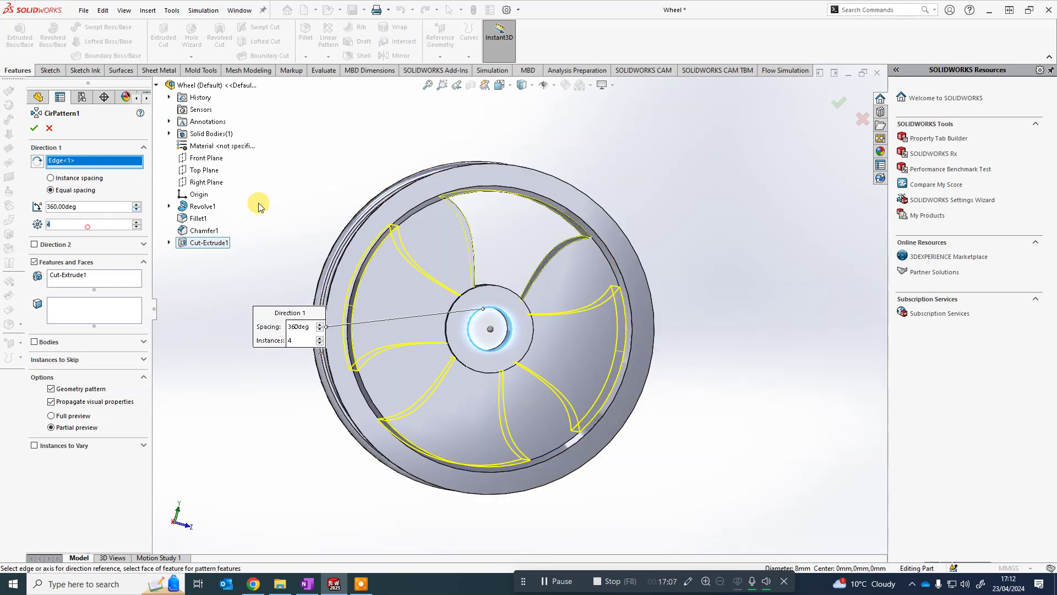
Try the circular pattern of the spoke opening with 5 instances and examine the preview where the openings meet the hub
text(5)
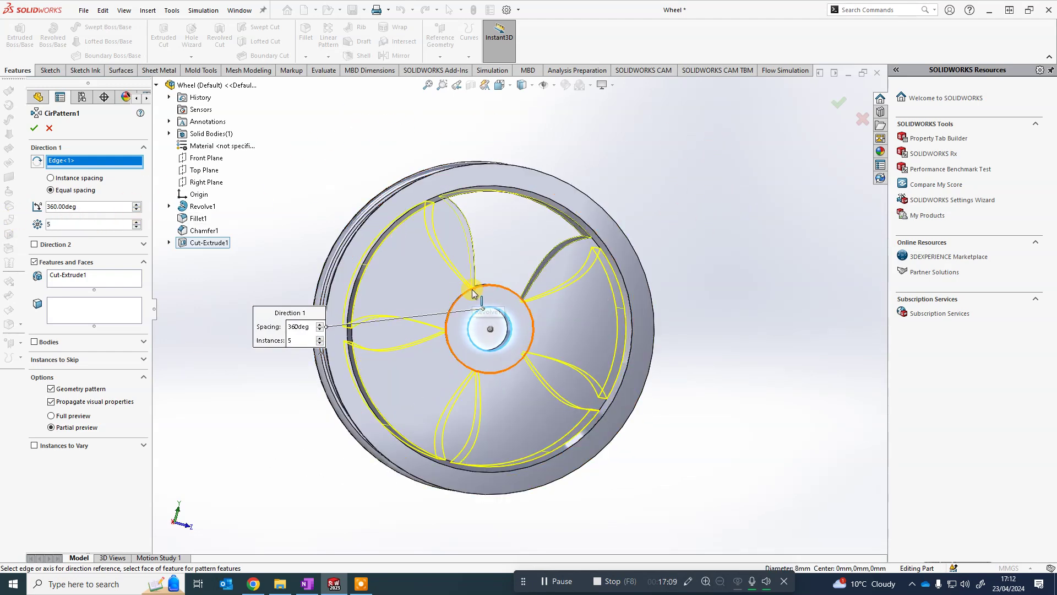
scroll(479, 297, down, 10)
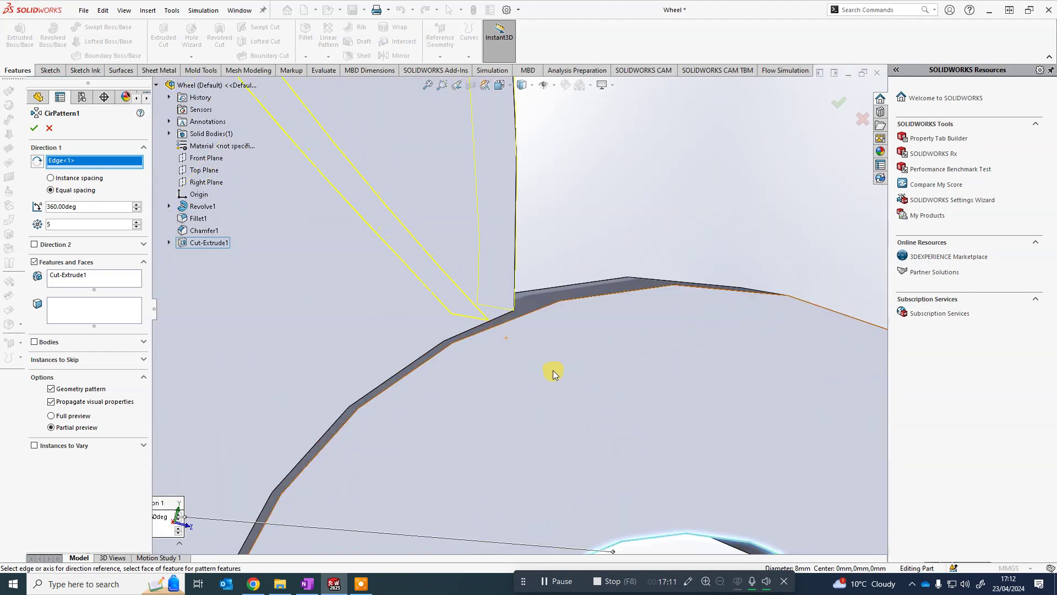
scroll(552, 370, up, 8)
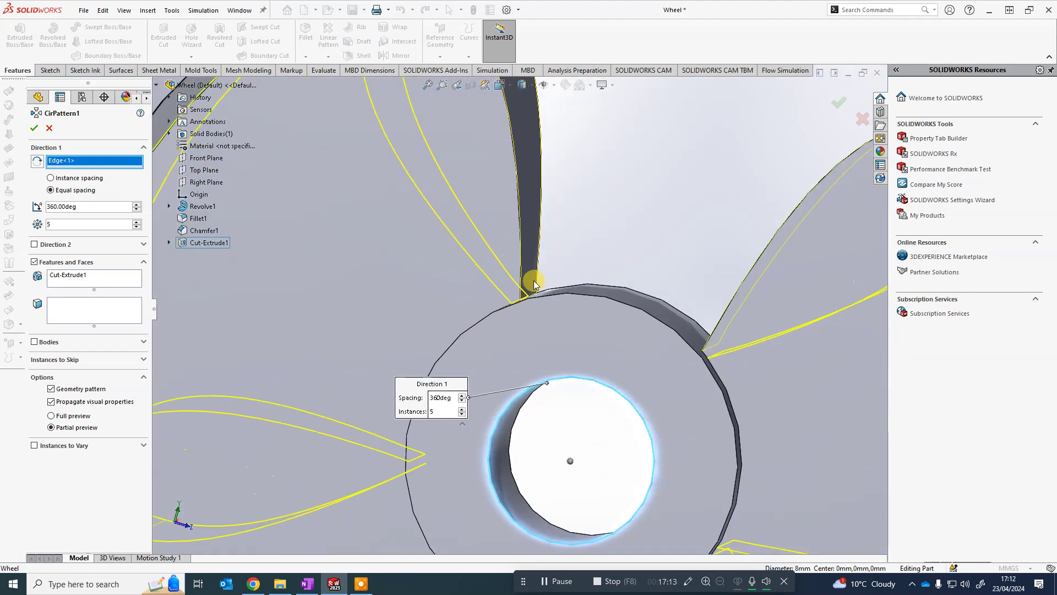
scroll(495, 259, up, 5)
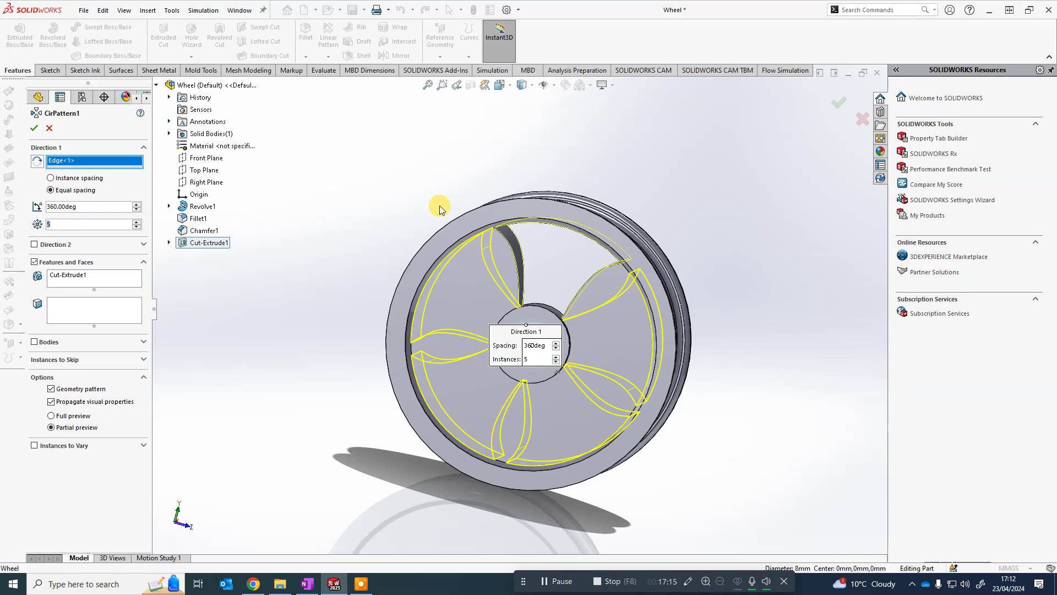
Set the circular pattern to 4 instances, turn off the Geometry pattern option and complete the pattern
text(4)
middle_drag(443, 175, 371, 165)
click(35, 129)
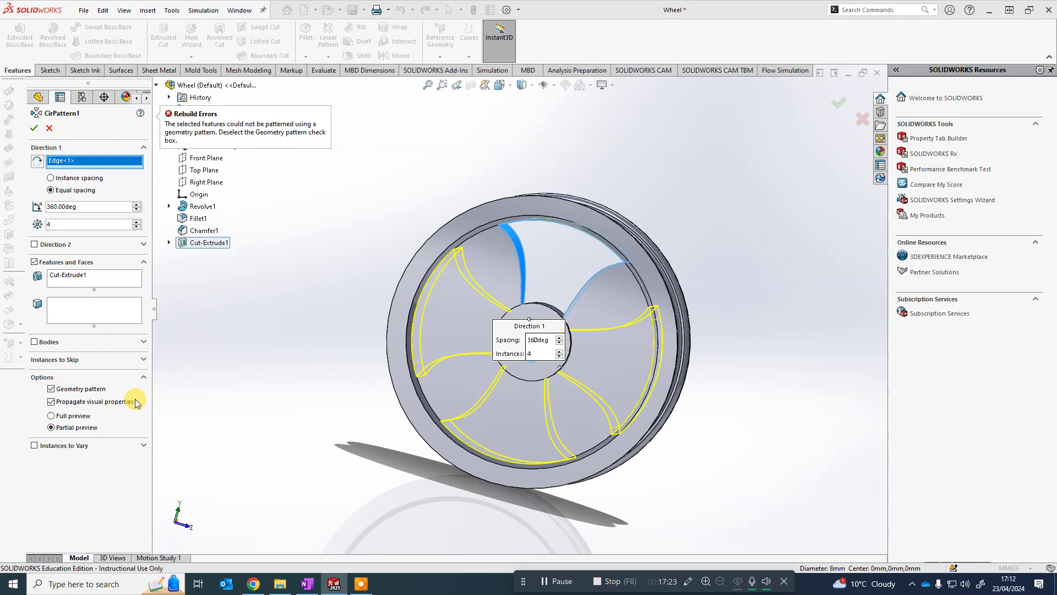
click(51, 389)
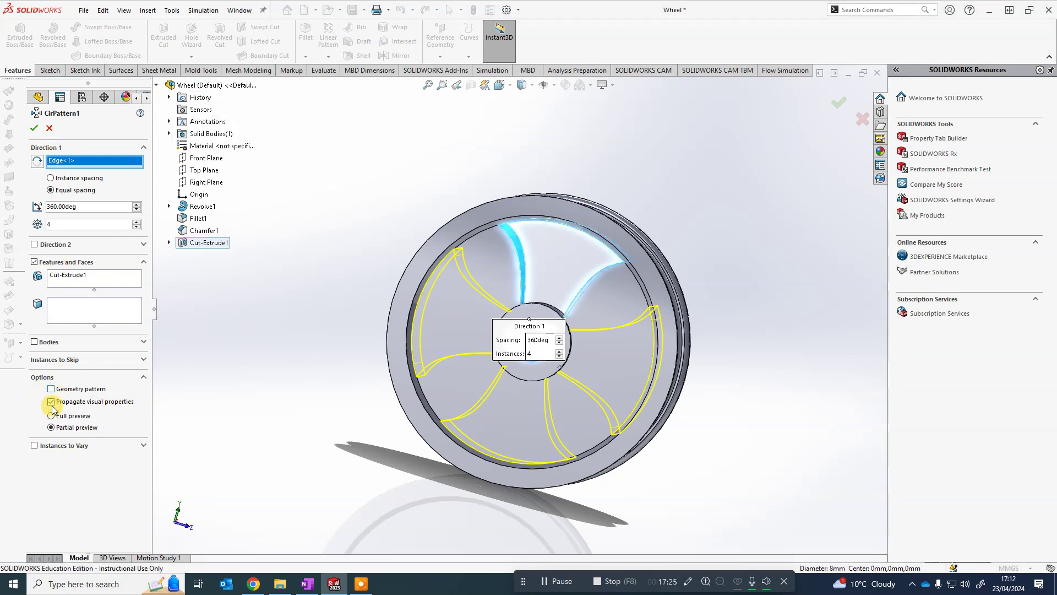
click(35, 129)
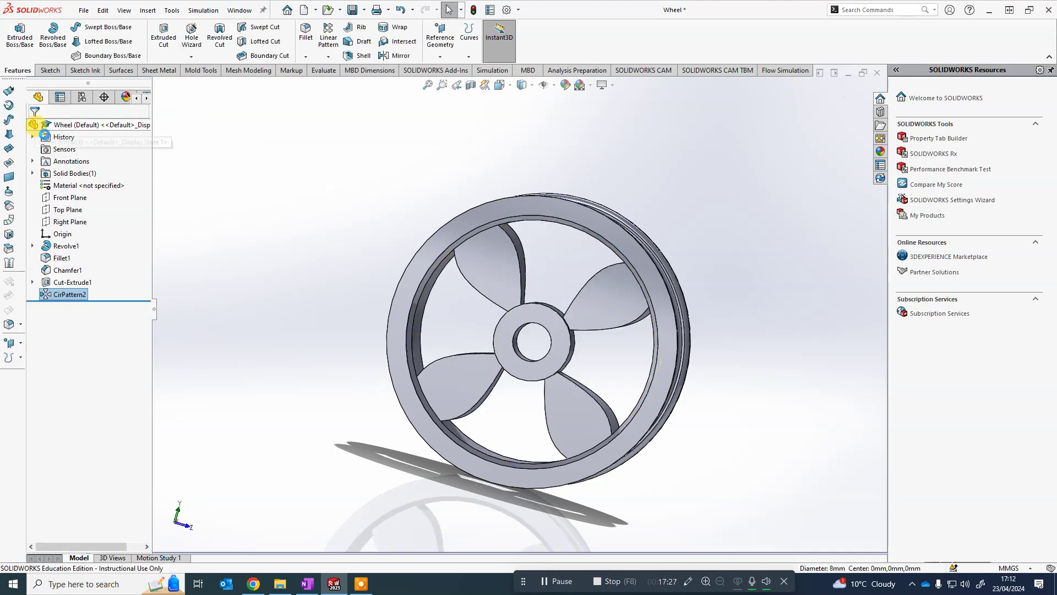
Reopen the circular pattern of the spoke openings for editing, review its instance setting and accept it
middle_drag(669, 192, 638, 208)
right_click(69, 294)
click(94, 264)
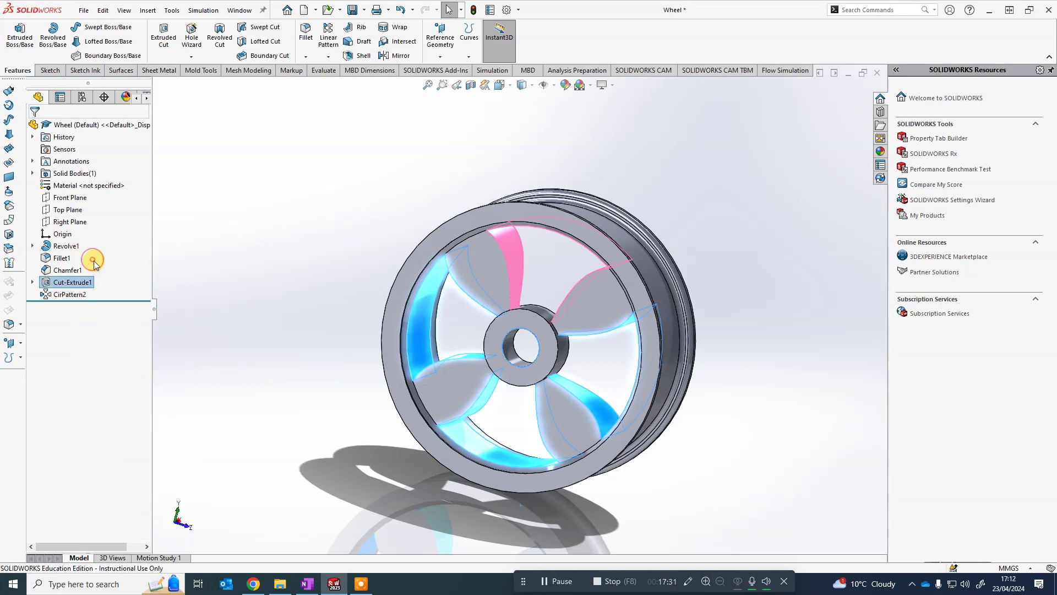
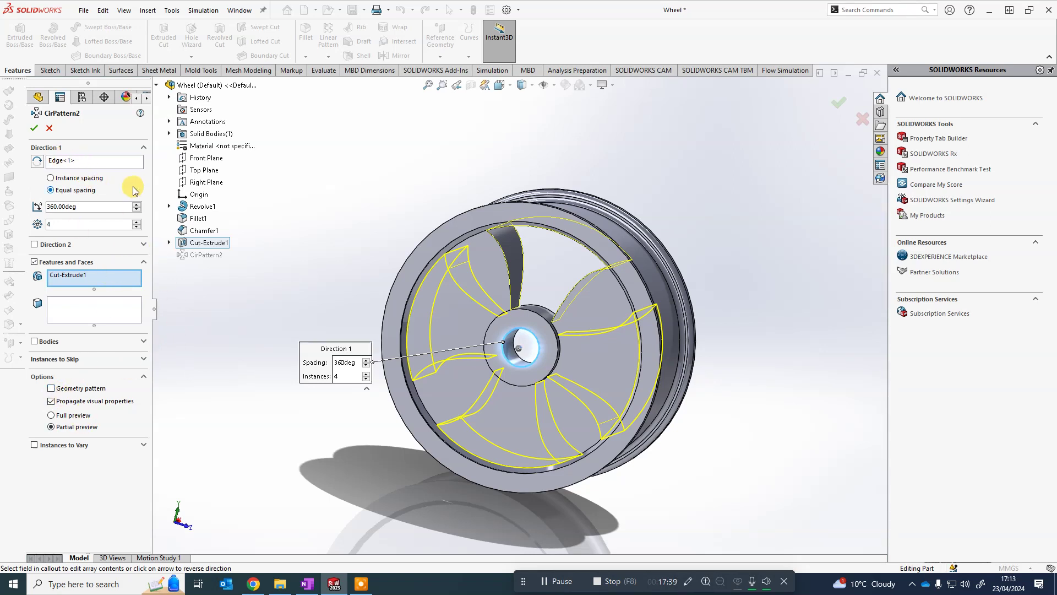
click(74, 221)
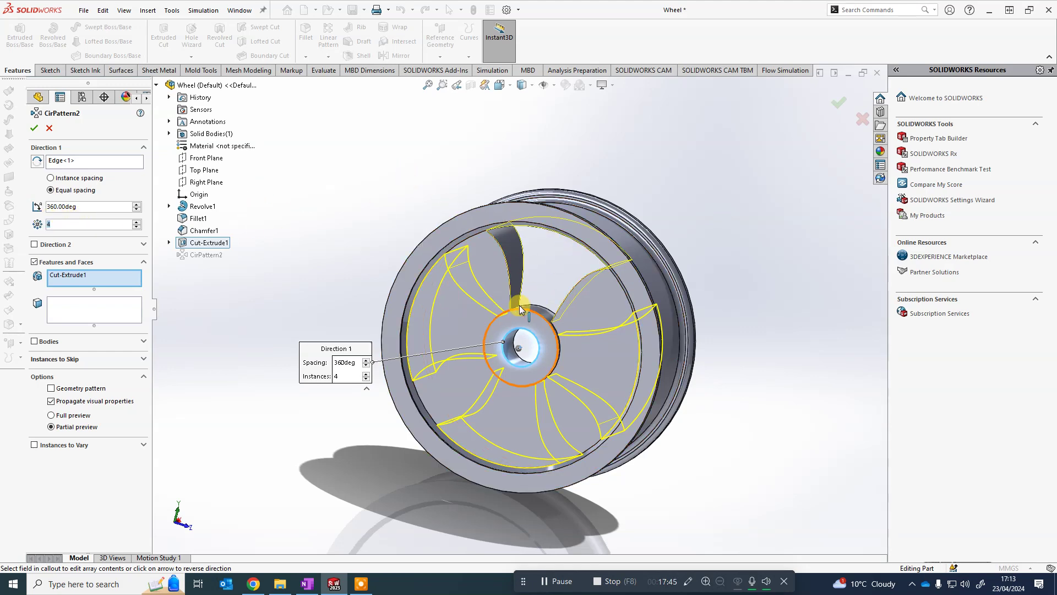
click(33, 129)
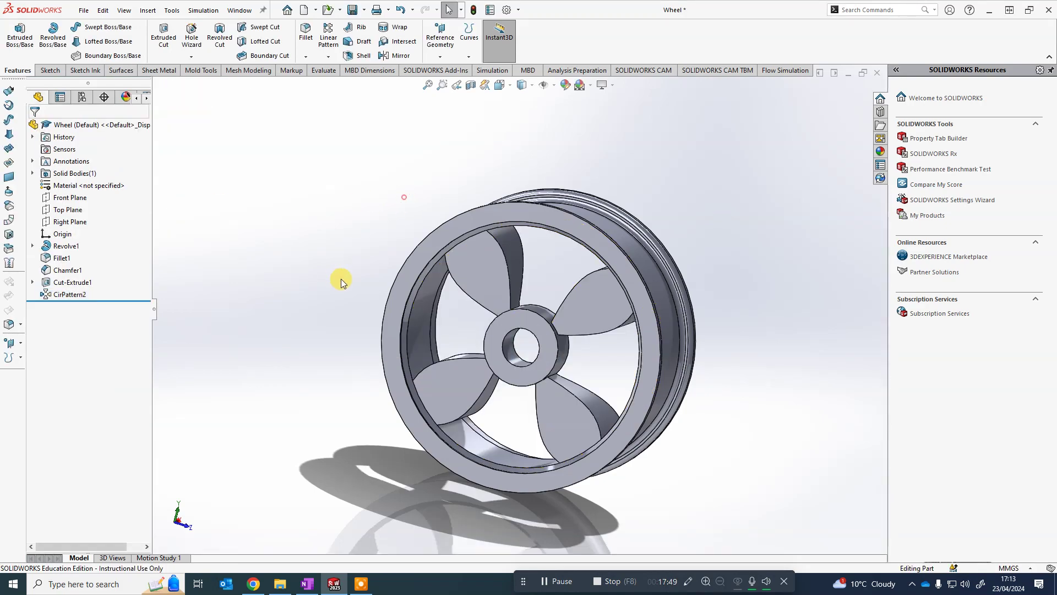
Start a constant size fillet on the two edges where the upper spoke's sides meet the hub
middle_drag(342, 279, 614, 334)
scroll(550, 303, down, 3)
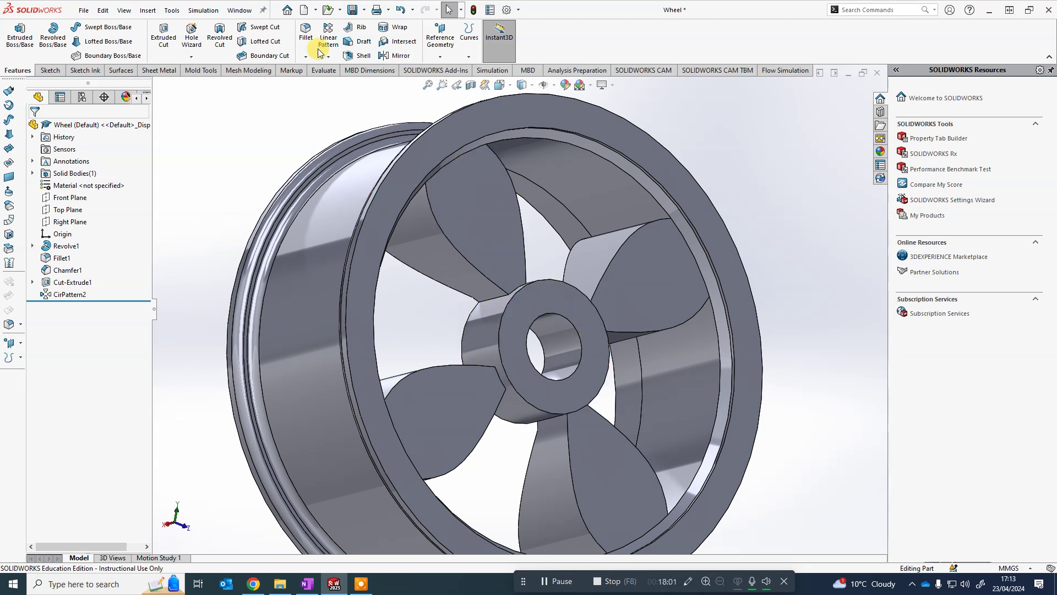
click(304, 30)
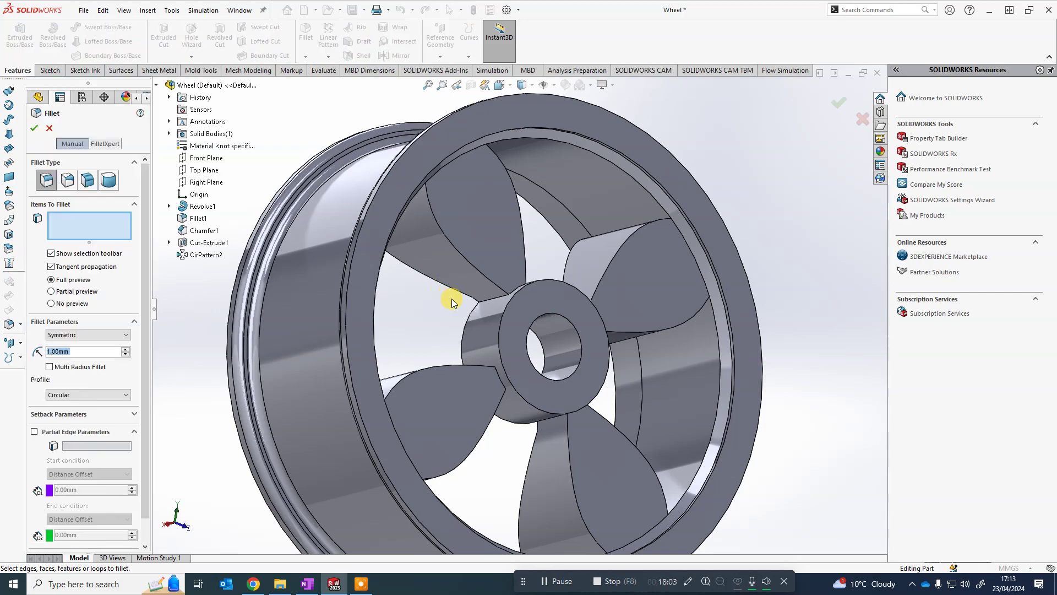
click(492, 301)
middle_drag(561, 227, 374, 345)
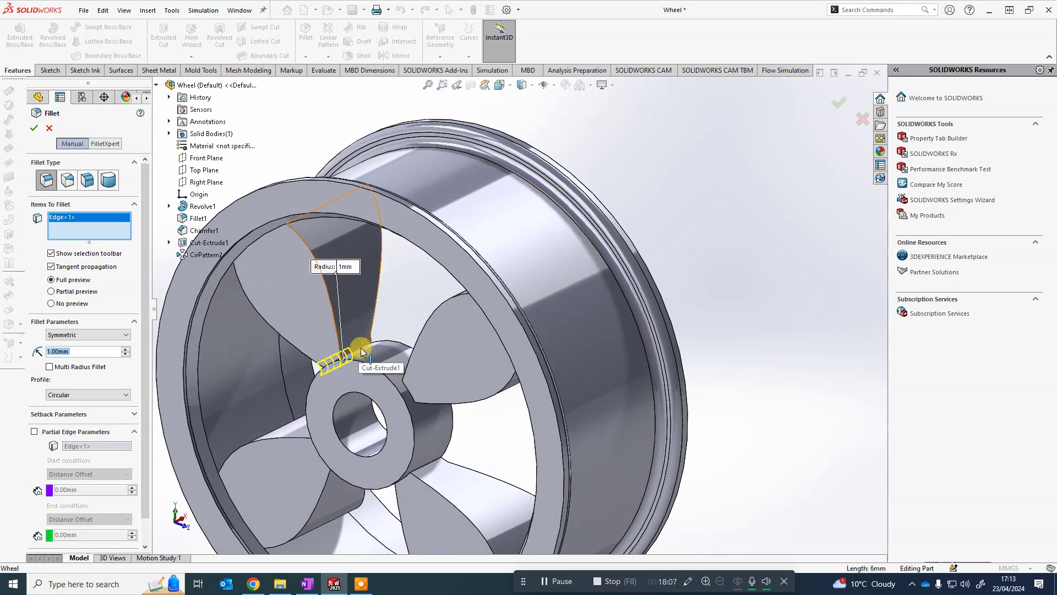
click(389, 347)
middle_drag(389, 348, 435, 325)
Try radii of 10 mm and 3 mm for the fillet between the upper spoke and the hub
double_click(80, 352)
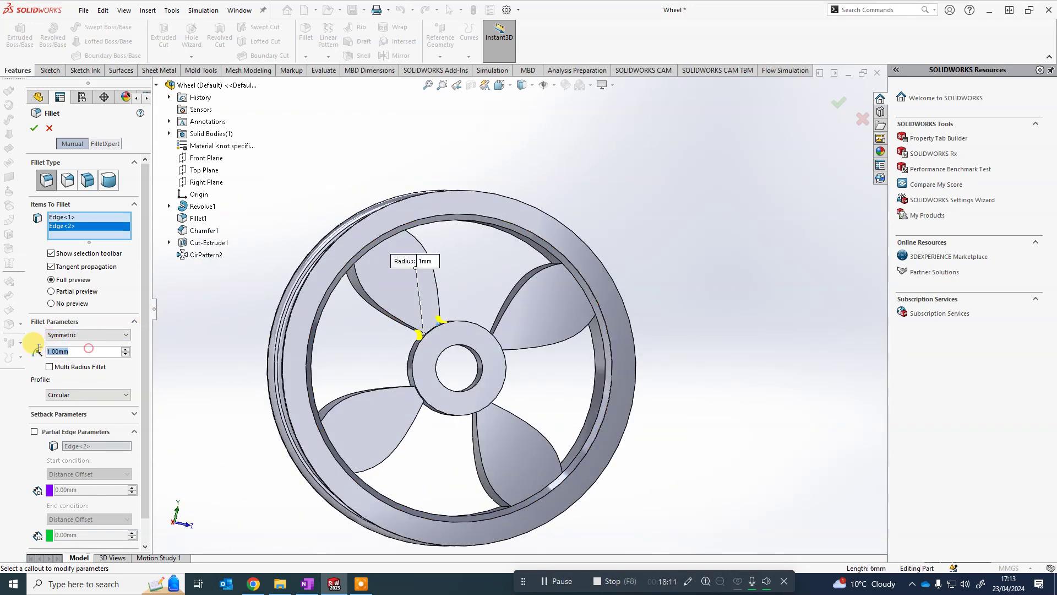
text(10)
click(220, 318)
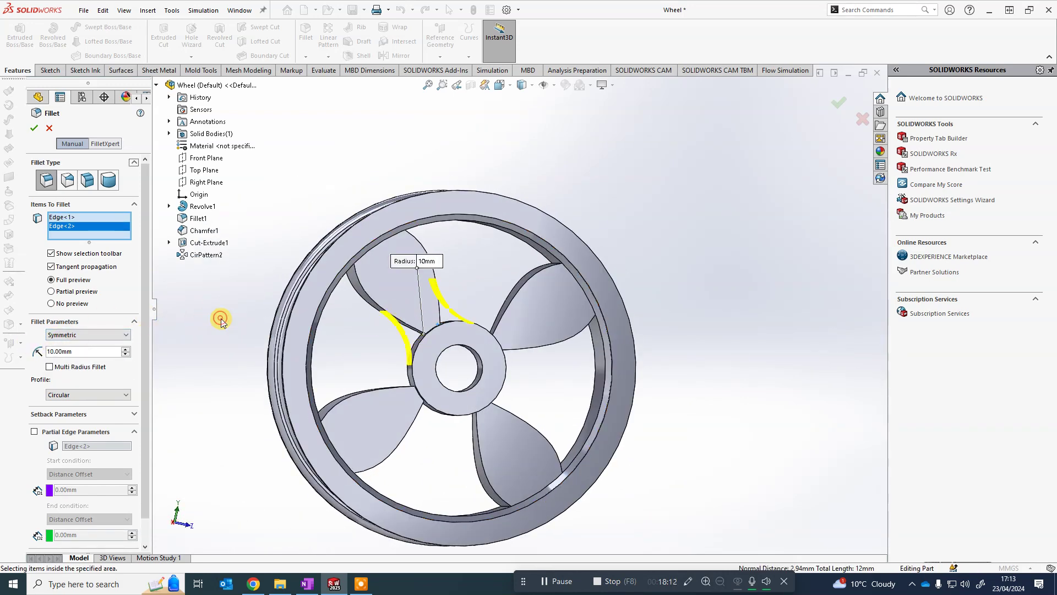
double_click(83, 351)
text(3)
click(192, 336)
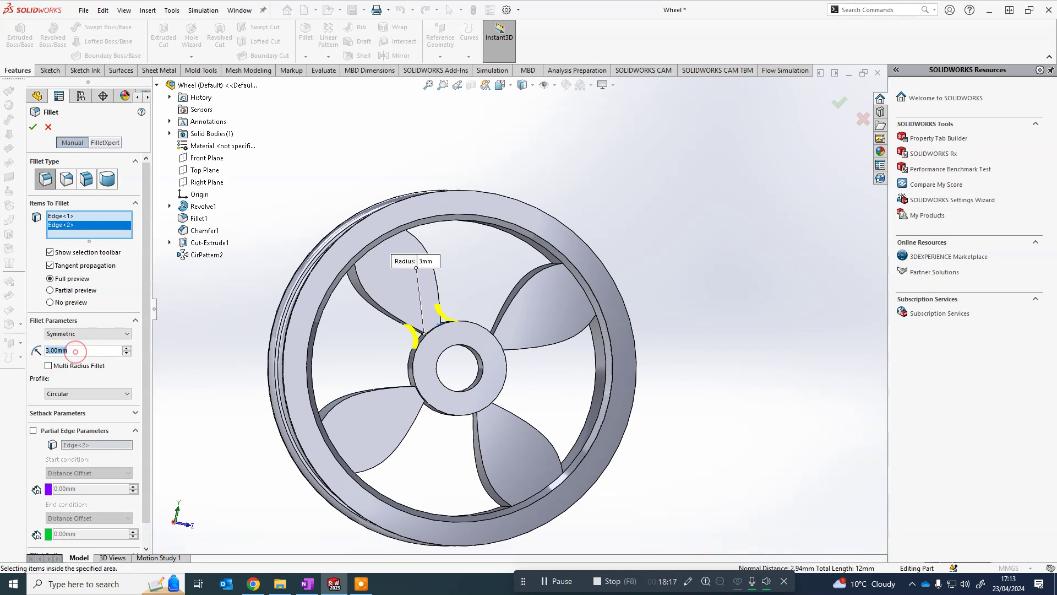
Set the radius of the spoke side fillets to 2 mm and complete the fillet
text(2)
click(214, 330)
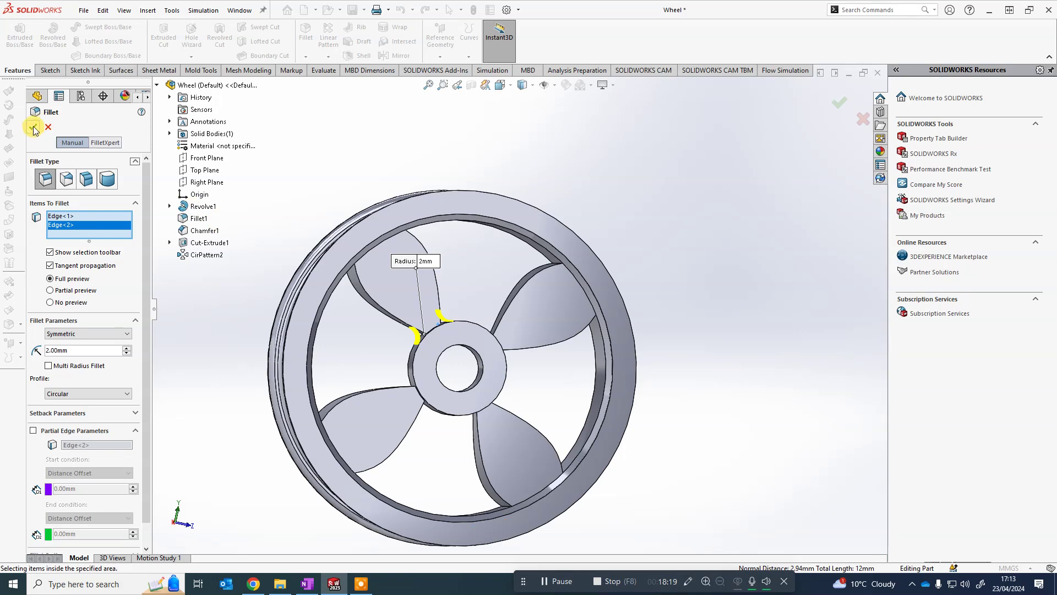
click(33, 128)
Start another constant size fillet on the edge where the upper spoke's outer face meets the hub
middle_drag(432, 151, 484, 141)
scroll(540, 314, down, 5)
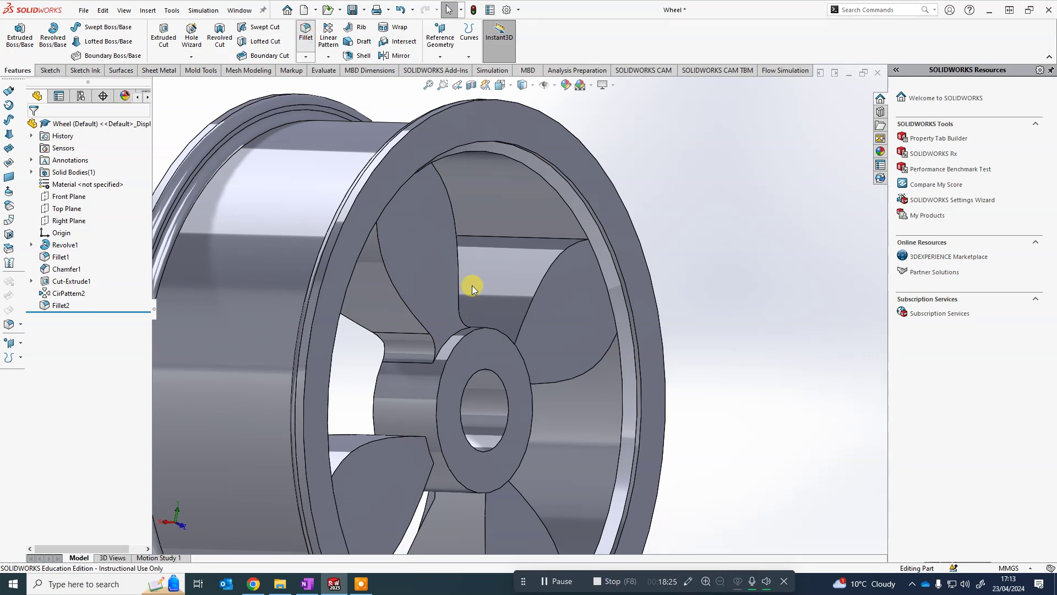
click(459, 330)
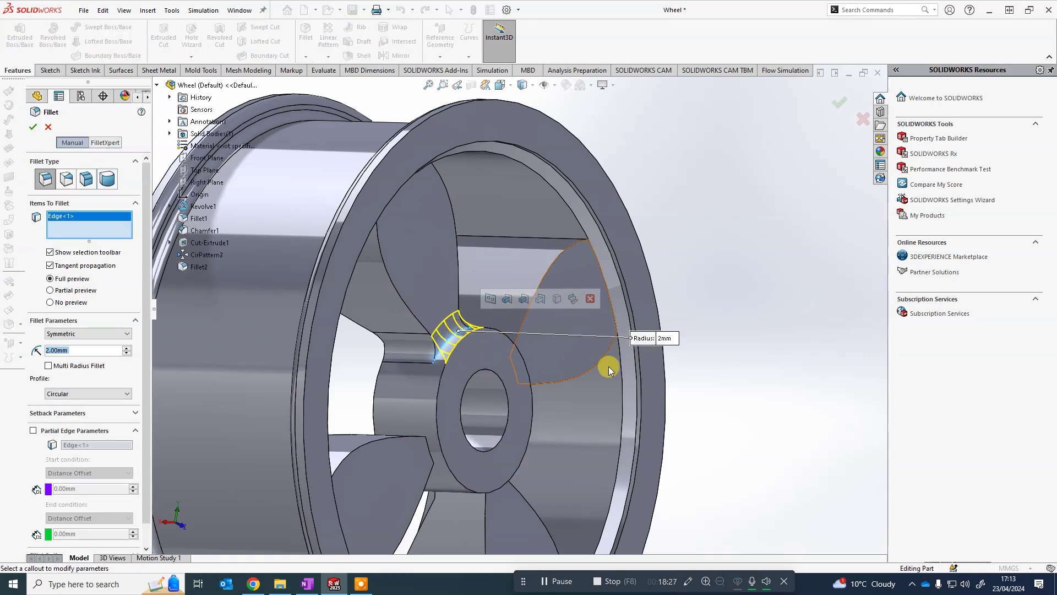
middle_drag(471, 354, 488, 317)
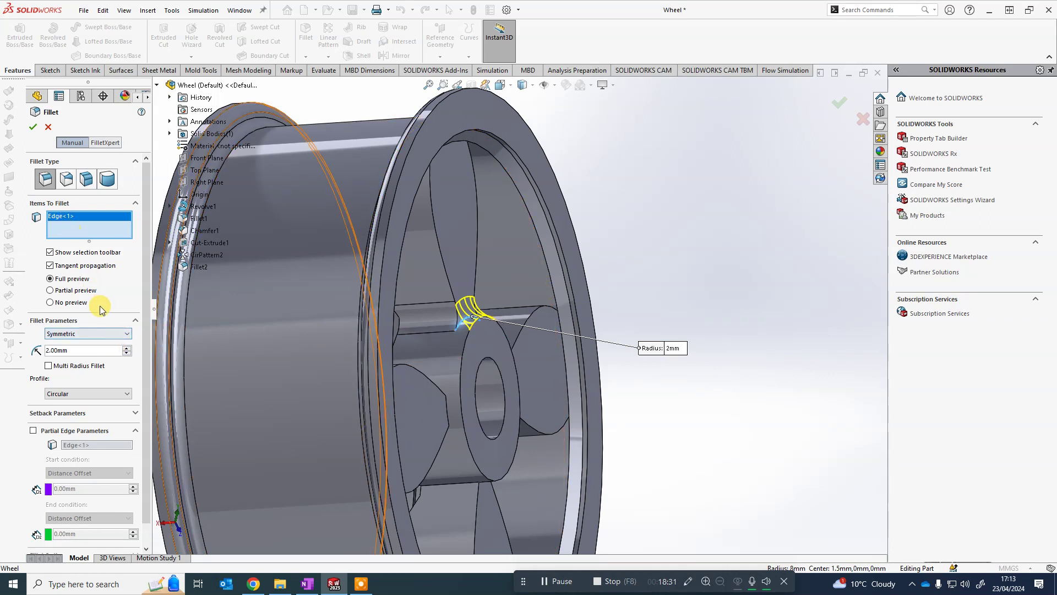
click(66, 179)
click(45, 179)
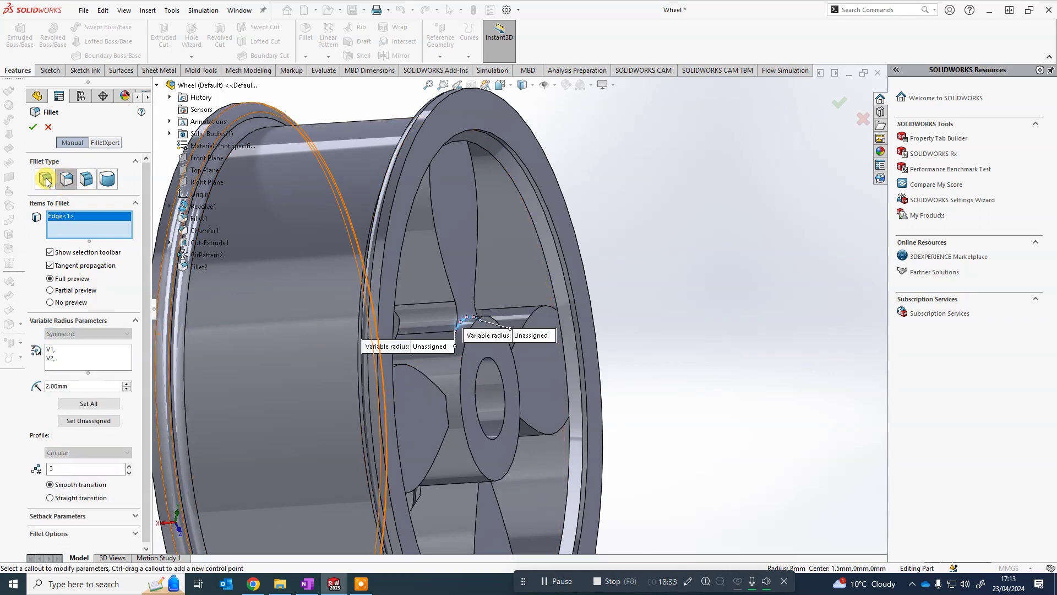
Set the fillet radius at the upper spoke's face edge to 10 mm and complete the fillet
click(68, 351)
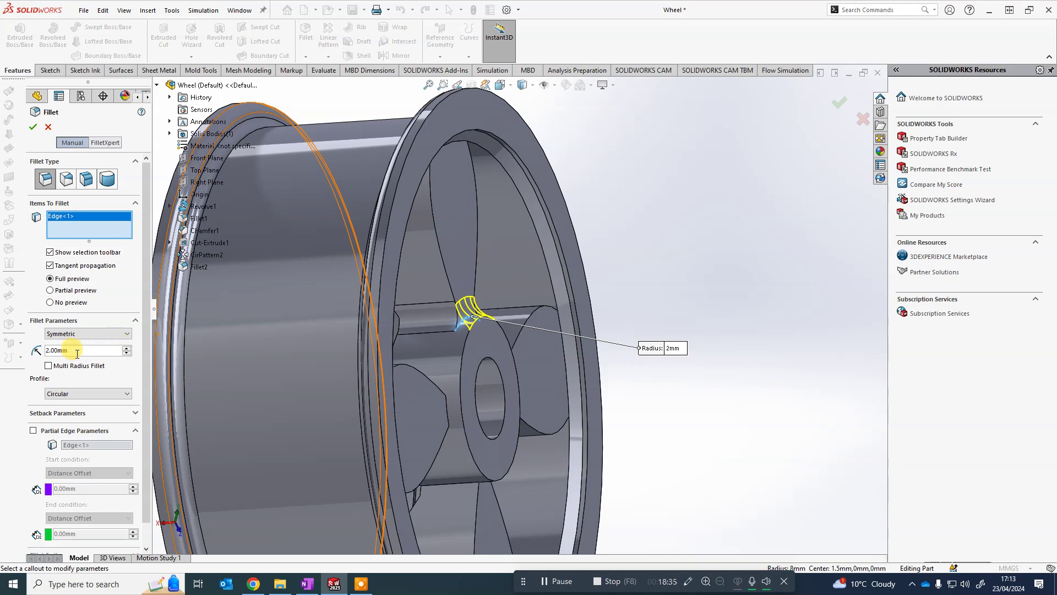
text(10)
key(Return)
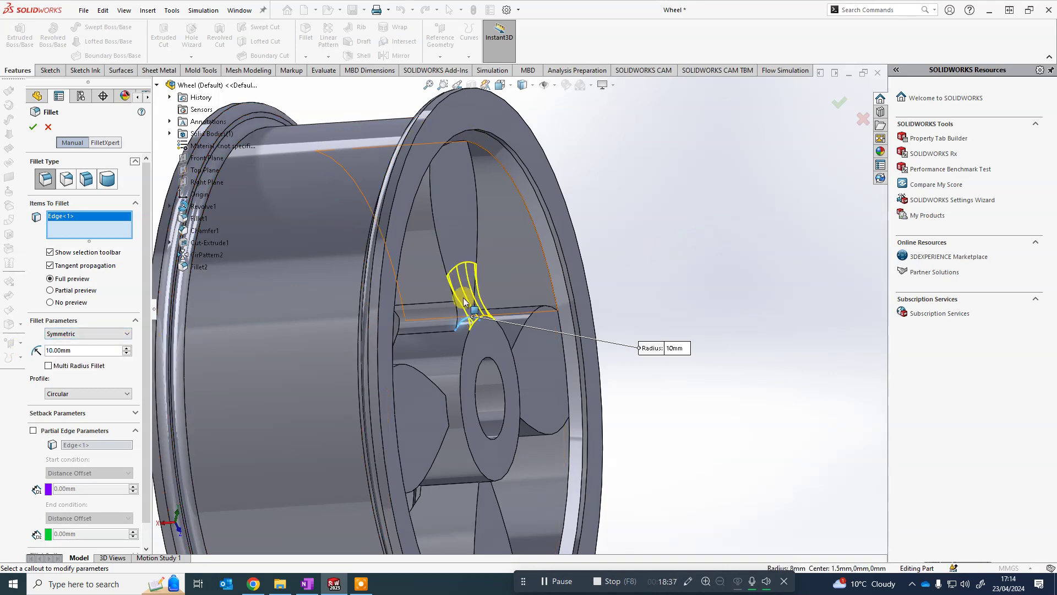
middle_drag(495, 304, 455, 255)
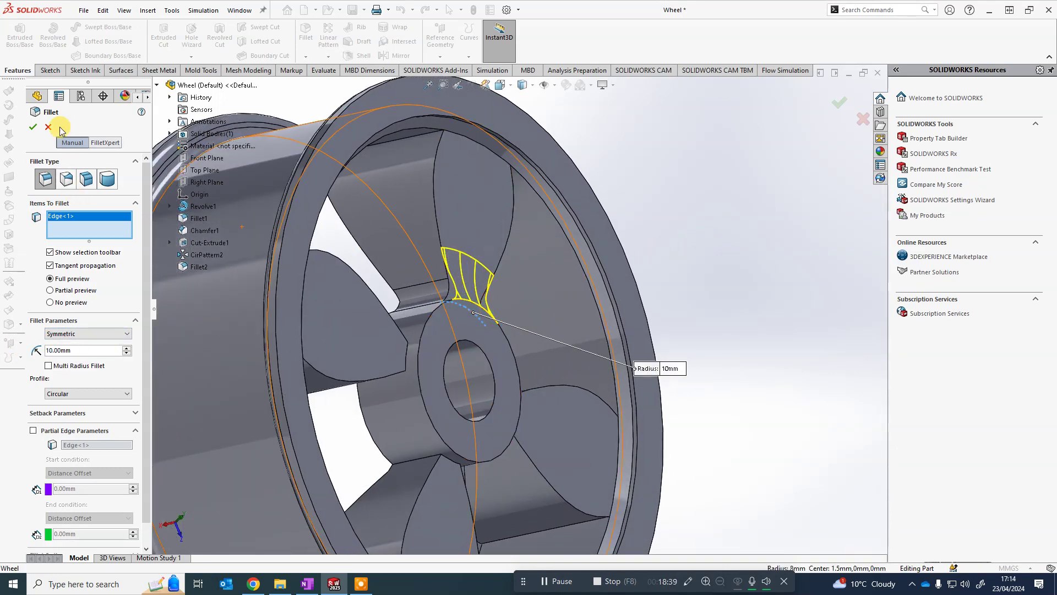
click(35, 128)
scroll(677, 170, down, 4)
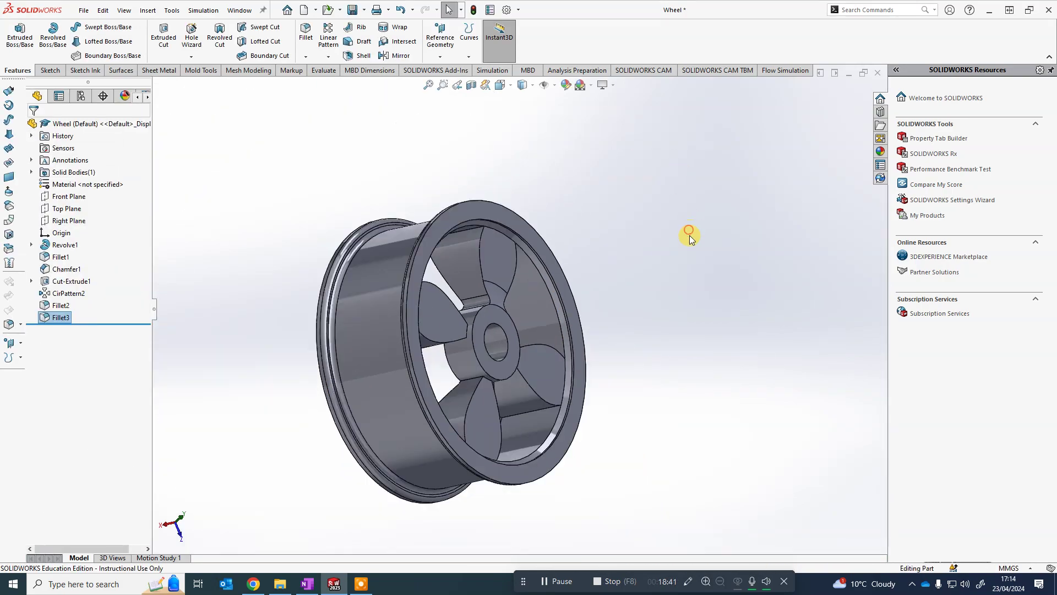
Start a circular pattern with the two spoke-to-hub fillets, Fillet2 and Fillet3, as the features to pattern
middle_drag(689, 231, 369, 323)
scroll(485, 323, down, 3)
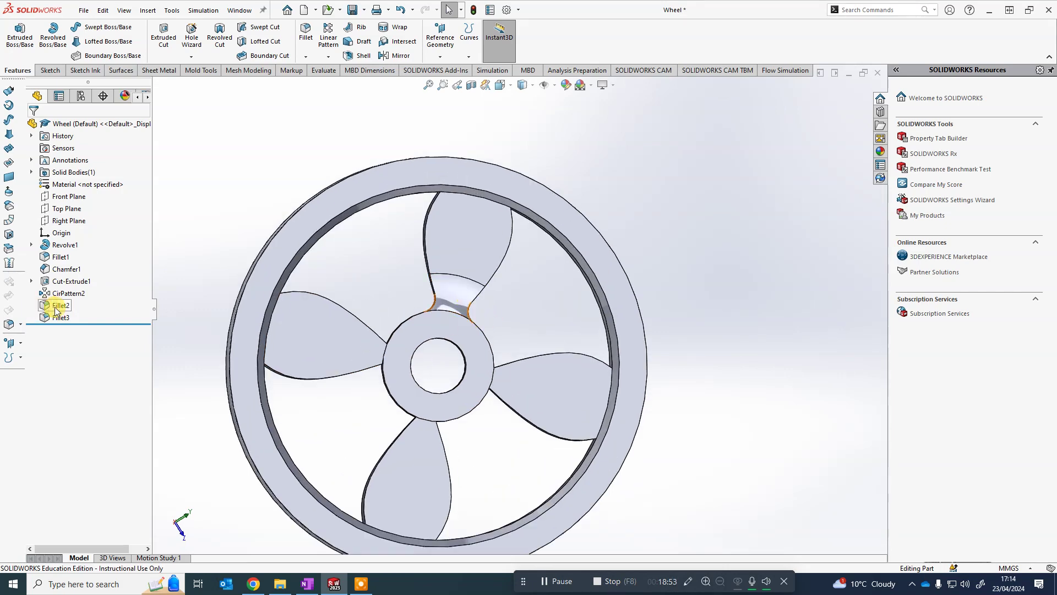
scroll(464, 298, up, 3)
middle_drag(543, 242, 580, 242)
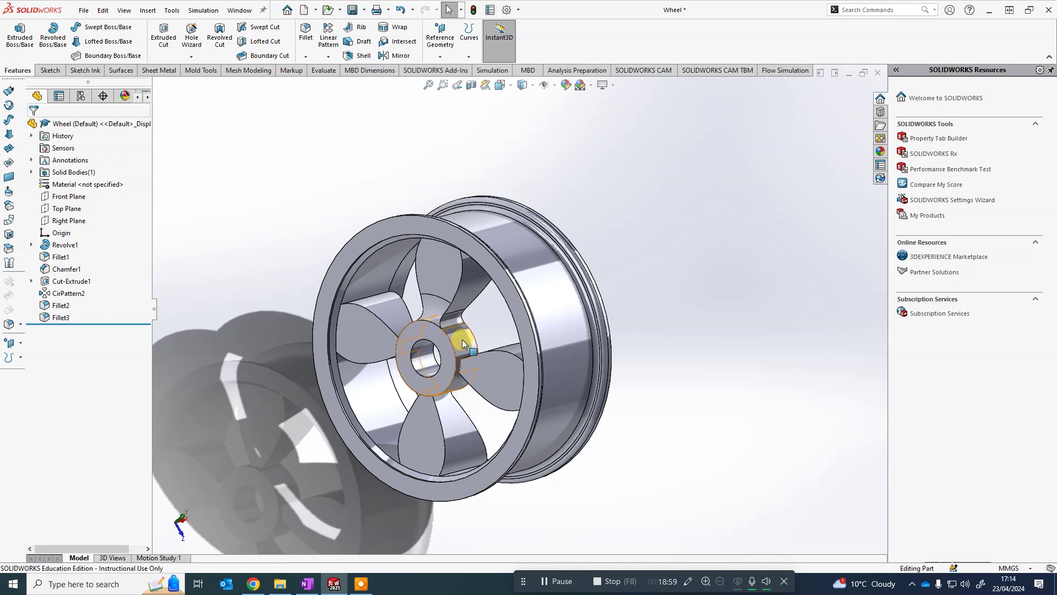
click(328, 57)
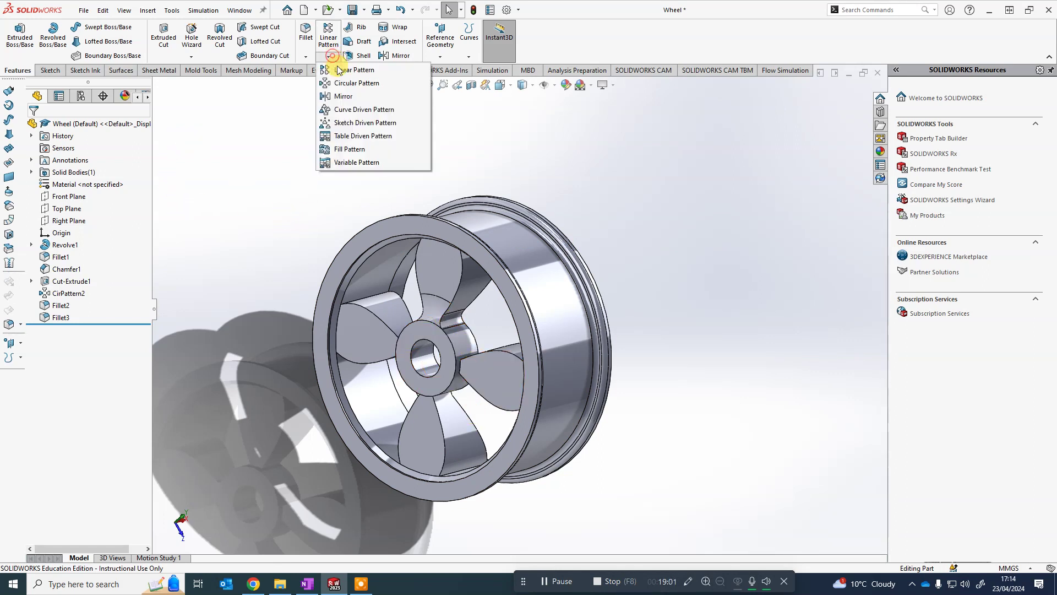
click(352, 82)
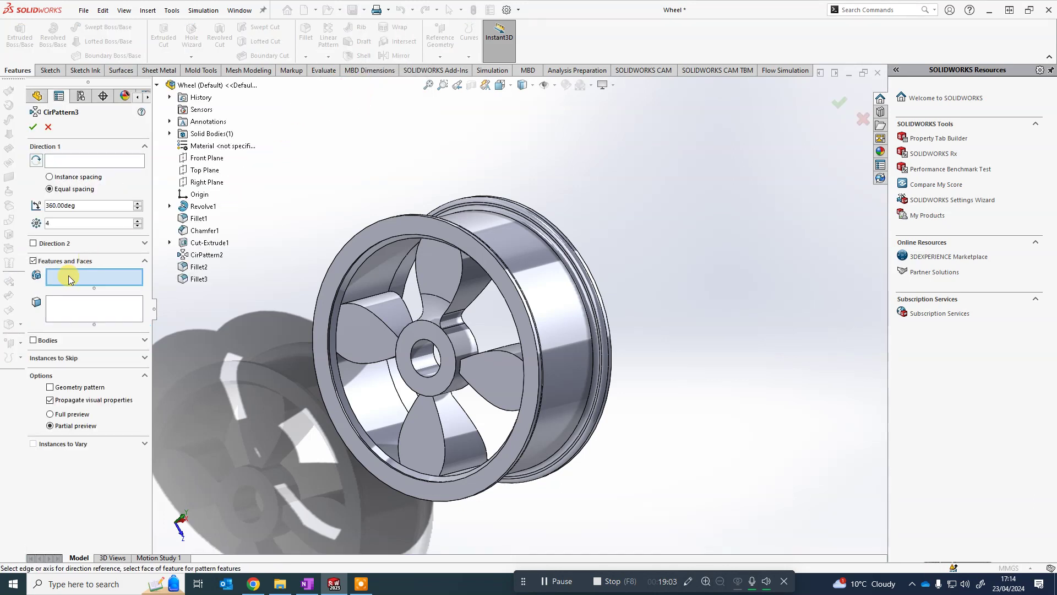
click(198, 268)
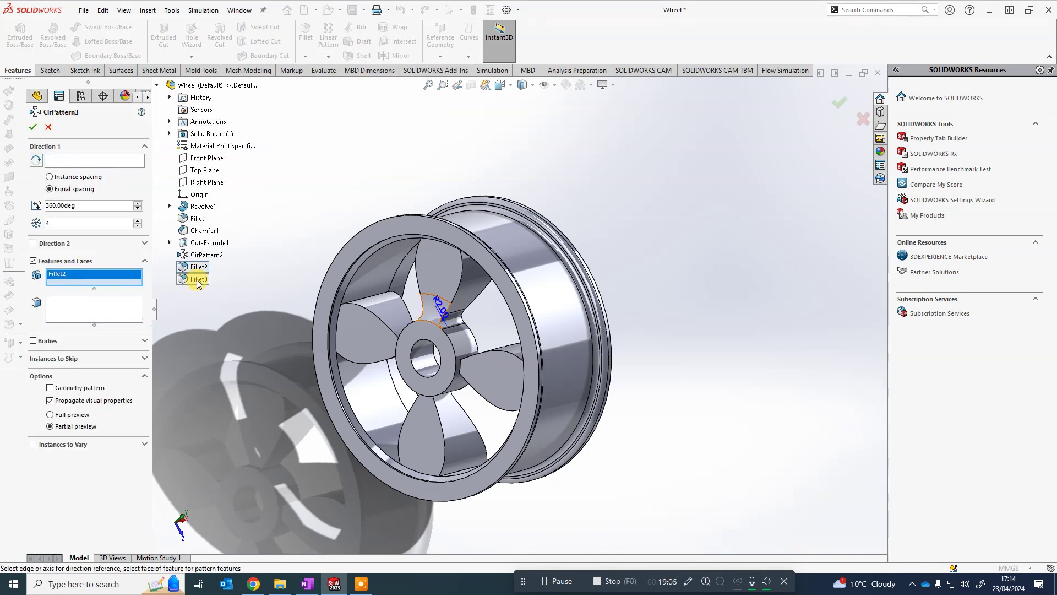
click(197, 279)
Use the hub bore's circular edge as the pattern axis and try to create 4 equally spaced fillet instances over 360 degrees
click(59, 162)
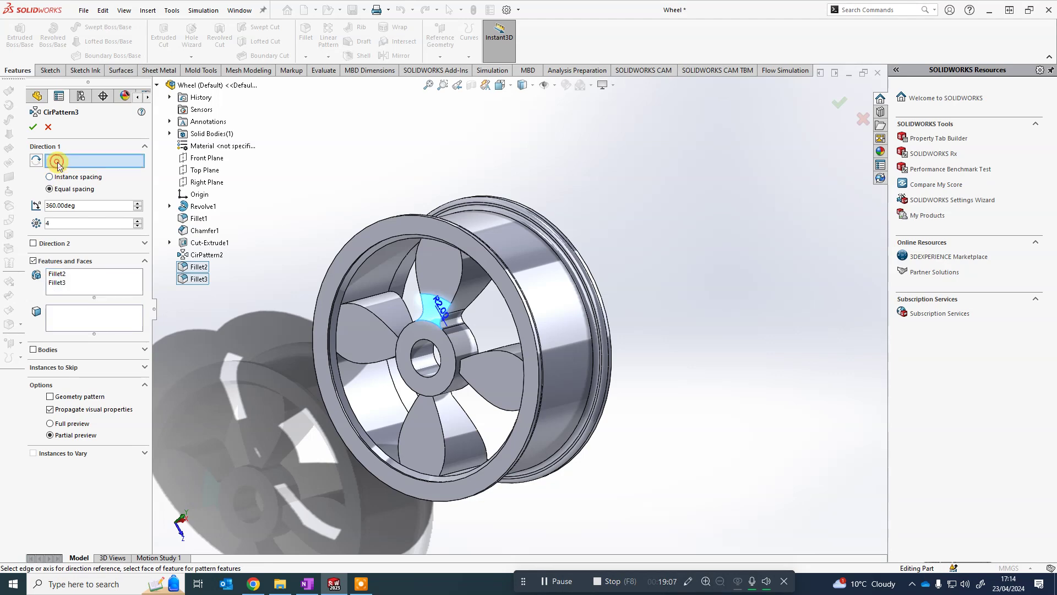
click(418, 344)
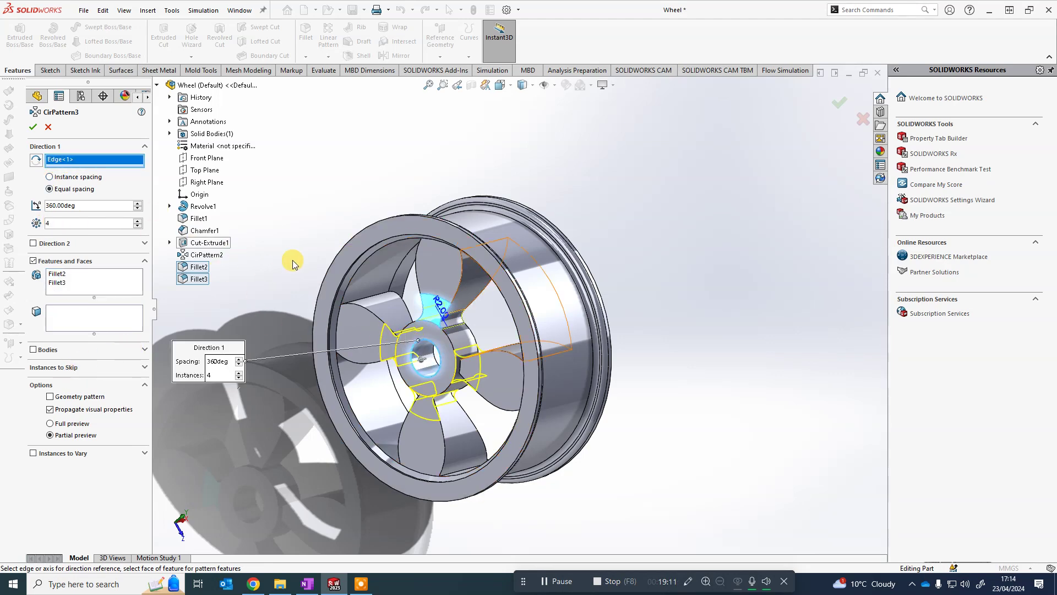
middle_drag(292, 251, 301, 186)
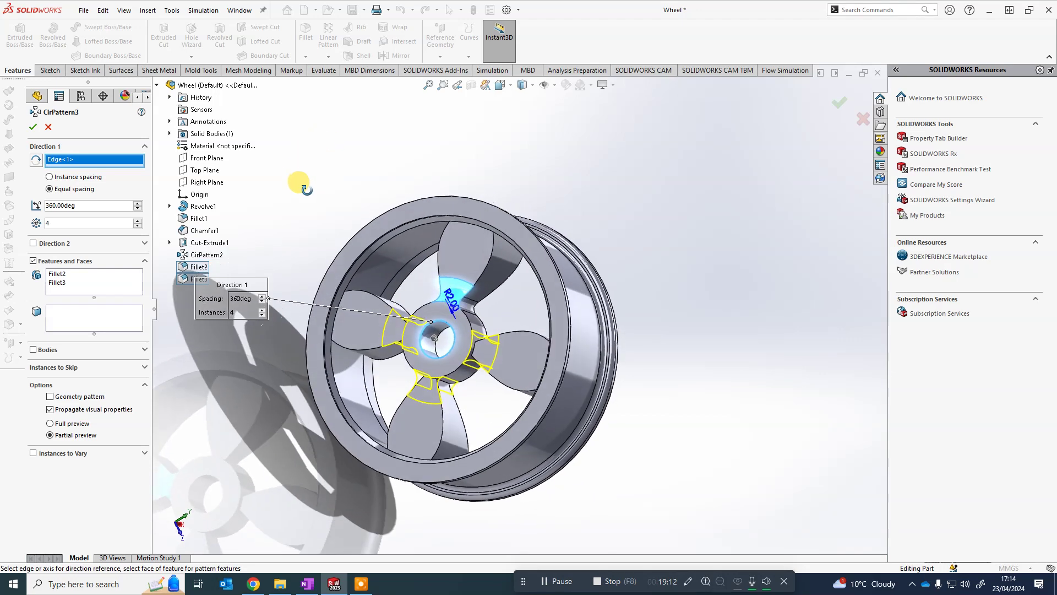
click(32, 127)
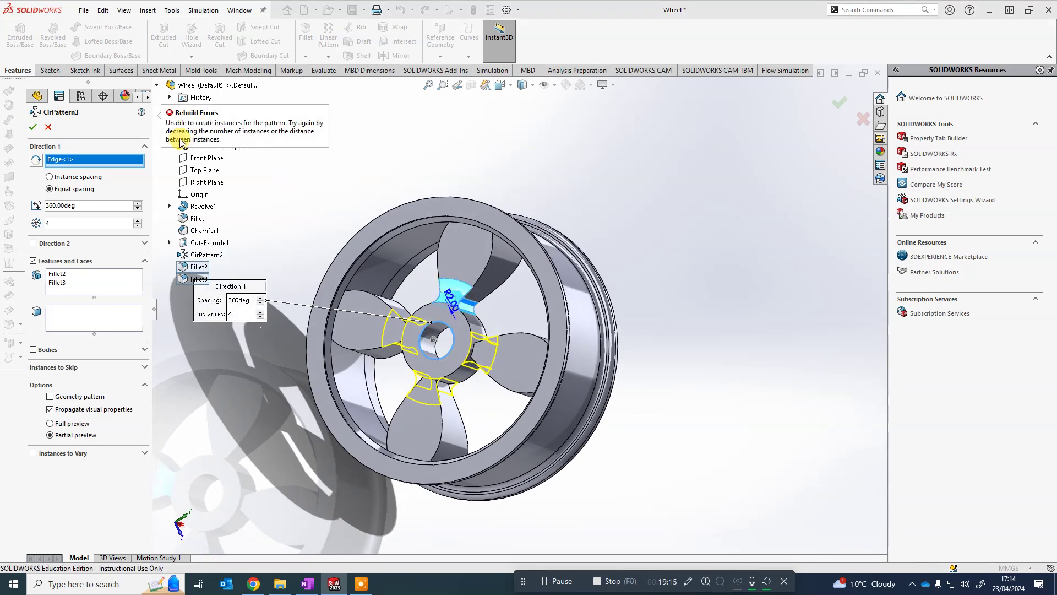
Try to create the circular fillet pattern with Geometry pattern enabled, both with and without Propagate visual properties
click(64, 398)
click(70, 159)
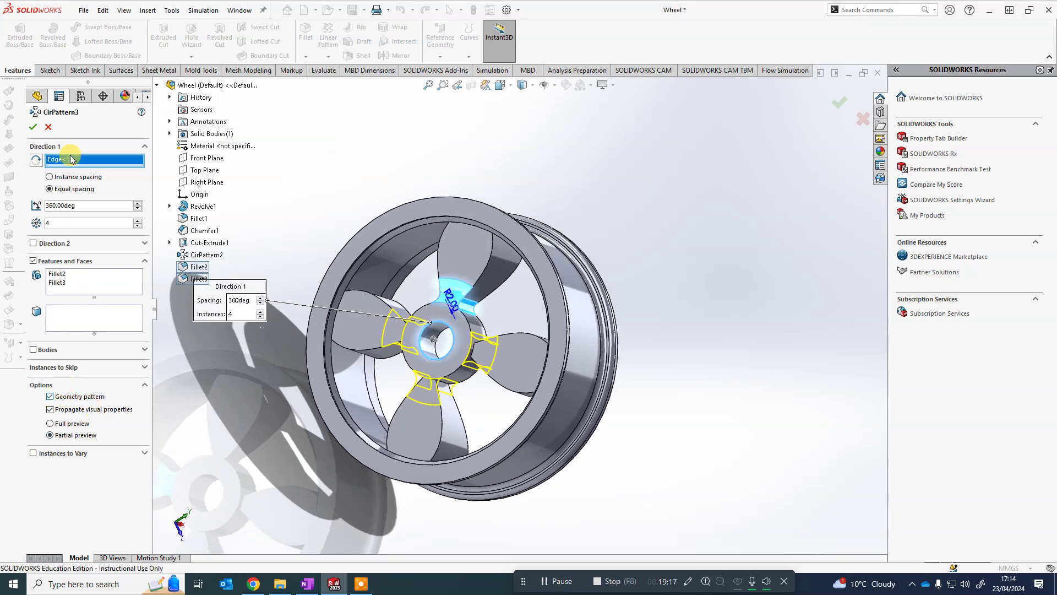
click(31, 128)
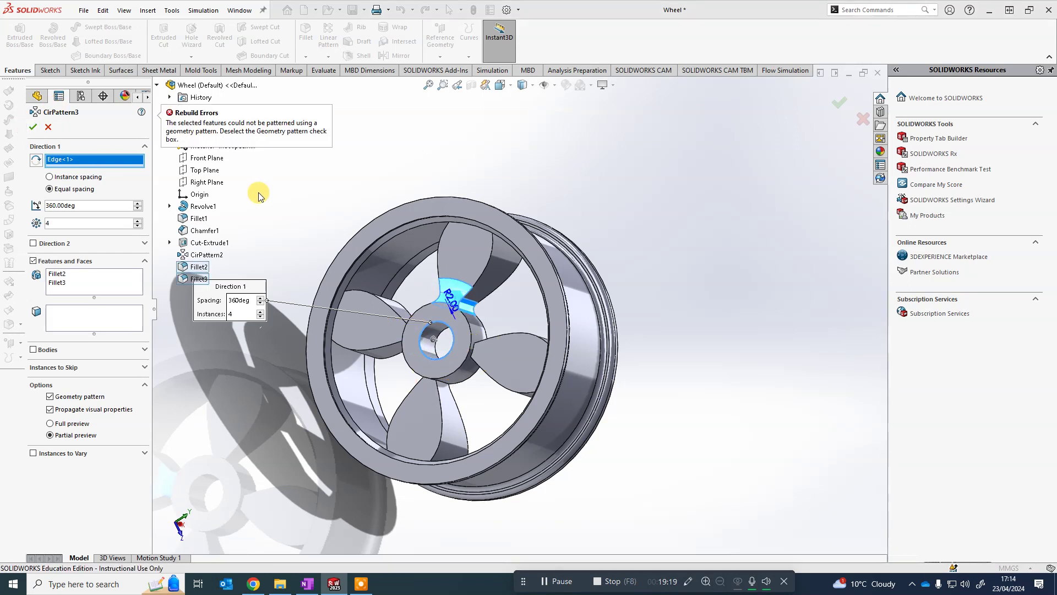
click(54, 411)
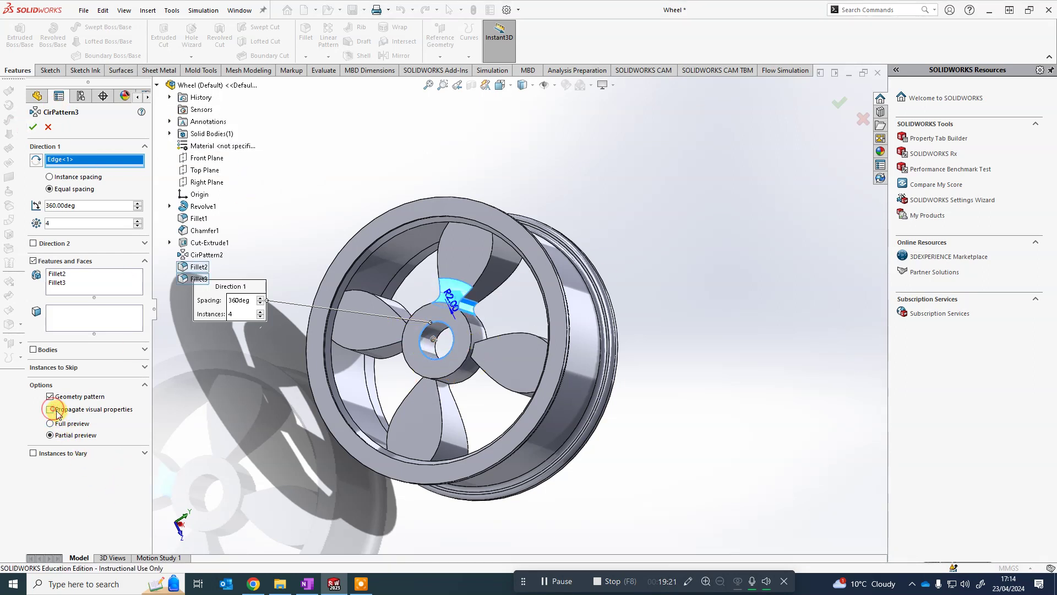
click(30, 128)
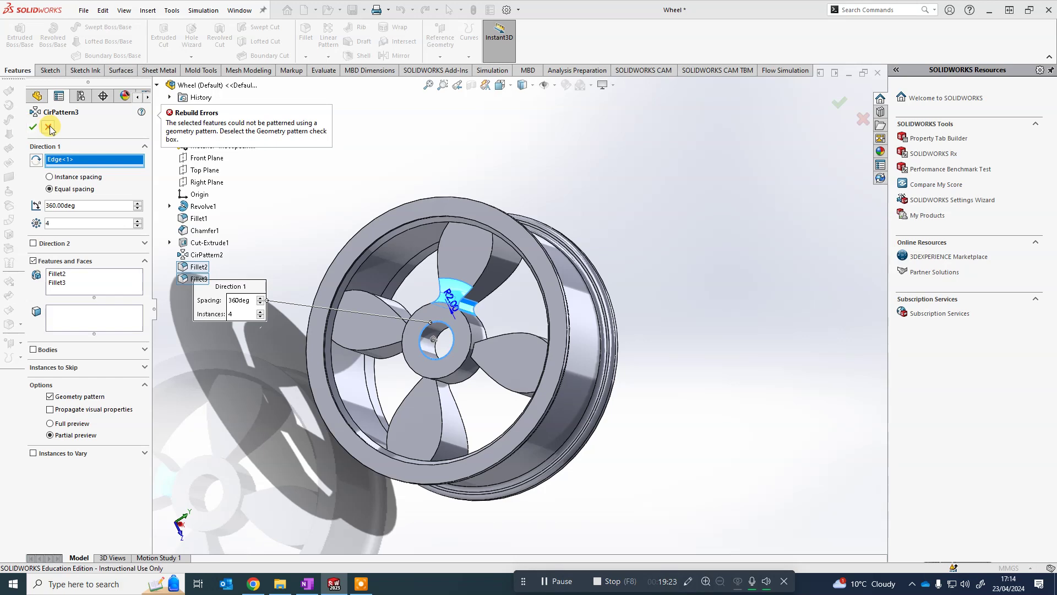
click(50, 406)
click(50, 398)
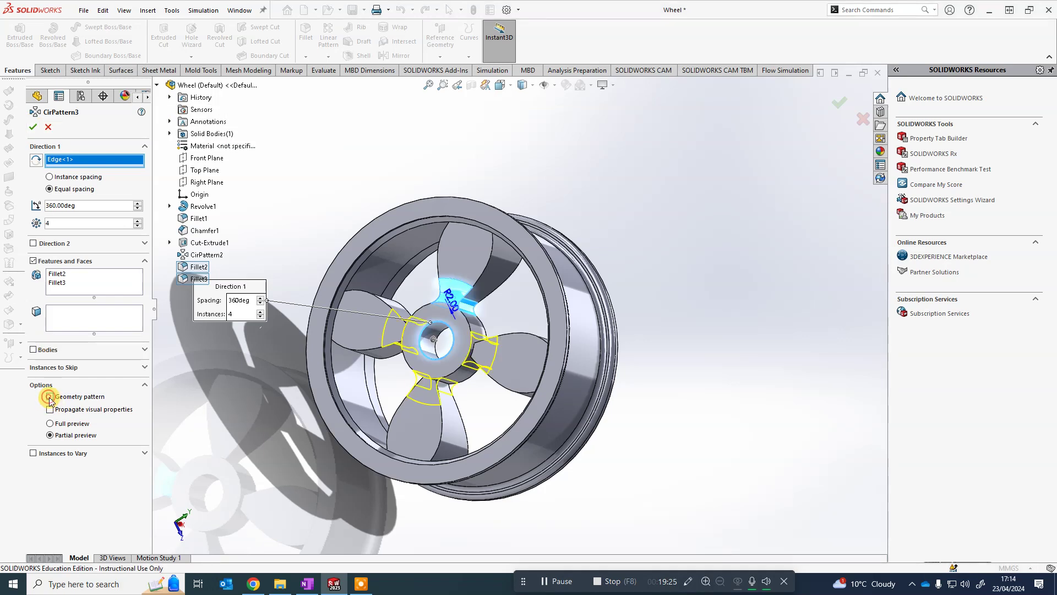
Circular-pattern the filleted wheel body, instead of the fillet features, as 4 equally spaced instances over 360 degrees
click(33, 350)
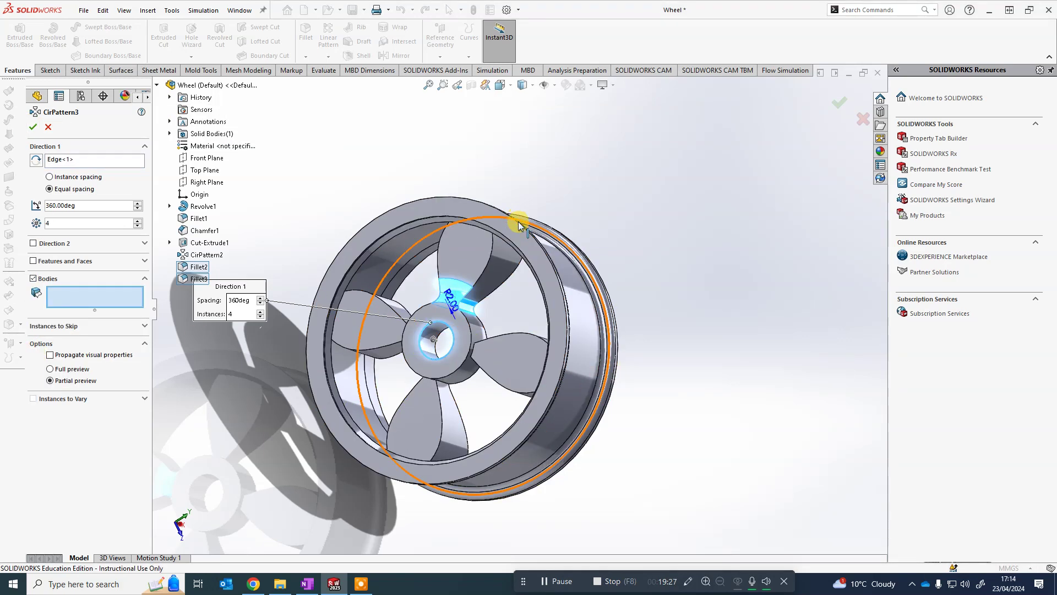
click(496, 230)
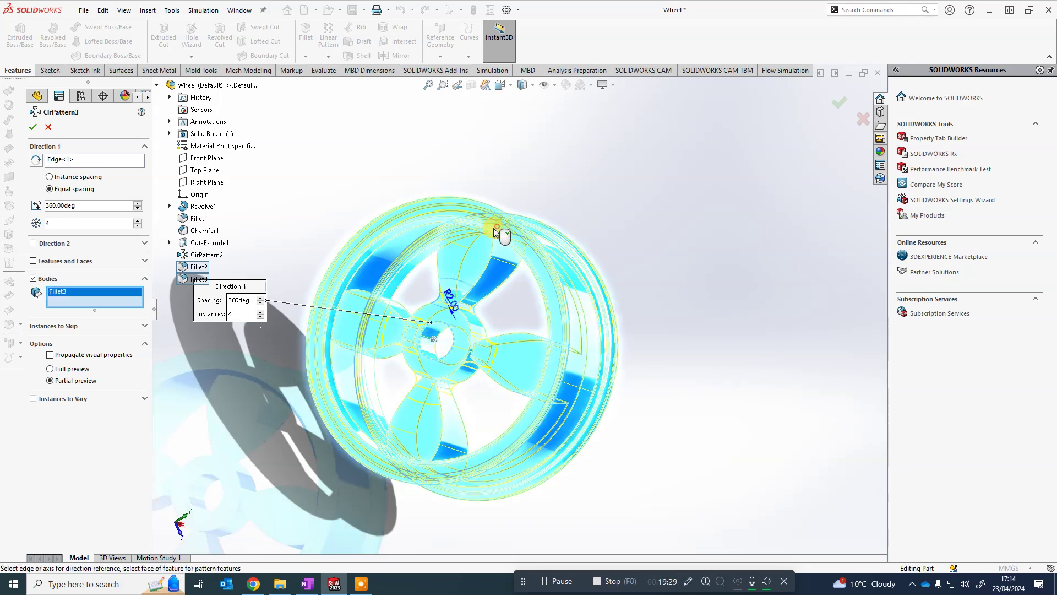
click(35, 128)
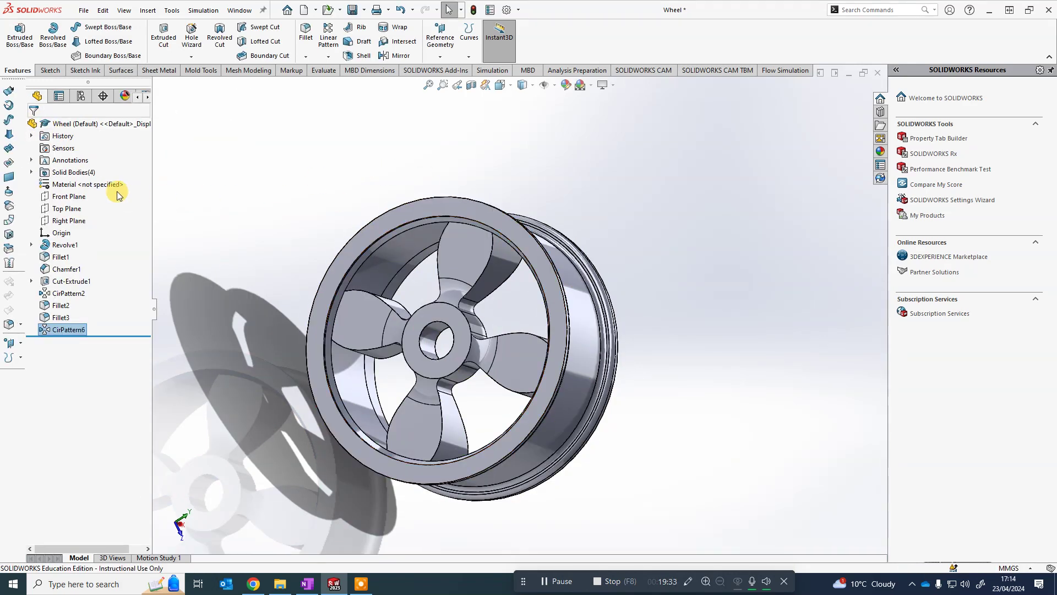
Examine the wheel from several angles, checking how each spoke blends into the hub and how the spoke surfaces look
middle_drag(425, 179, 389, 373)
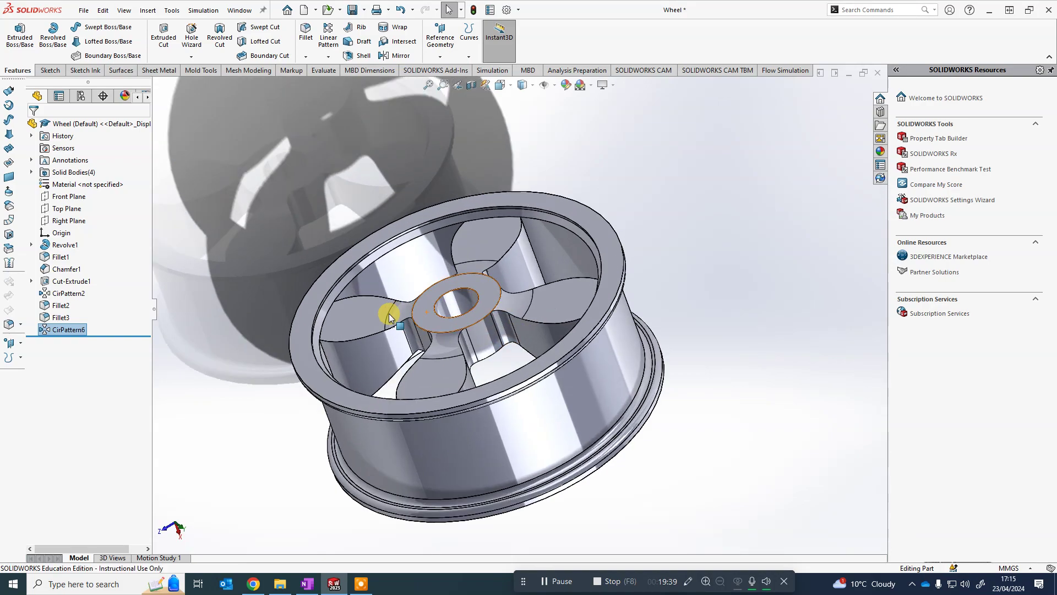
scroll(390, 373, down, 3)
middle_drag(711, 310, 602, 294)
middle_drag(602, 243, 472, 319)
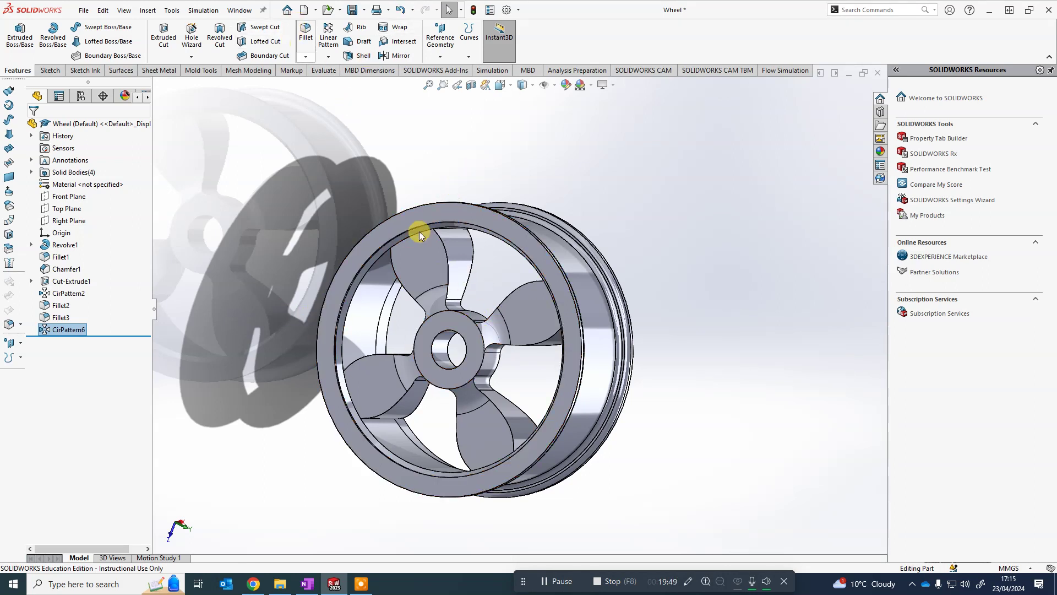
middle_drag(698, 402, 413, 266)
right_click(411, 264)
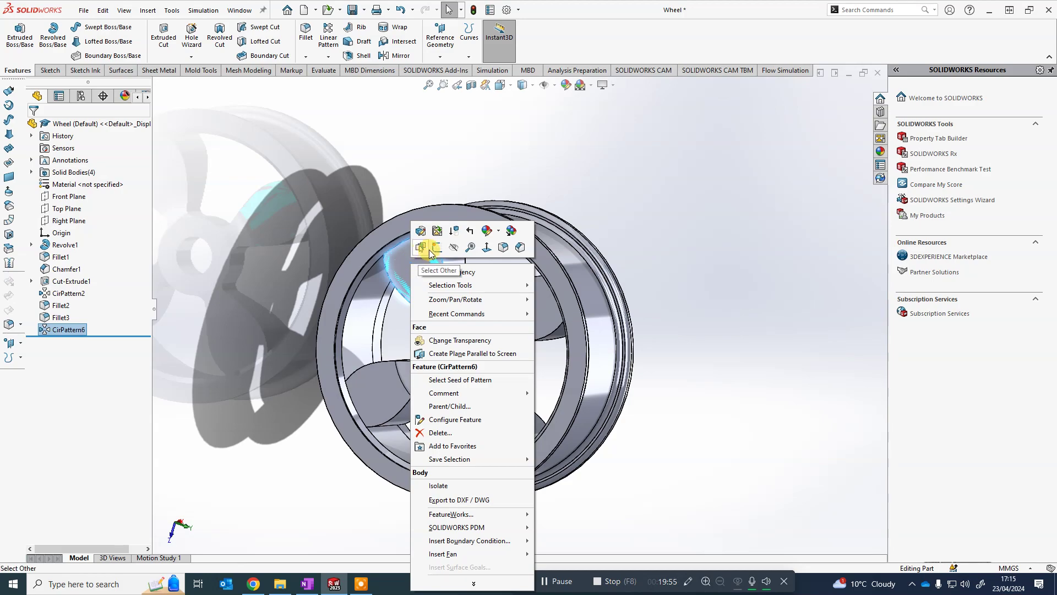
click(602, 158)
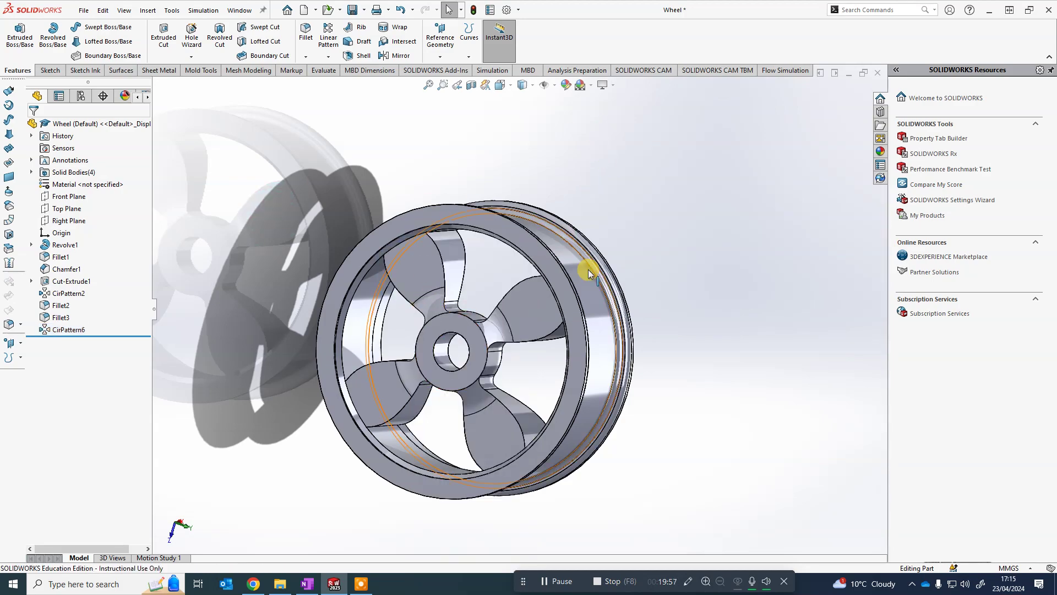
middle_drag(583, 264, 559, 268)
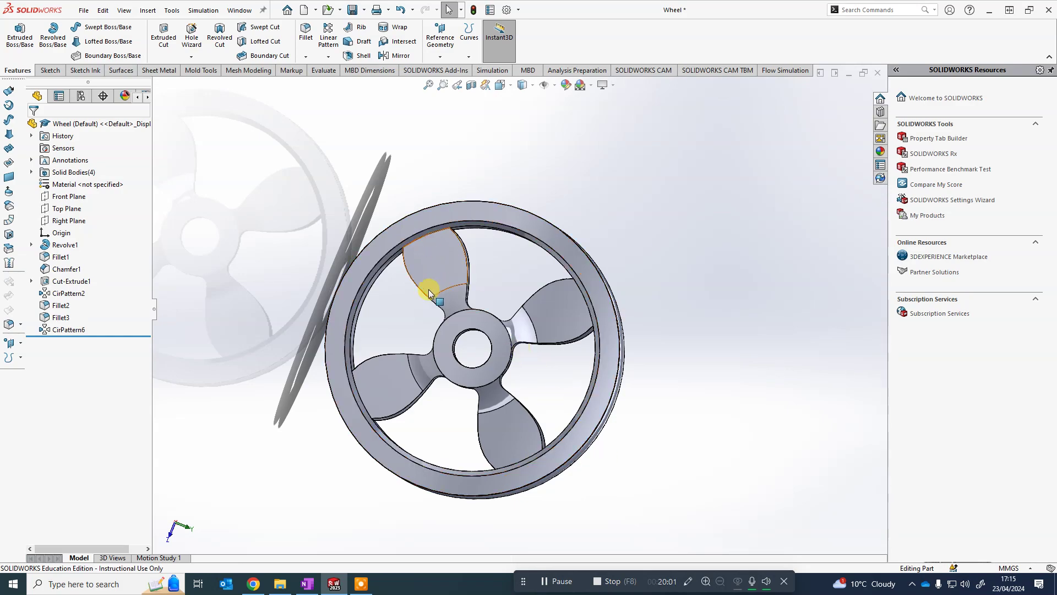
mouse_move(601, 344)
middle_down()
mouse_move(705, 328)
mouse_move(617, 342)
middle_up()
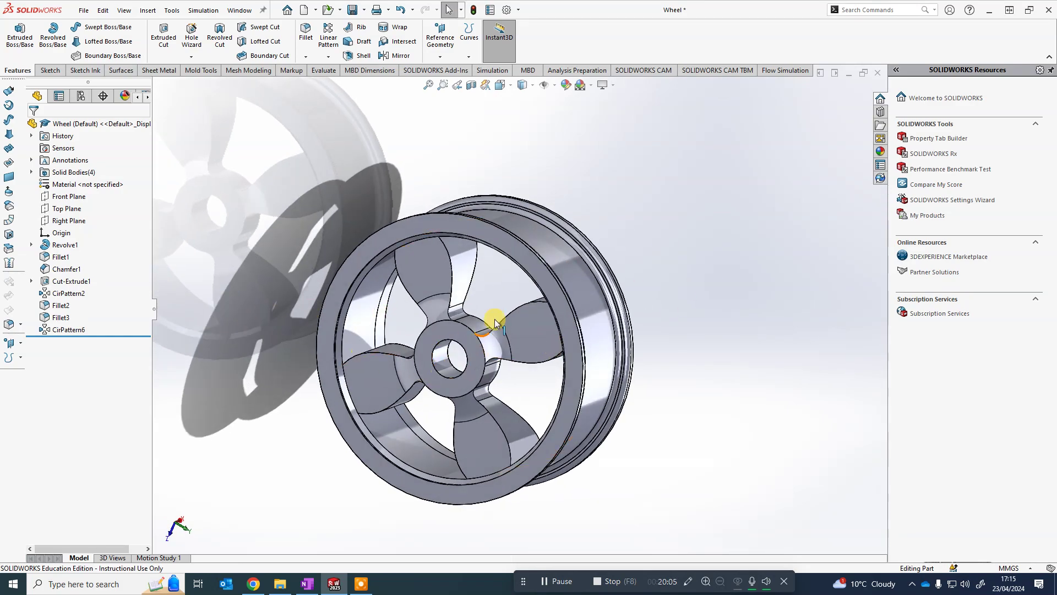
scroll(489, 310, down, 2)
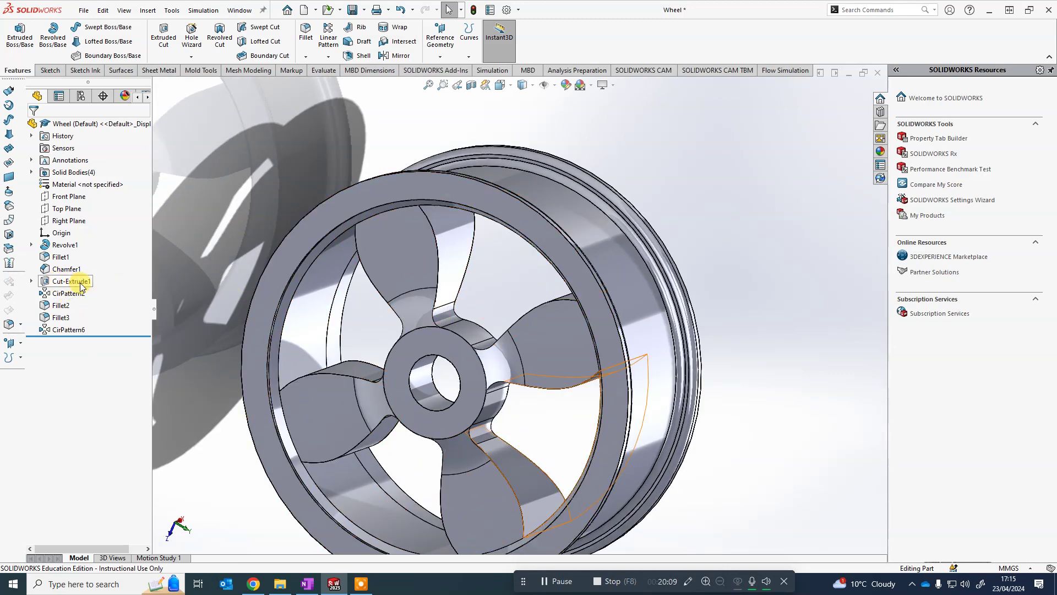
Narrow the spoke opening in Cut-Extrude1's sketch by moving its spline points towards the centreline, with the outer endpoints about 9.6 mm from it
click(31, 282)
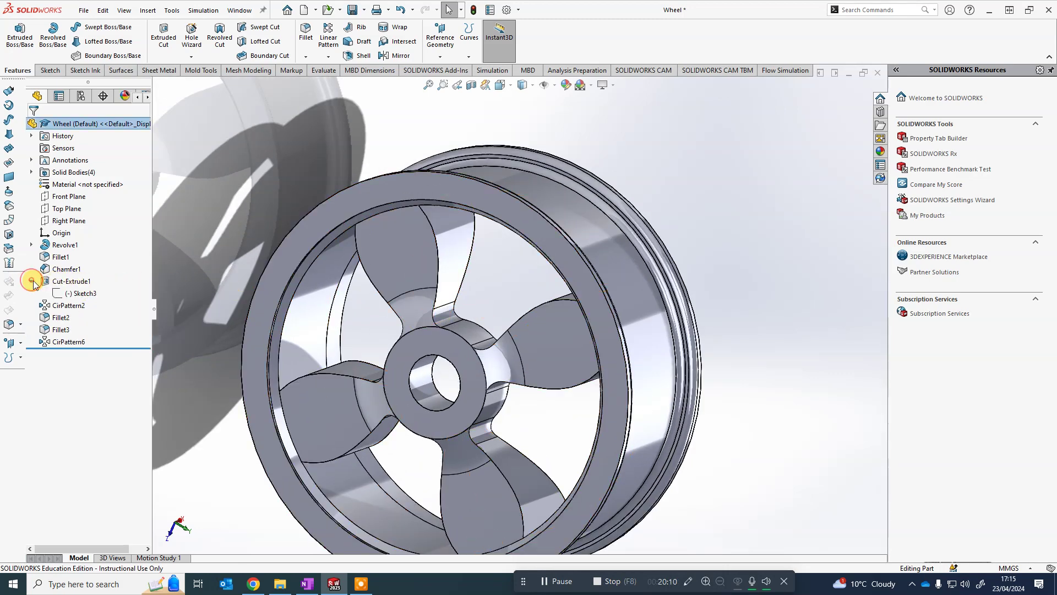
right_click(77, 295)
click(86, 261)
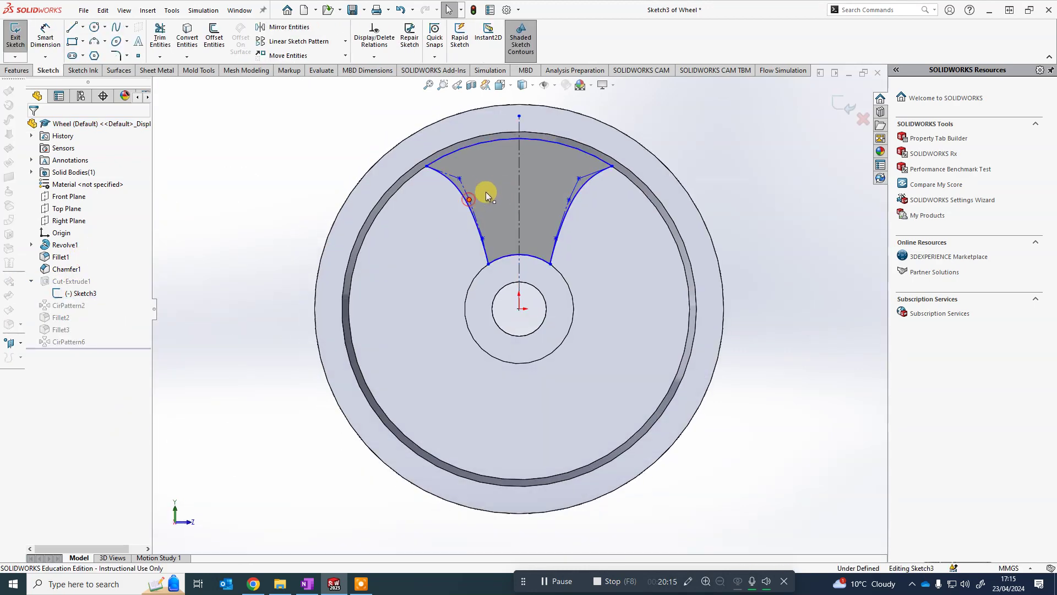
drag(468, 199, 504, 185)
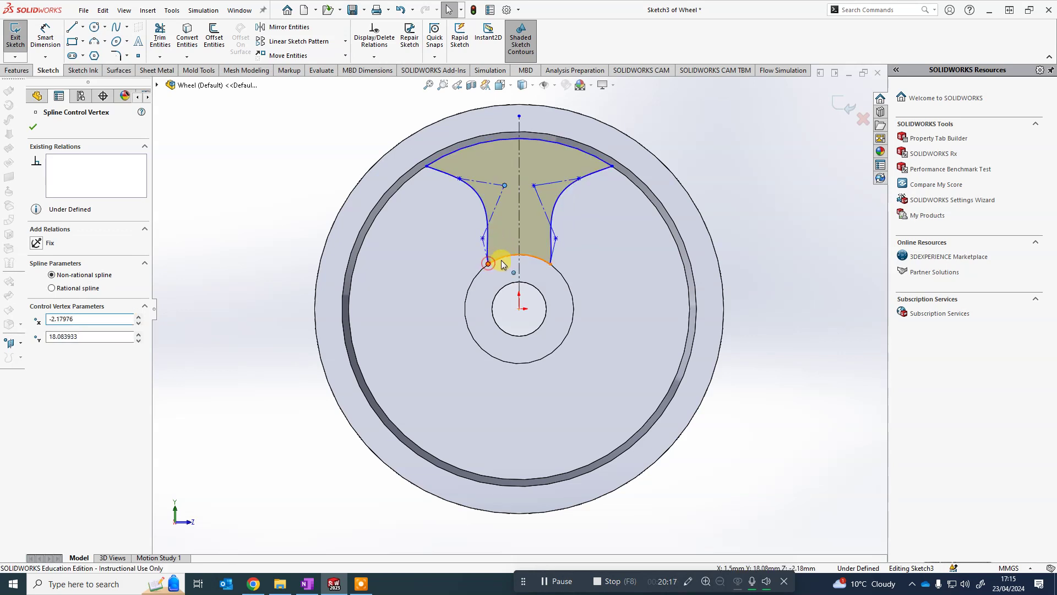
drag(502, 264, 504, 232)
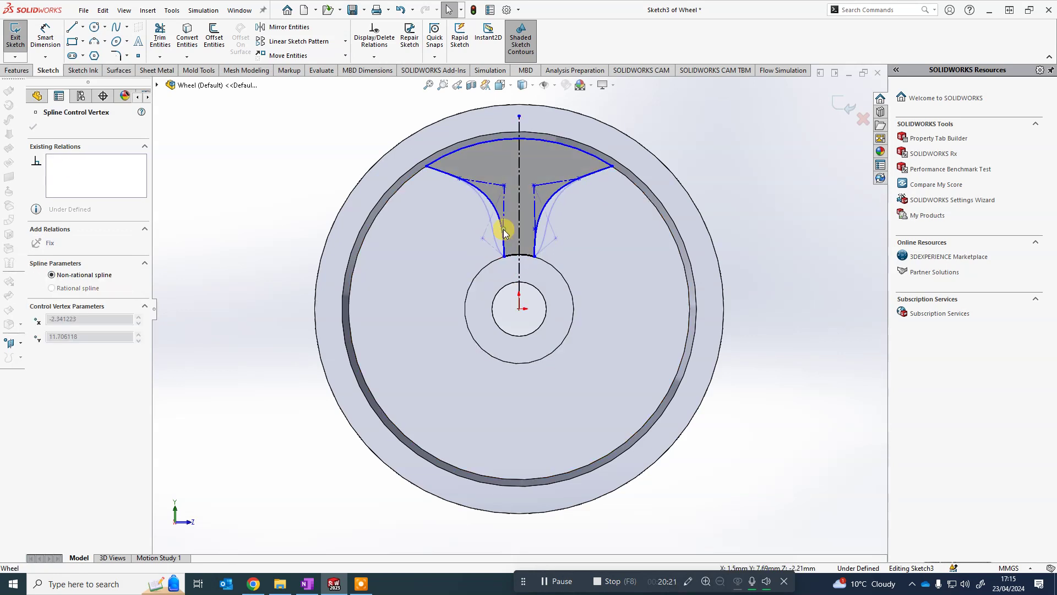
drag(425, 165, 454, 150)
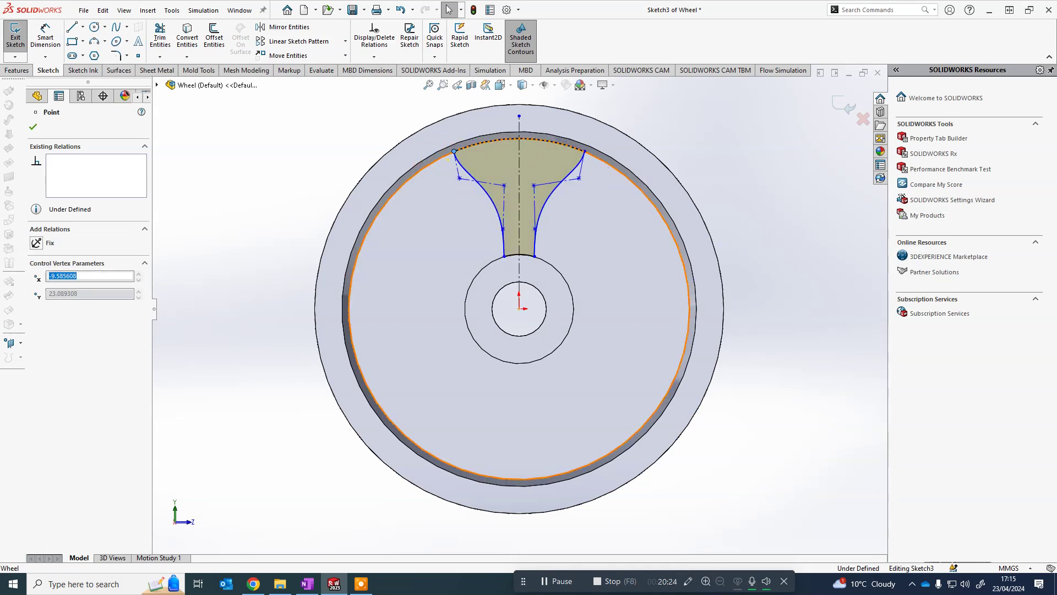
click(837, 104)
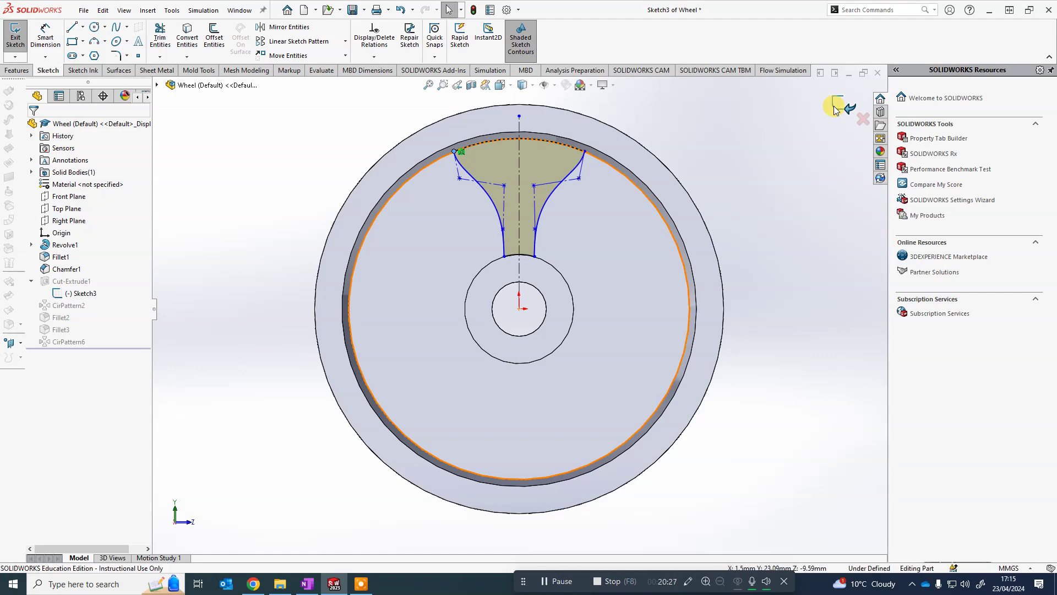
key(ctrl+7)
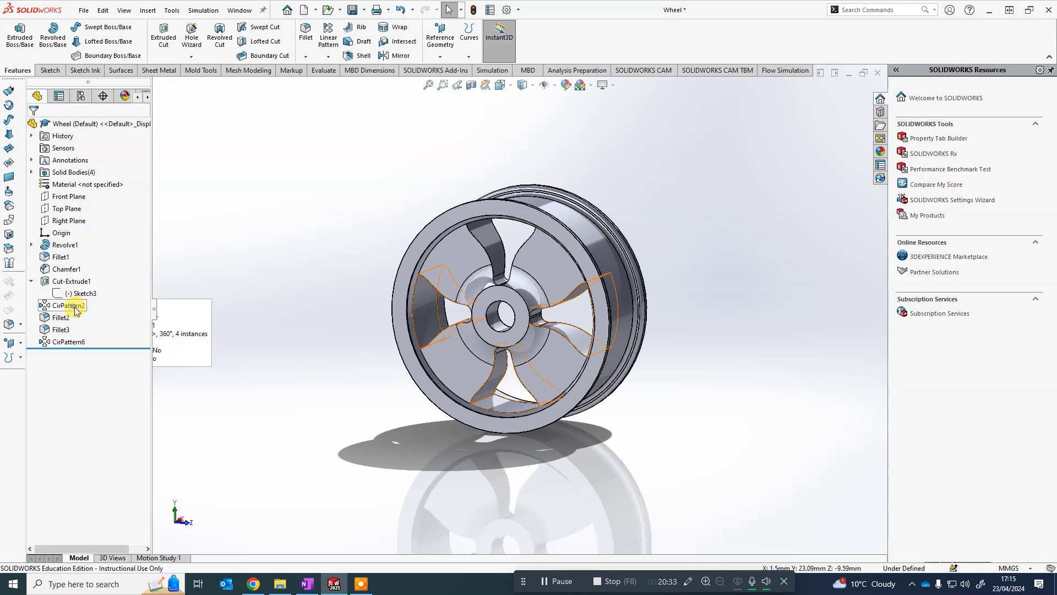
Set the spoke-opening circular pattern CirPattern2 to 5 equally spaced instances over 360 degrees
right_click(64, 307)
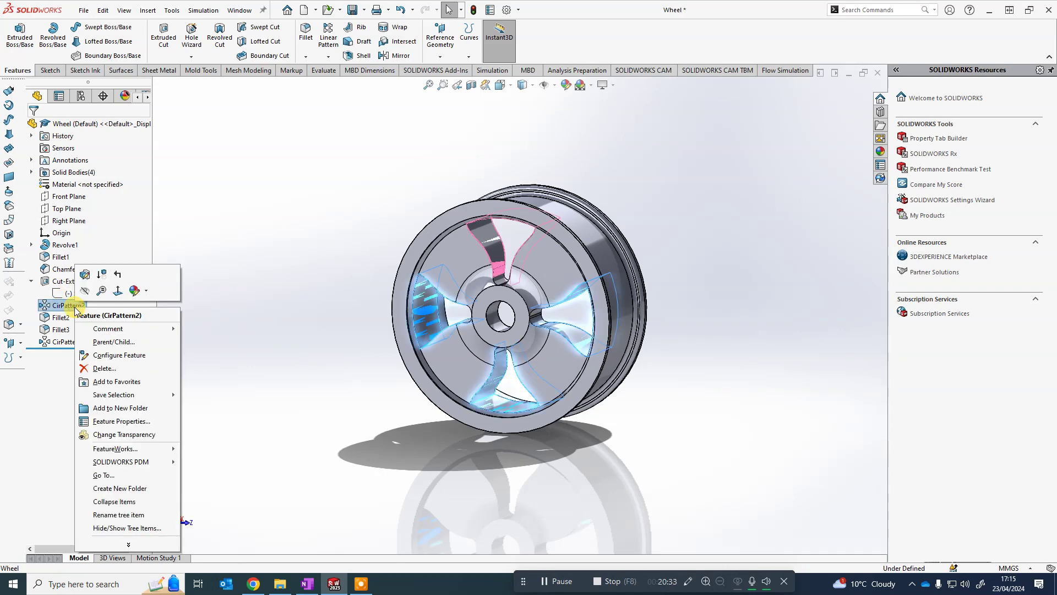
click(84, 275)
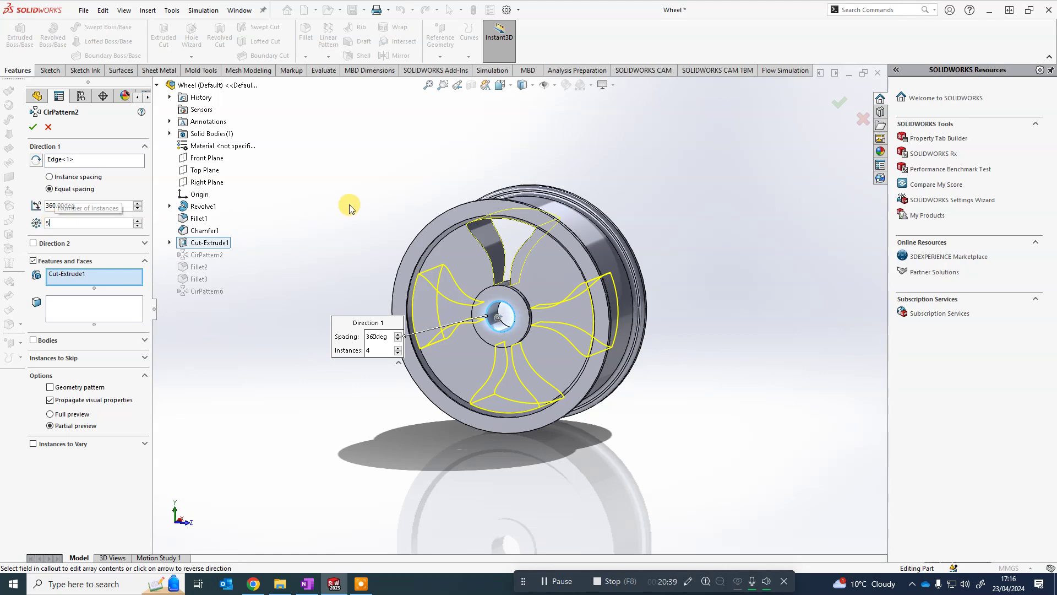
click(33, 128)
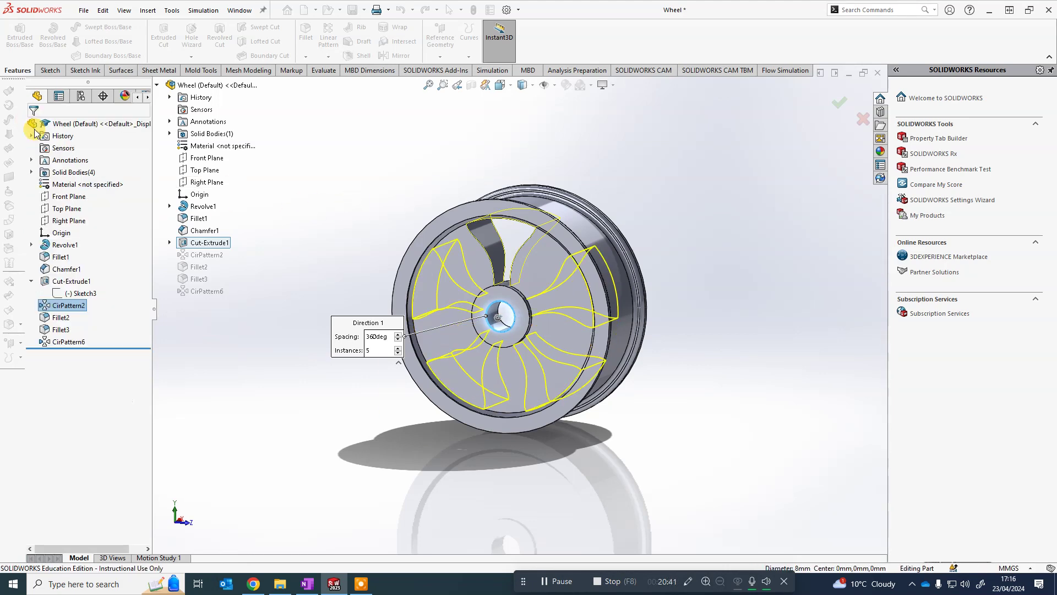
right_click(73, 308)
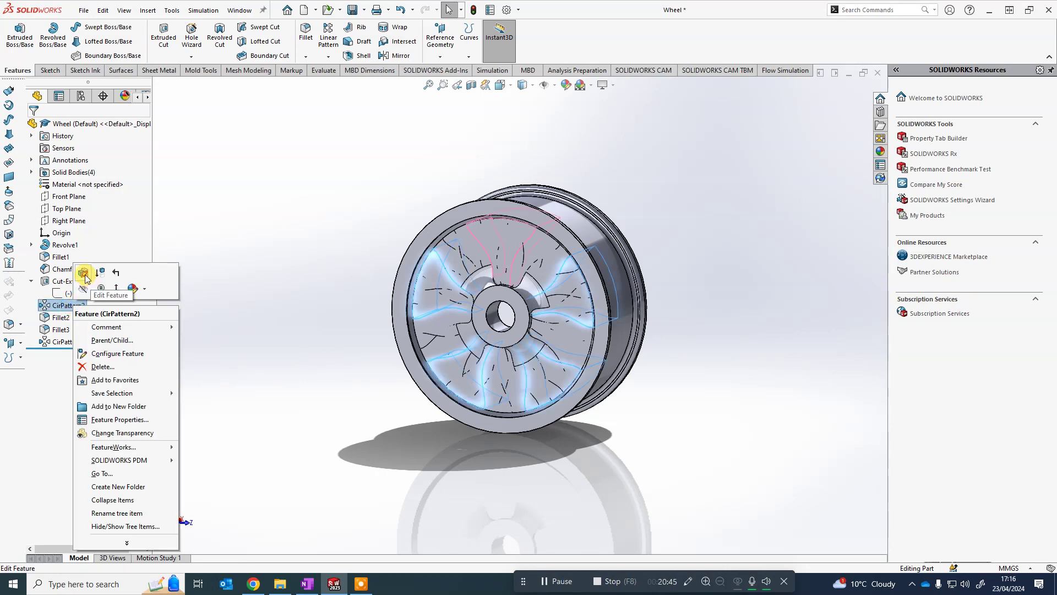
click(84, 276)
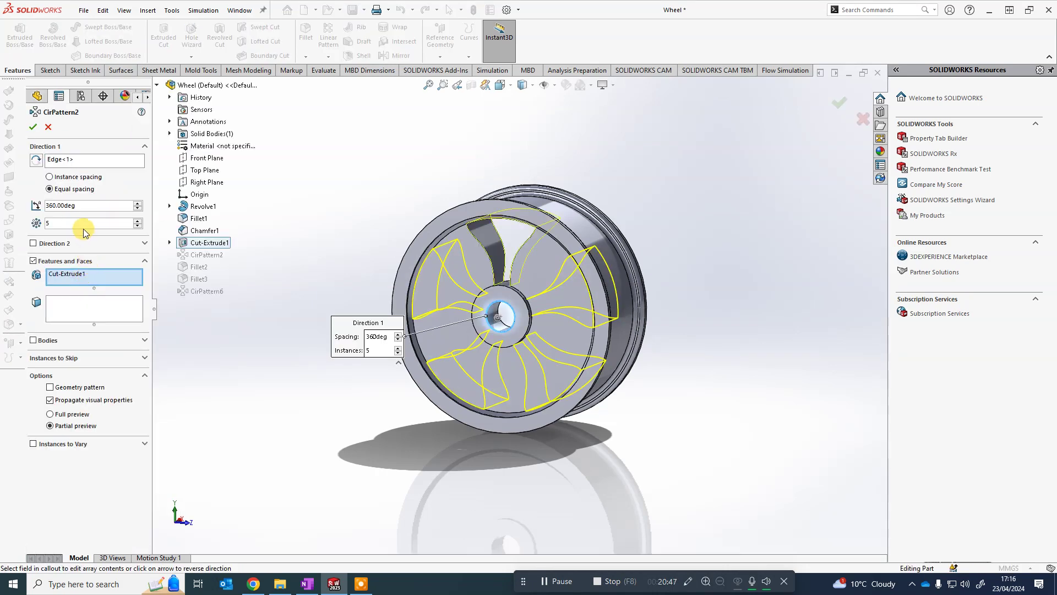
click(31, 126)
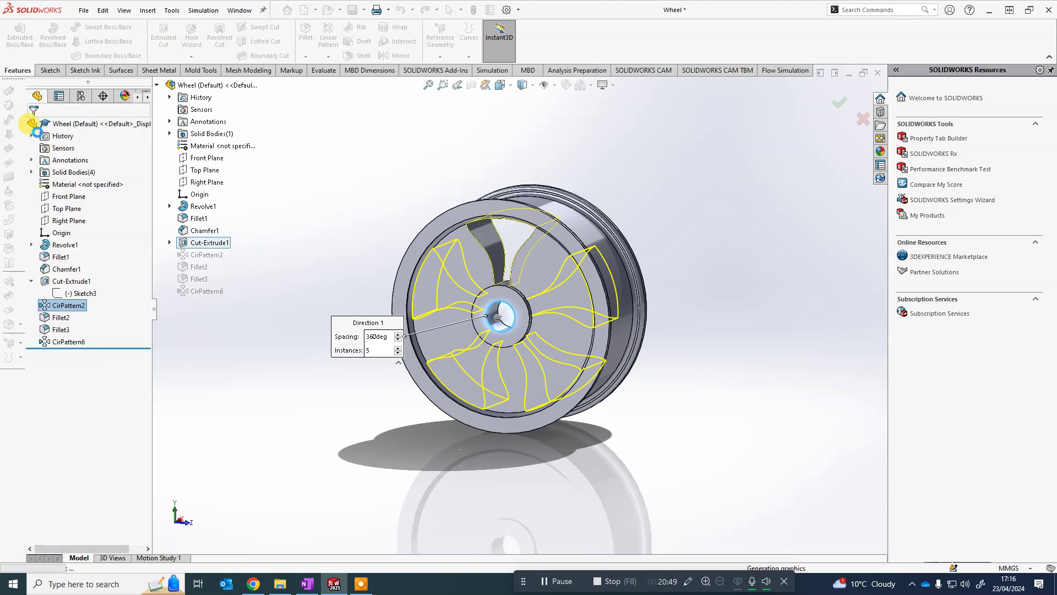
Delete the spoke-to-hub fillets Fillet2 and Fillet3 together with the body pattern CirPattern6
click(61, 317)
shift+click(67, 342)
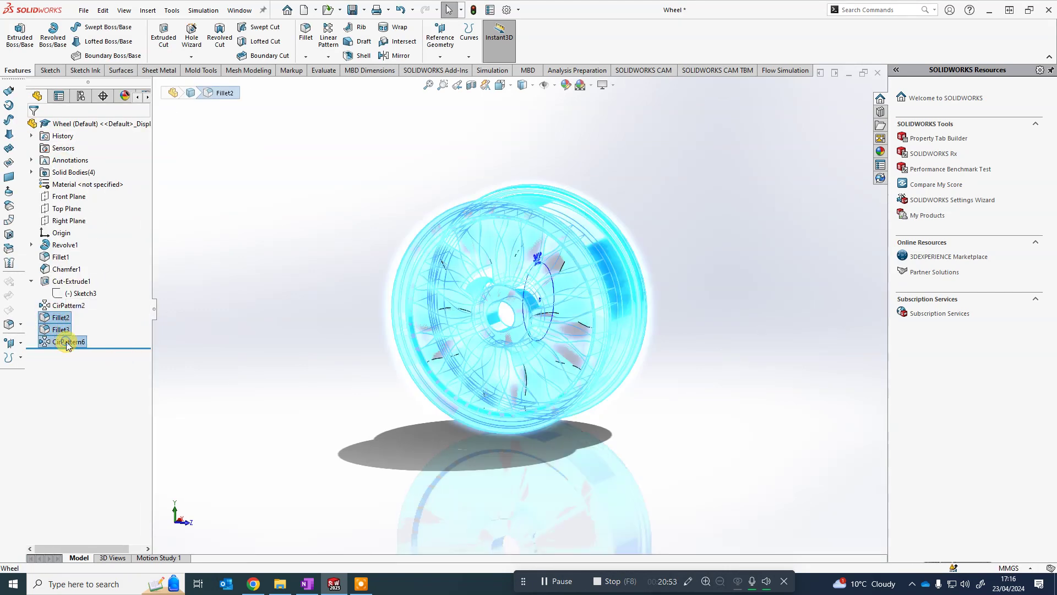
right_click(67, 343)
click(88, 374)
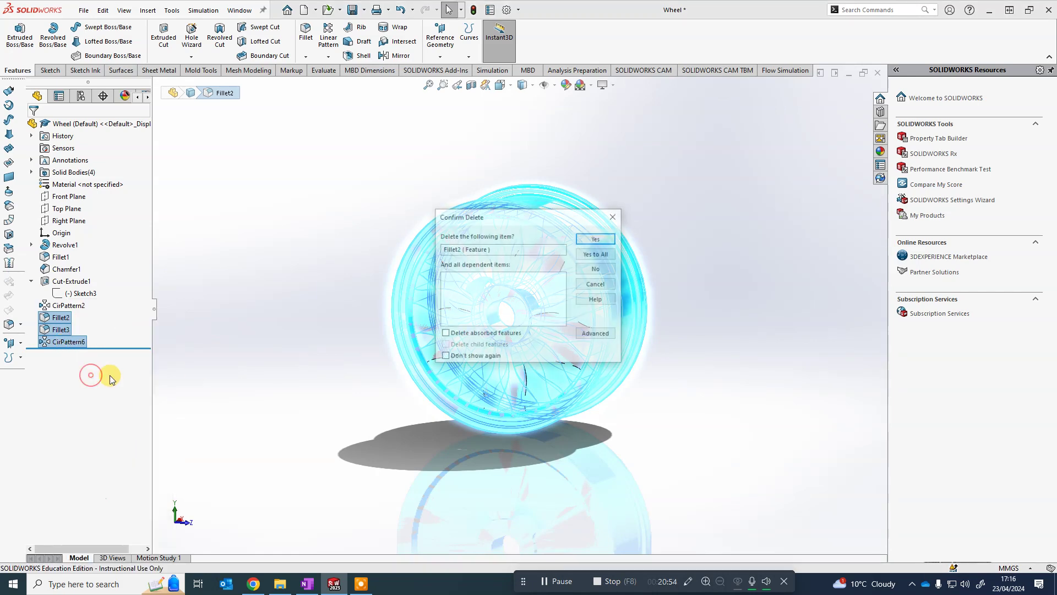
click(599, 237)
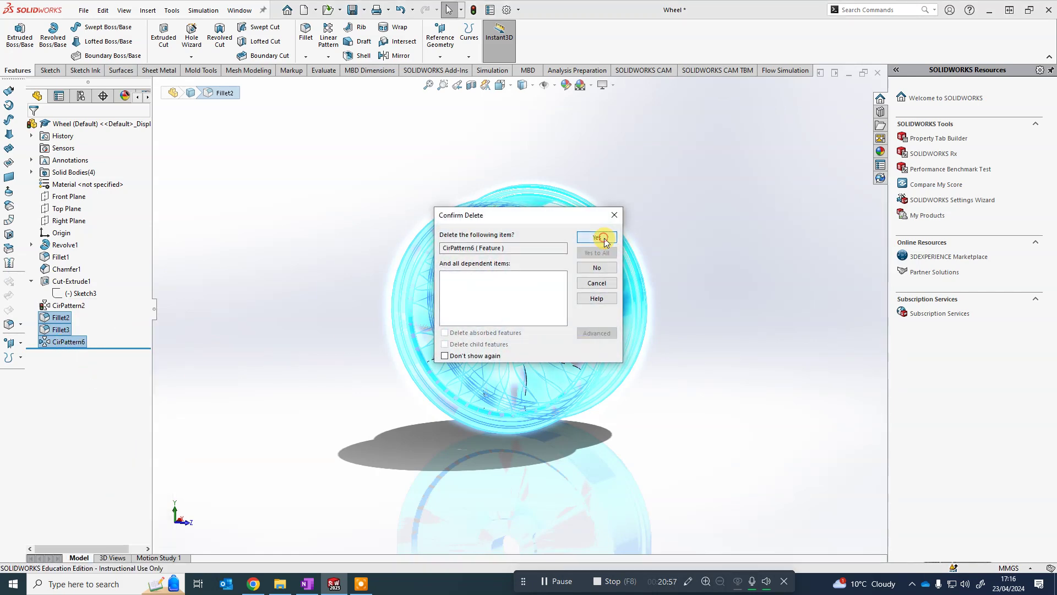
click(599, 237)
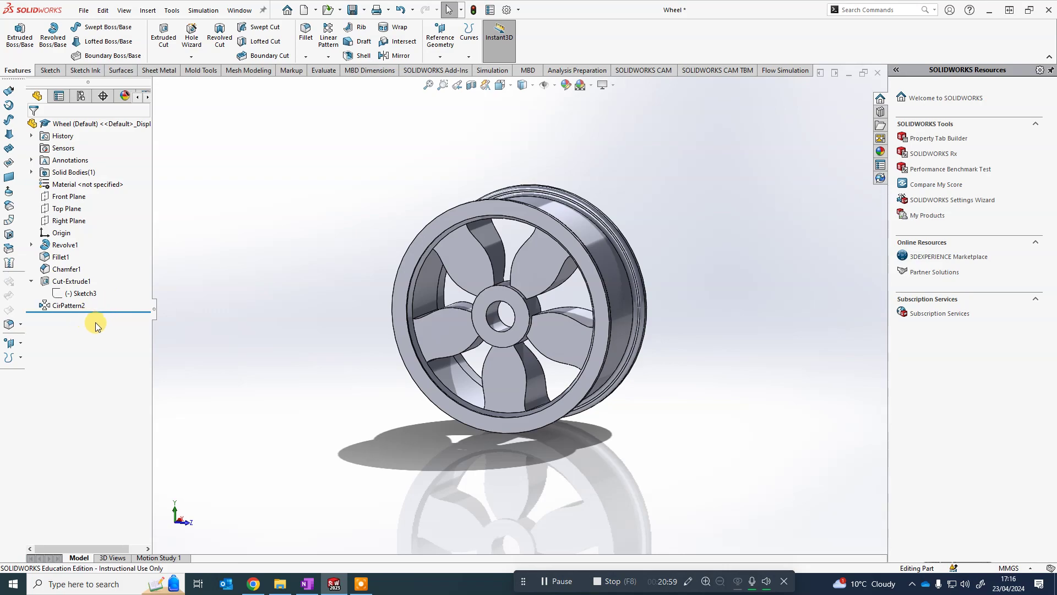
middle_drag(349, 406, 582, 358)
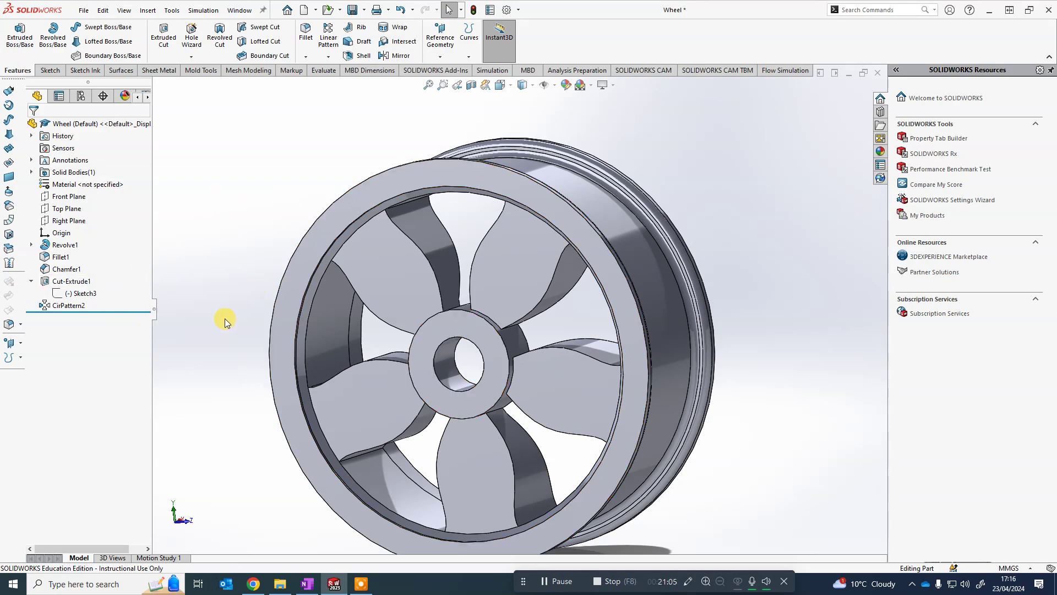
middle_drag(224, 322, 745, 398)
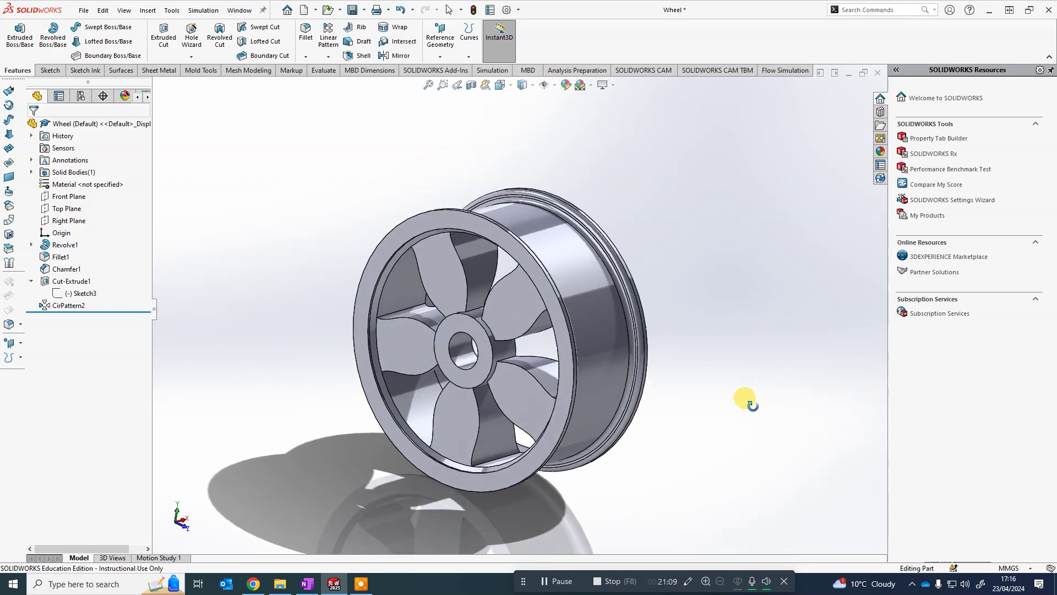
scroll(633, 396, up, 3)
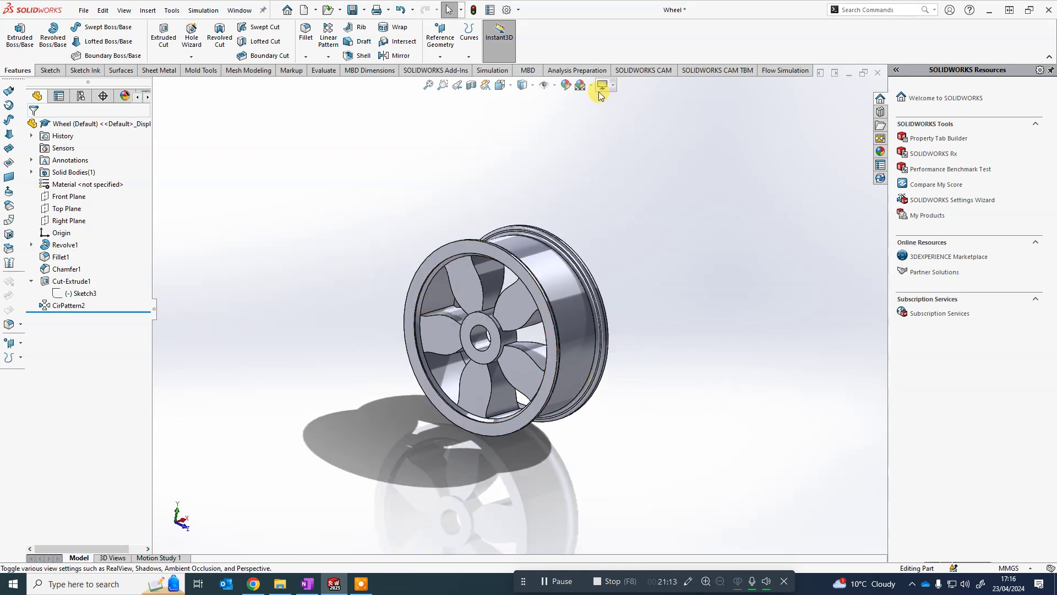
Try the checkered texture and then the polished gold appearance on the whole wheel
click(563, 88)
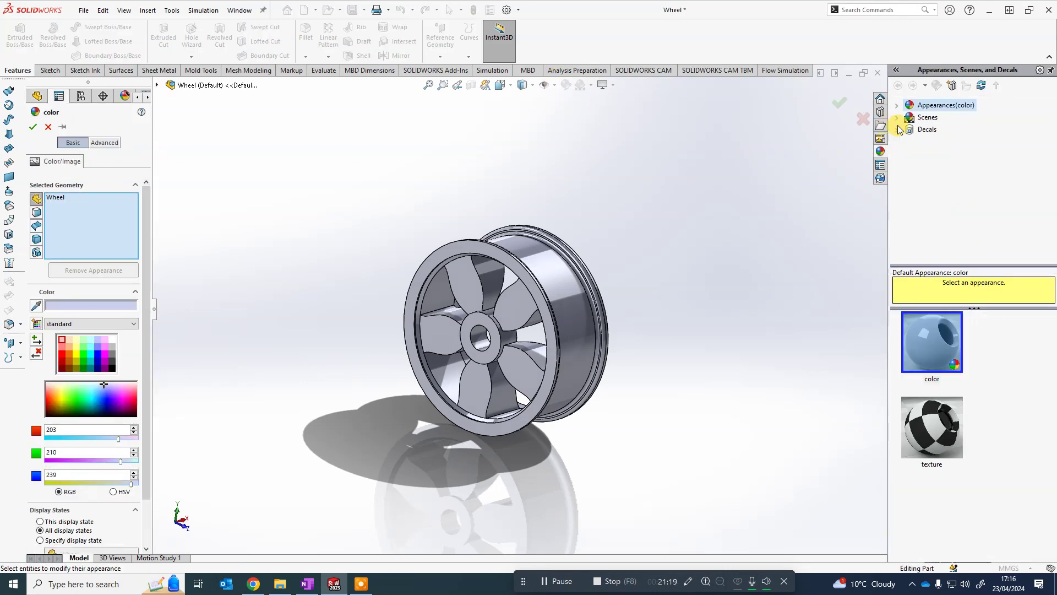
click(957, 461)
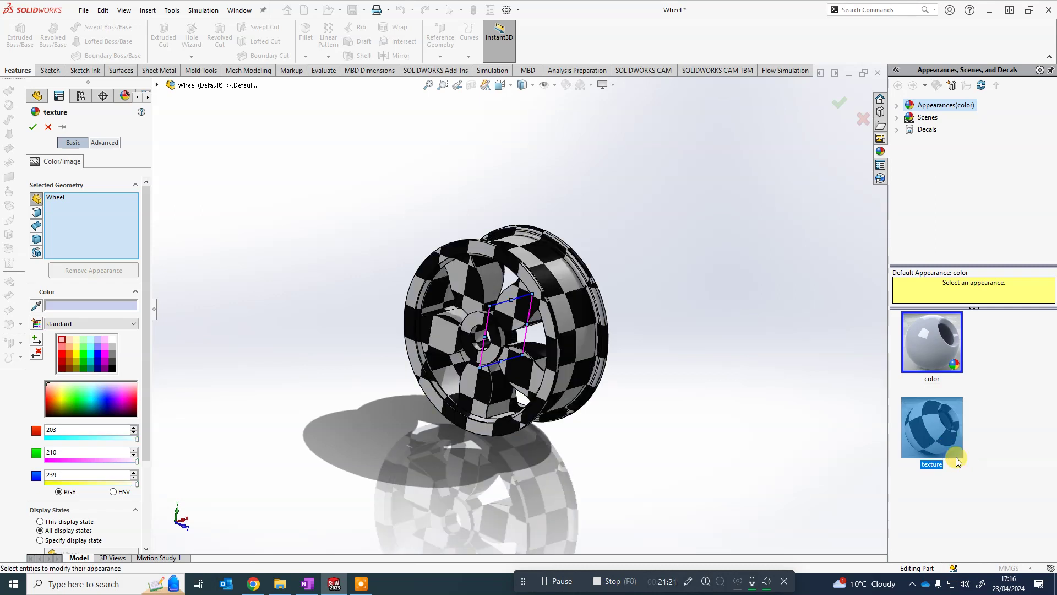
click(896, 105)
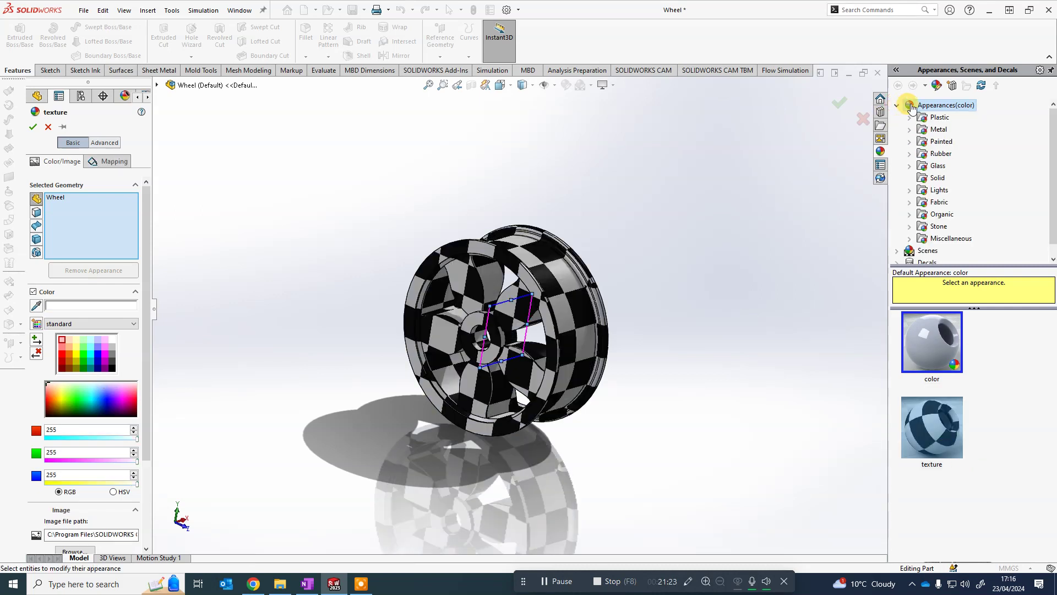
click(911, 130)
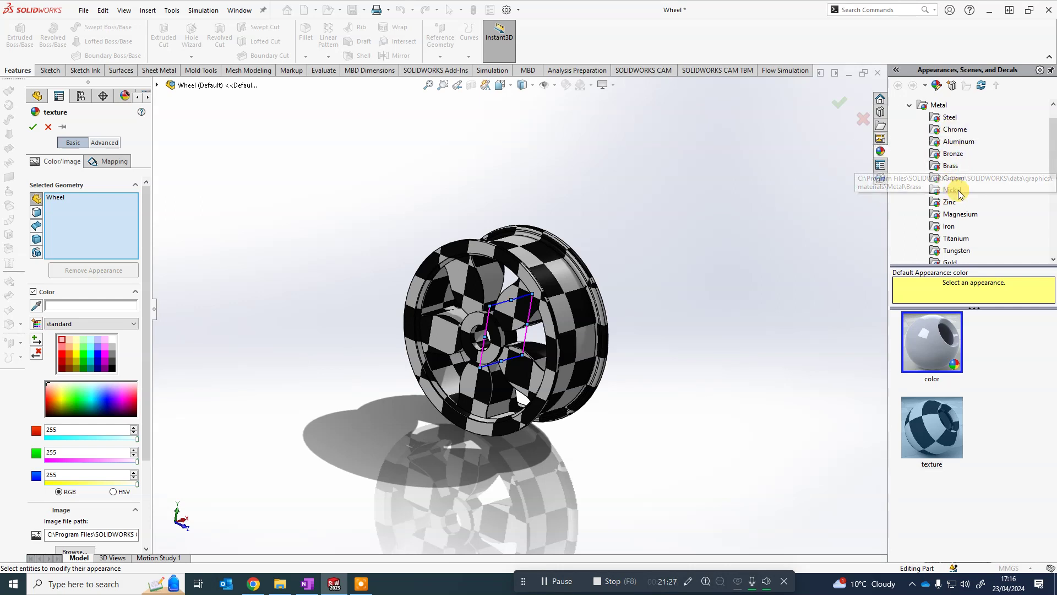
scroll(969, 237, down, 2)
scroll(963, 221, up, 1)
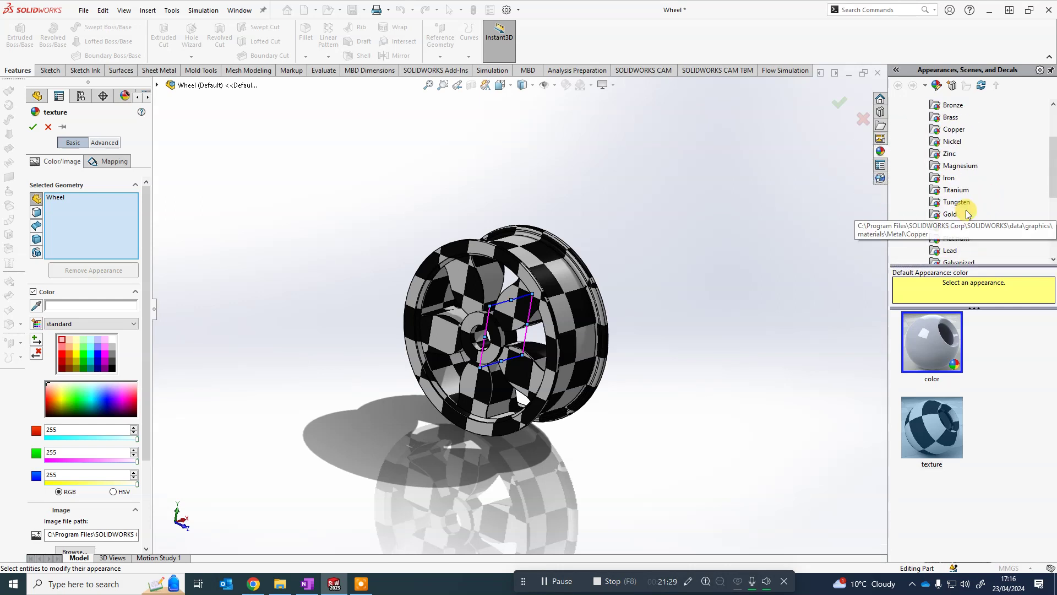
click(946, 215)
drag(932, 342, 419, 380)
middle_drag(419, 380, 439, 370)
Apply the chromium plate appearance from the chrome metals to the whole wheel
scroll(966, 165, up, 3)
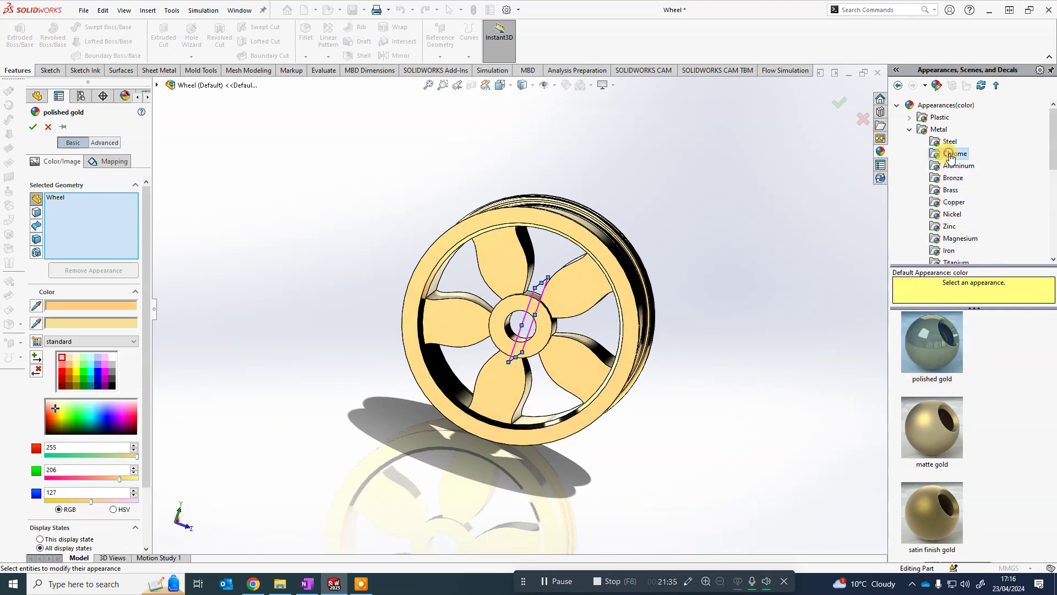
click(935, 340)
mouse_move(620, 337)
middle_down()
mouse_move(574, 339)
mouse_move(713, 321)
mouse_move(646, 304)
mouse_move(633, 327)
middle_up()
click(839, 103)
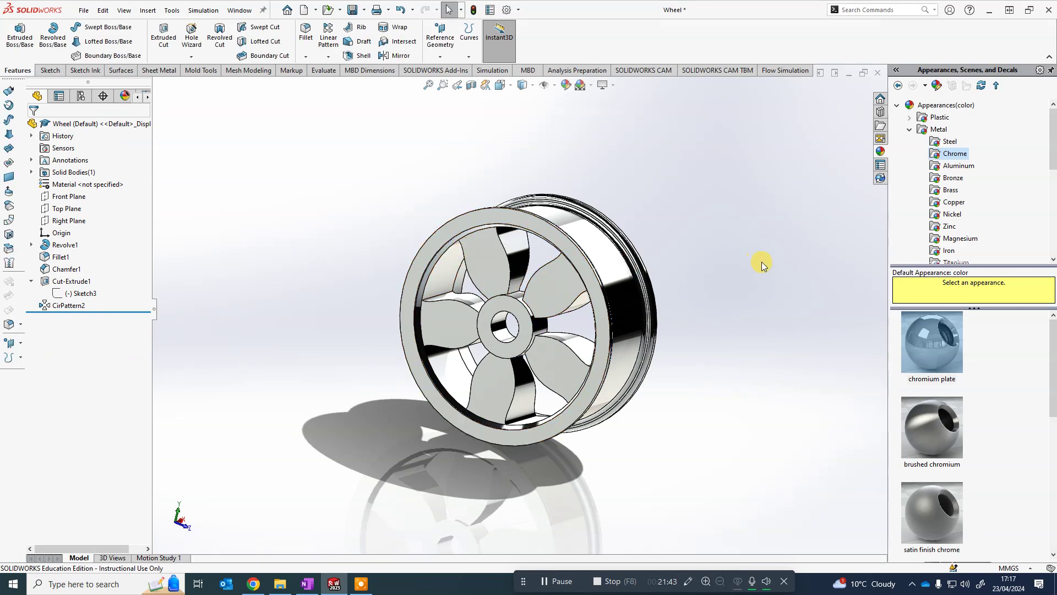
Colour the inner rim face in one spoke opening near-black, RGB 15, 1, 0, applied to that face only
scroll(518, 334, down, 2)
click(437, 268)
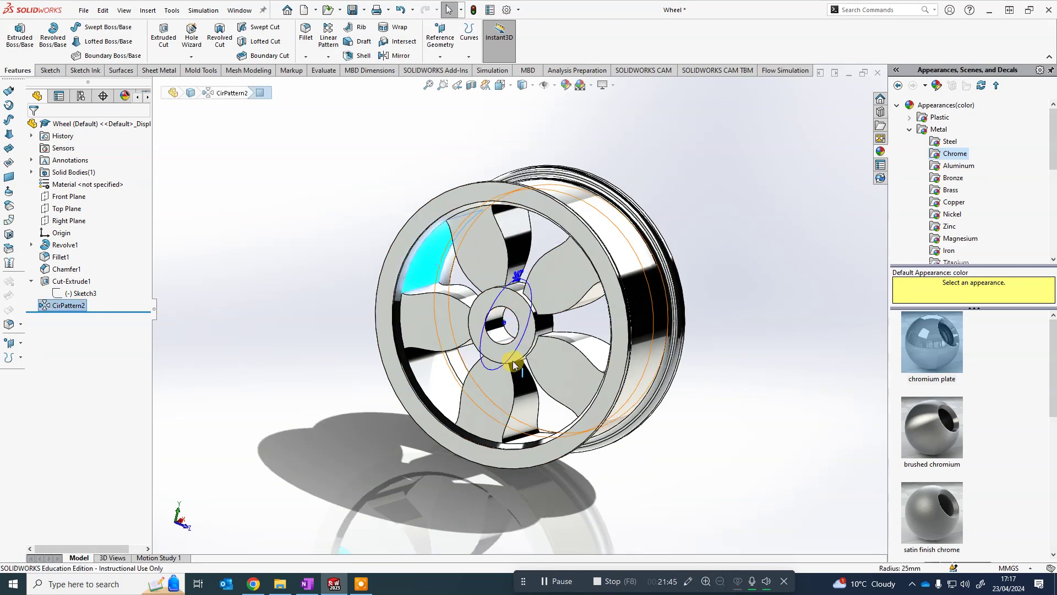
right_click(443, 246)
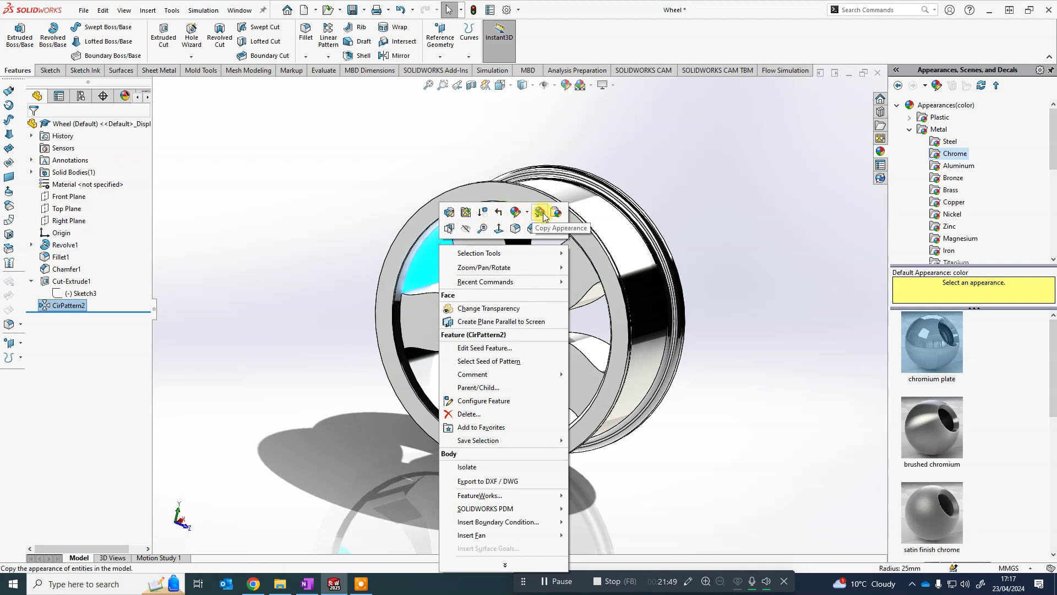
click(527, 212)
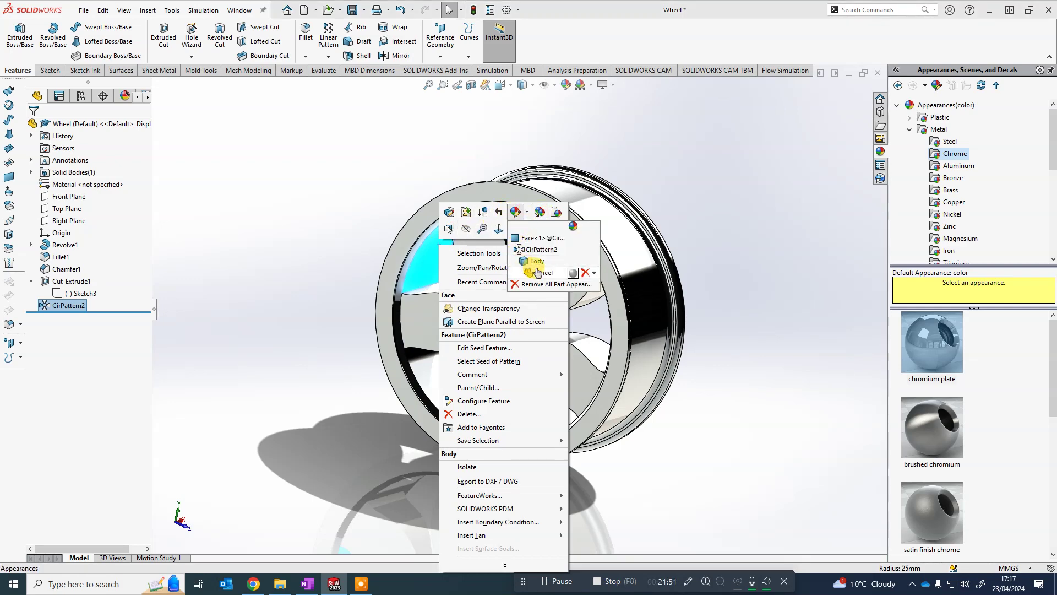
click(528, 237)
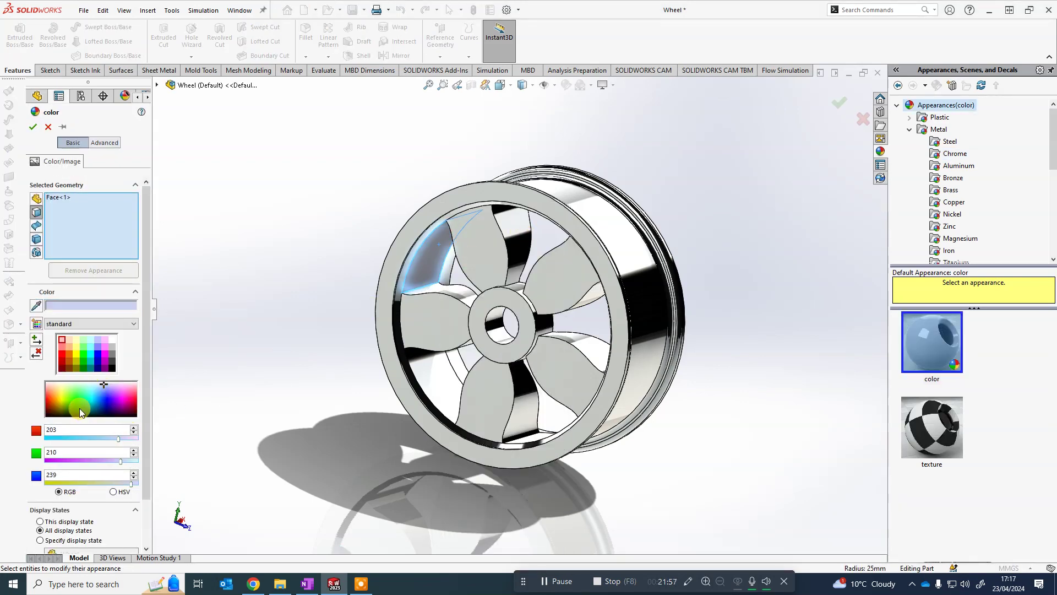
click(48, 415)
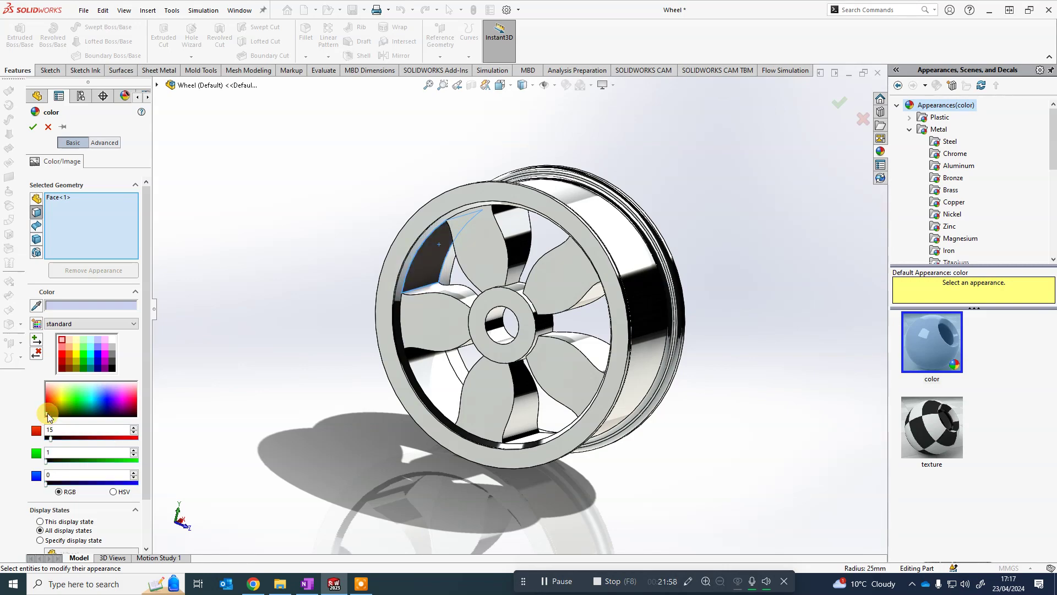
click(32, 130)
Copy the appearance of the near-black inner rim face
mouse_move(336, 364)
middle_down()
mouse_move(328, 259)
mouse_move(341, 295)
mouse_move(323, 359)
middle_up()
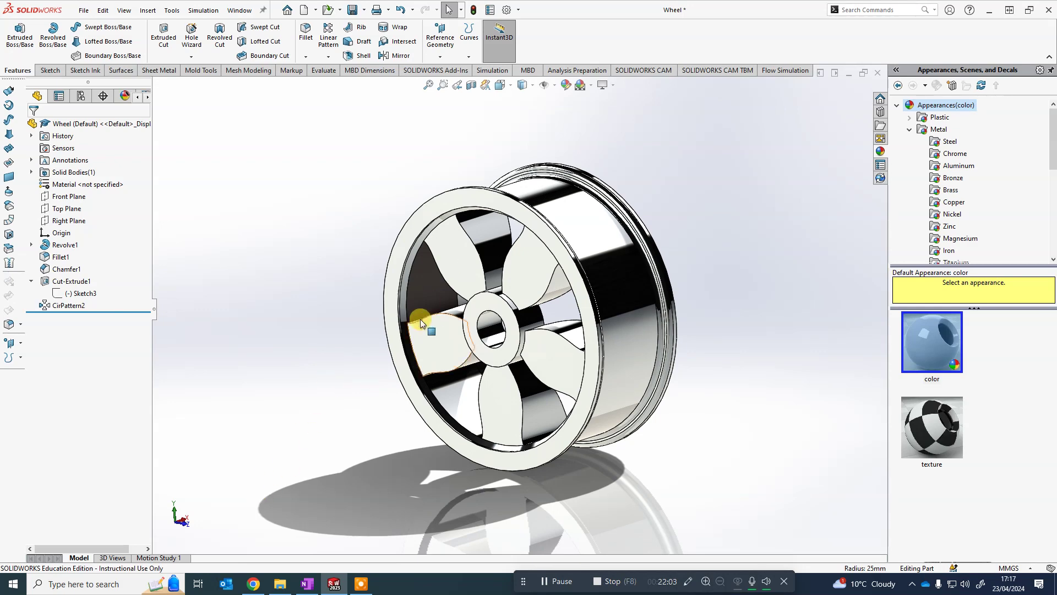
right_click(426, 297)
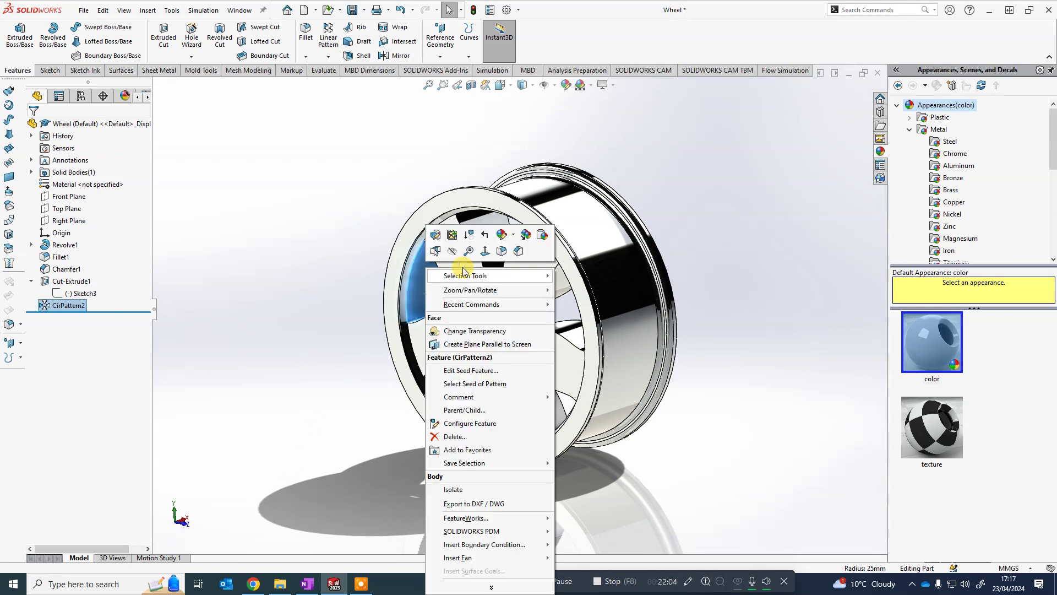
click(518, 237)
Paste the copied near-black appearance onto the inner rim faces in the other four spoke openings
click(462, 395)
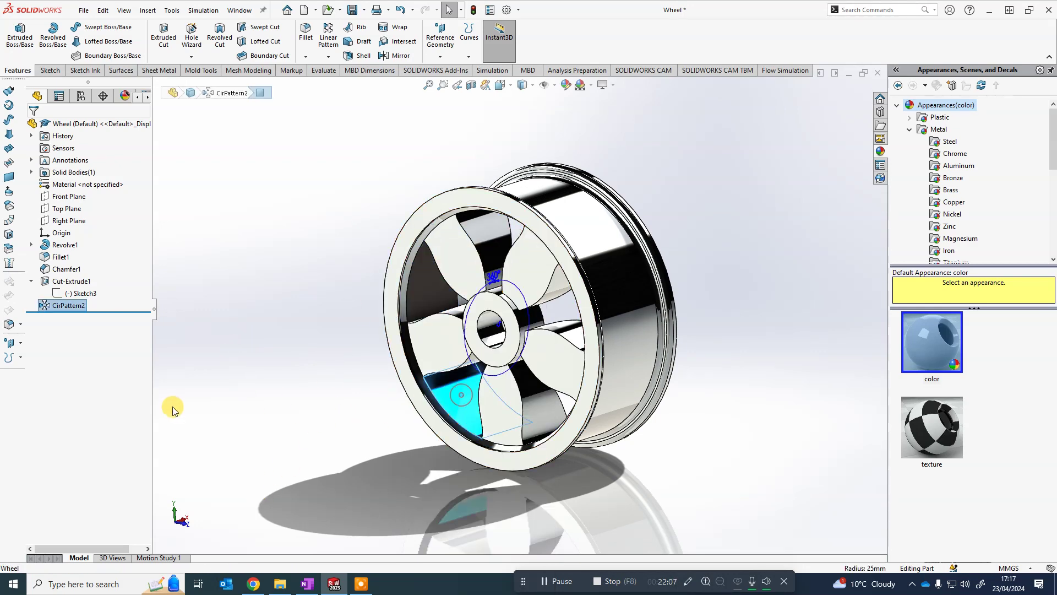
middle_drag(172, 406, 485, 431)
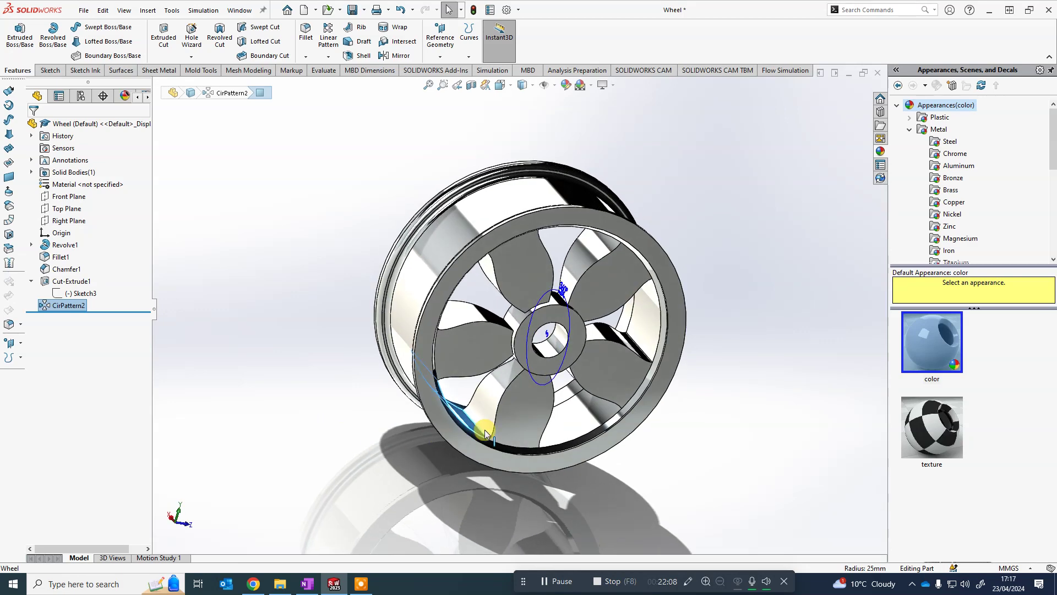
ctrl+click(567, 415)
ctrl+click(648, 338)
middle_drag(649, 338, 686, 238)
ctrl+click(610, 158)
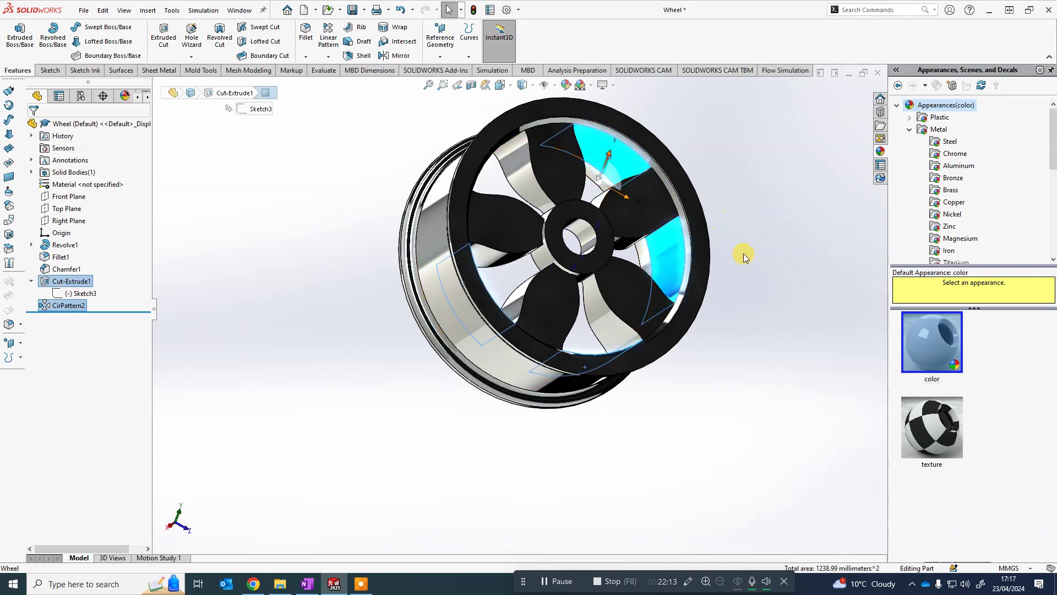
middle_drag(744, 256, 734, 206)
right_click(615, 152)
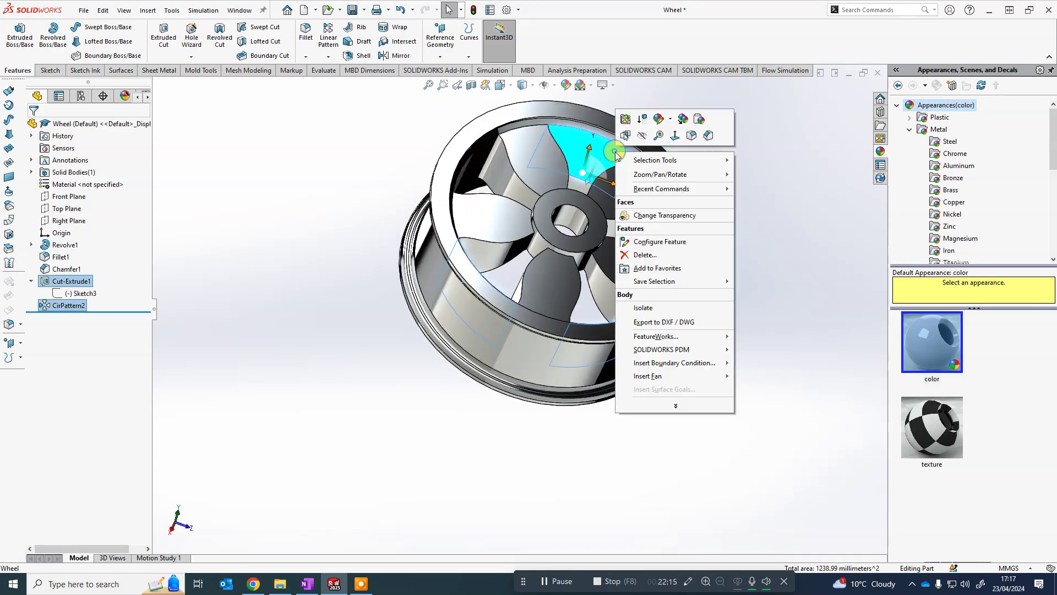
click(699, 119)
middle_drag(701, 118, 649, 290)
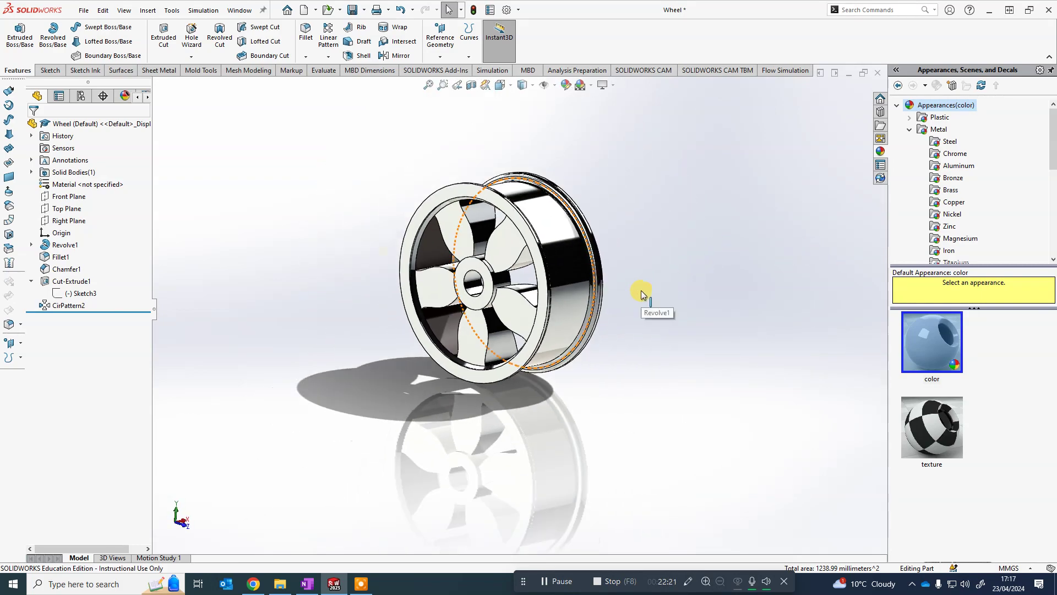
Frame the whole wheel in an angled view and take a screen snip of it
scroll(353, 394, down, 2)
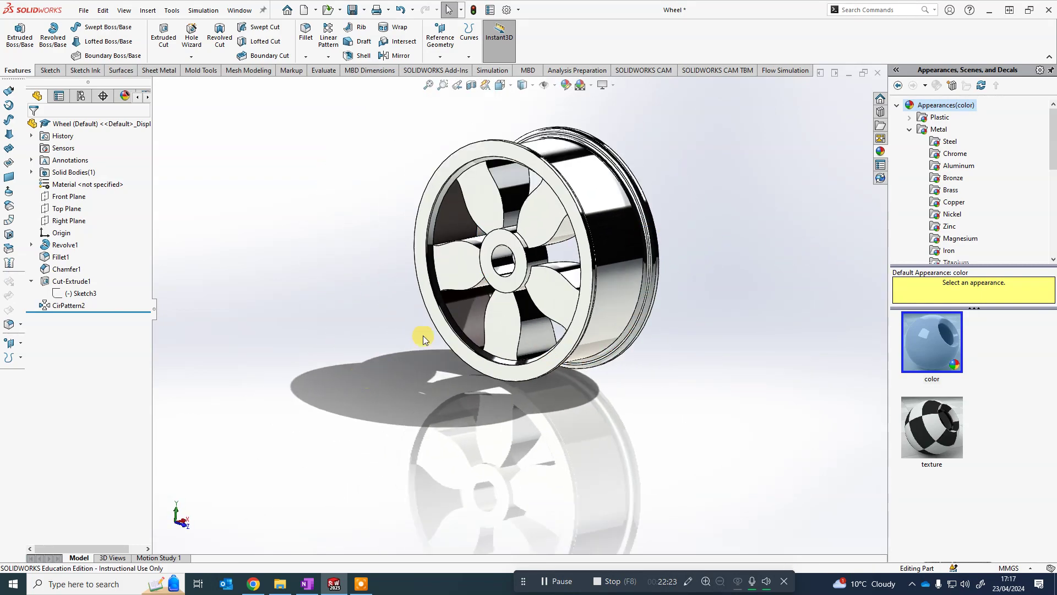
middle_drag(406, 337, 394, 405)
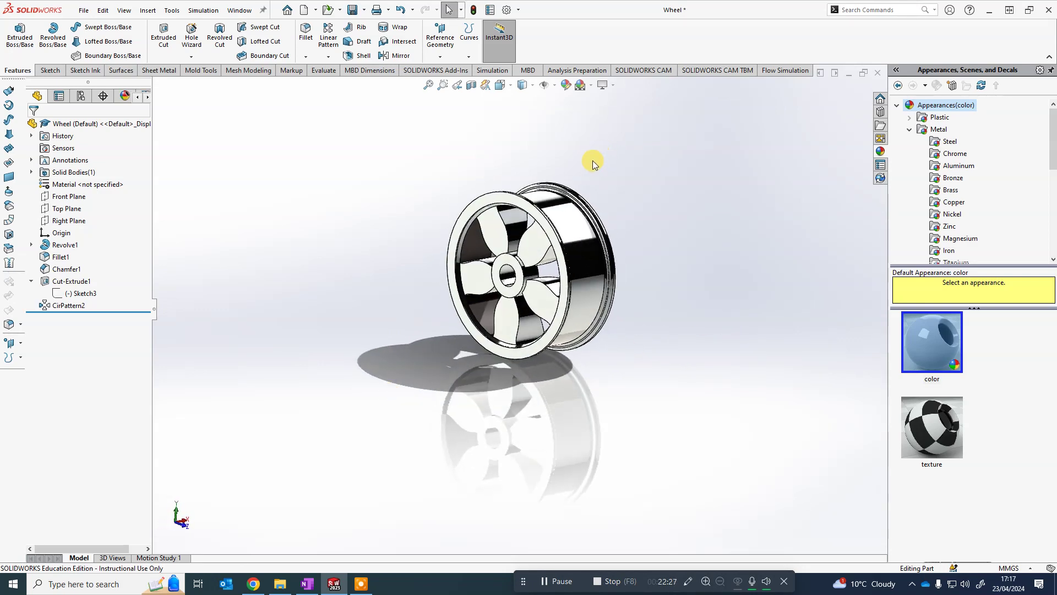
scroll(592, 160, down, 1)
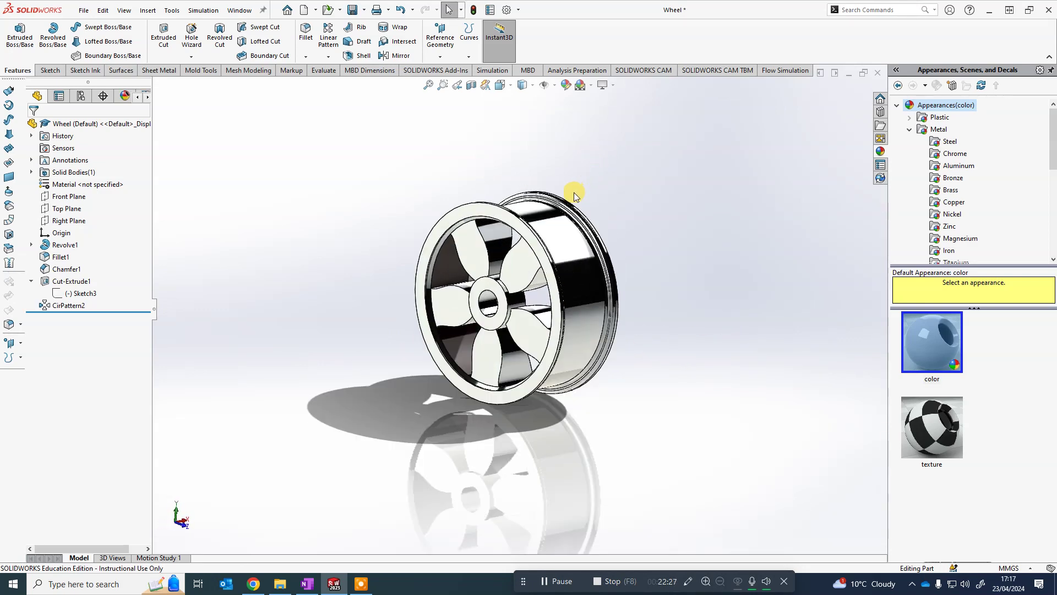
click(609, 84)
key(super+shift+s)
drag(276, 175, 657, 447)
mouse_move(312, 590)
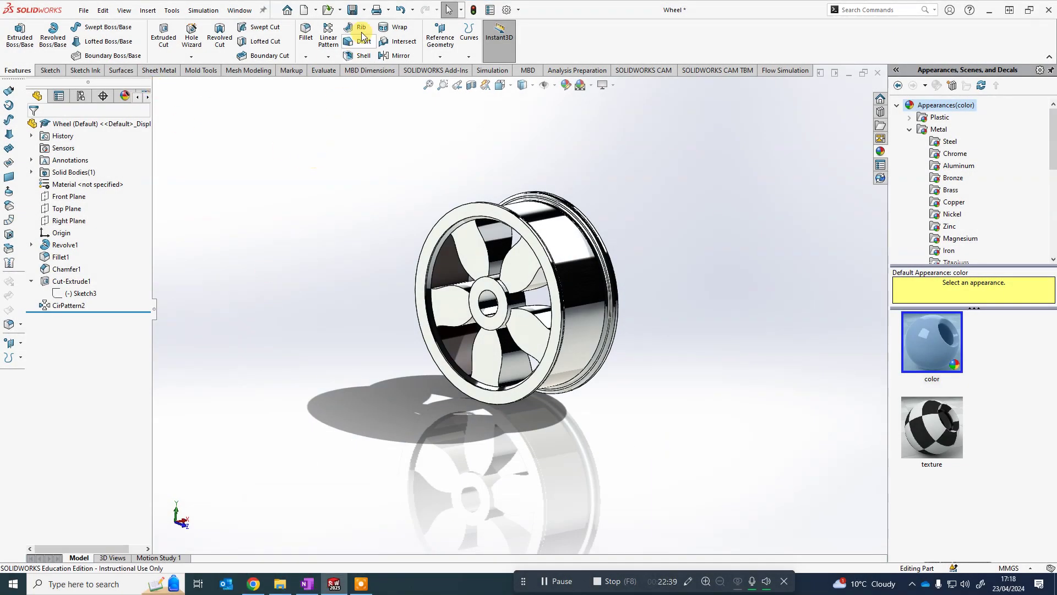